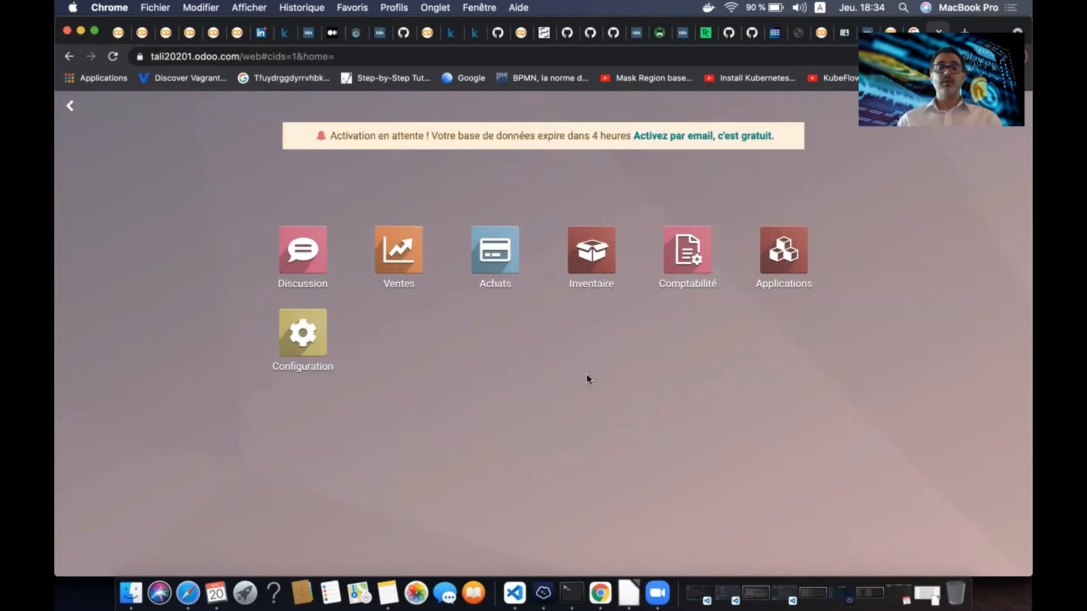
Open the list of stockable products in the Inventaire app
left_click(591, 266)
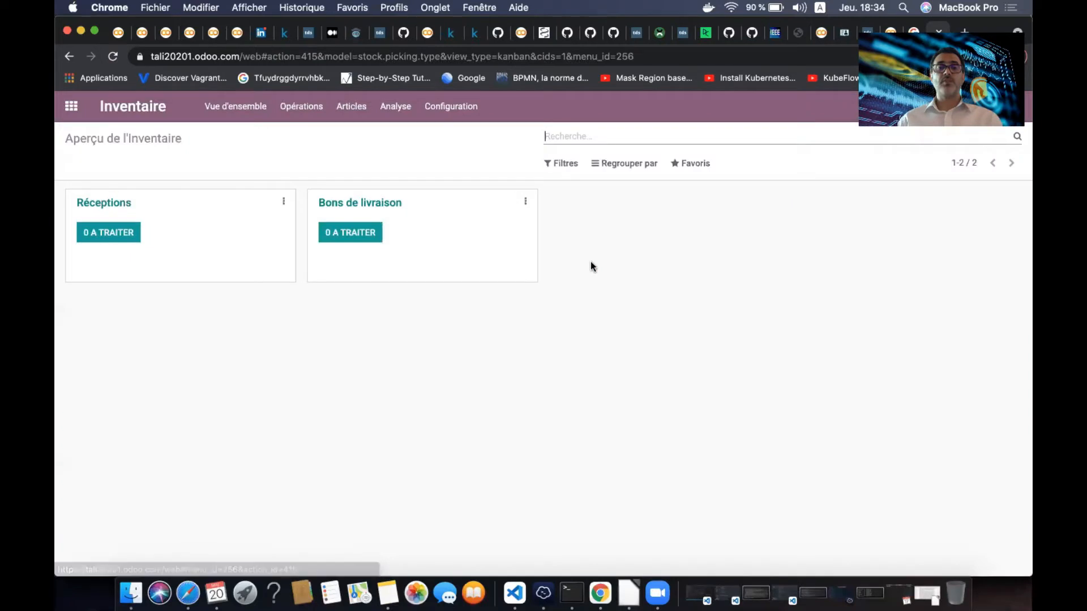
left_click(359, 111)
left_click(360, 136)
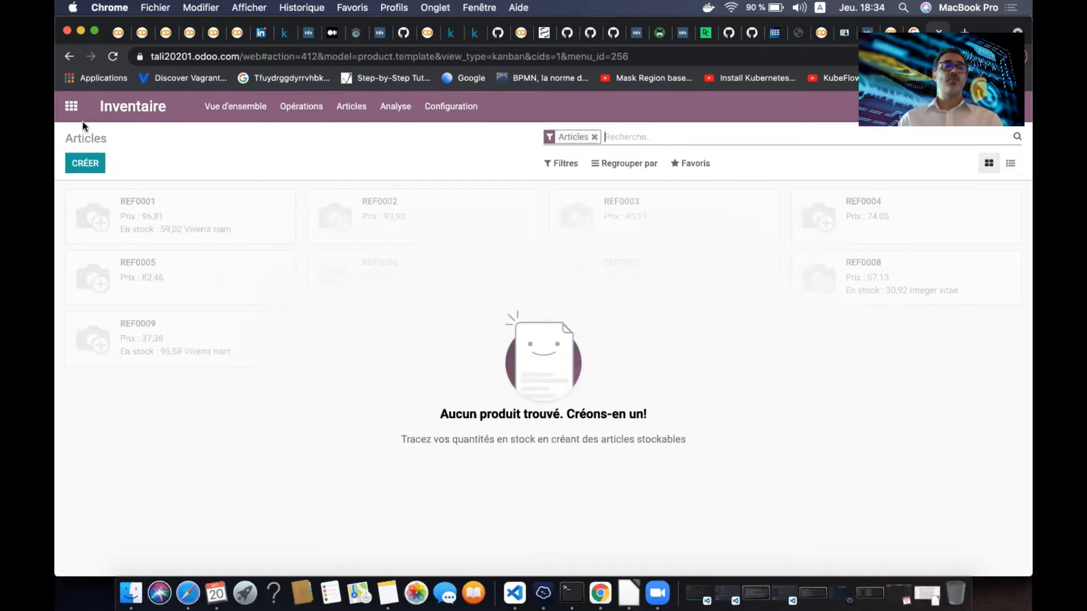
Activate the standard developer mode, without assets, in the general settings
left_click(71, 106)
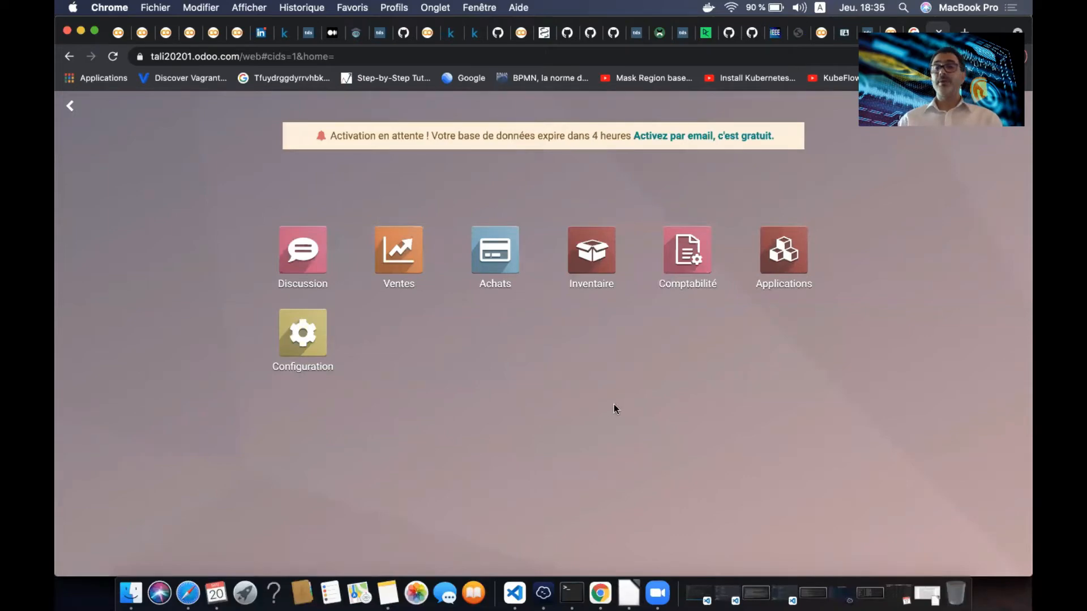
left_click(303, 340)
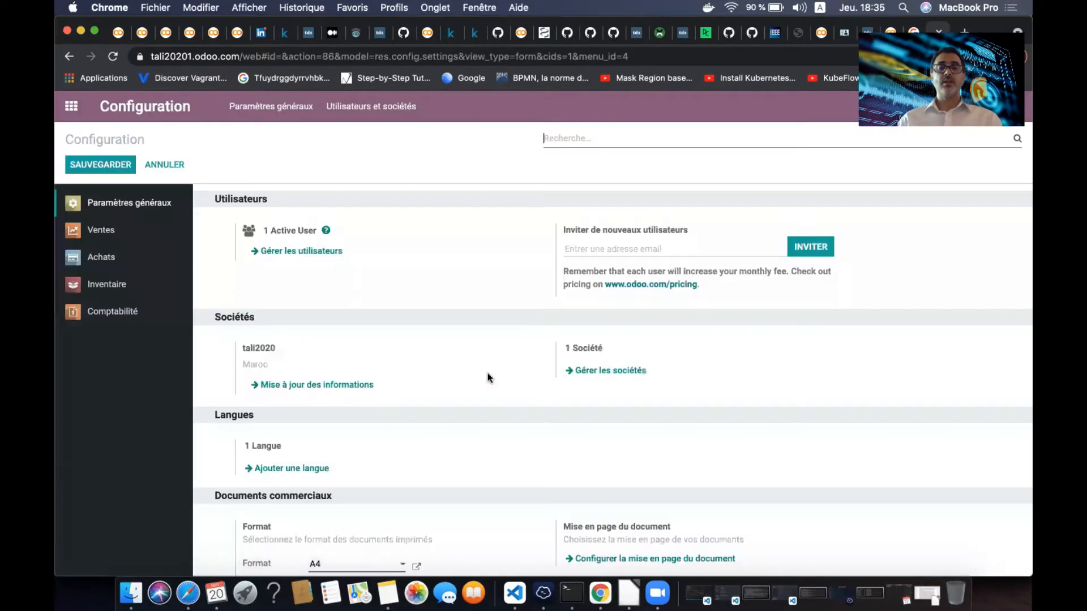
scroll(489, 377, "down", 15)
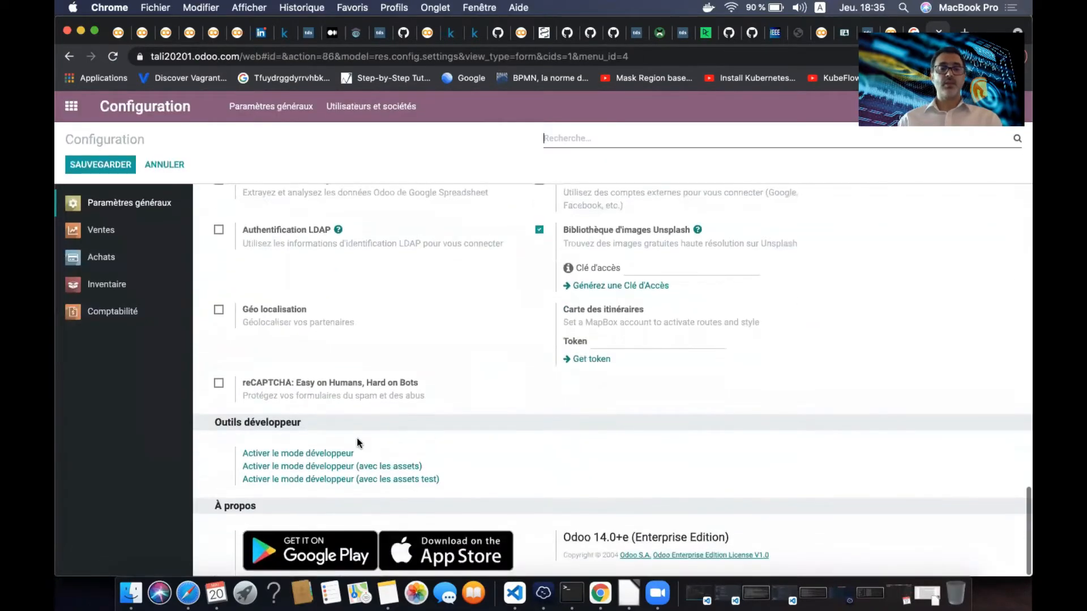
left_click(317, 456)
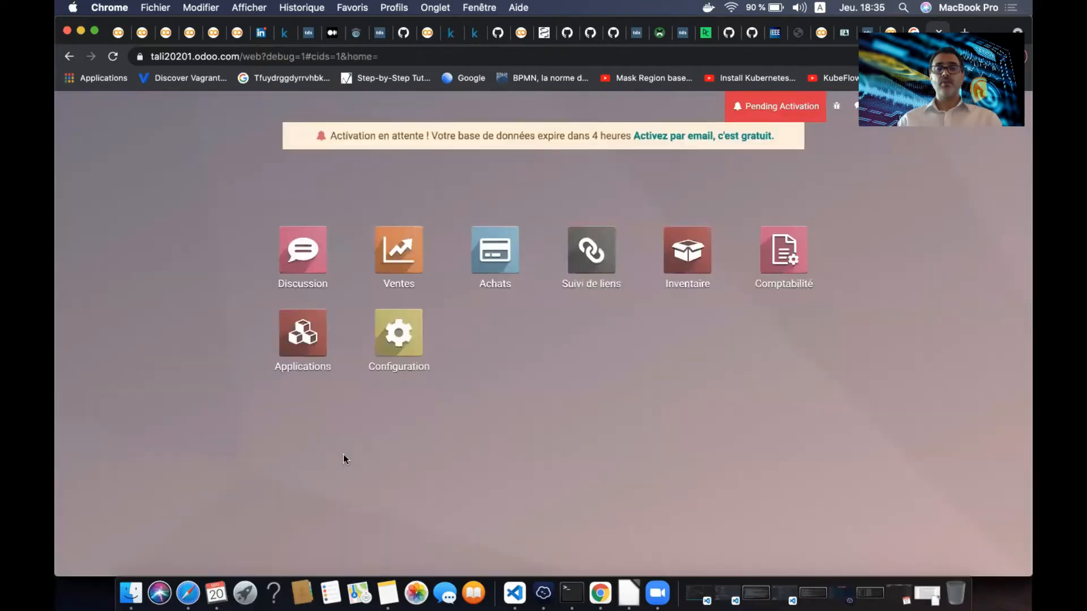
Load the demonstration data from the developer tools settings and accept the risks
left_click(404, 339)
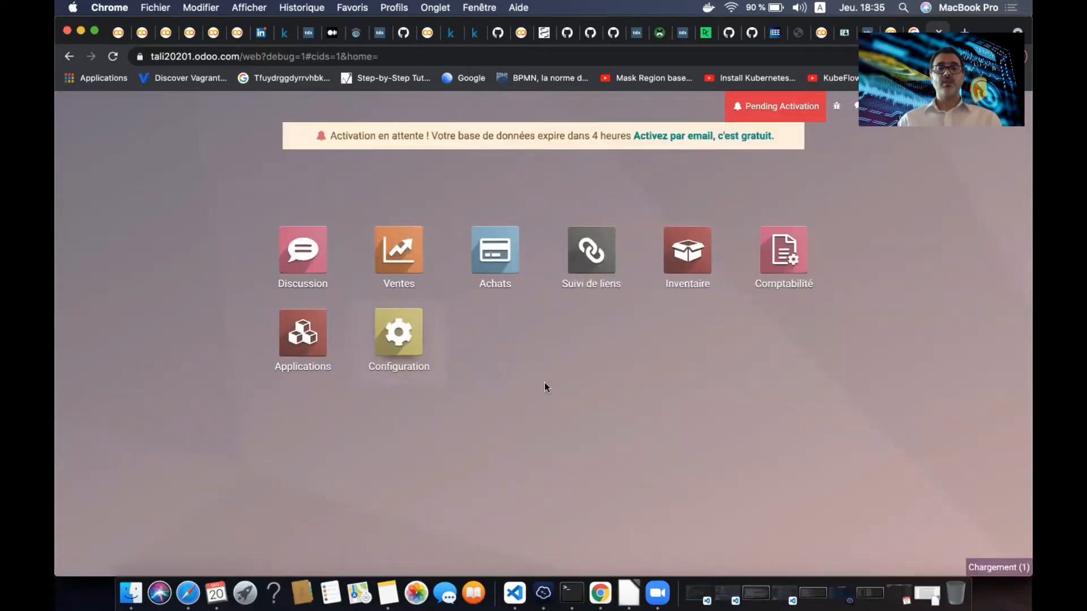
scroll(545, 387, "down", 14)
scroll(544, 387, "down", 15)
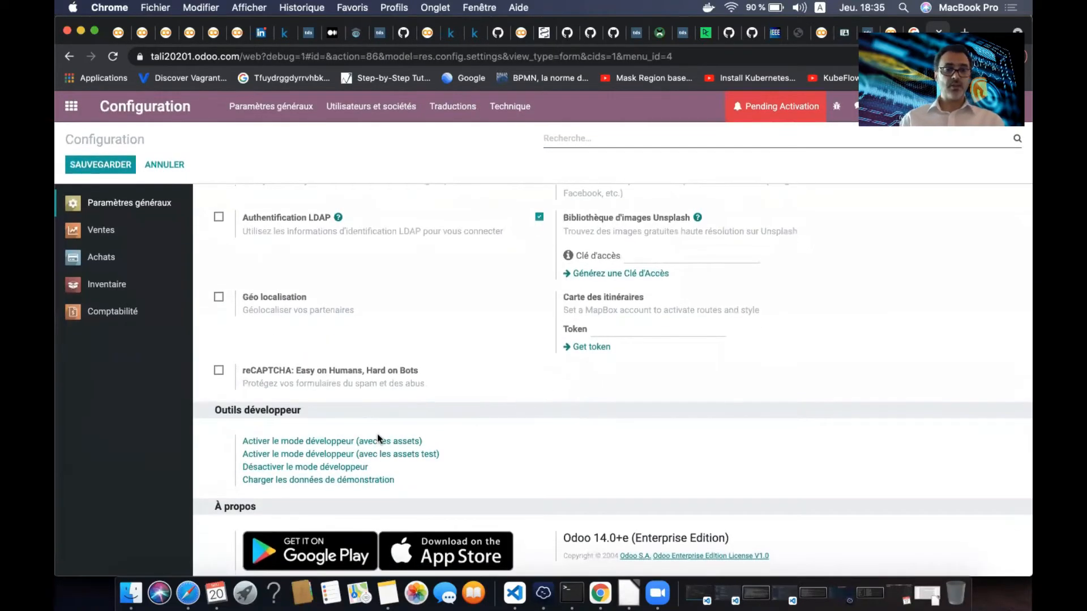
left_click(313, 481)
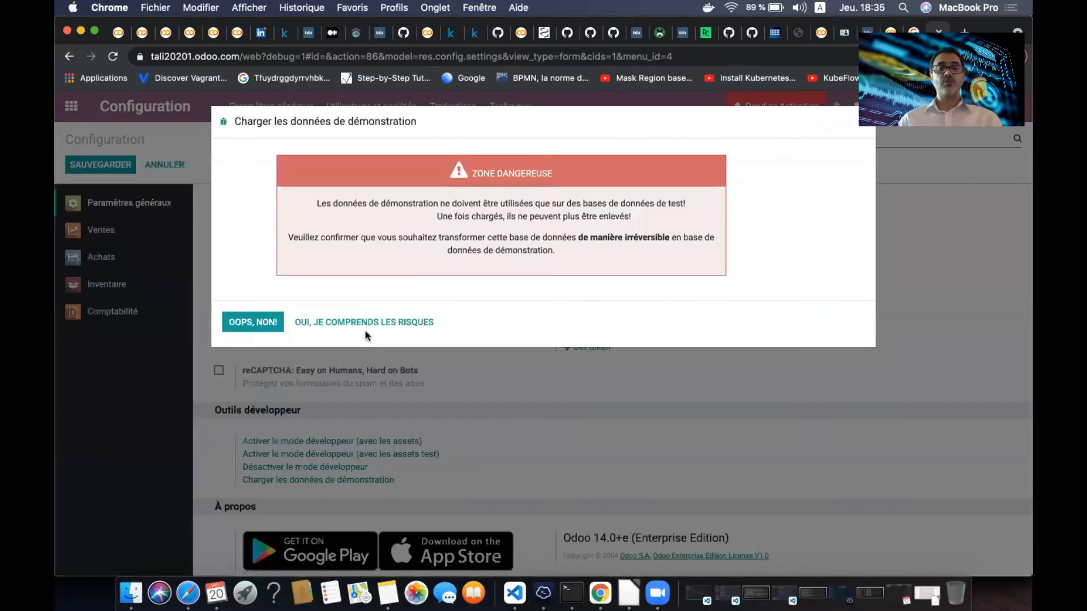
left_click(383, 321)
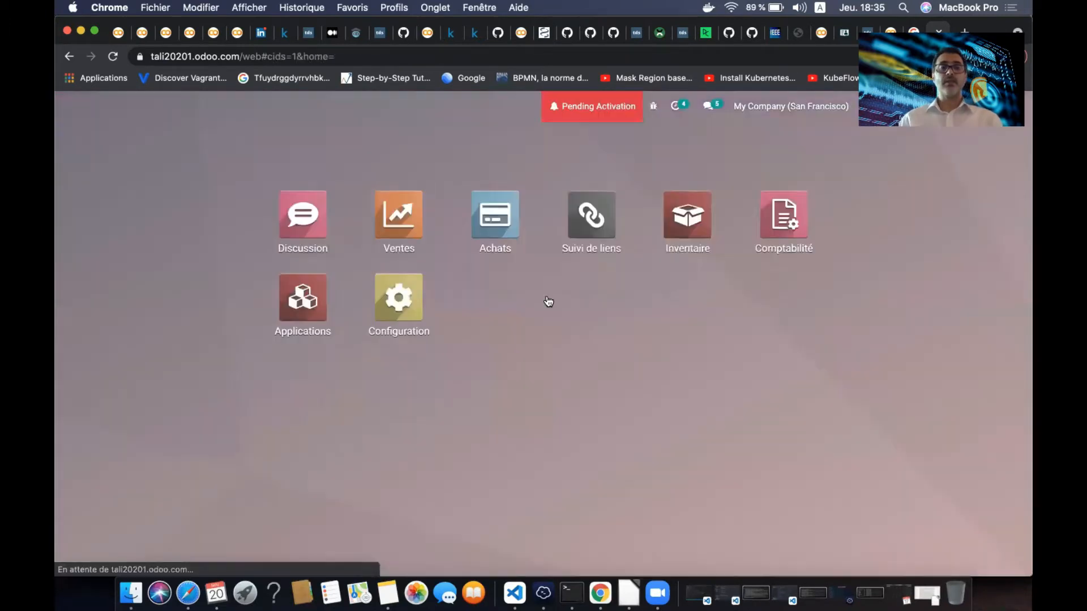
Open the requests for quotation in the Achats app and filter them by Mes Achats
left_click(499, 268)
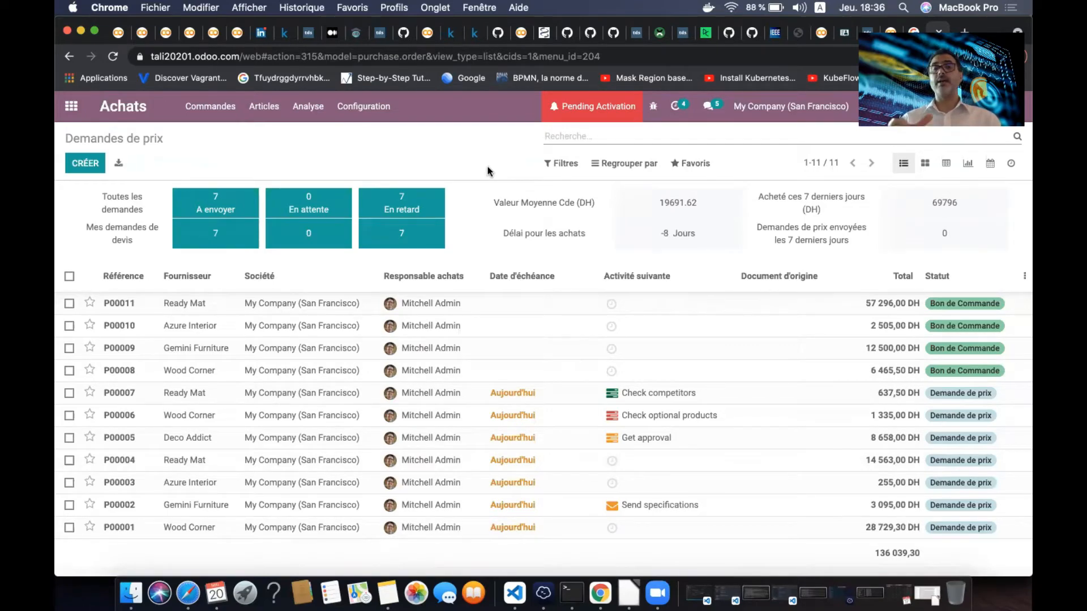
left_click(560, 165)
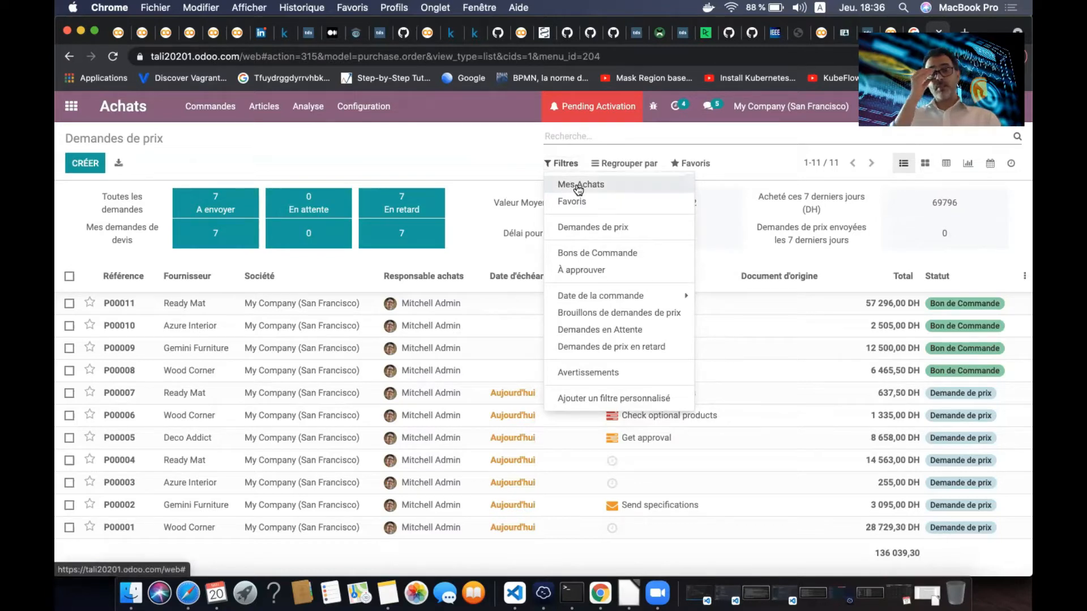
left_click(578, 189)
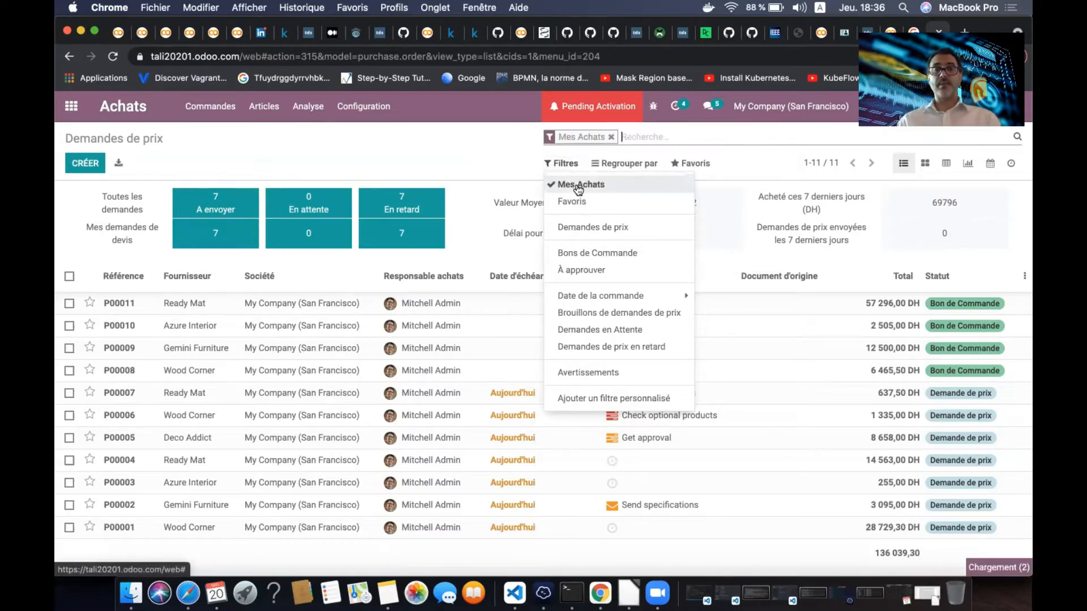
left_click(440, 165)
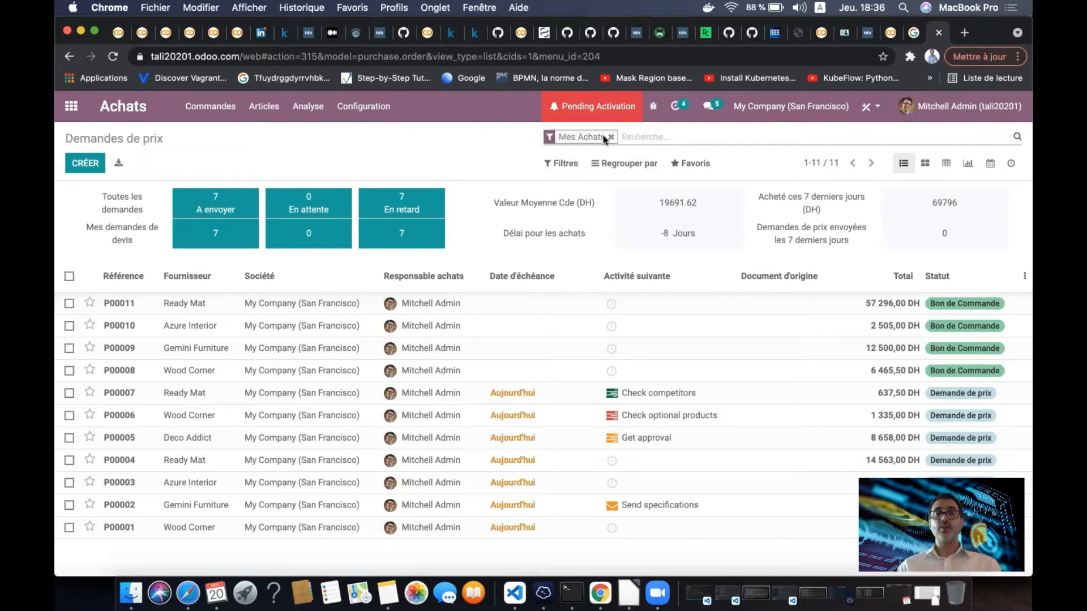
Replace the Mes Achats filter with Demandes de prix to view only the price requests
left_click(566, 164)
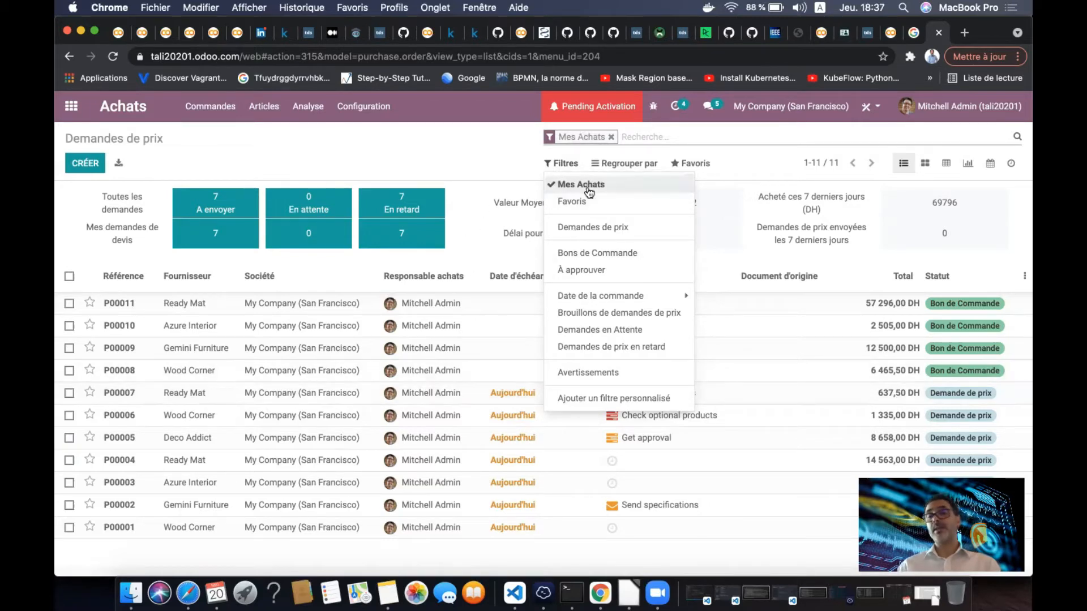
left_click(612, 137)
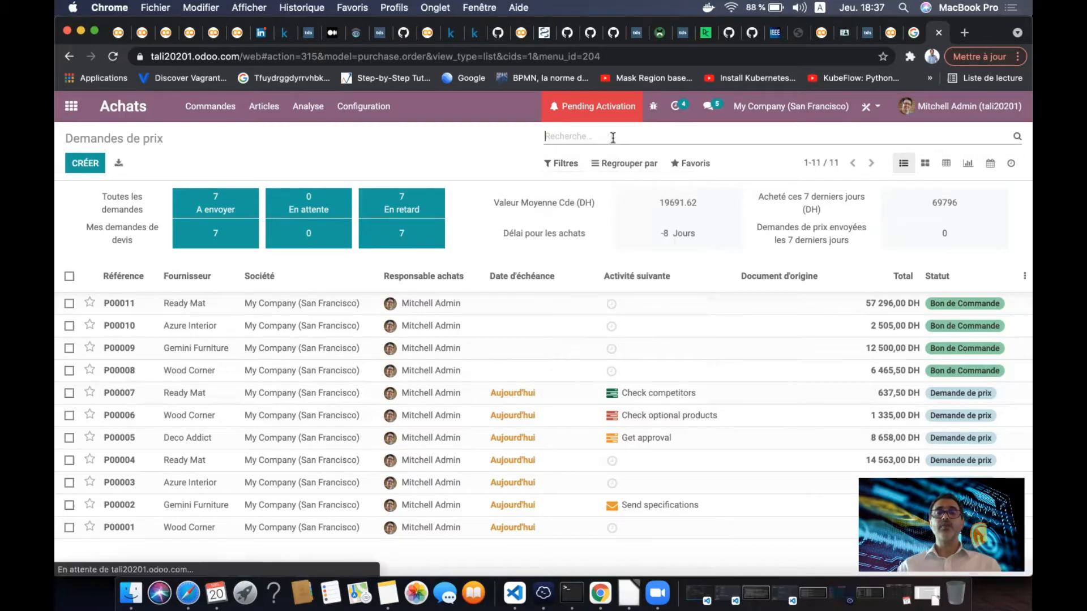
left_click(565, 165)
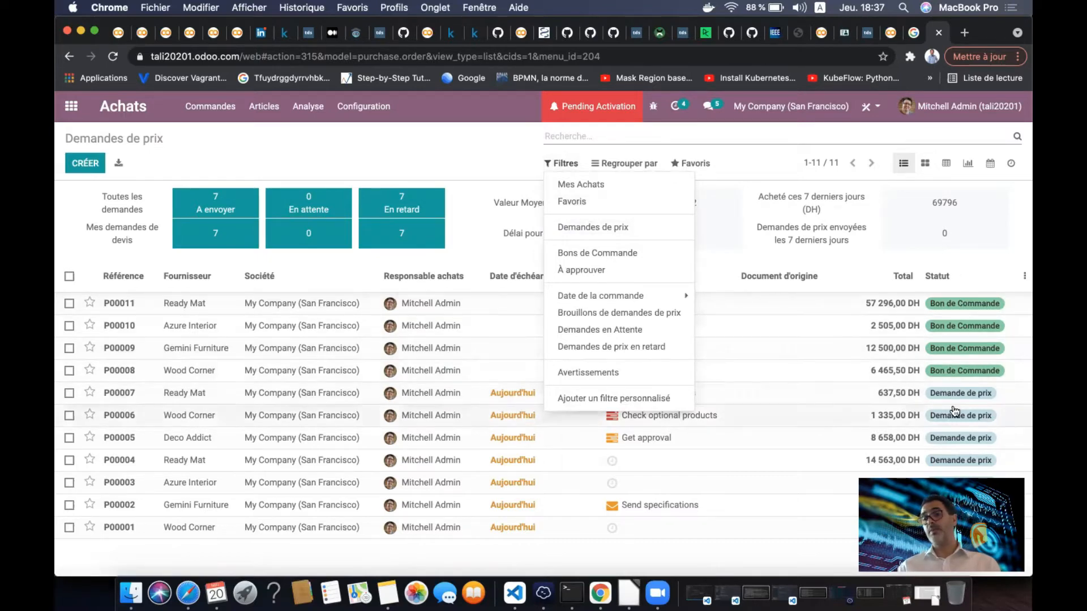
left_click(609, 227)
left_click(471, 155)
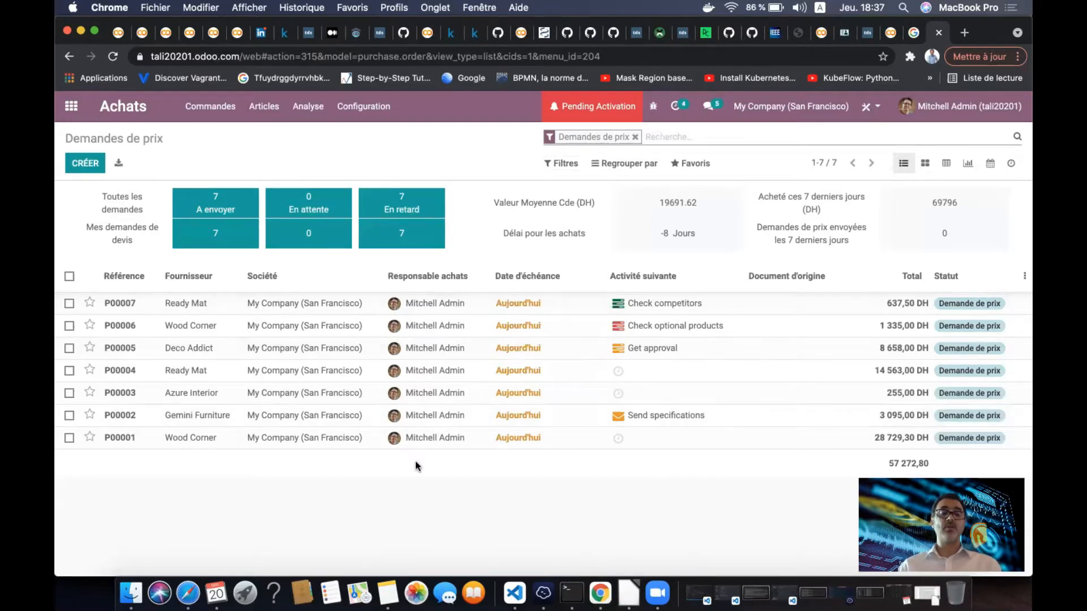
Swap the Demandes de prix filter for Bons de Commande to view the purchase orders, and clear it again
left_click(566, 164)
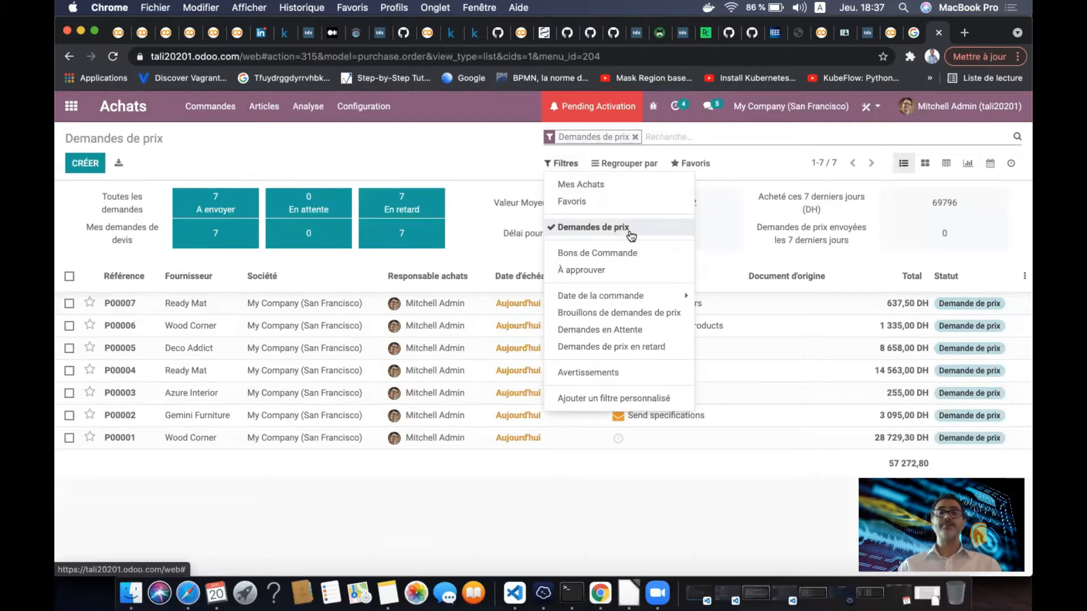
left_click(583, 229)
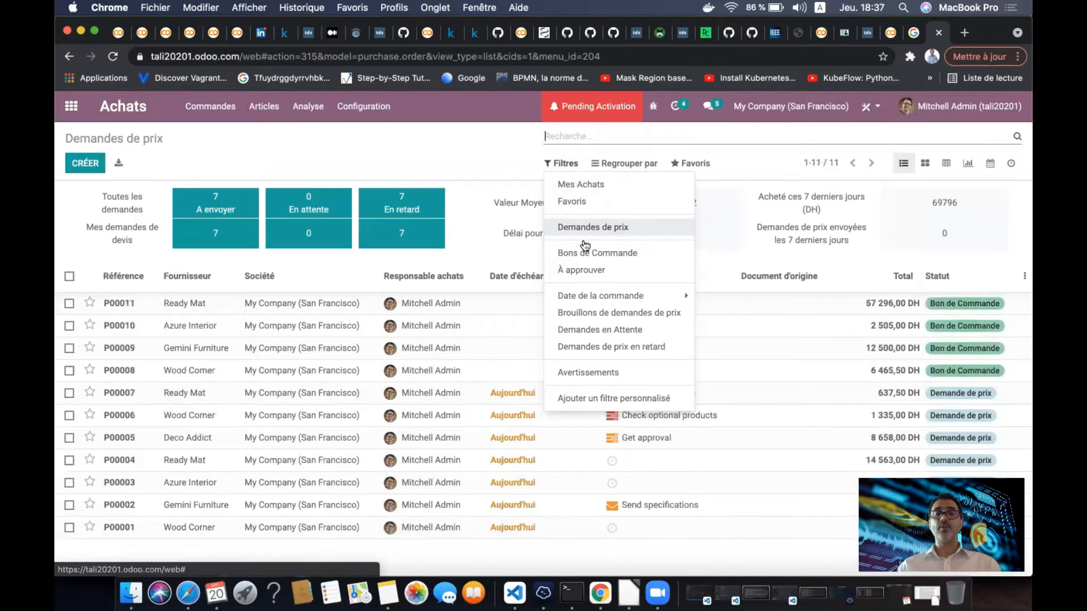
left_click(613, 254)
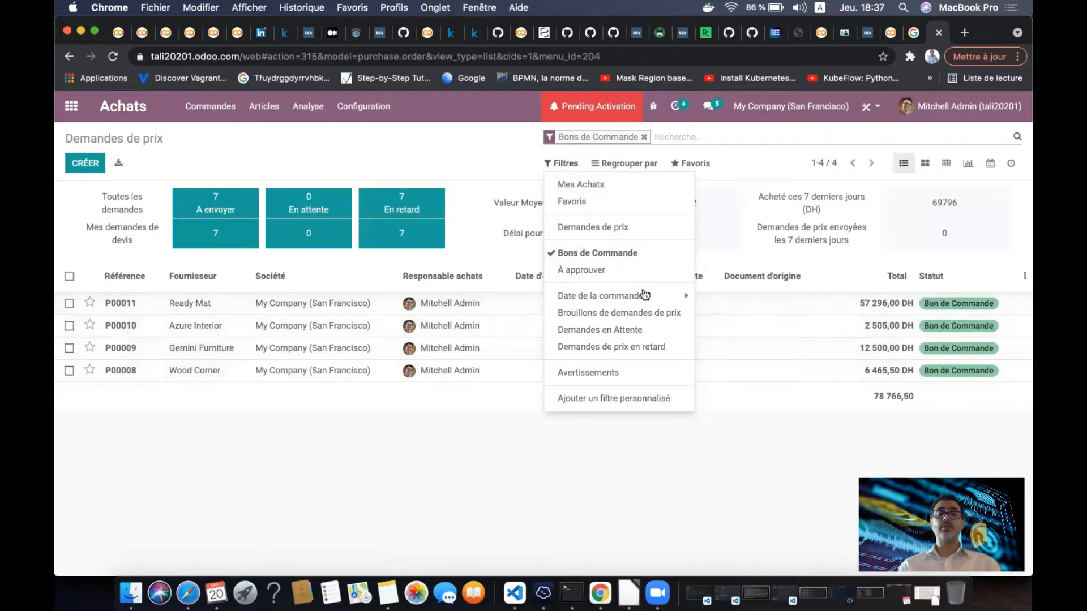
left_click(616, 252)
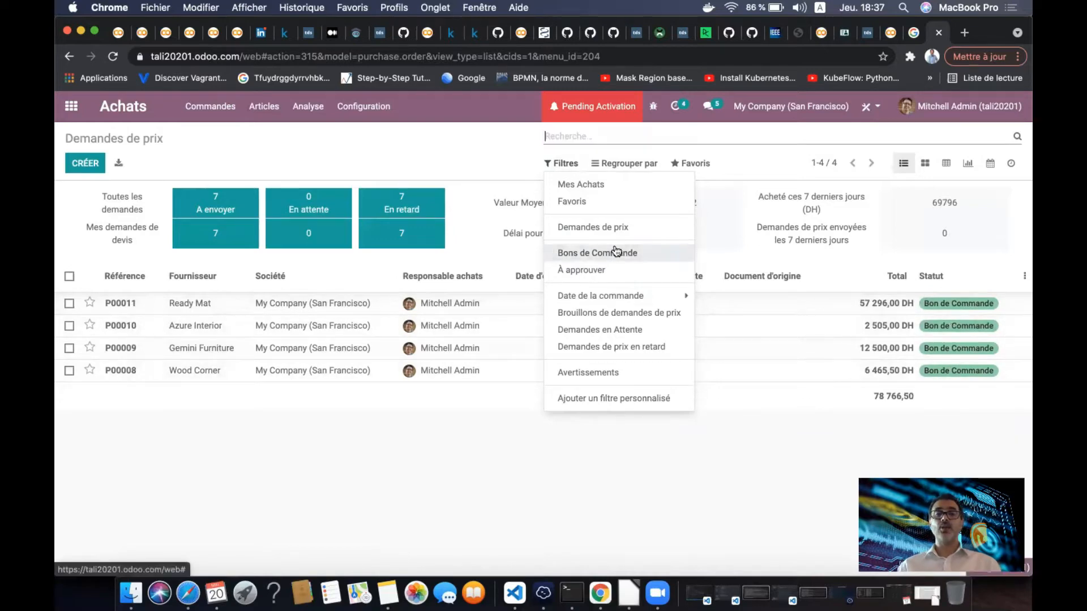
Filter the list by order date, trying the year 2020 and keeping only 2021
left_click(620, 299)
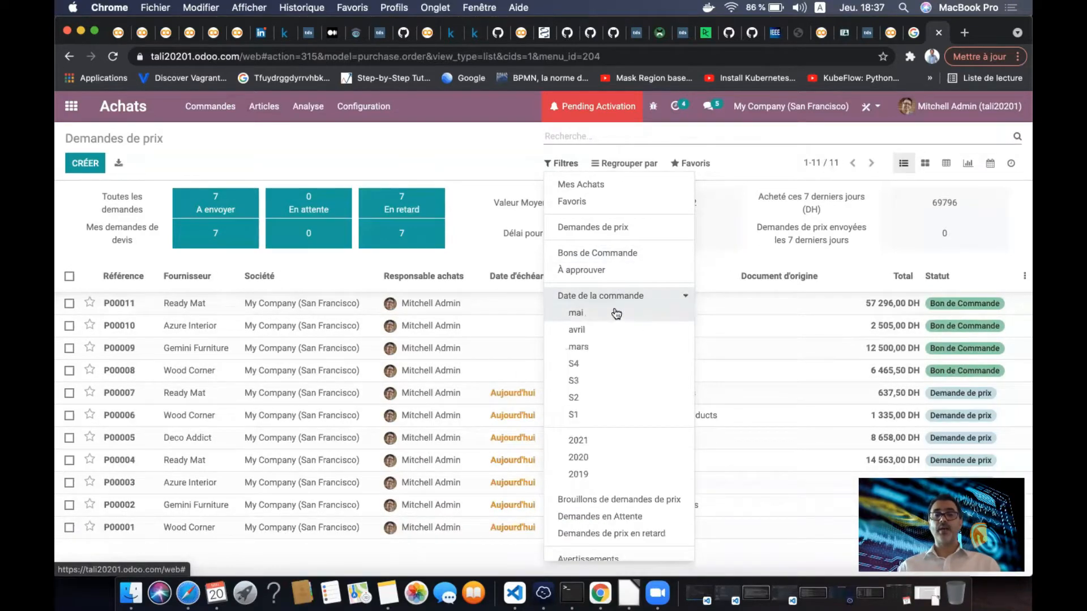
left_click(599, 459)
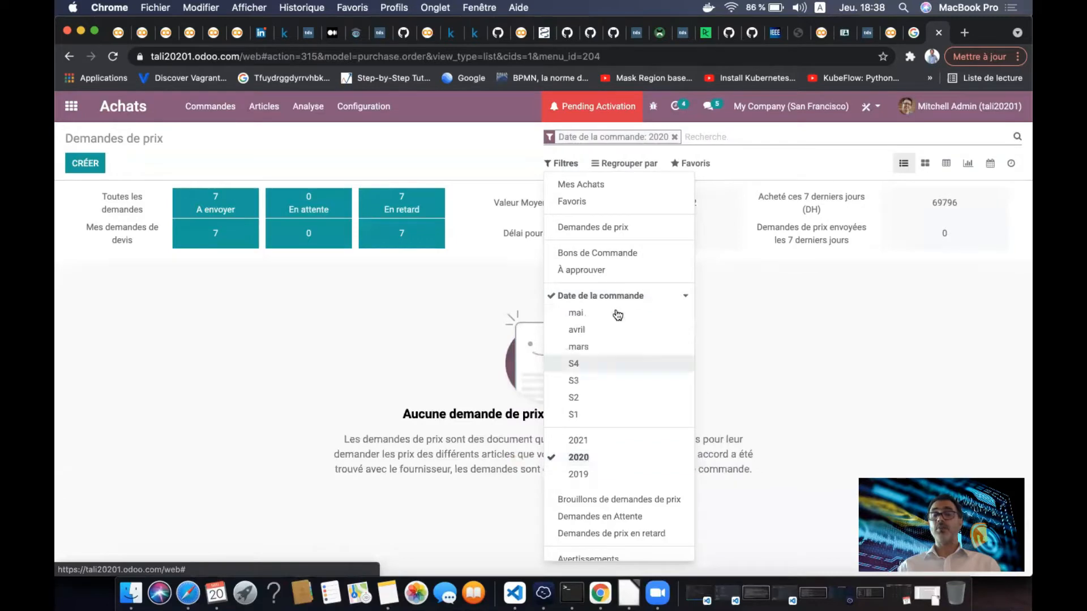
left_click(592, 440)
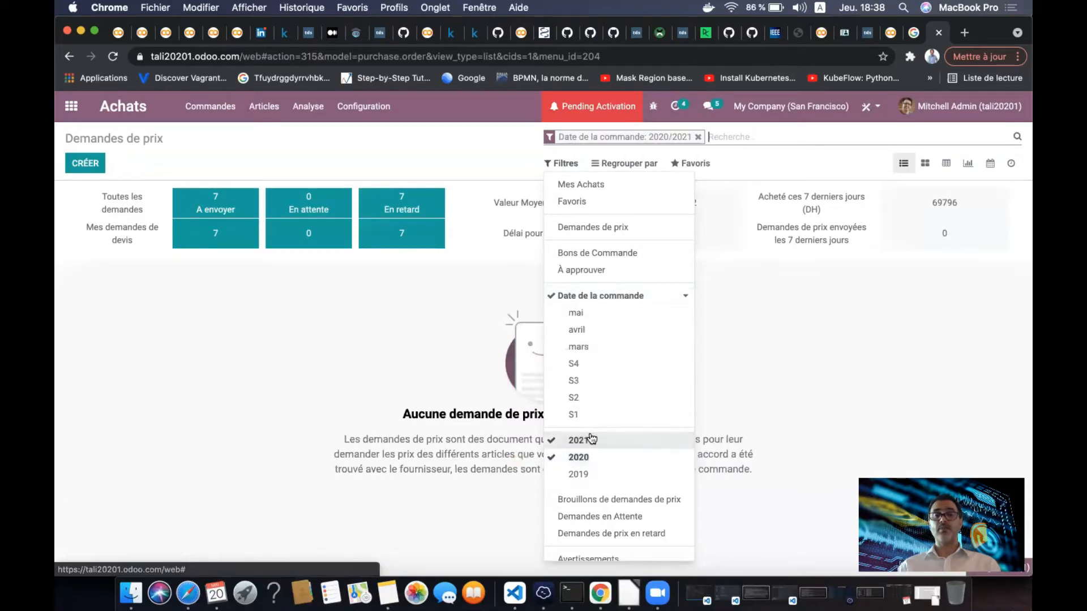
left_click(589, 457)
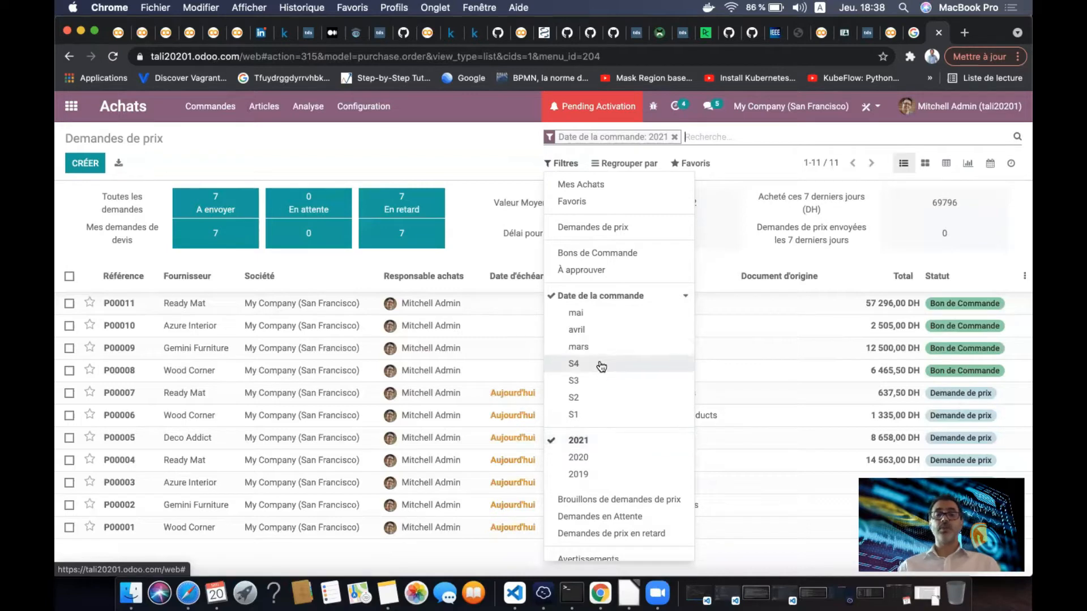
Narrow the 2021 order-date filter by month with mars, mai and avril, and clear the month selection
left_click(614, 346)
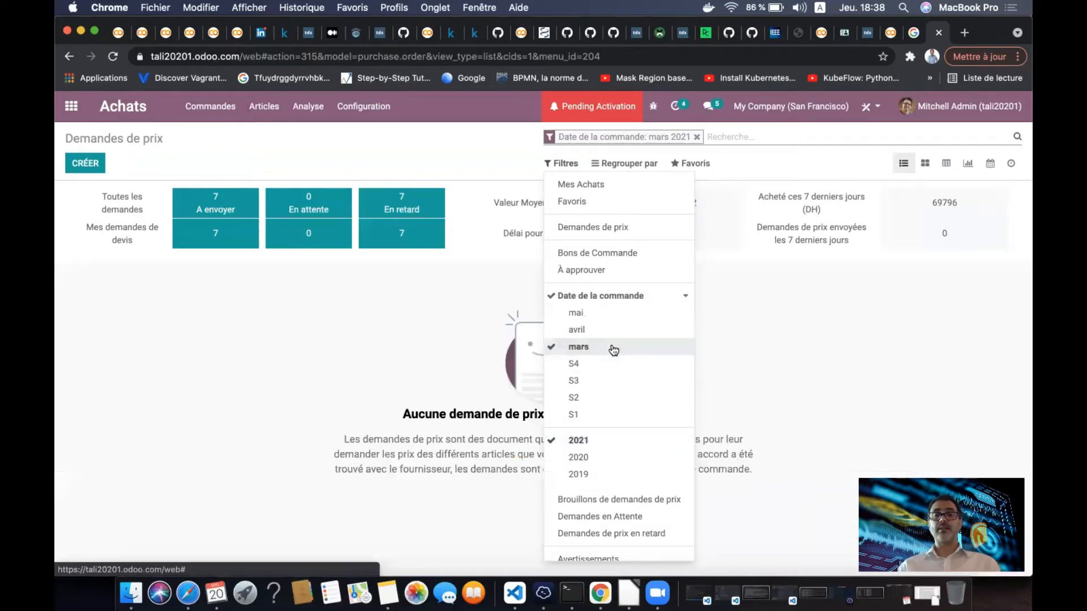
left_click(607, 314)
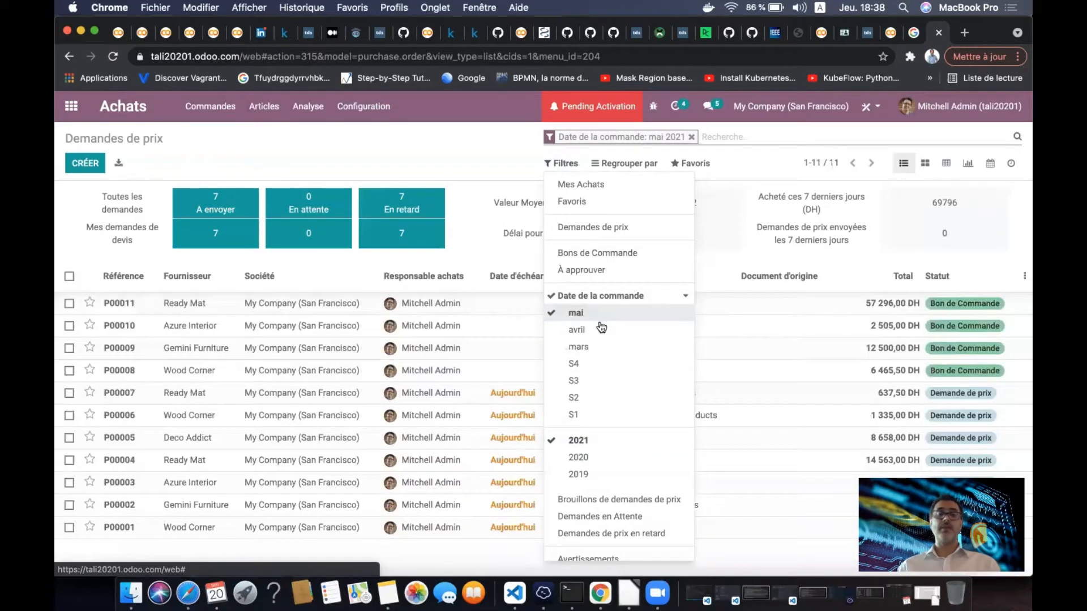
left_click(591, 334)
left_click(593, 299)
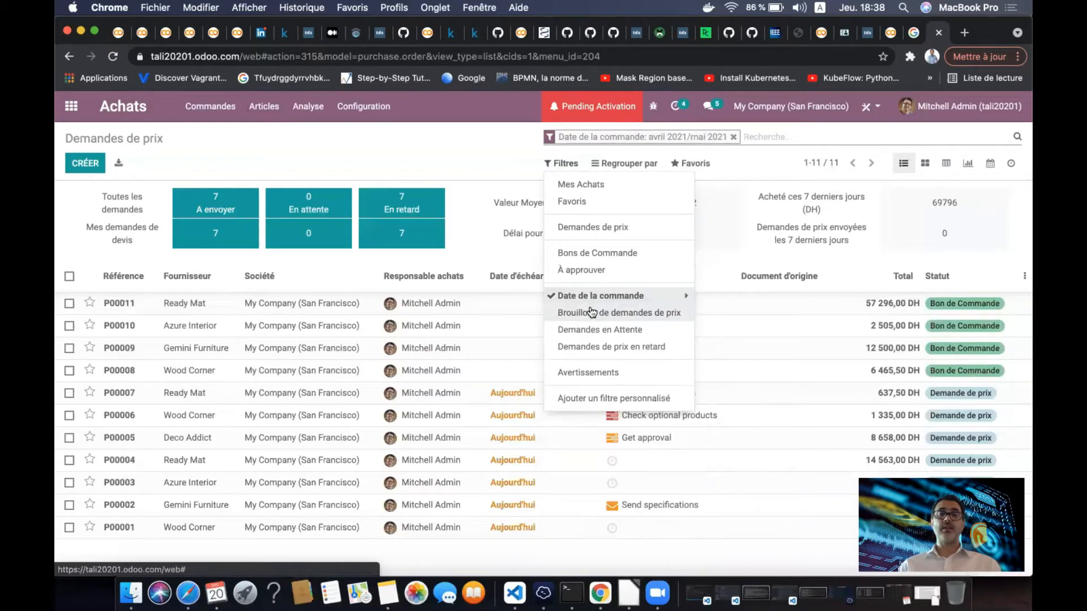
left_click(592, 300)
left_click(586, 317)
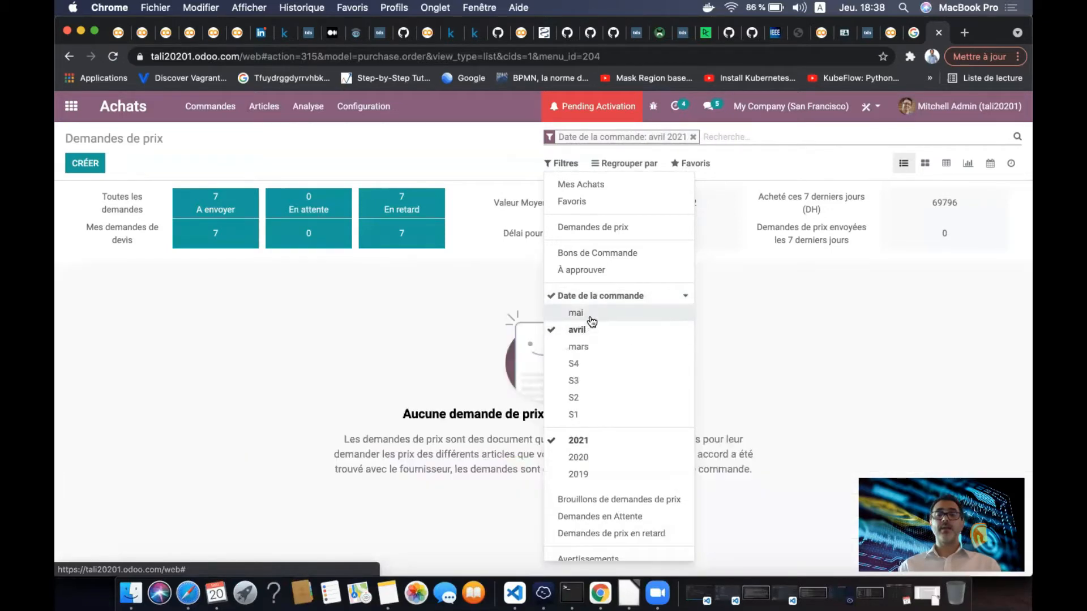
left_click(589, 317)
left_click(590, 330)
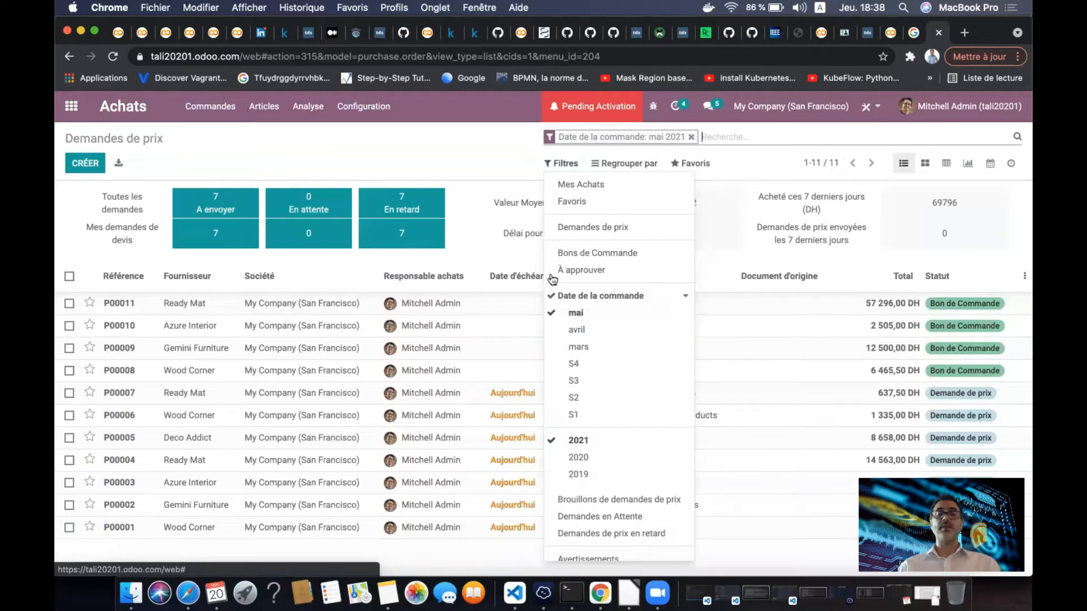
left_click(566, 312)
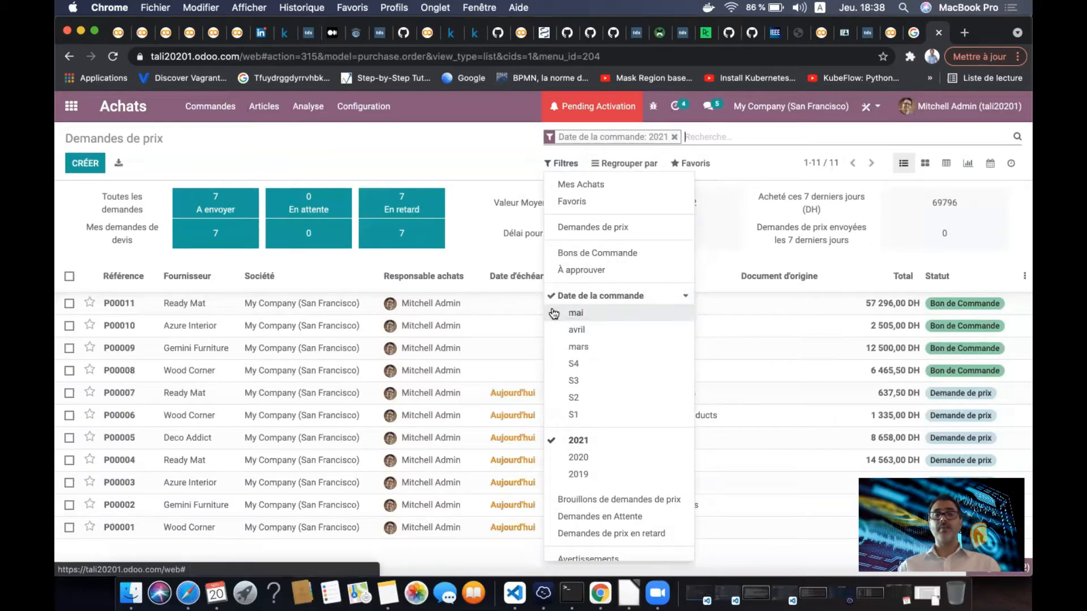
Remove the 2021 order-date filter and collapse the order-date options
left_click(553, 296)
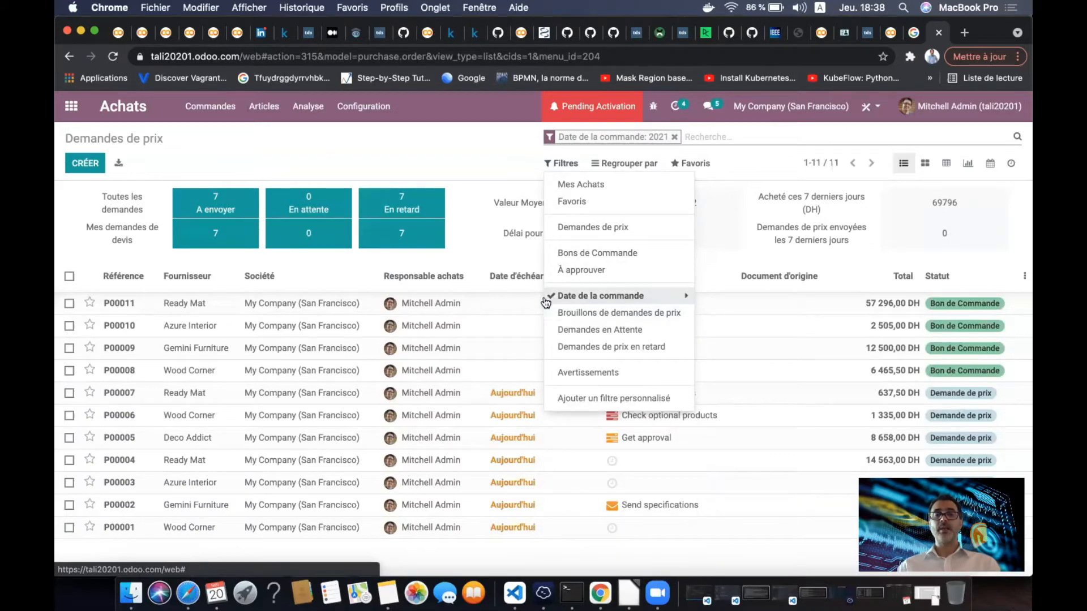
left_click(553, 296)
left_click(580, 441)
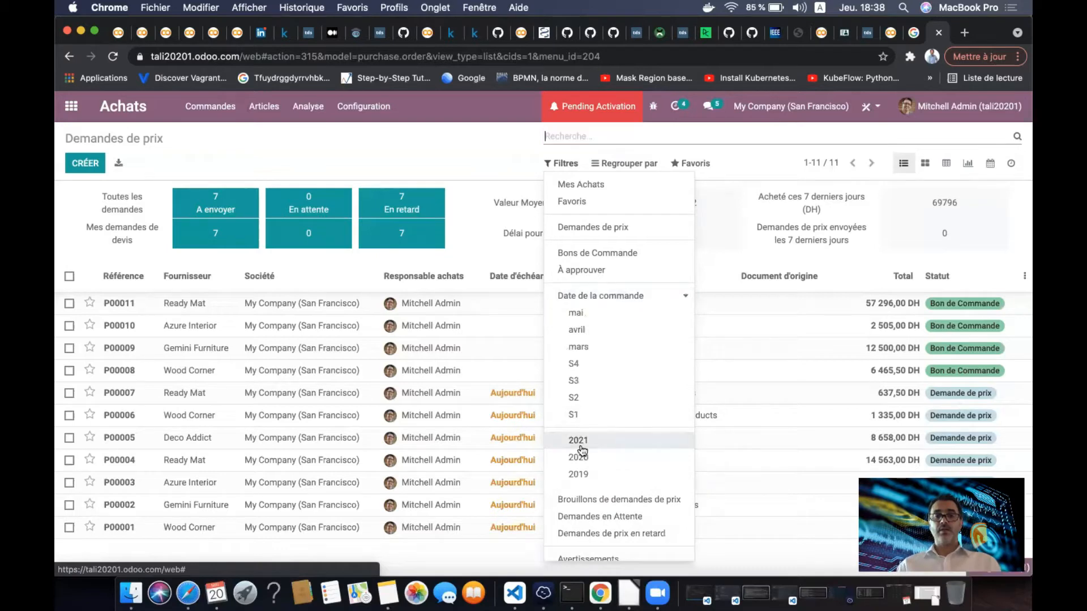
left_click(618, 296)
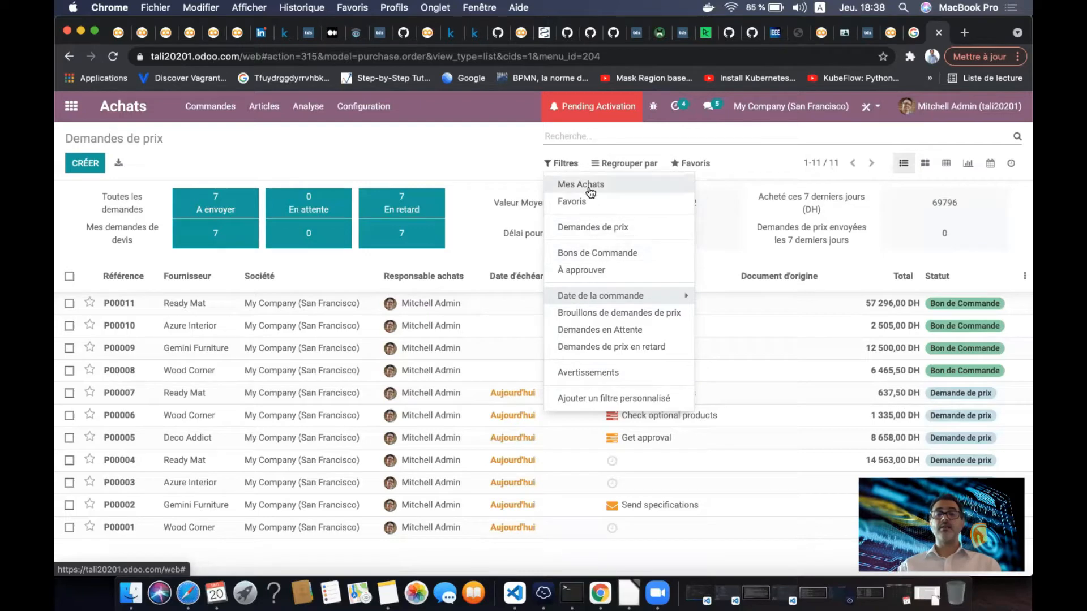
Start a custom filter on the list of requests for quotation, looking through the available fields and choosing Total
left_click(492, 157)
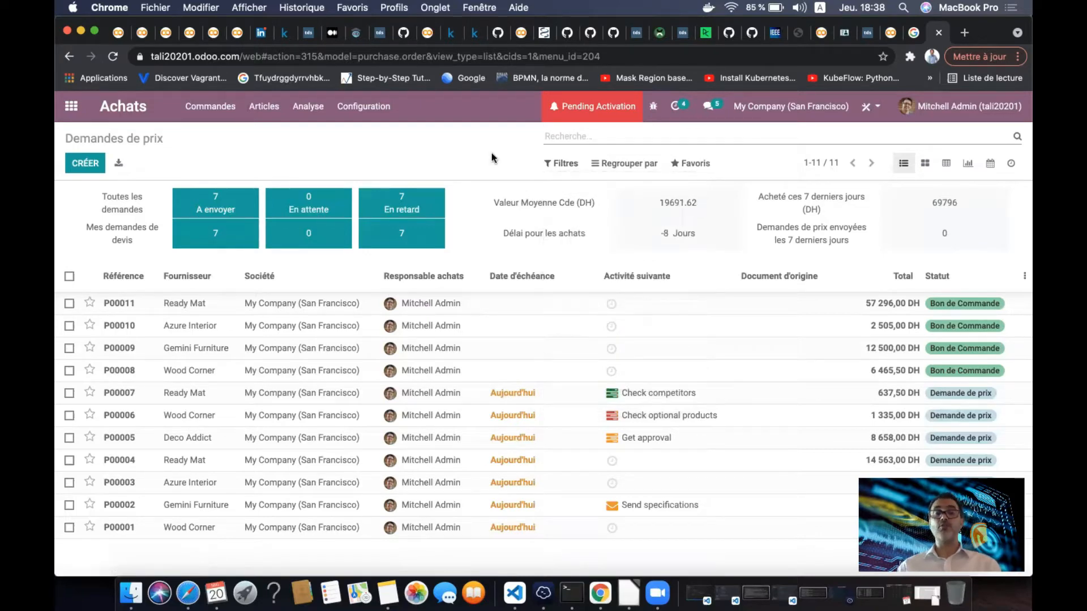
left_click(568, 164)
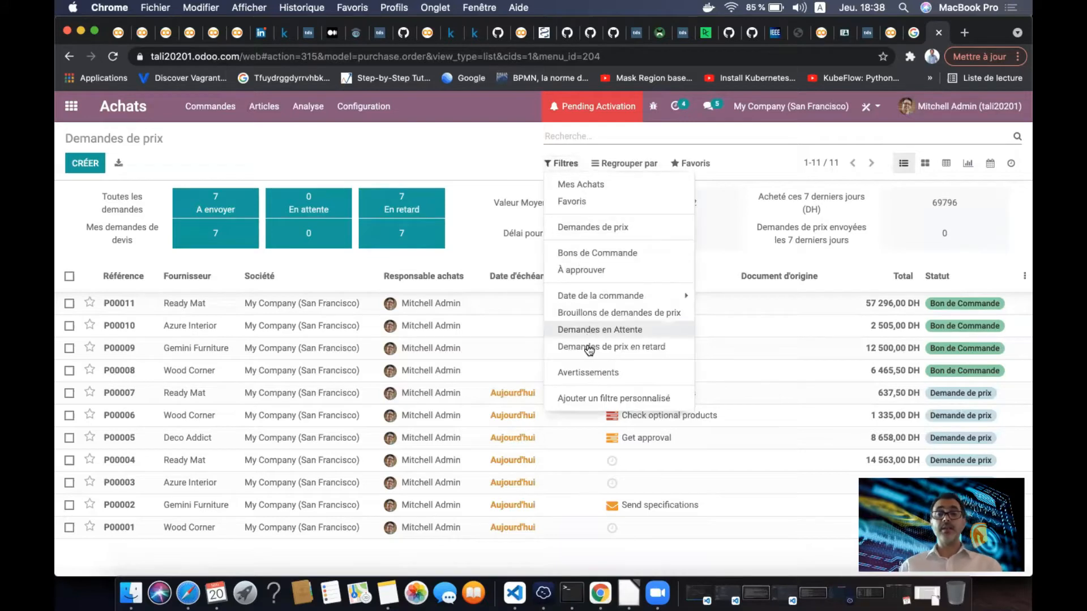
left_click(617, 400)
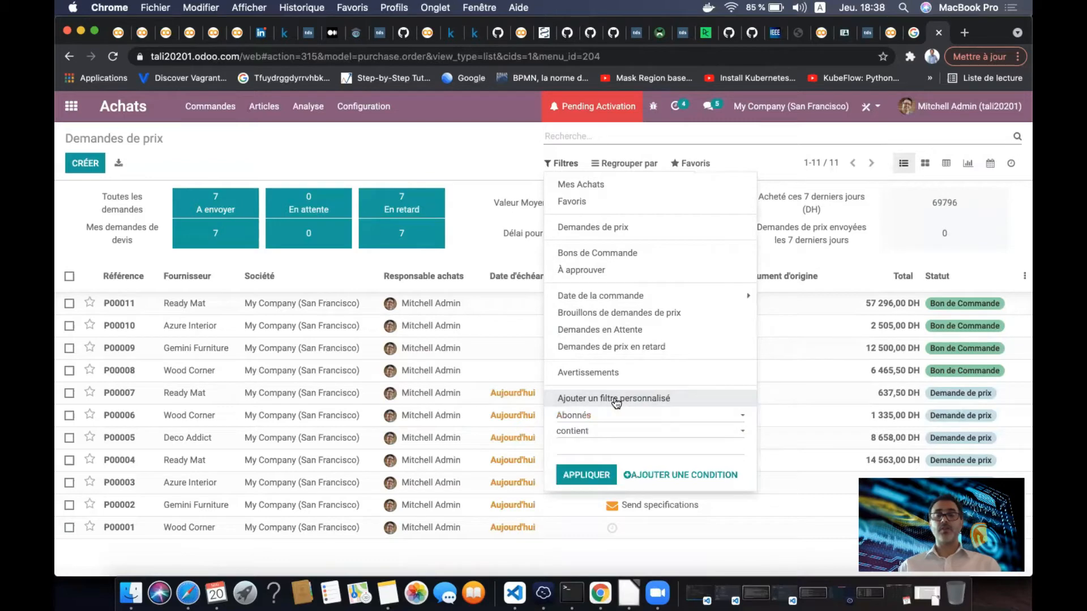
left_click(701, 417)
left_click(700, 421)
left_click(725, 422)
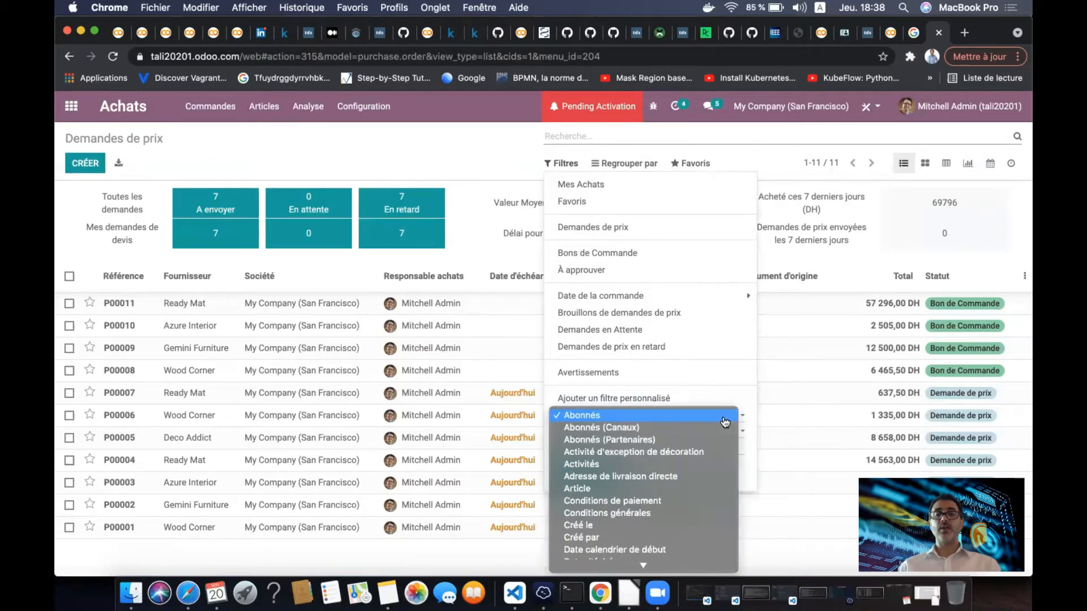
scroll(711, 452, "down", 10)
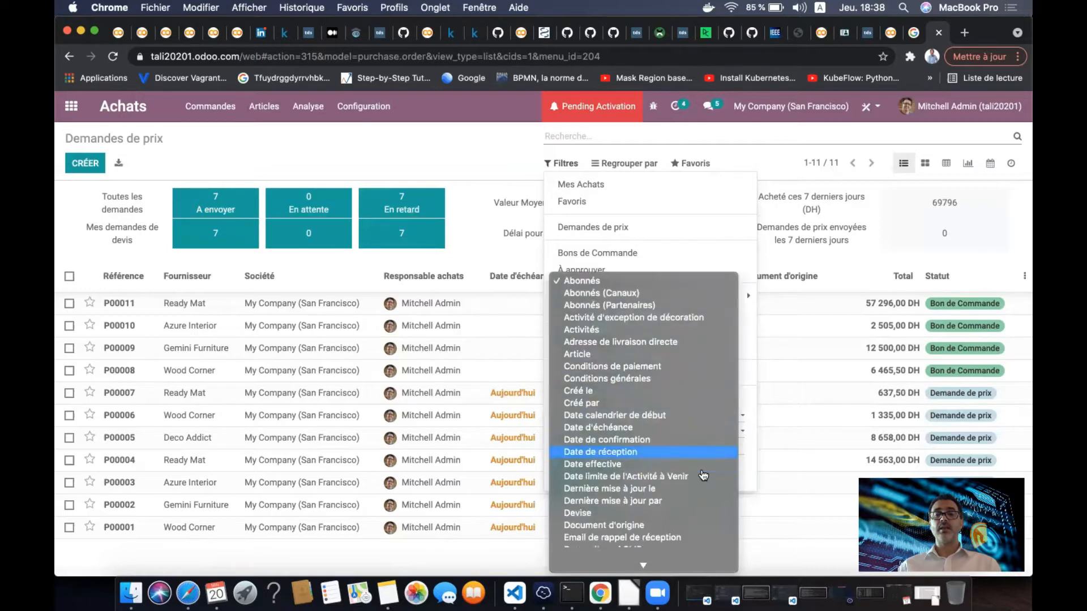
scroll(703, 475, "down", 10)
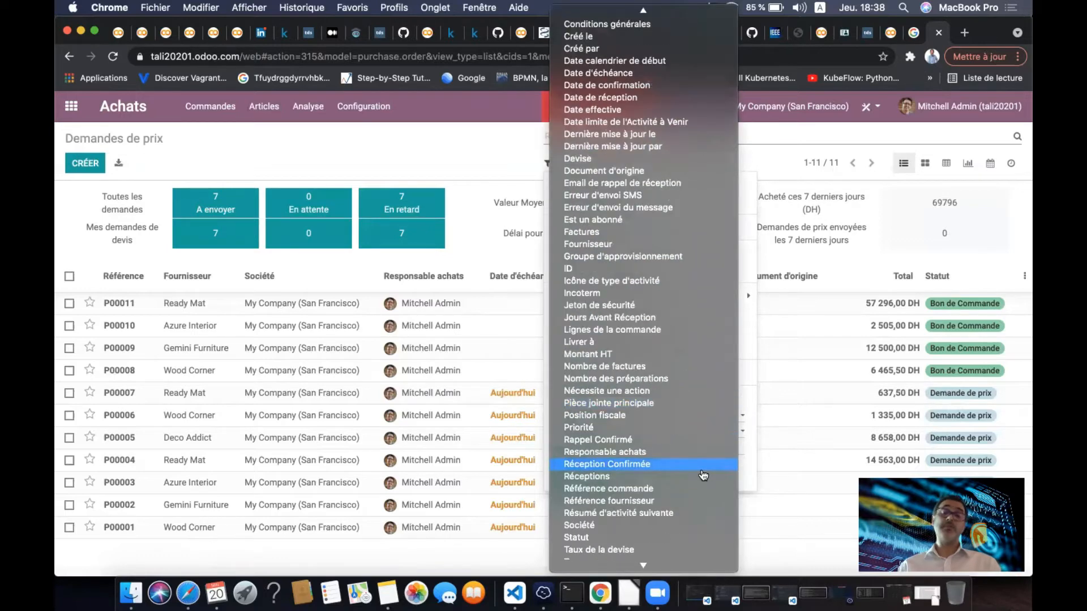
scroll(703, 476, "down", 3)
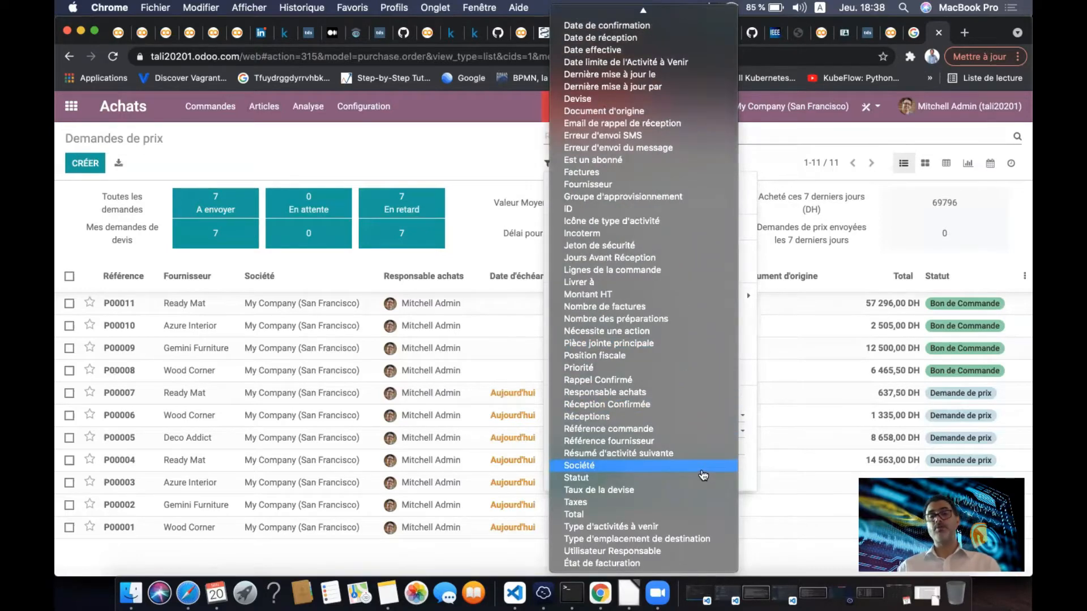
scroll(702, 476, "up", 6)
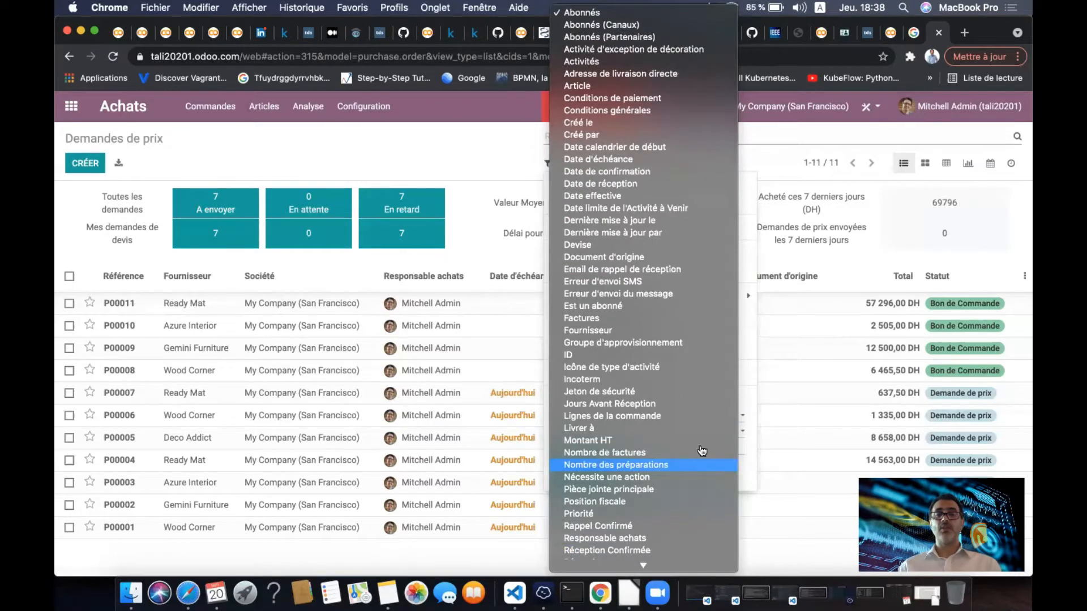
scroll(693, 401, "down", 6)
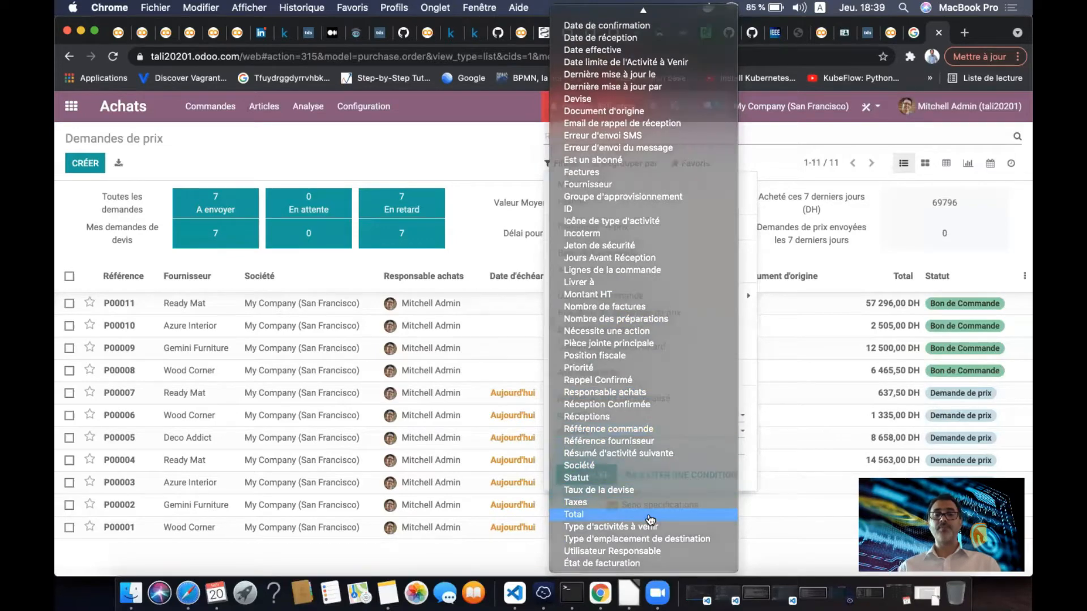
left_click(649, 516)
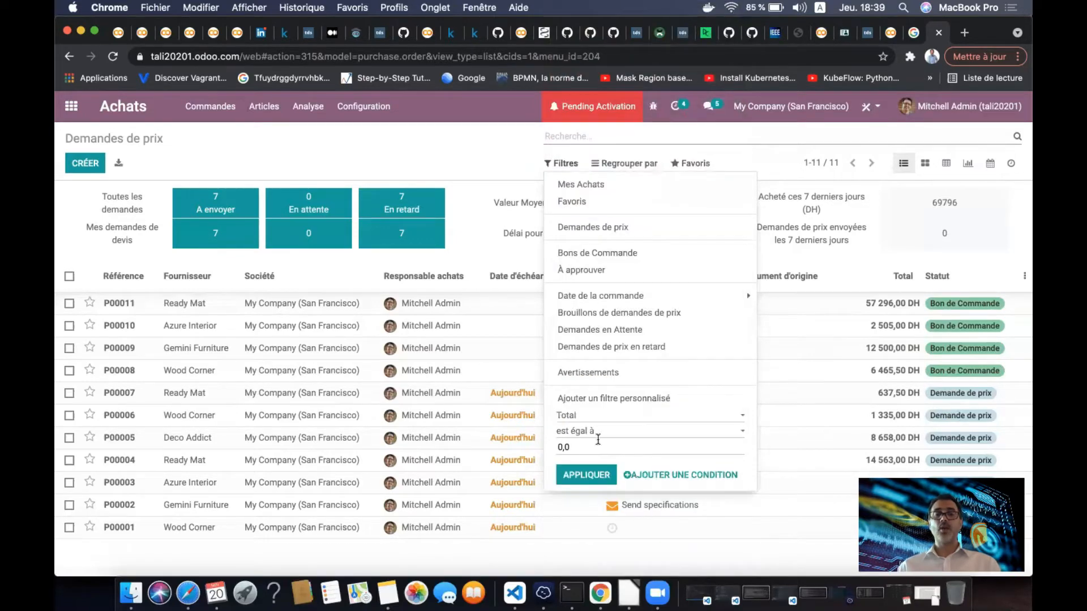
Apply the custom filter with the condition supérieur à 5000, and clear it from the search again
left_click(678, 434)
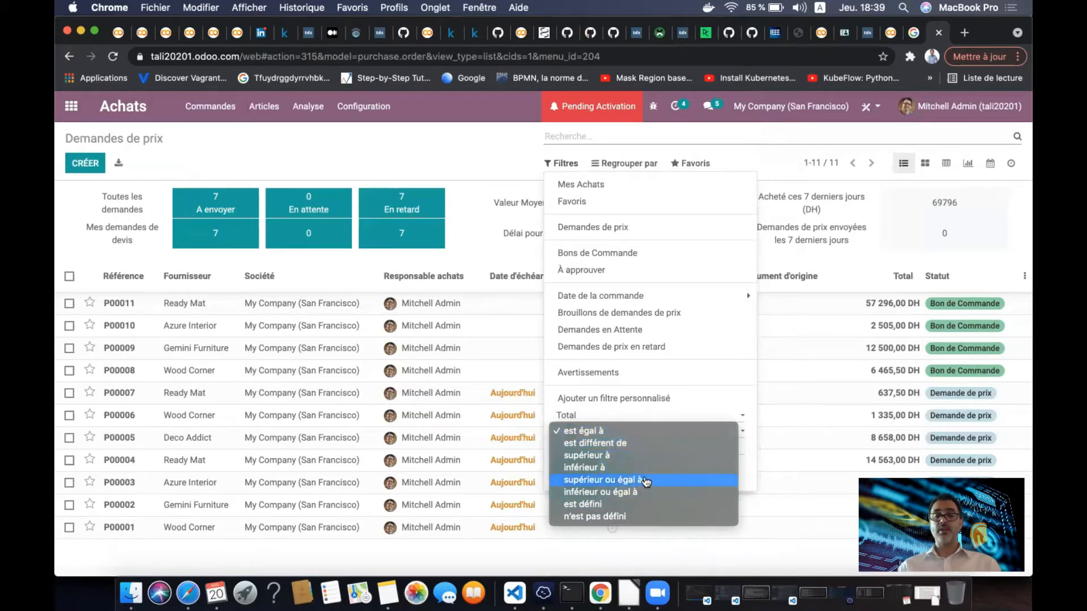
left_click(625, 455)
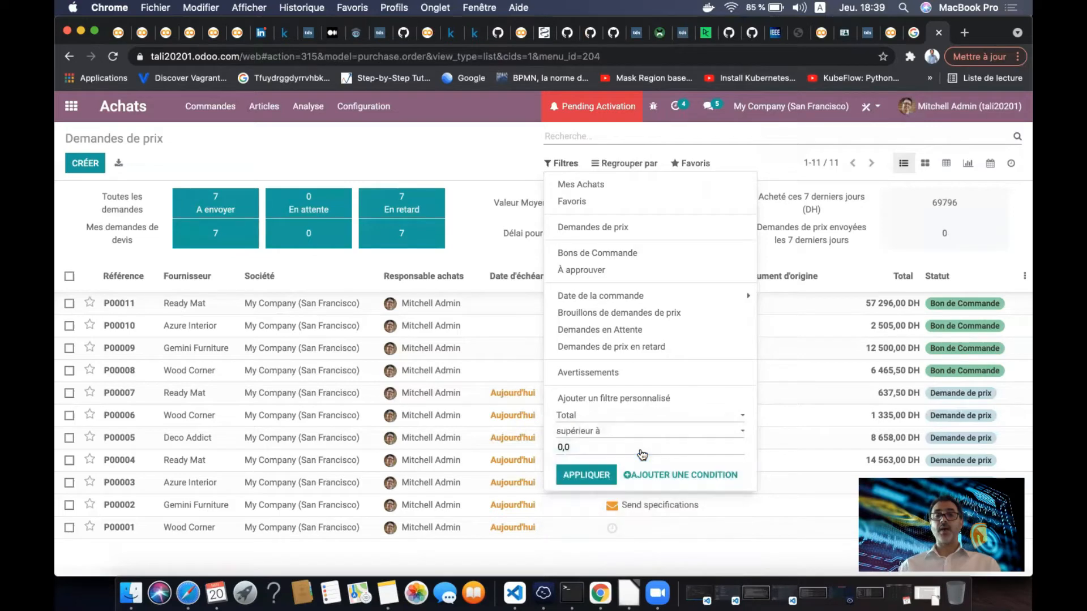
left_click(621, 448)
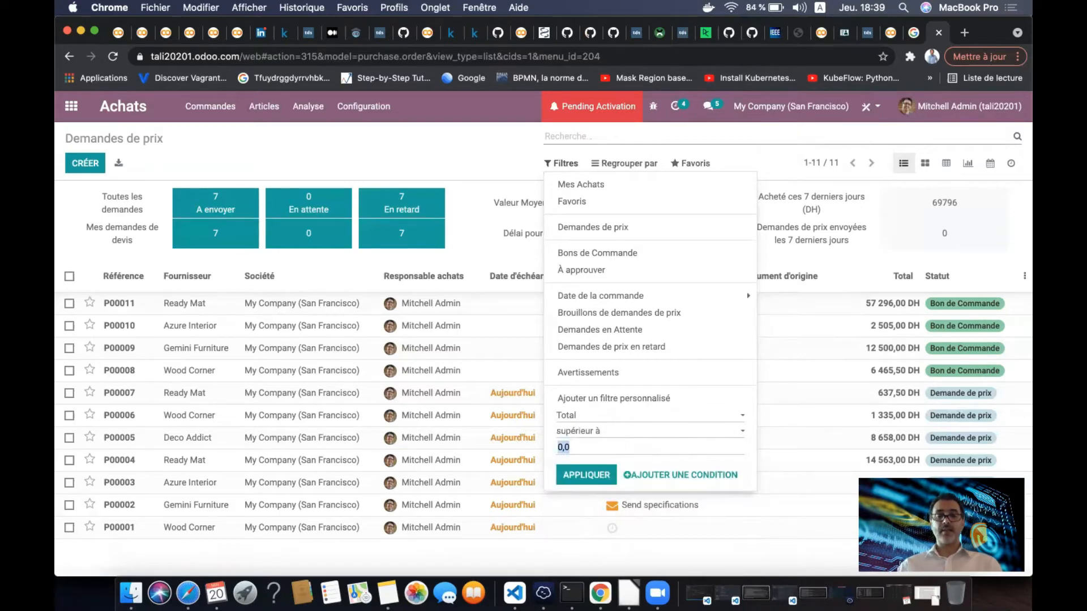
type("5000")
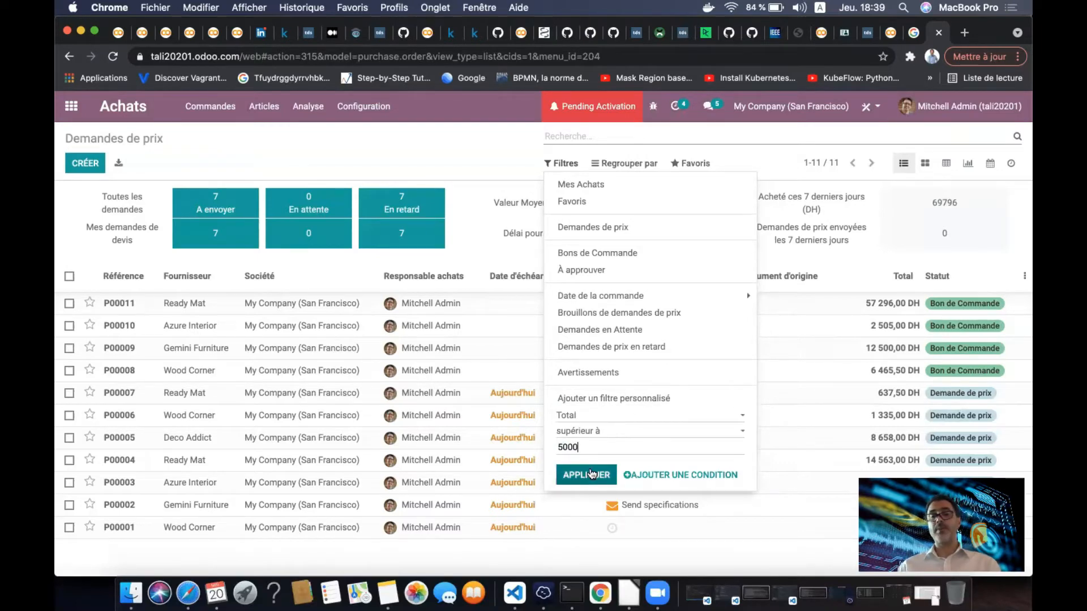
left_click(591, 475)
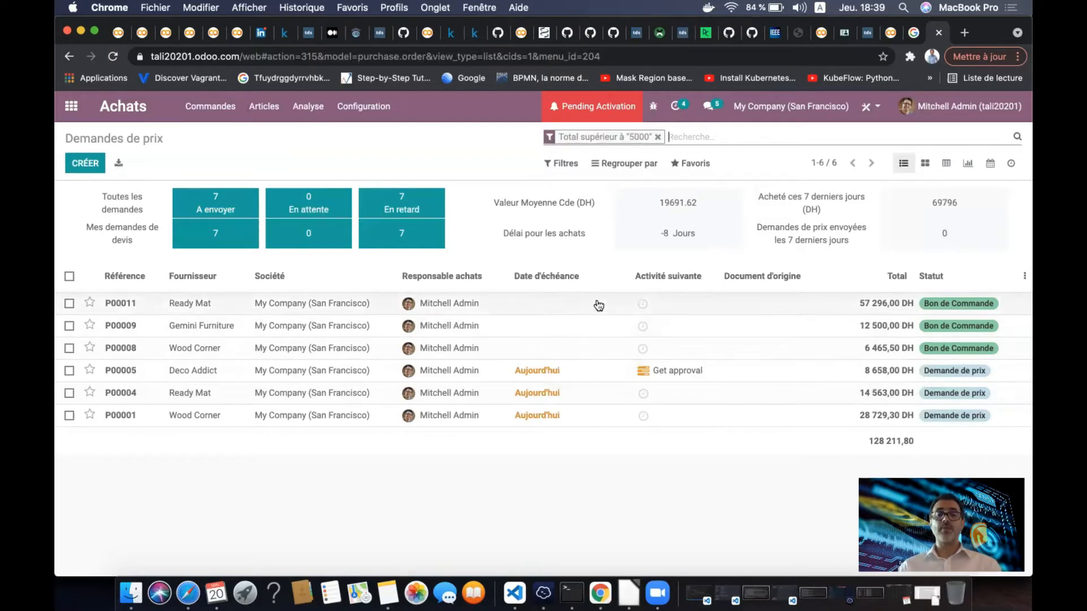
left_click(658, 137)
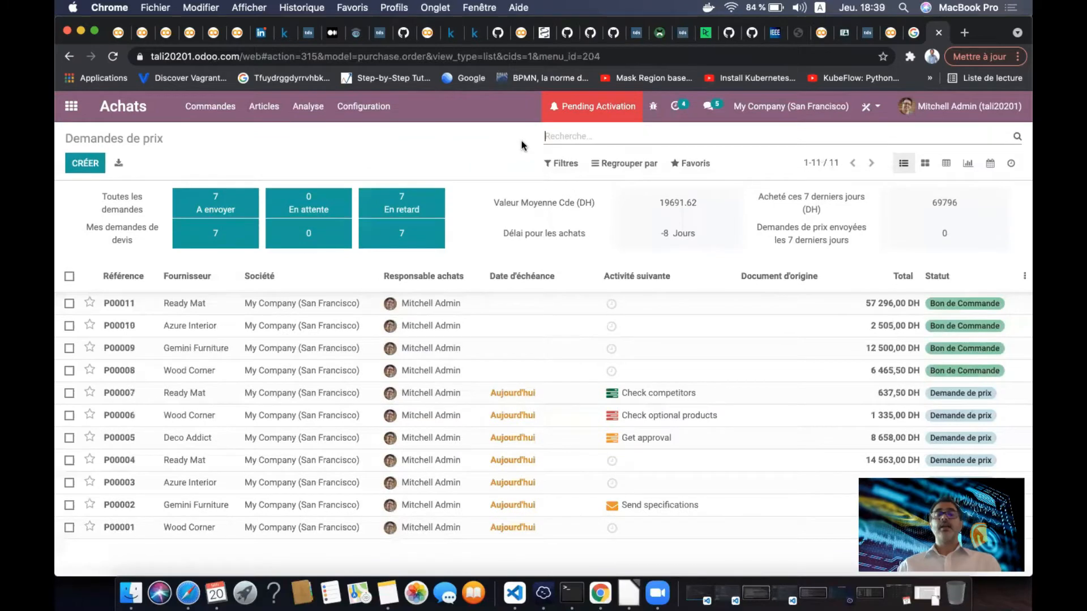
Apply a second custom filter, Fournisseur contient "Rea", and clear it from the search again
left_click(560, 165)
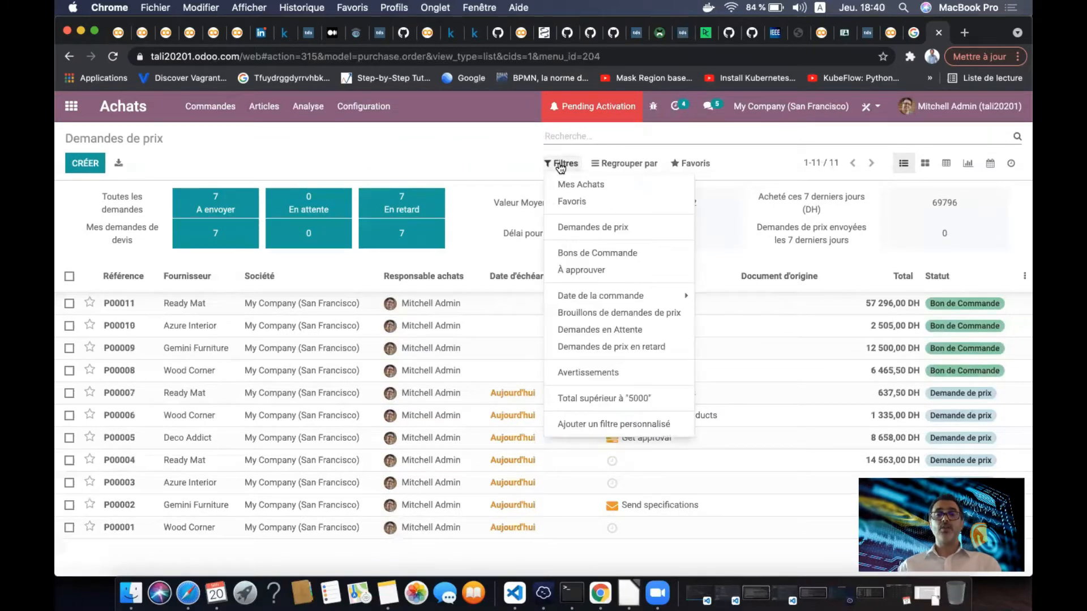
left_click(592, 425)
left_click(606, 441)
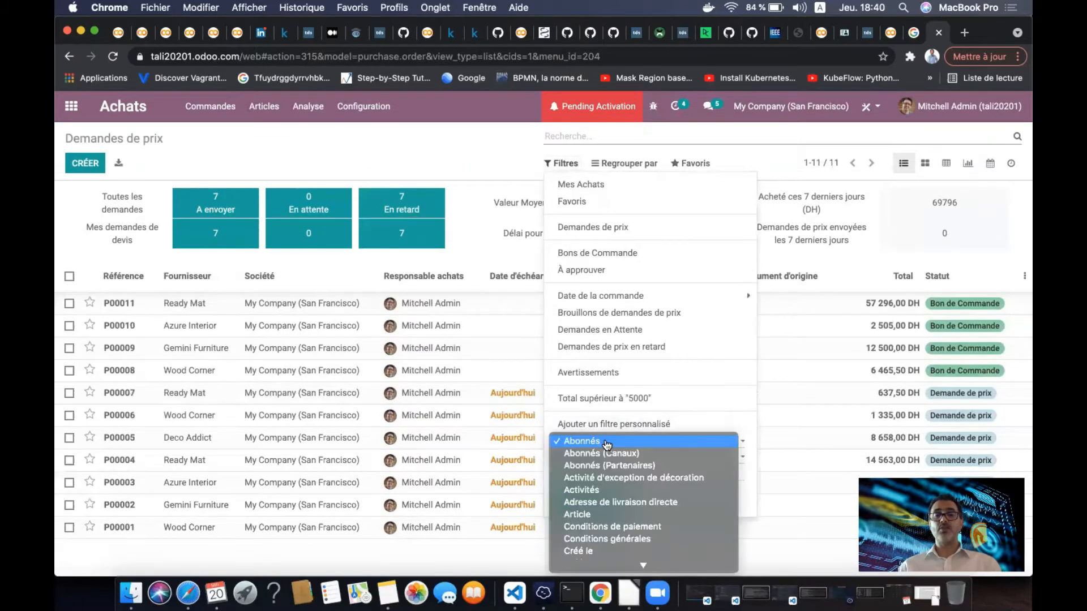
scroll(622, 498, "down", 10)
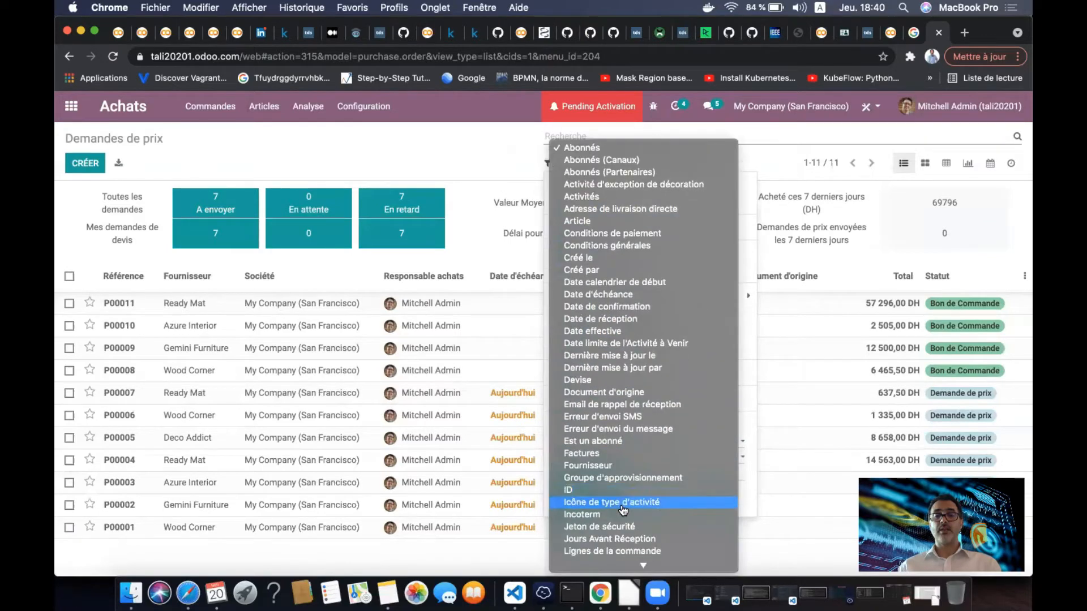
scroll(623, 510, "down", 3)
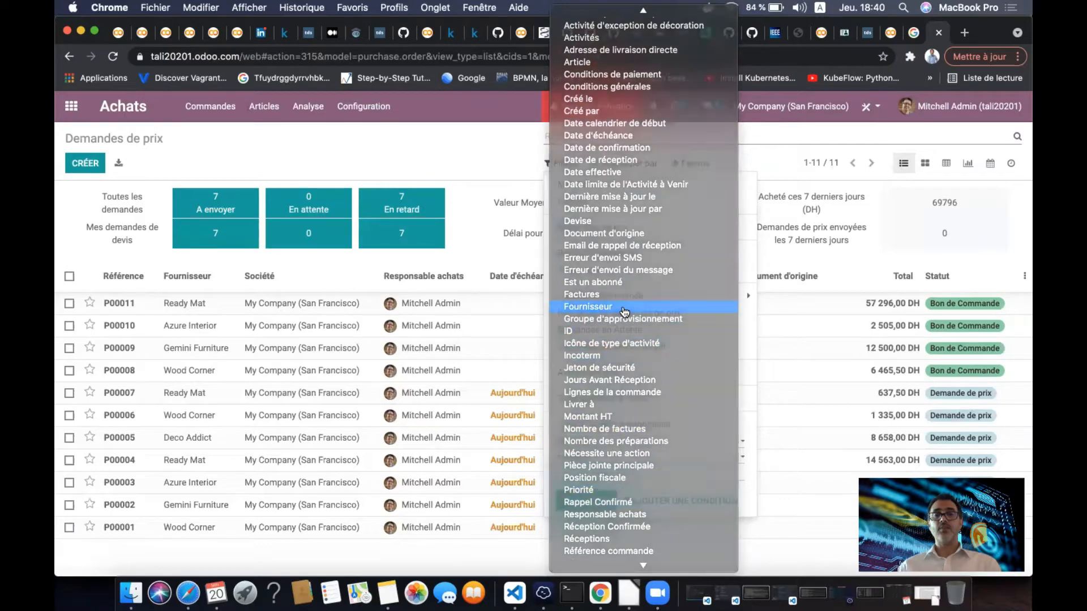
left_click(624, 312)
left_click(637, 460)
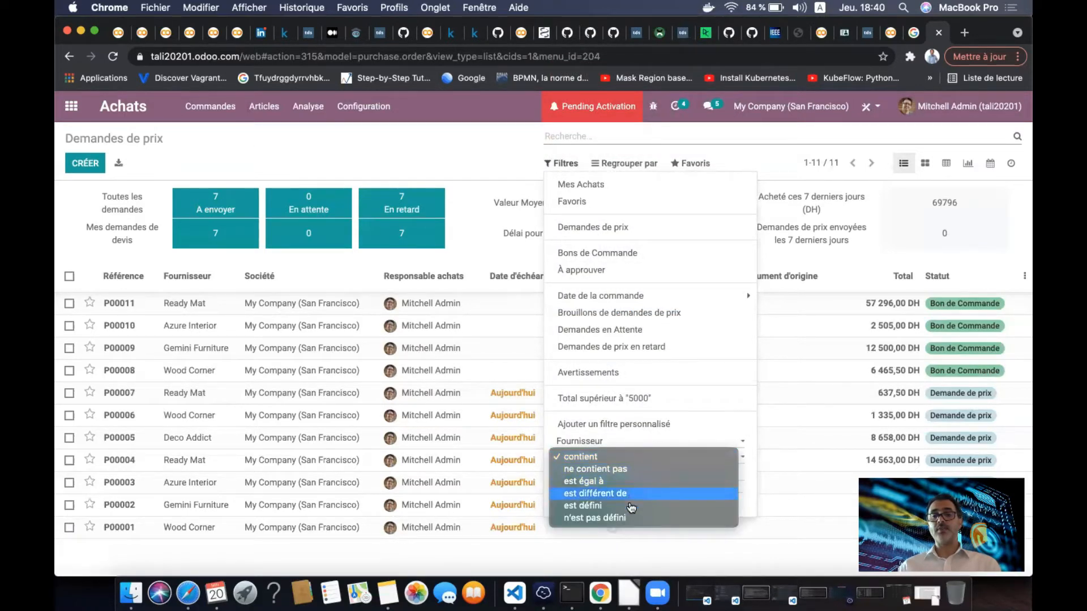
left_click(705, 410)
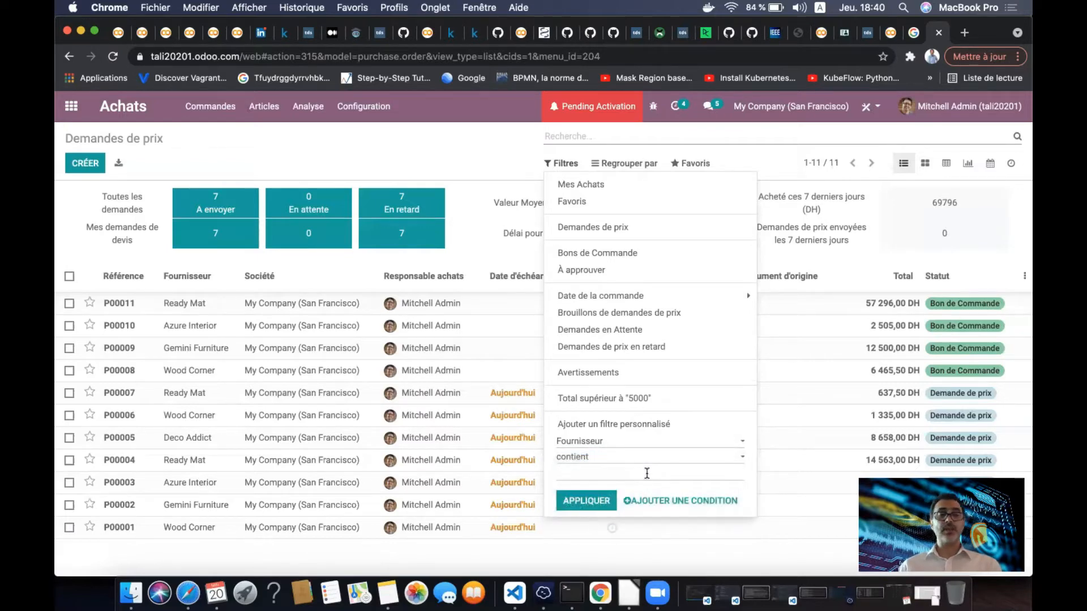
type("Rea")
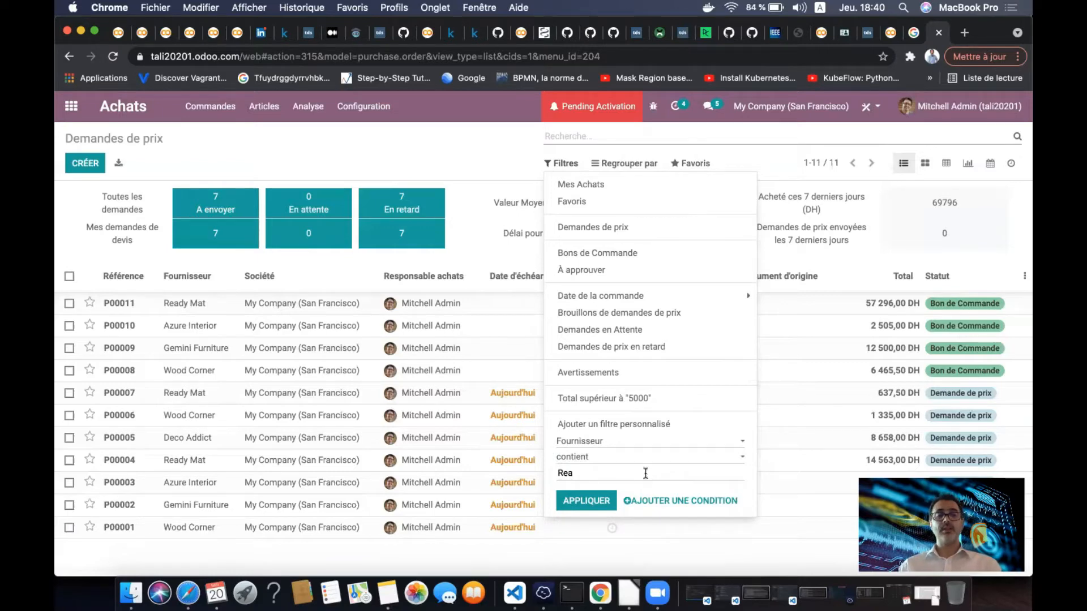
left_click(586, 500)
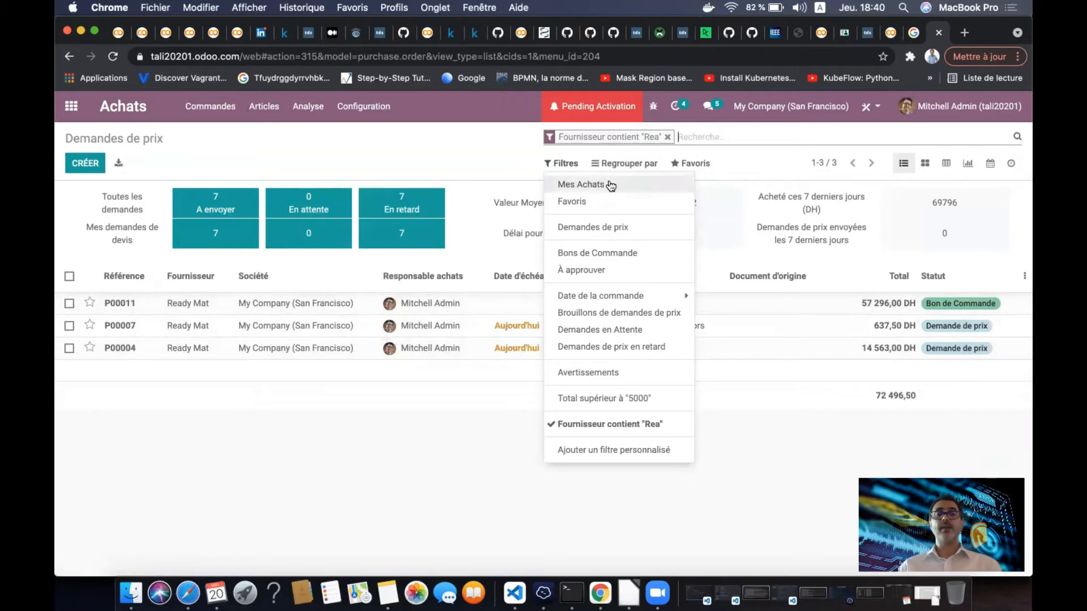
left_click(667, 137)
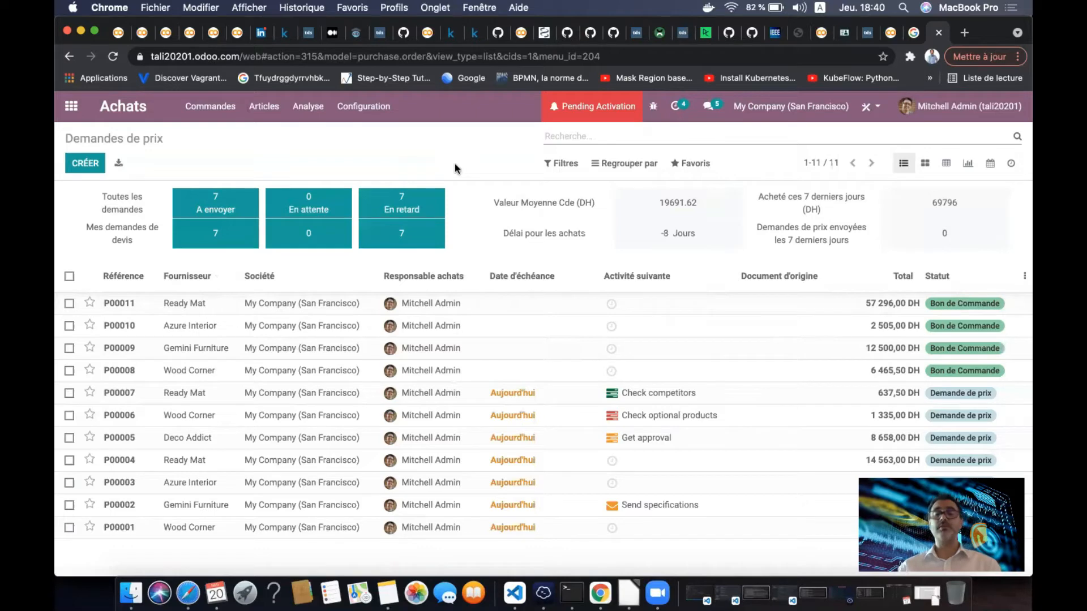
Filter the list with a custom condition on Montant HT supérieur à 6000 and close the filter options
left_click(561, 163)
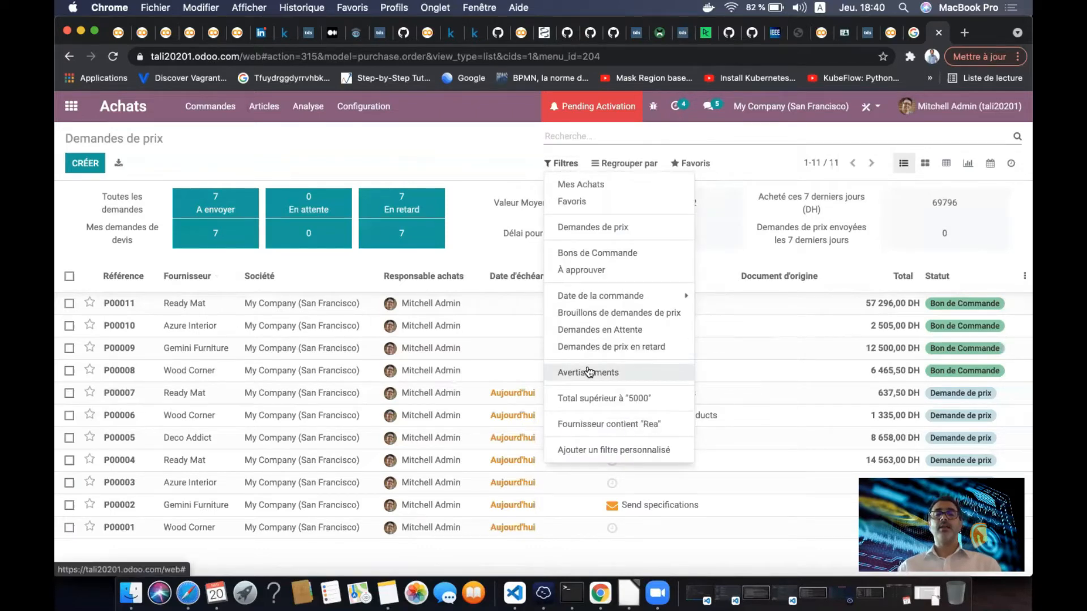
left_click(589, 453)
left_click(603, 467)
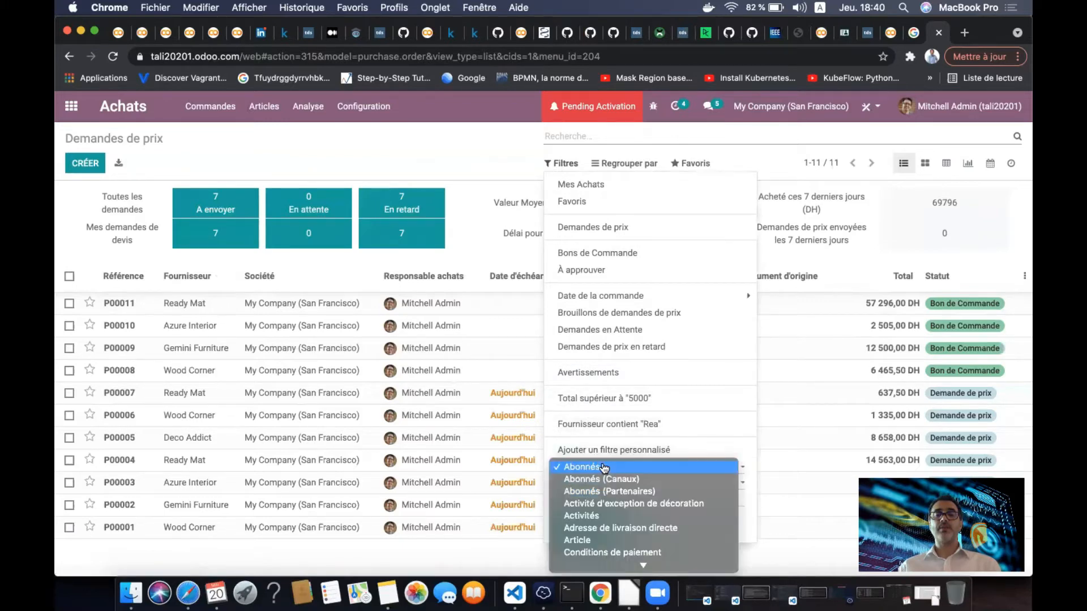
scroll(603, 467, "down", 10)
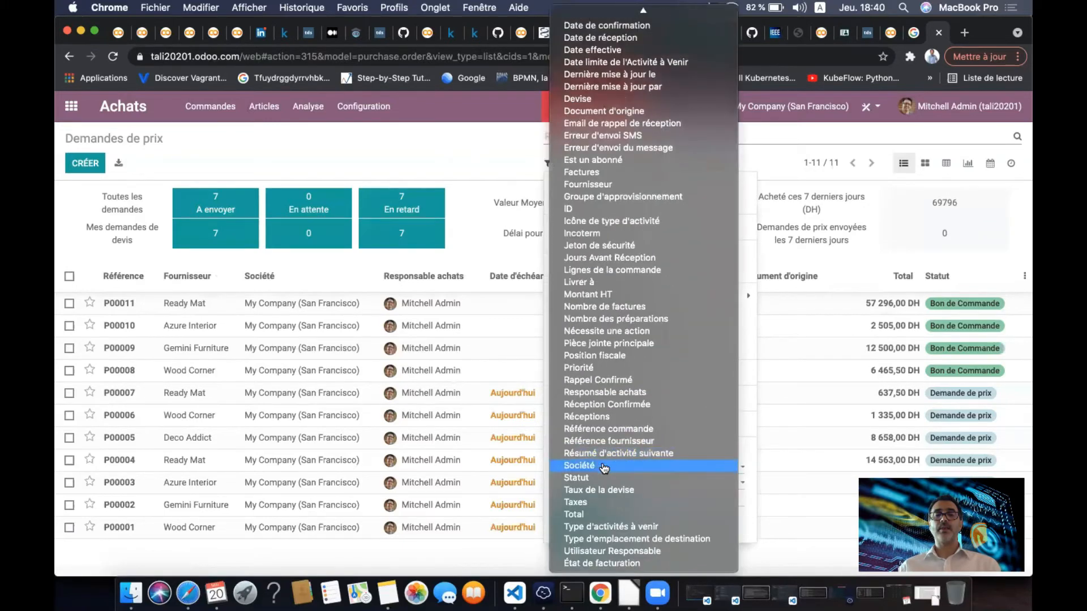
left_click(622, 295)
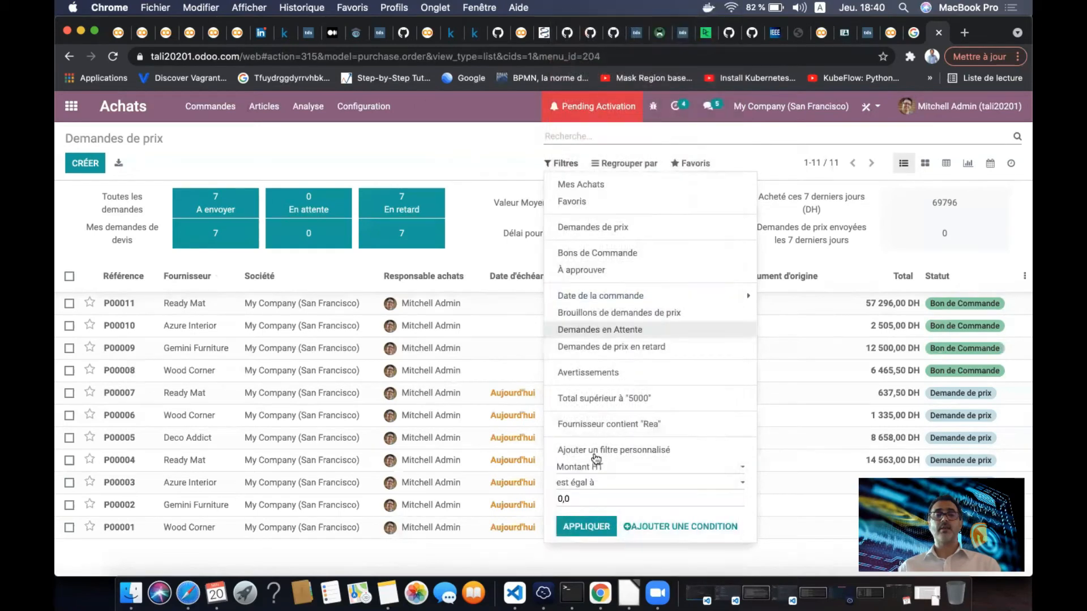
left_click(617, 482)
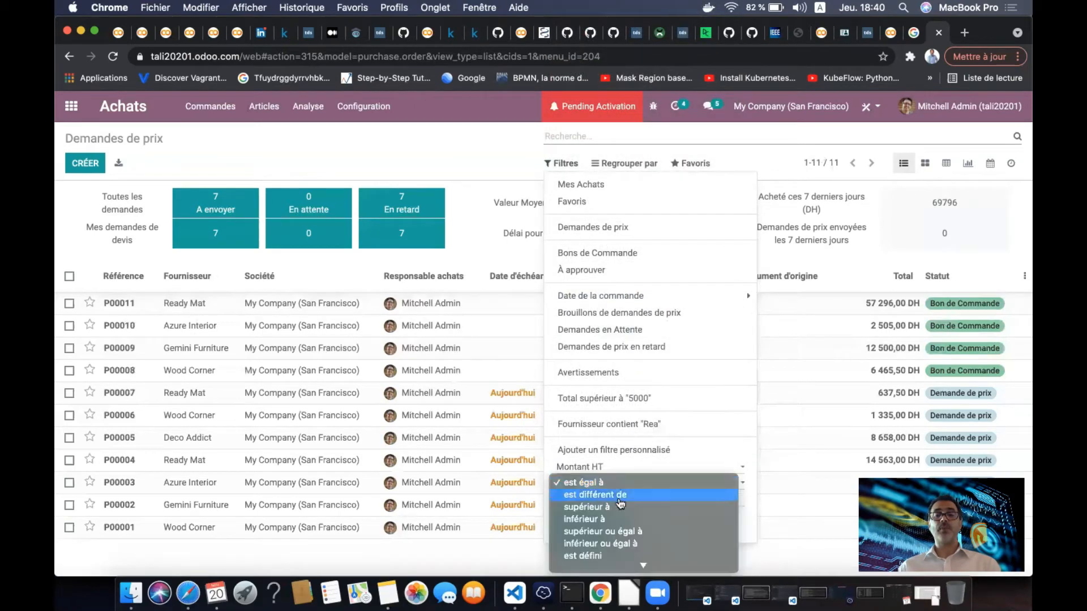
left_click(622, 507)
left_click(629, 501)
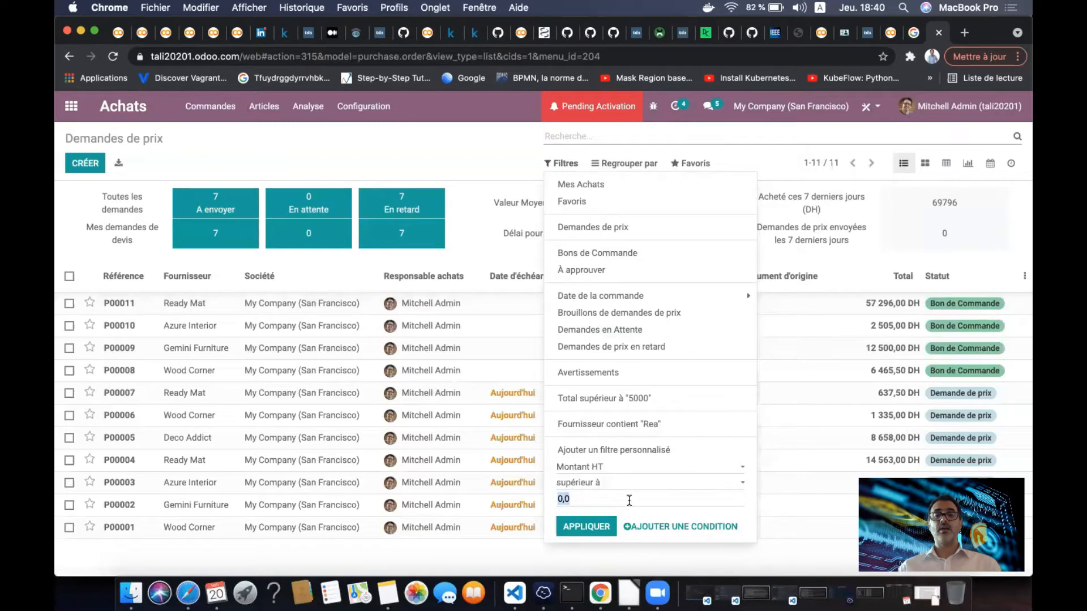
type("6000")
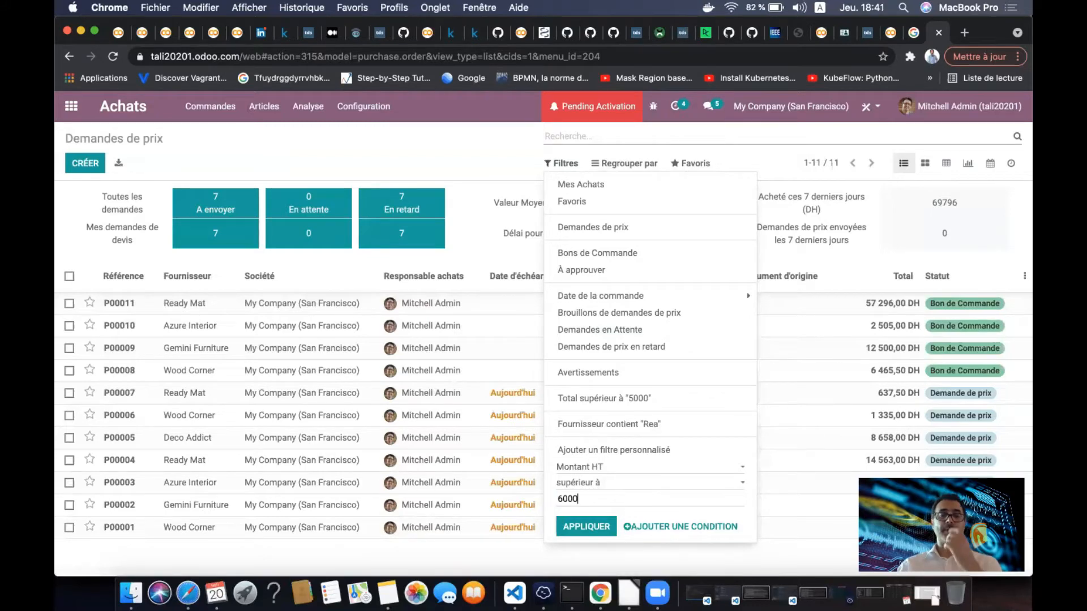
left_click(586, 527)
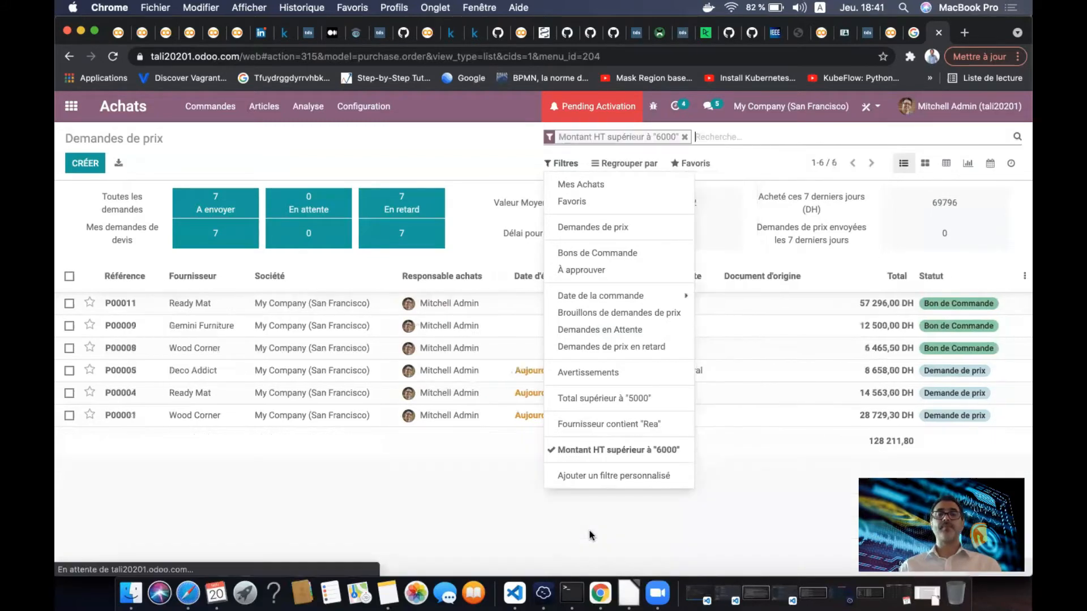
left_click(458, 232)
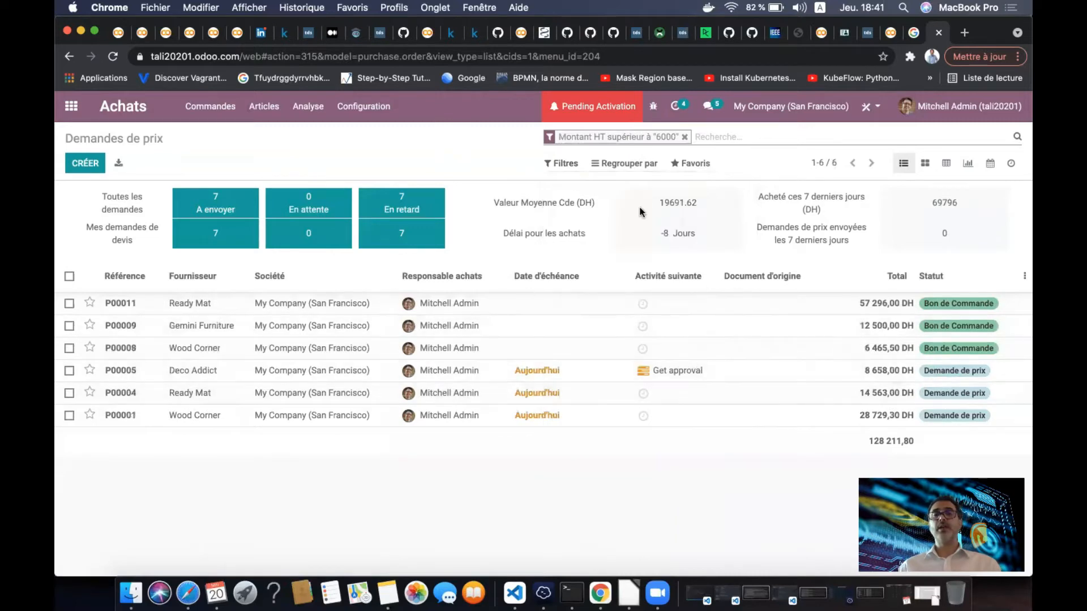
Save the current search as a favourite named "HT > 6000", set to be used by default
left_click(693, 168)
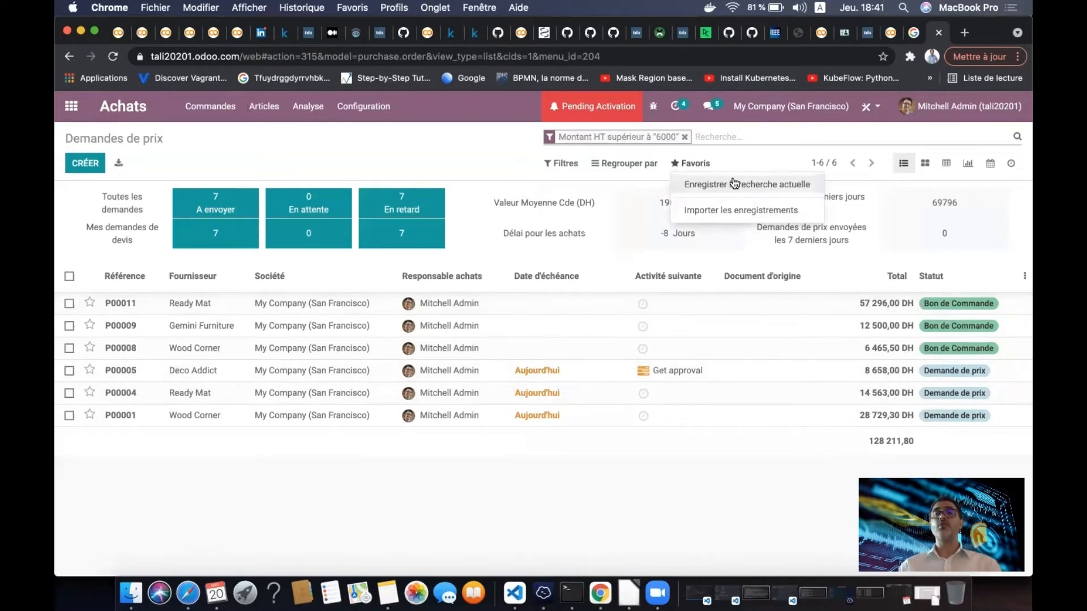
left_click(782, 187)
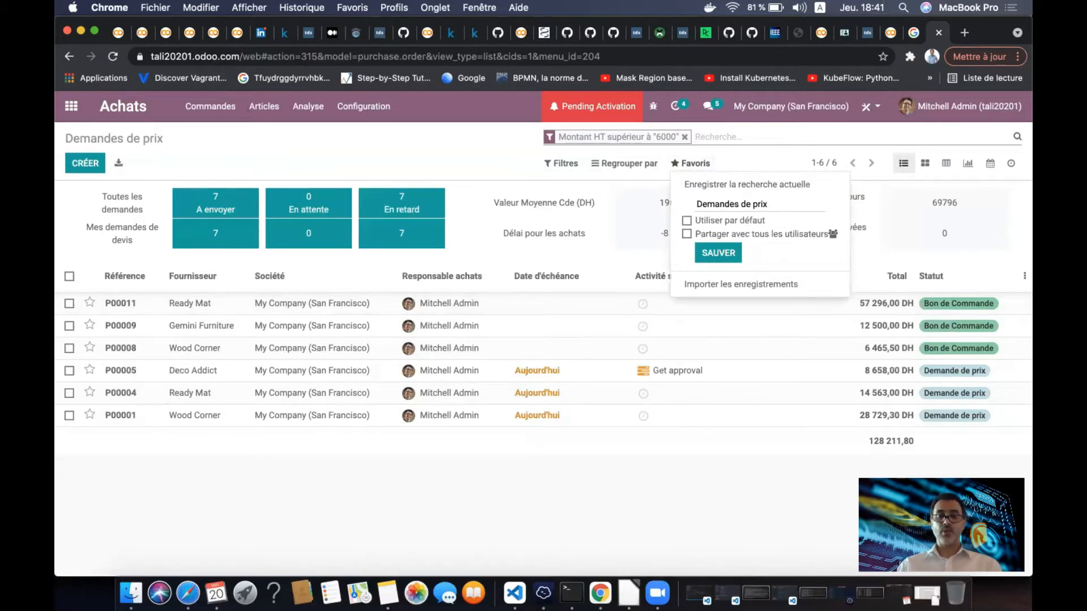
key("BackSpace")
key("BackSpace")
key("BackSpace")
key("BackSpace")
key("BackSpace")
key("BackSpace")
key("BackSpace")
key("BackSpace")
key("BackSpace")
key("BackSpace")
key("BackSpace")
key("BackSpace")
key("BackSpace")
key("BackSpace")
key("BackSpace")
key("BackSpace")
key("BackSpace")
type("H")
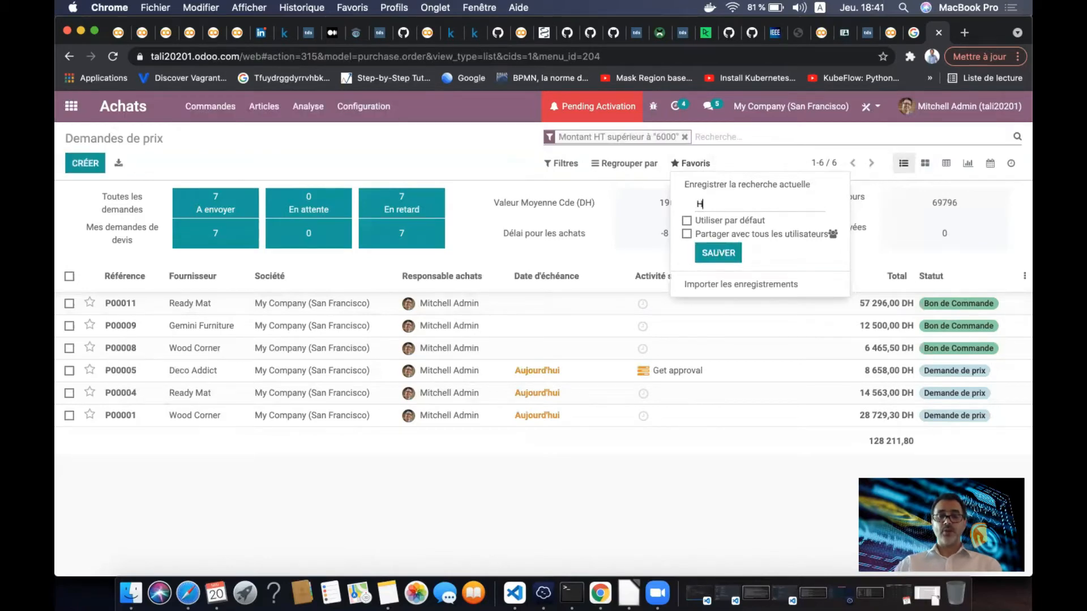
type("T > 6")
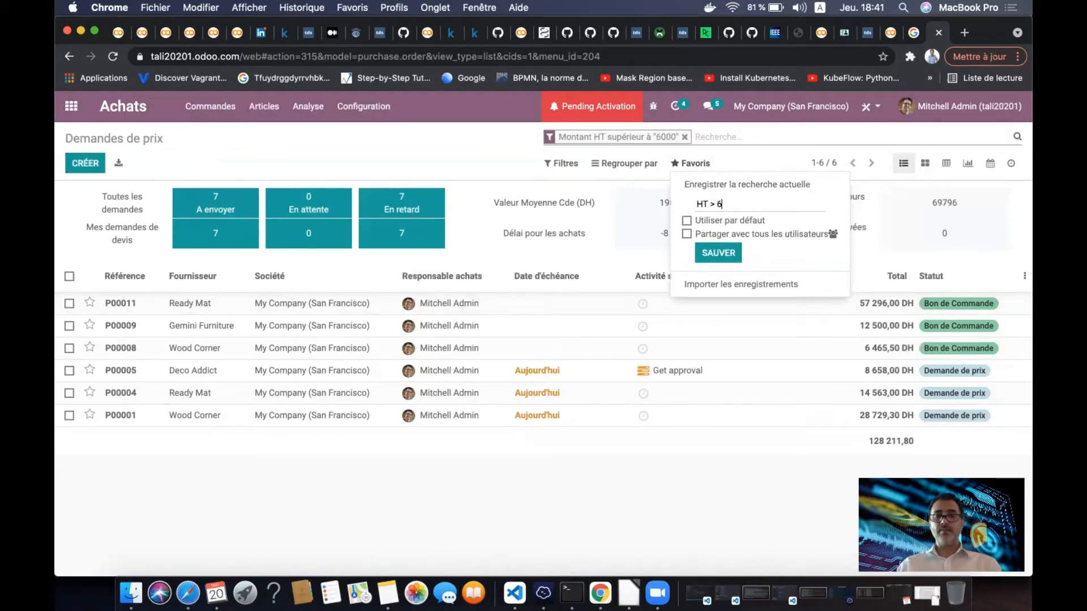
type("000")
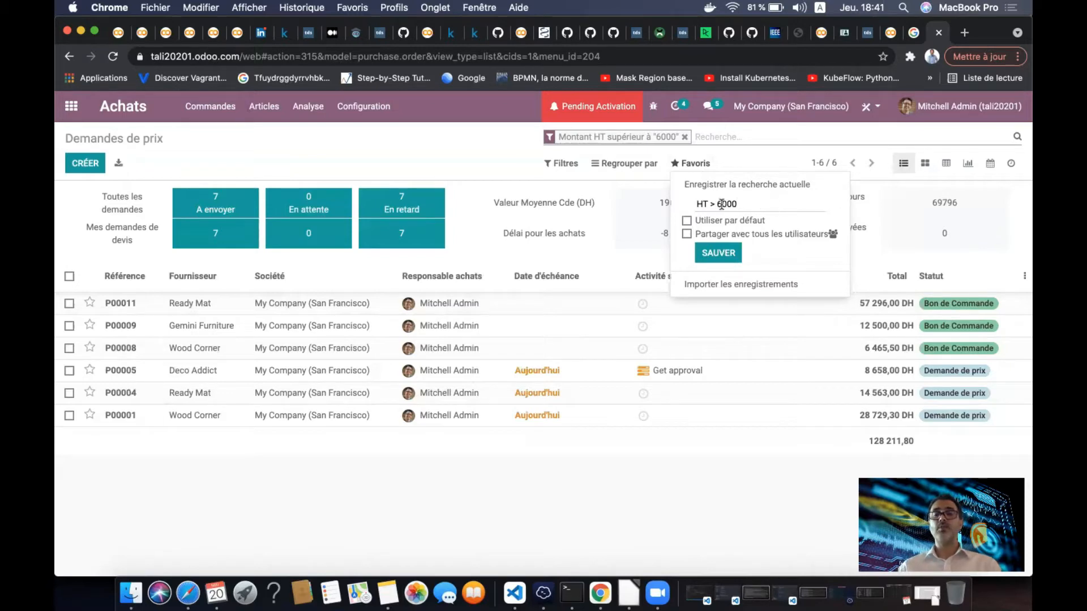
left_click(686, 222)
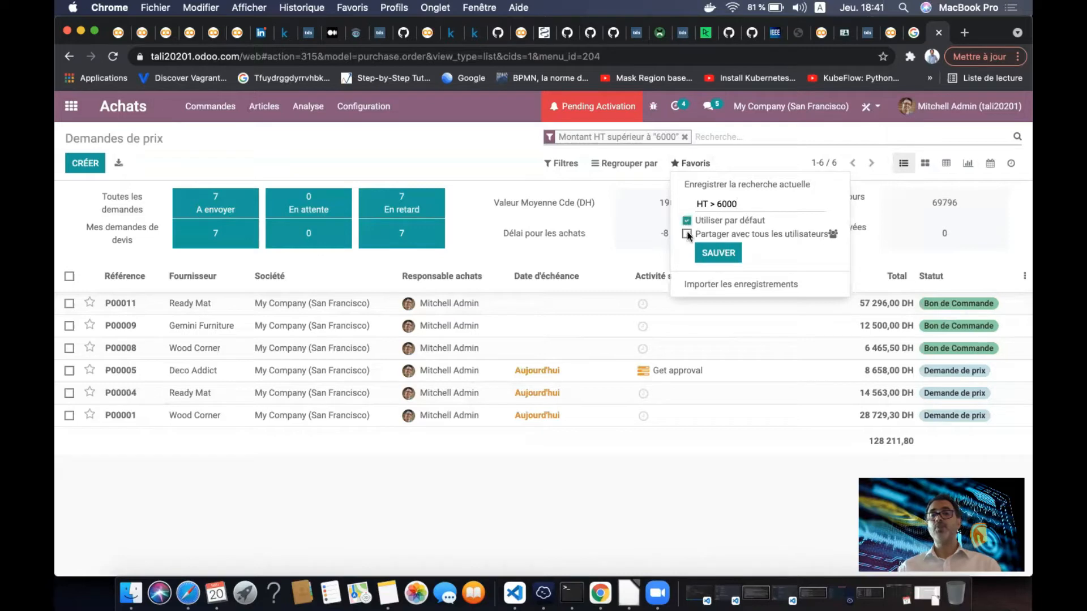
left_click(717, 253)
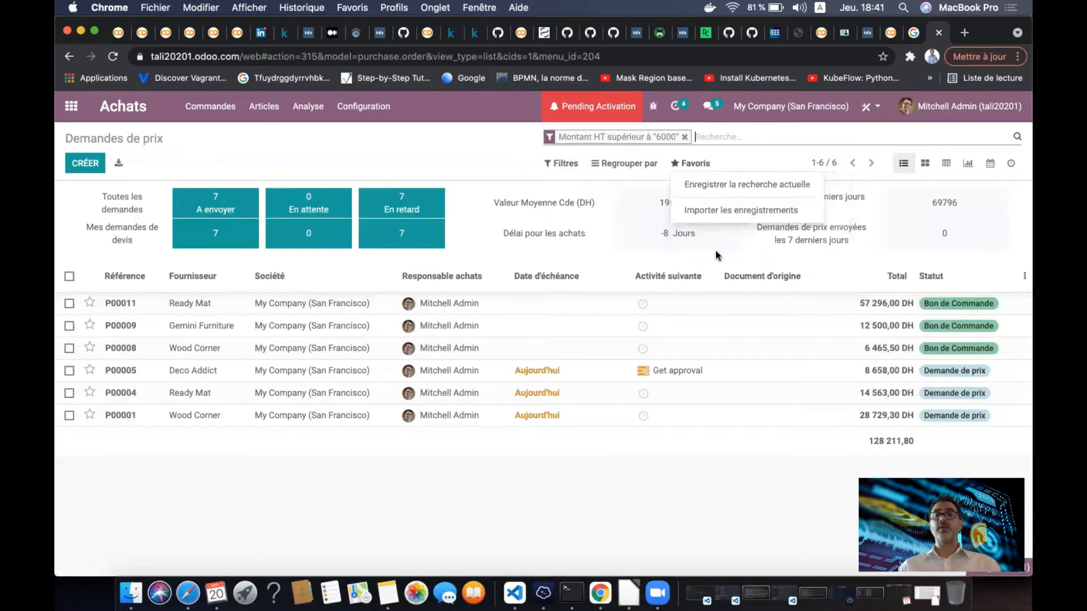
left_click(463, 164)
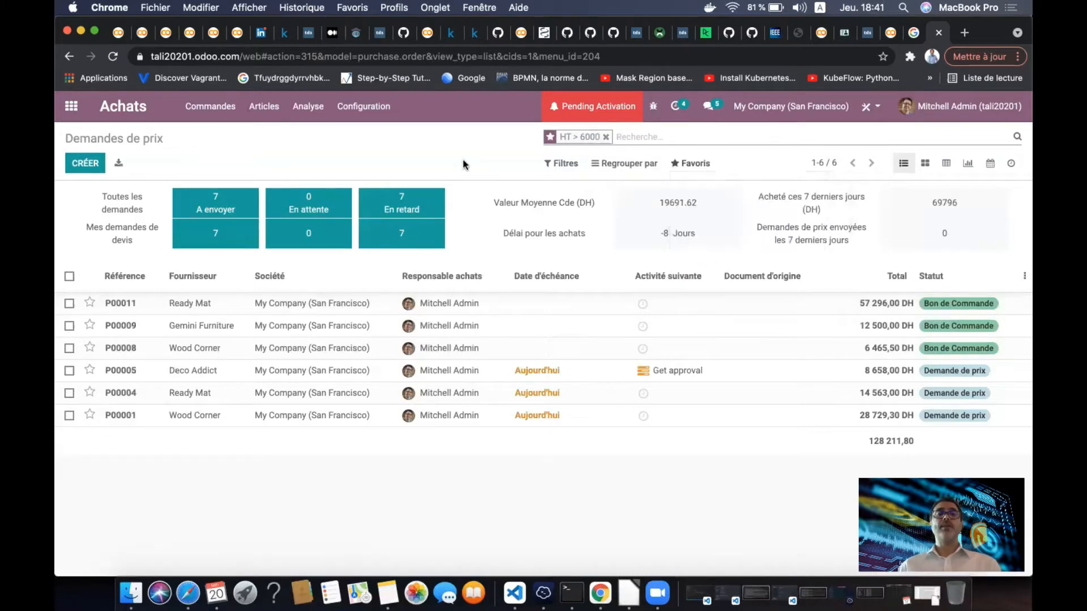
Open the purchasing articles and return to the requests for quotation to check the default favourite
left_click(265, 110)
left_click(270, 131)
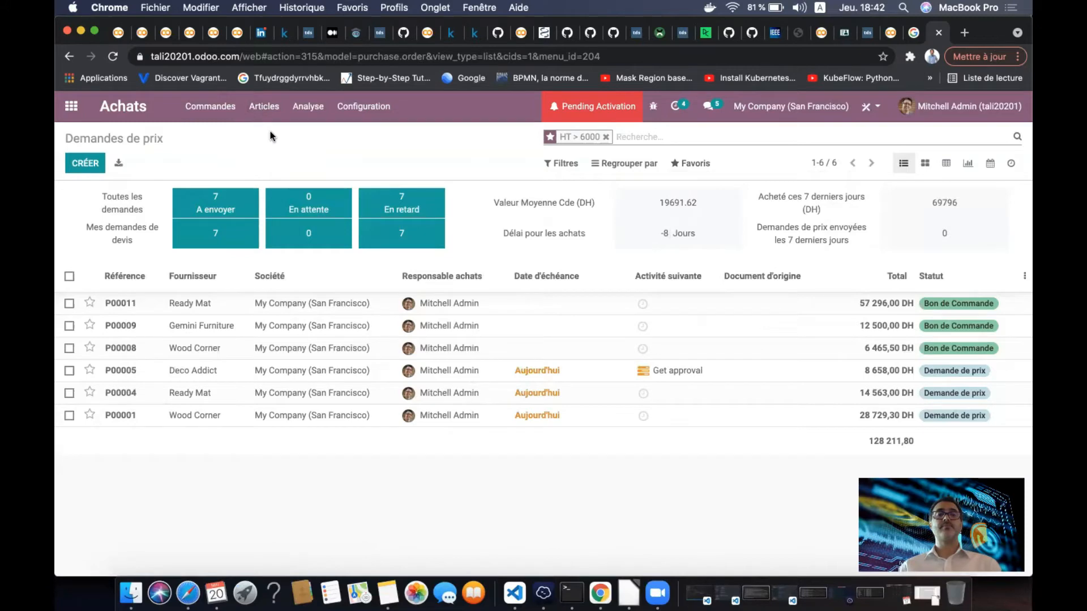
left_click(213, 106)
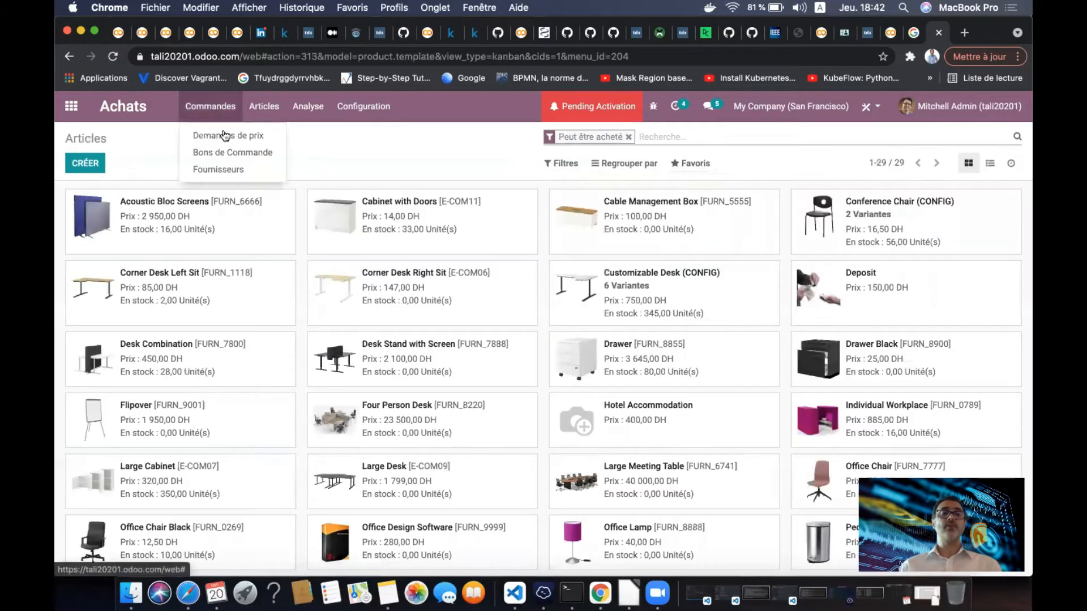
left_click(223, 131)
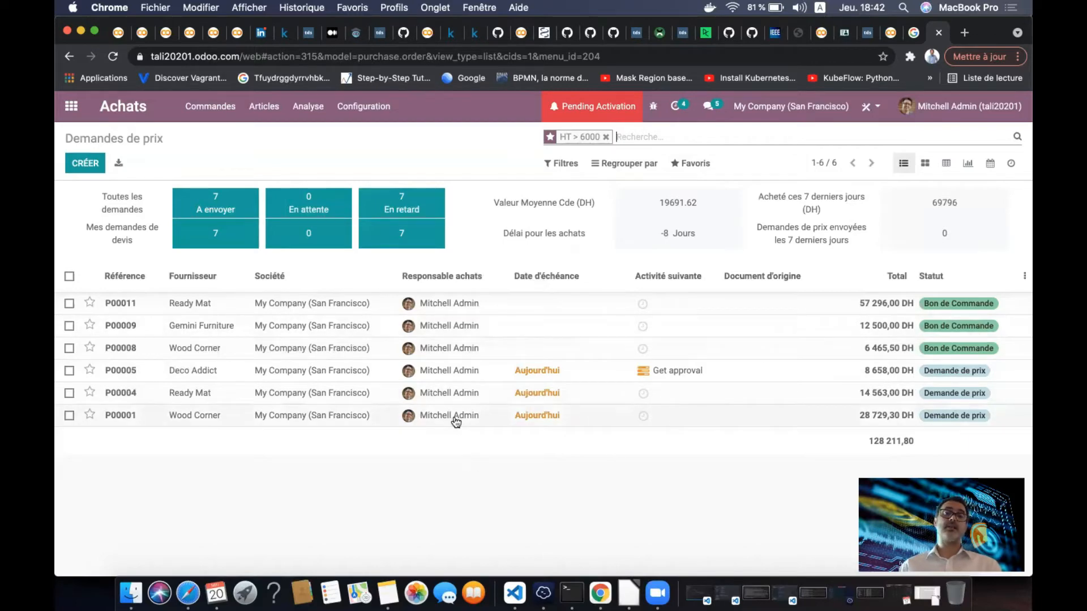
Clear the "HT > 6000" favourite from the search and delete it from the saved favourites
left_click(607, 137)
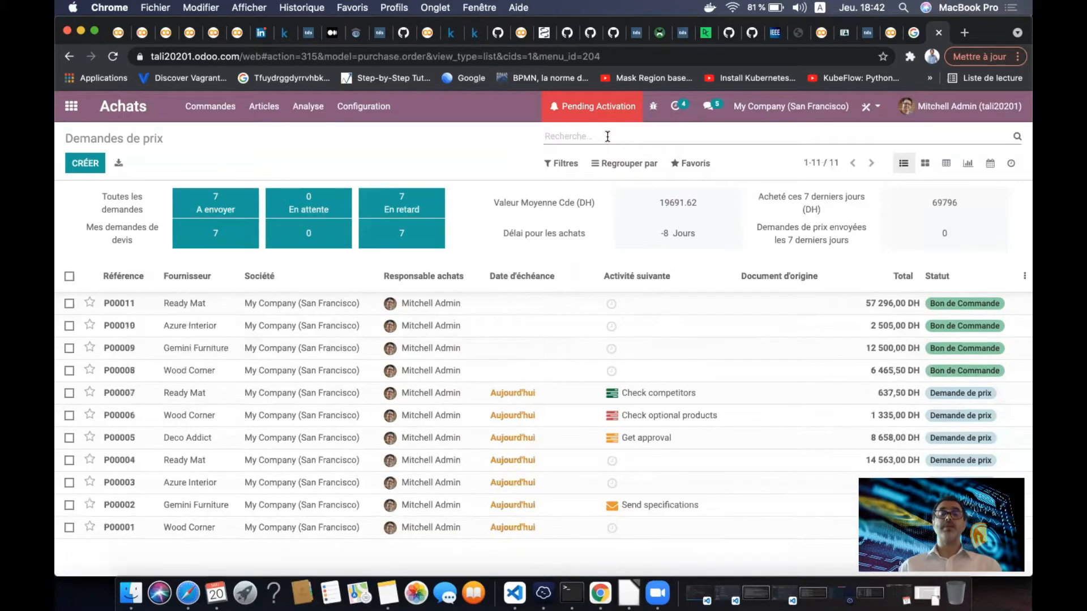
left_click(695, 165)
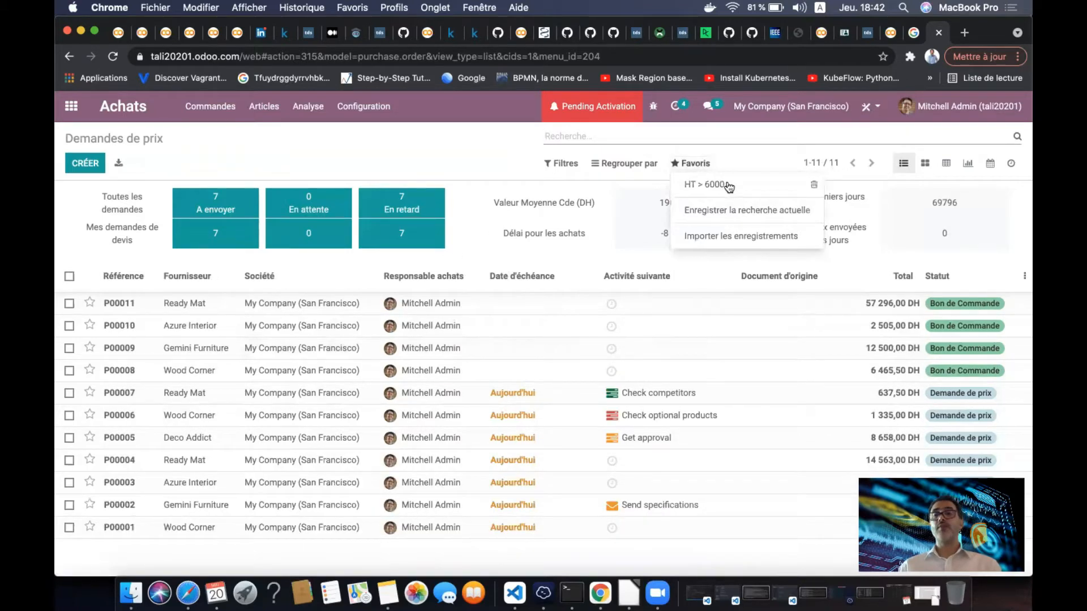
left_click(815, 187)
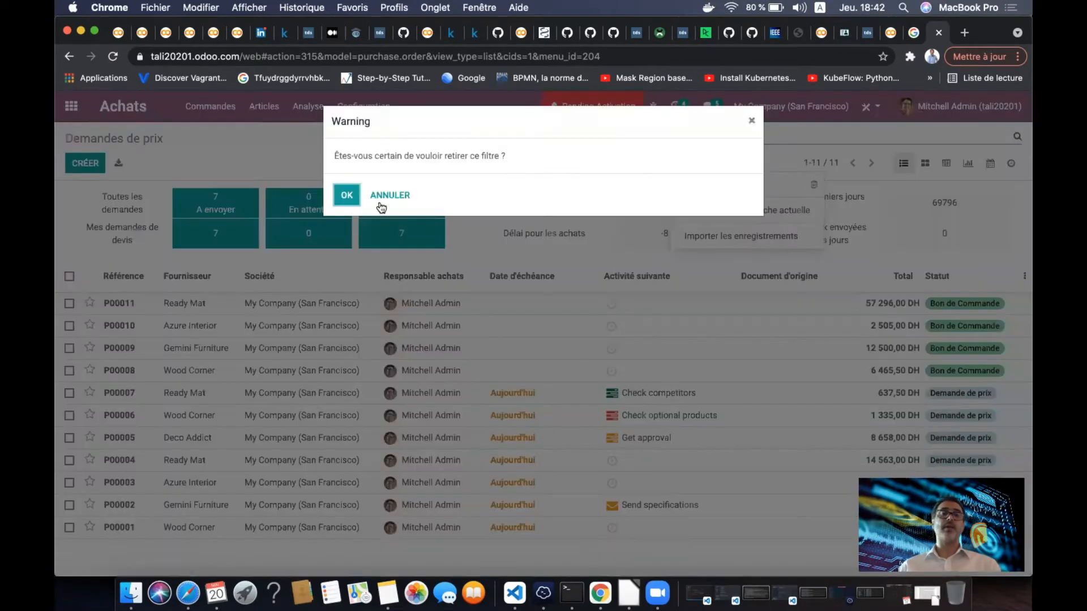
left_click(348, 194)
left_click(411, 148)
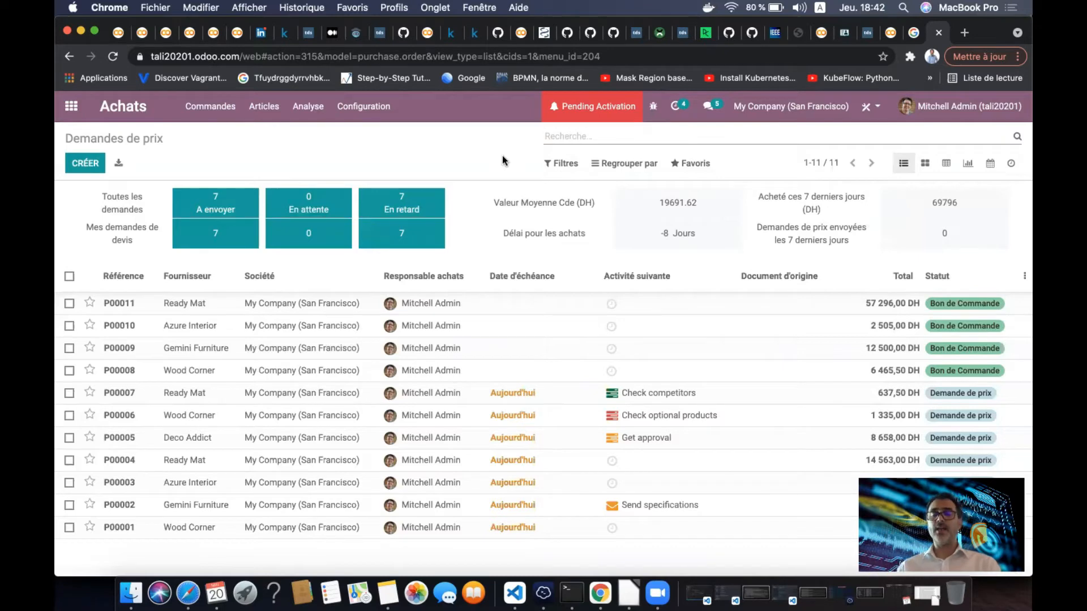
Start a custom filter on the requests for quotation with the condition Total supérieur à 5000
left_click(562, 163)
left_click(595, 401)
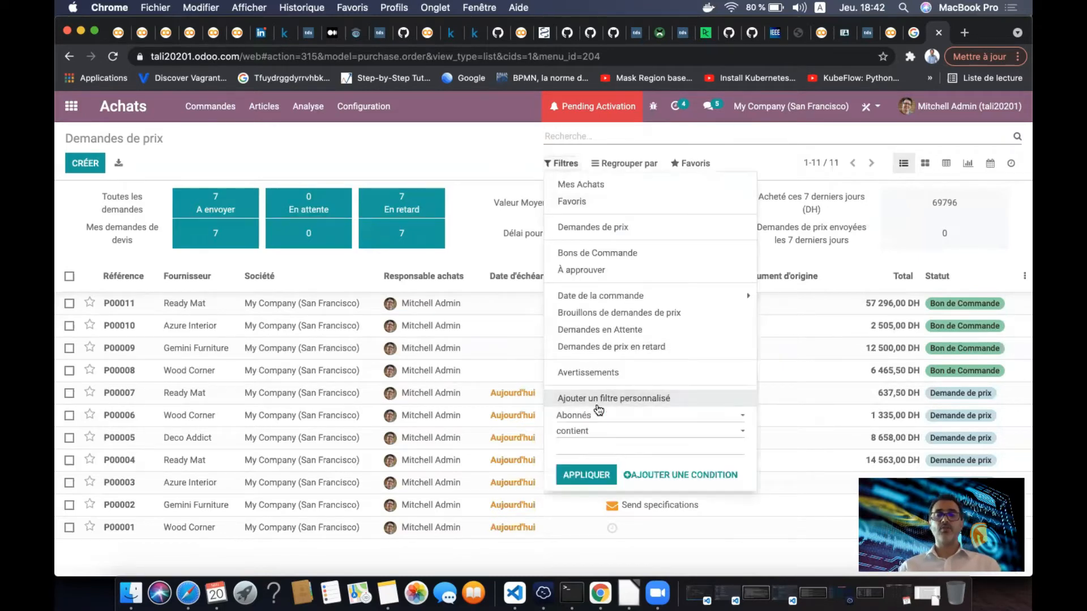
left_click(604, 415)
scroll(604, 417, "down", 10)
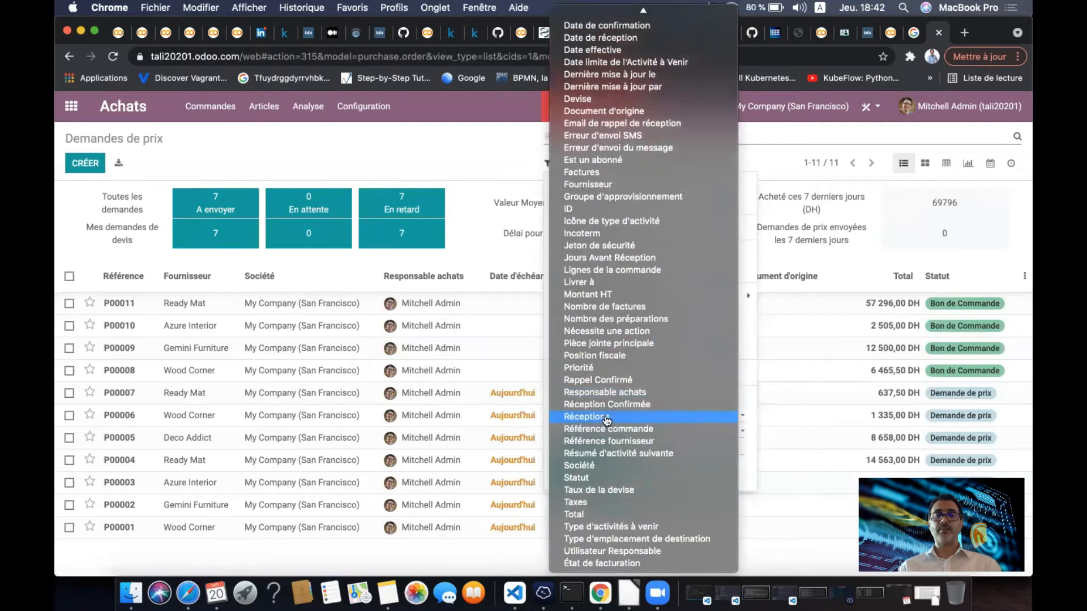
left_click(600, 516)
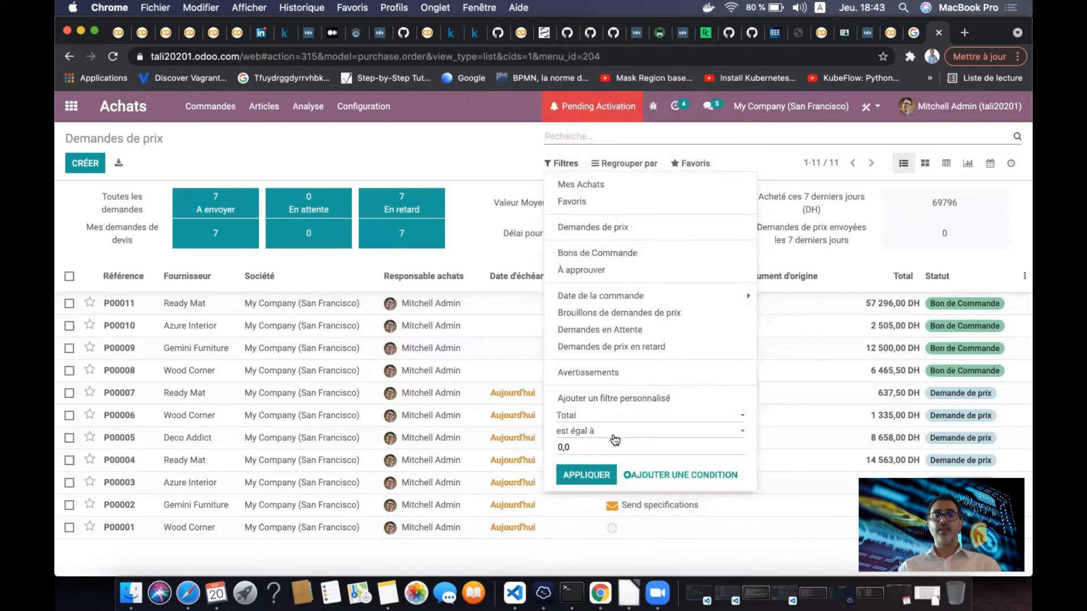
left_click(617, 432)
left_click(615, 458)
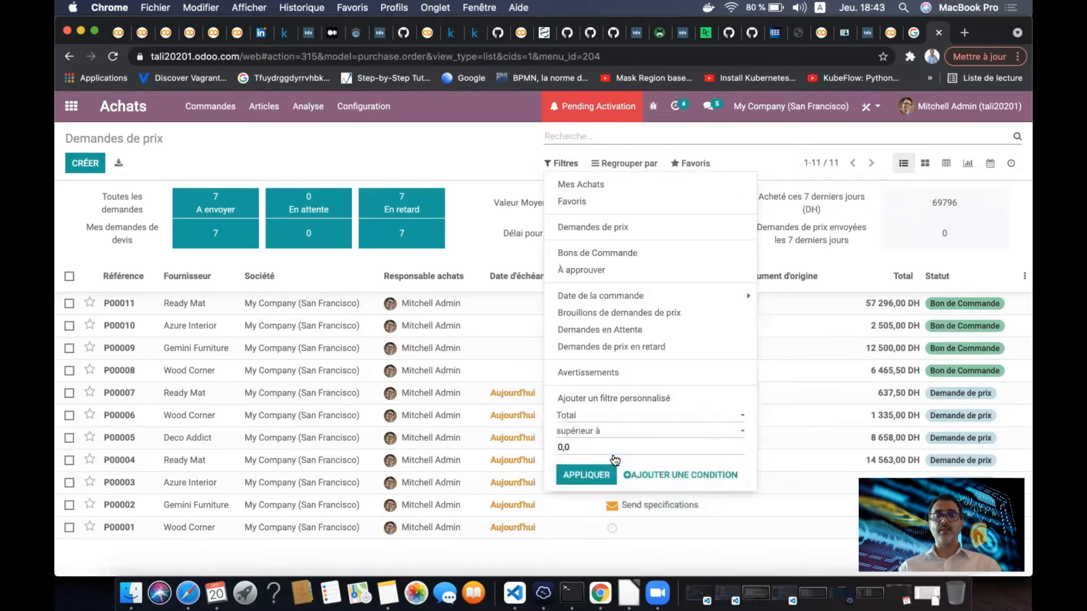
double_click(607, 447)
type("5000")
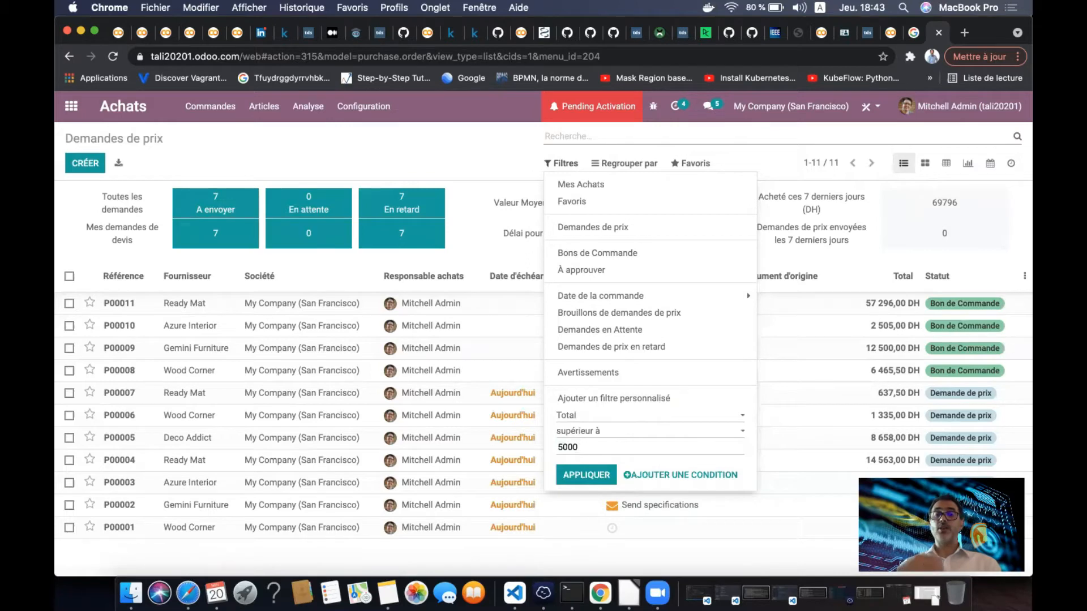
Add the alternative condition Fournisseur contient "Read" to the custom filter and apply both conditions
left_click(672, 481)
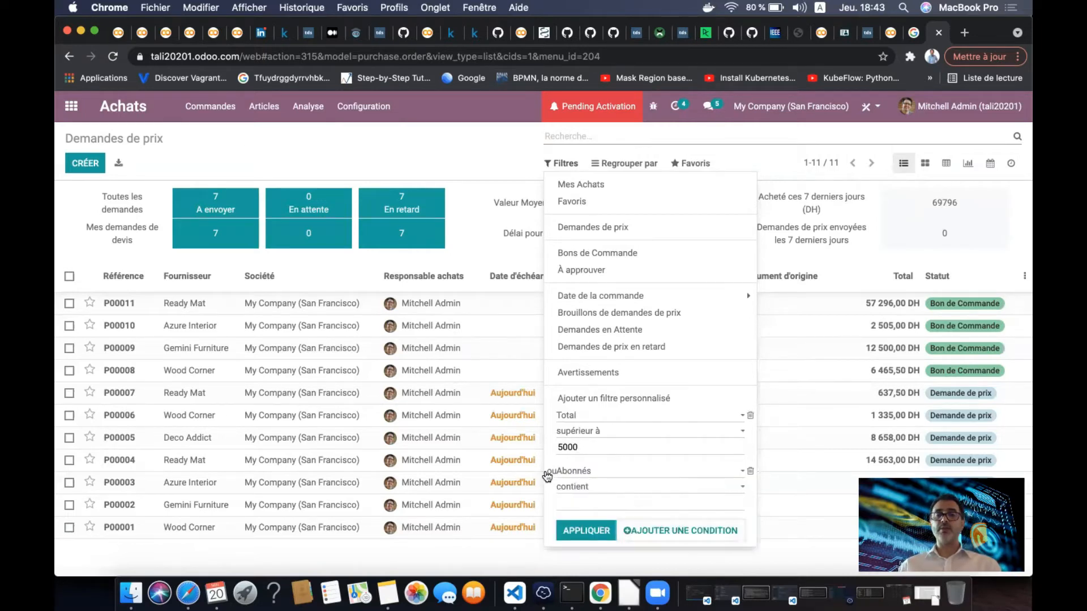
left_click(606, 488)
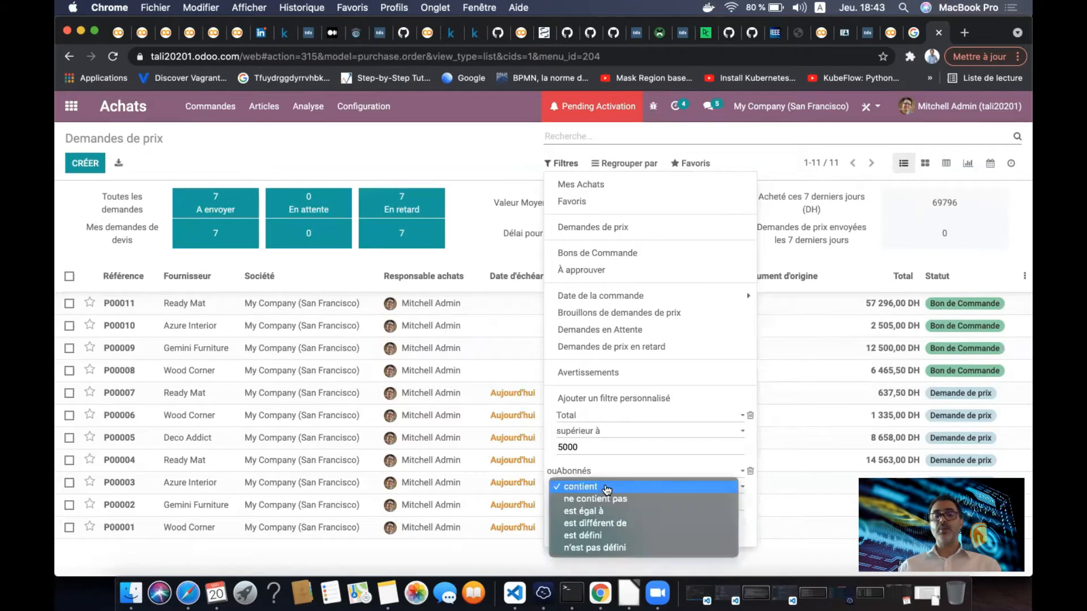
left_click(611, 478)
left_click(612, 475)
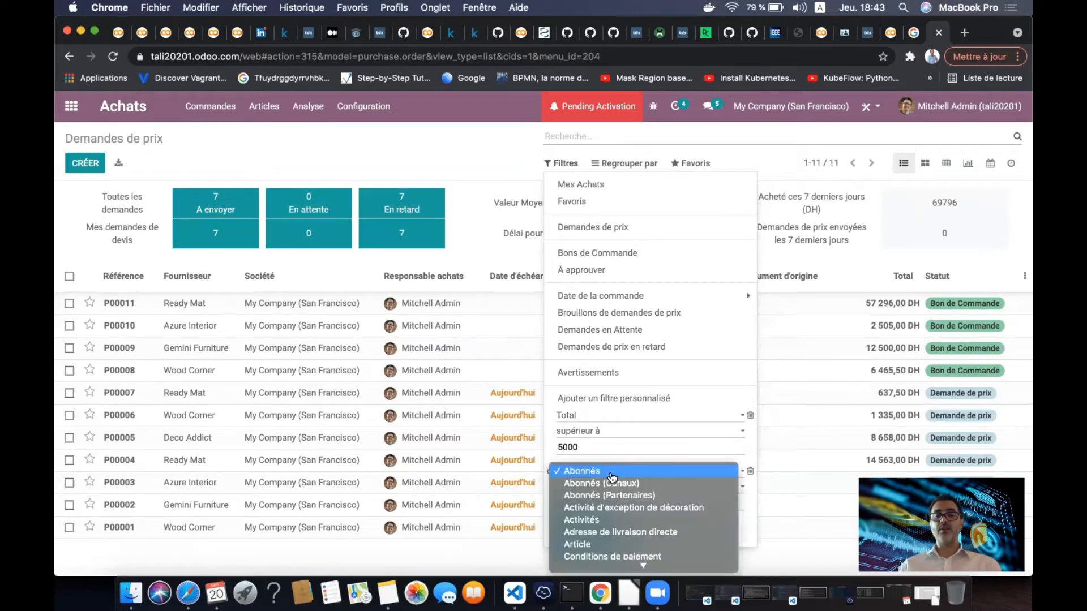
scroll(613, 487, "down", 5)
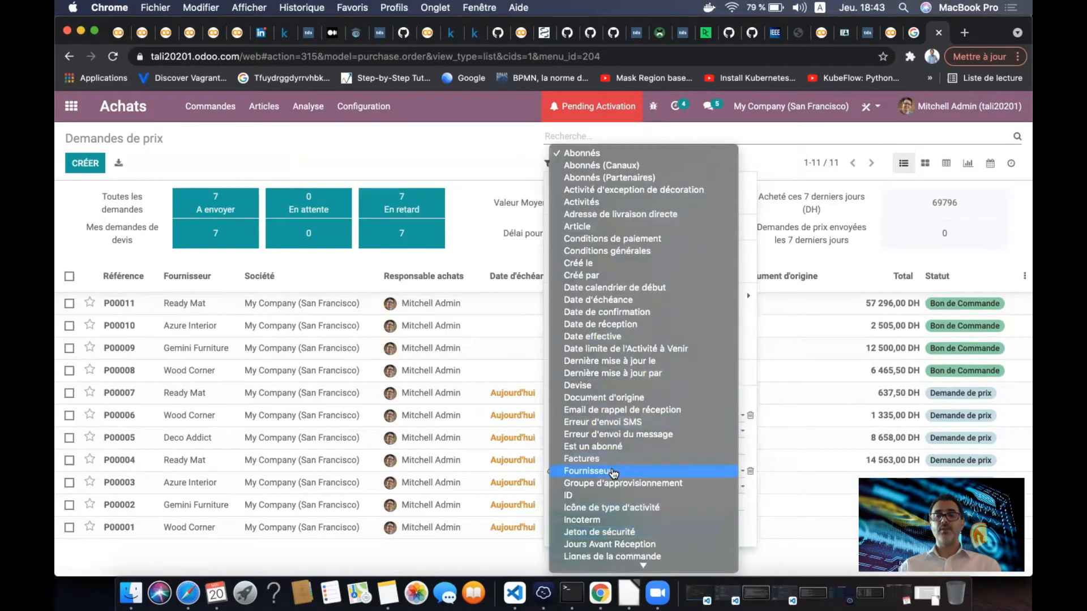
left_click(612, 472)
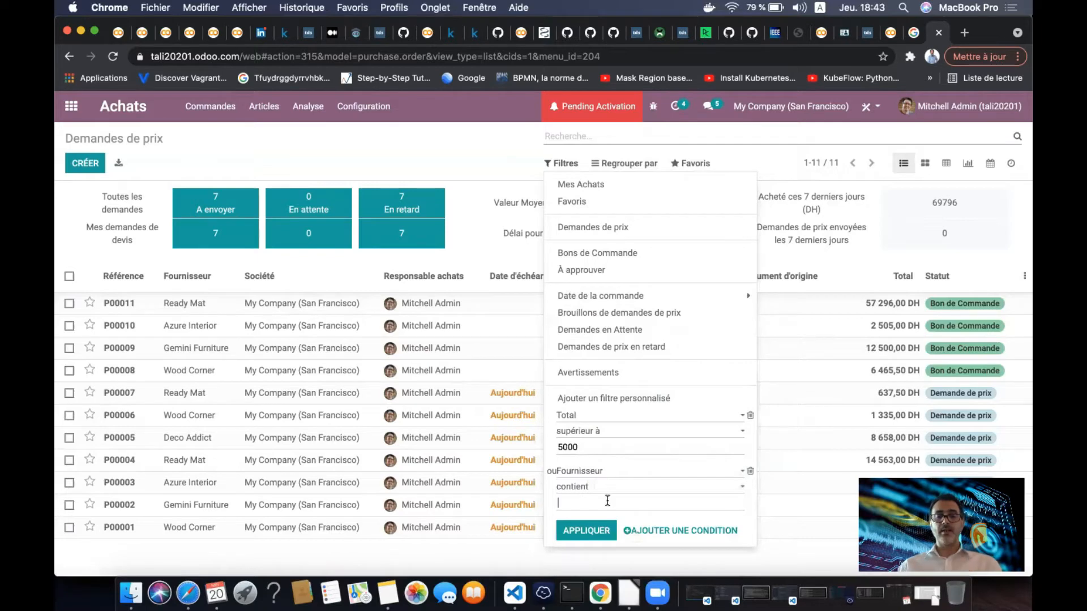
left_click(607, 500)
type("Read")
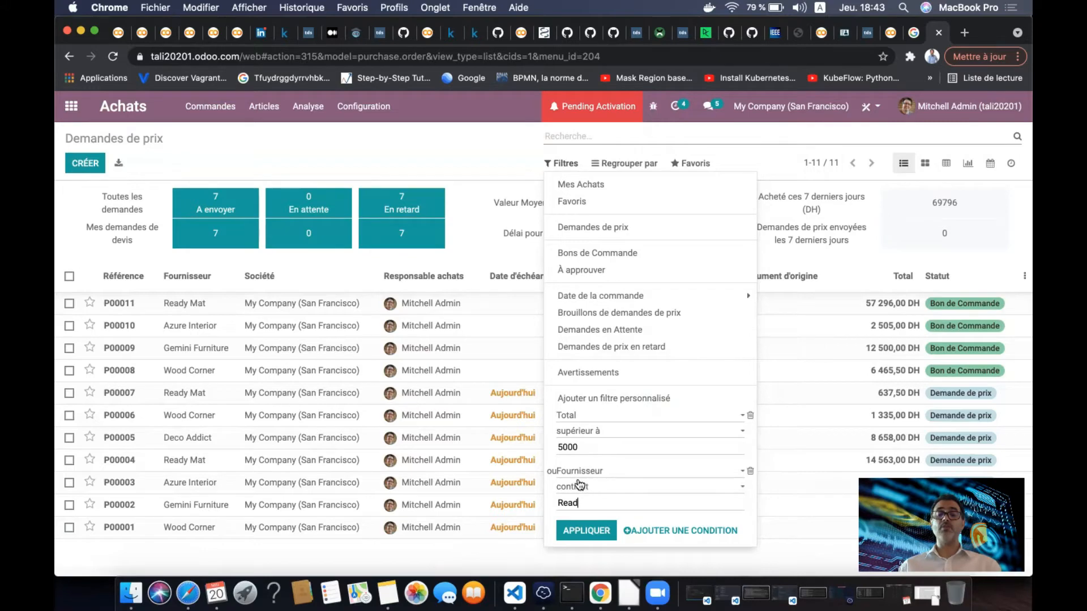
left_click(592, 530)
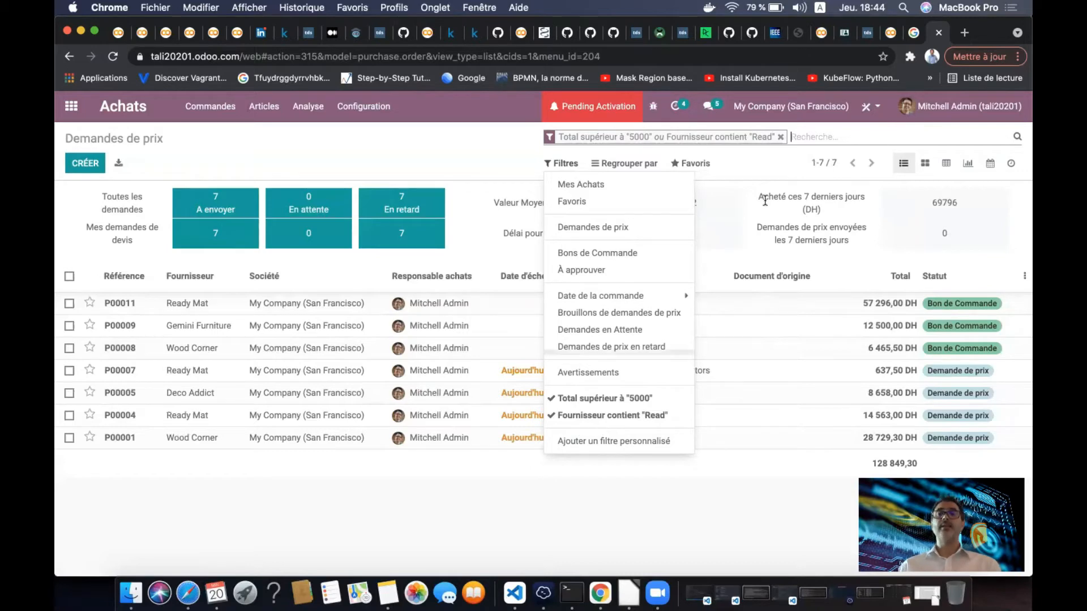
Clear the combined filter from the requests for quotation and apply a custom filter with Total supérieur à 6000
left_click(780, 137)
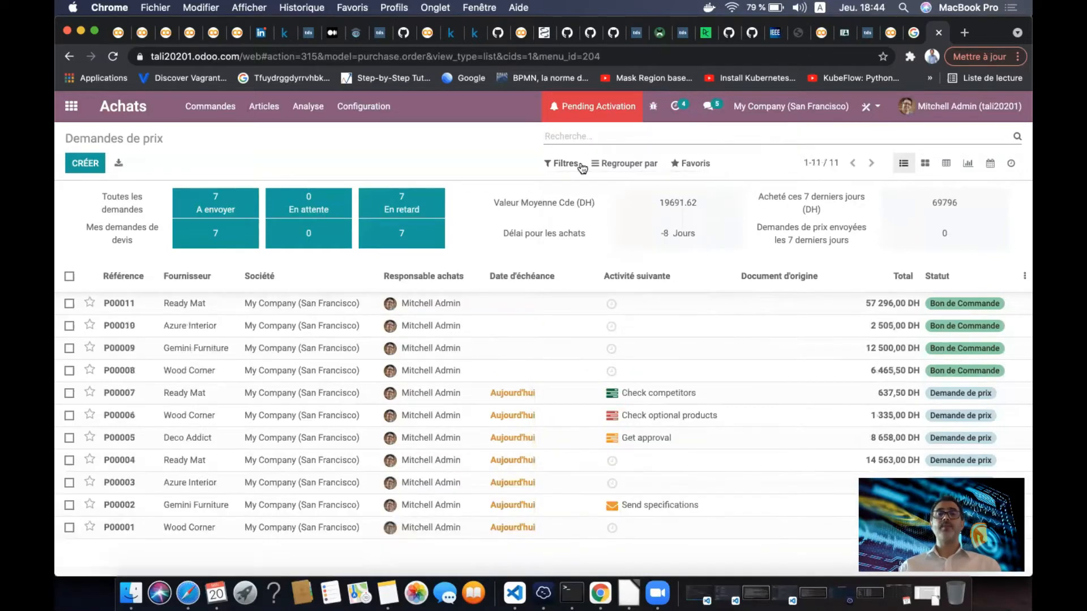
left_click(560, 163)
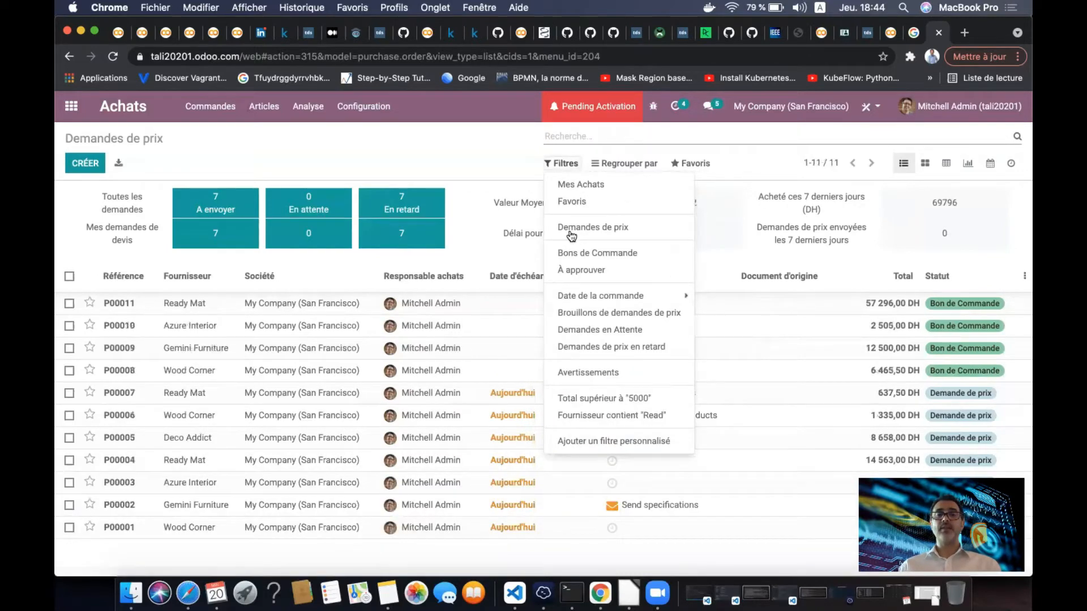
left_click(606, 441)
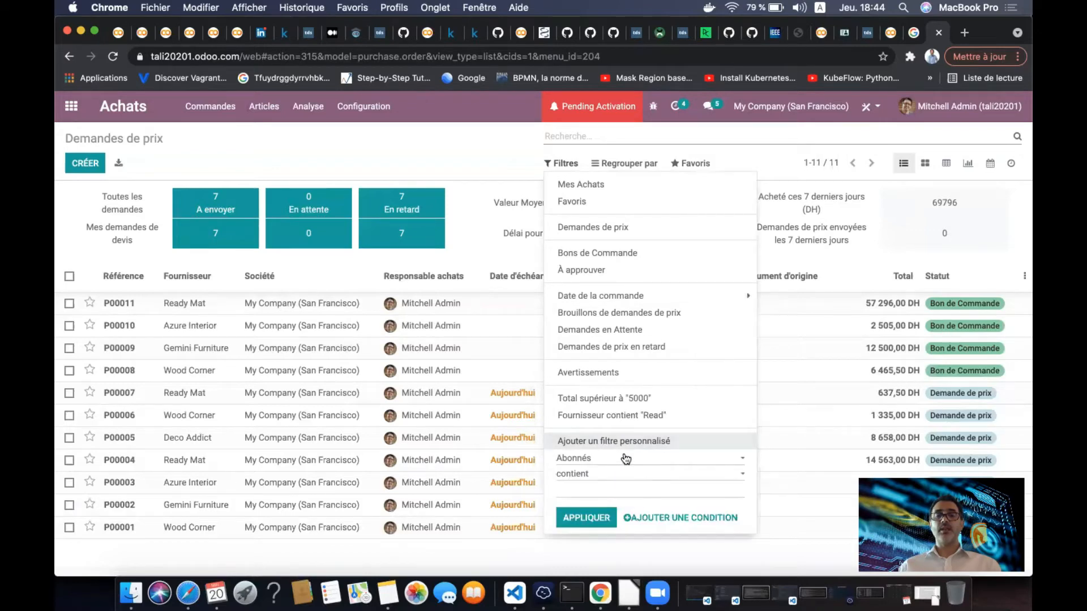
left_click(625, 457)
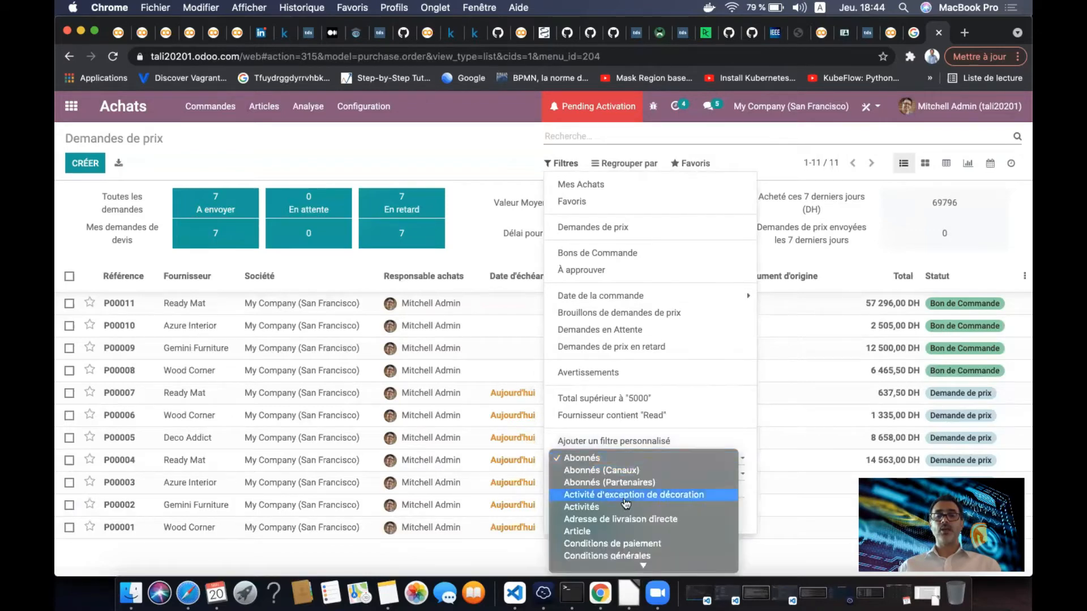
scroll(625, 498, "down", 10)
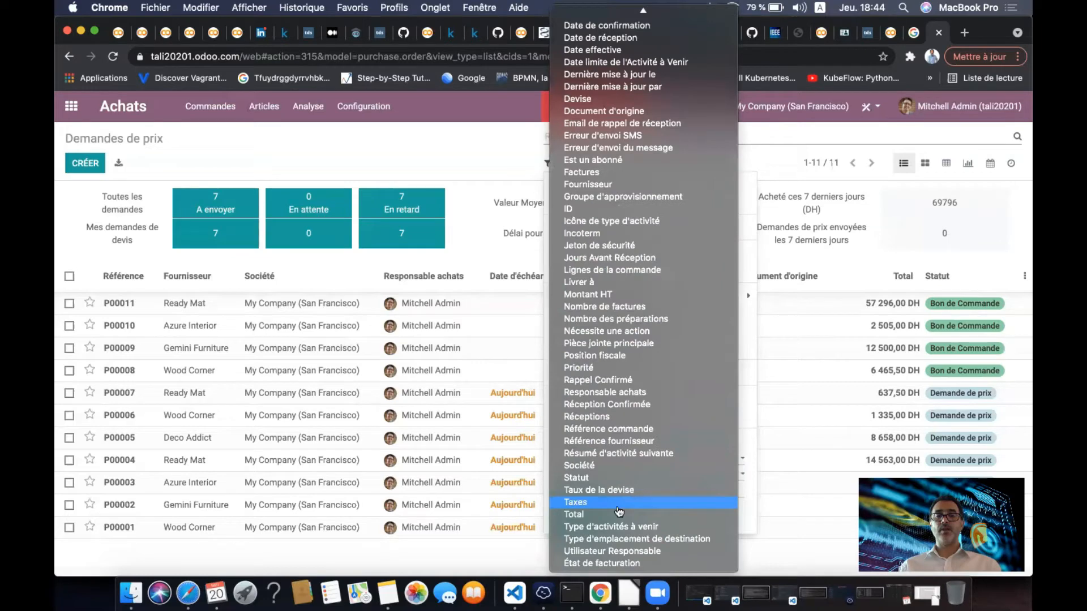
left_click(619, 514)
left_click(612, 475)
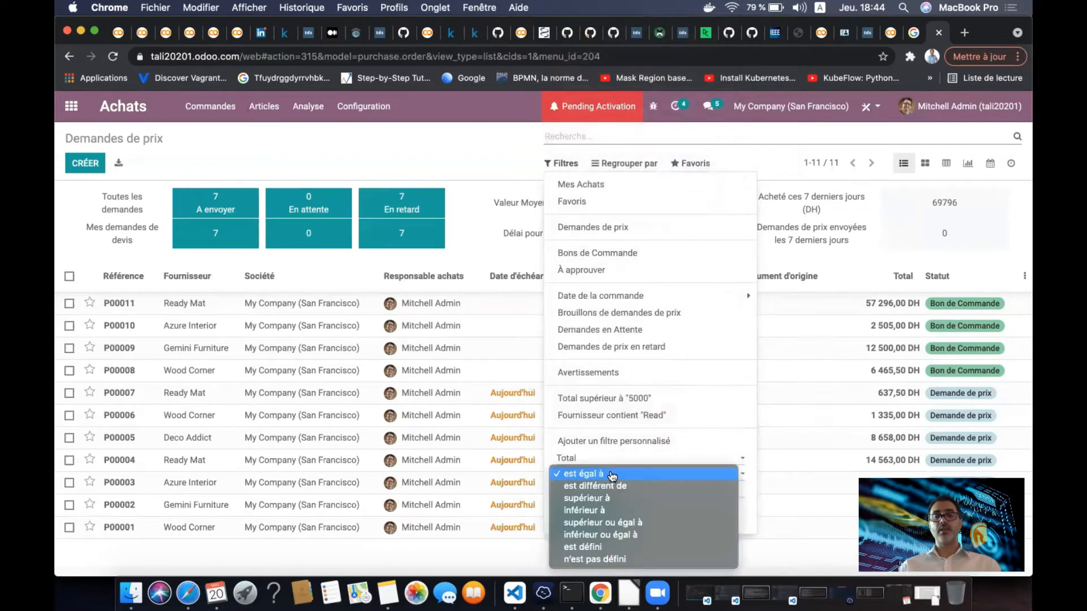
left_click(612, 475)
left_click(612, 475)
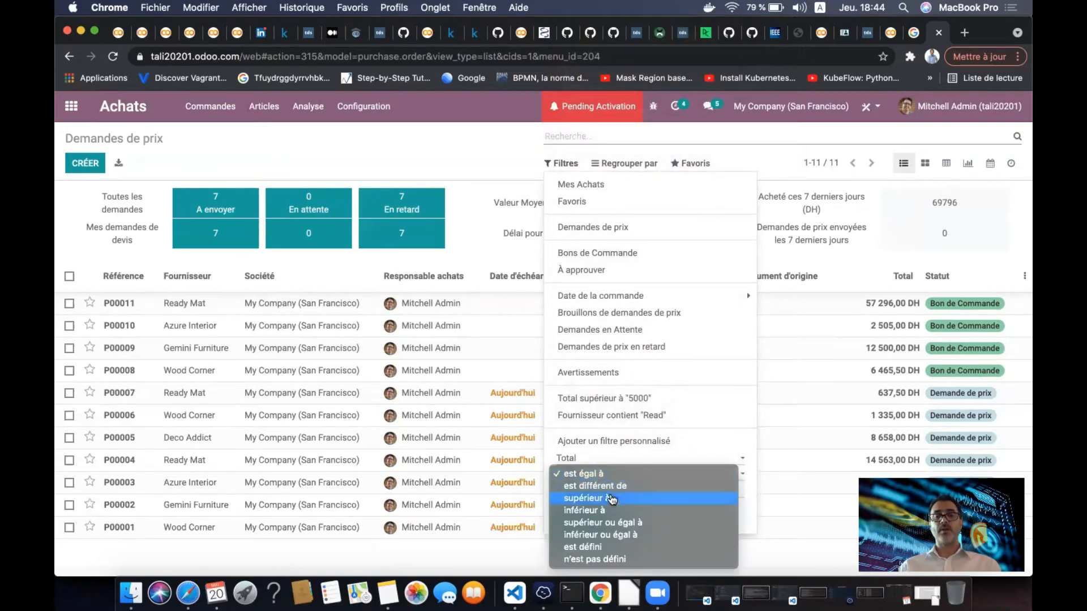
left_click(611, 500)
key("Tab")
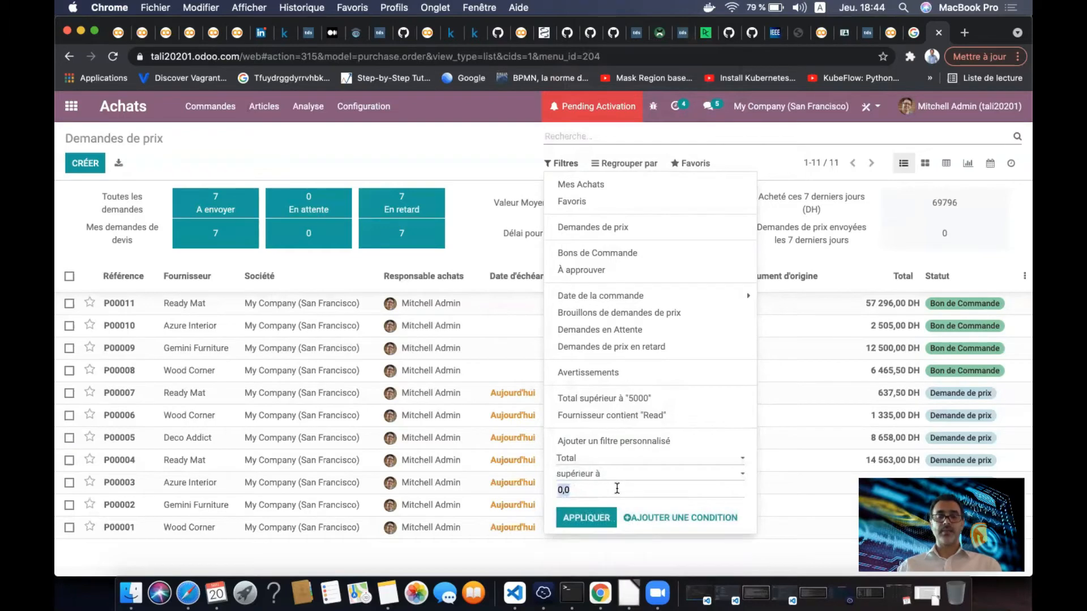
type("6000")
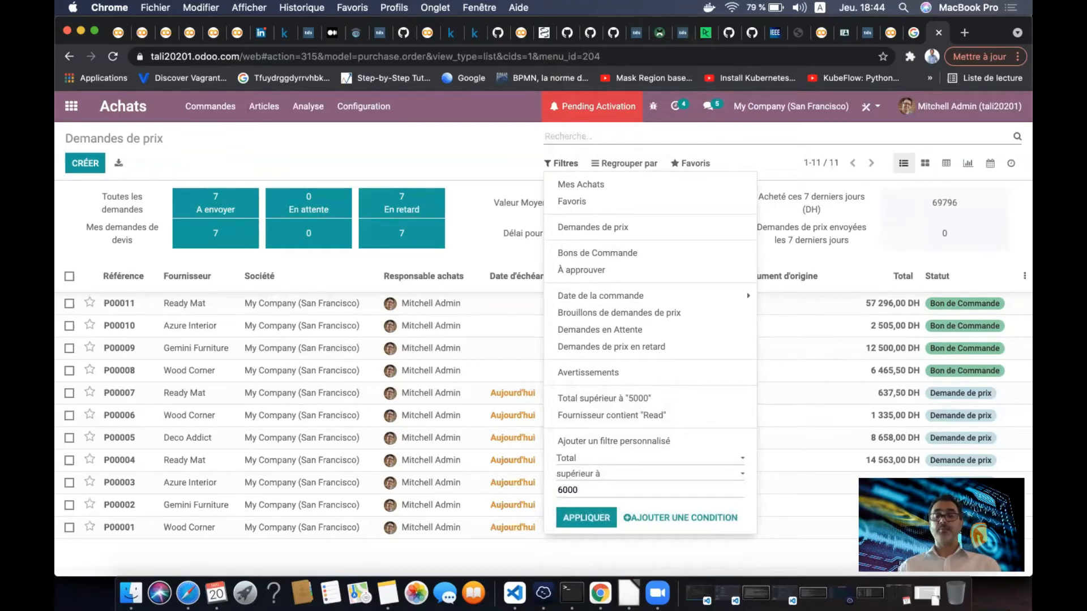
left_click(587, 518)
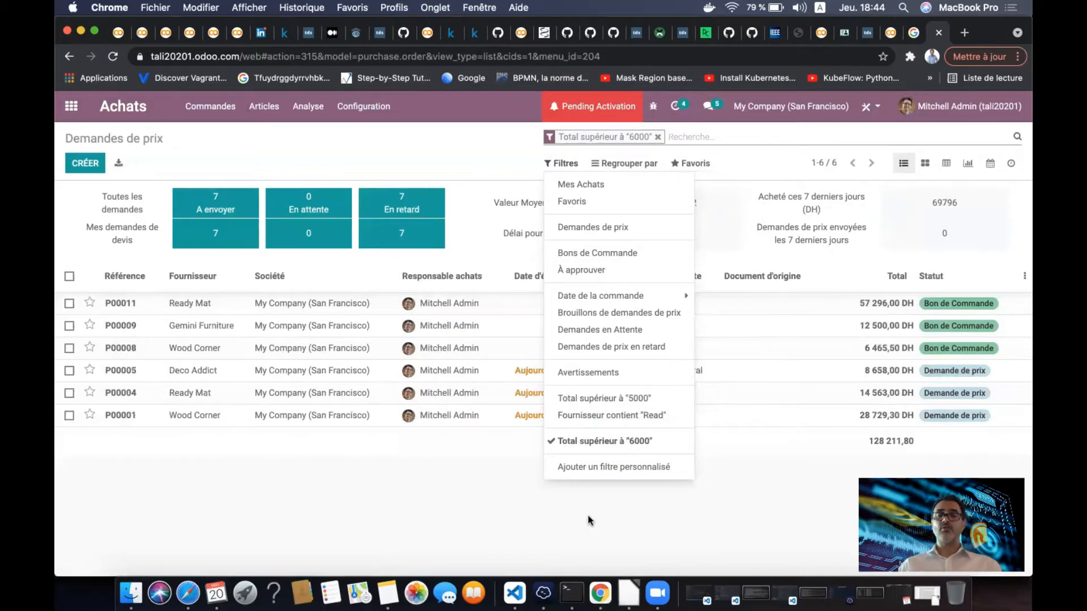
left_click(588, 521)
Add a second, separate custom filter with Fournisseur contient "Read" so that both filters must be met
left_click(566, 166)
left_click(603, 468)
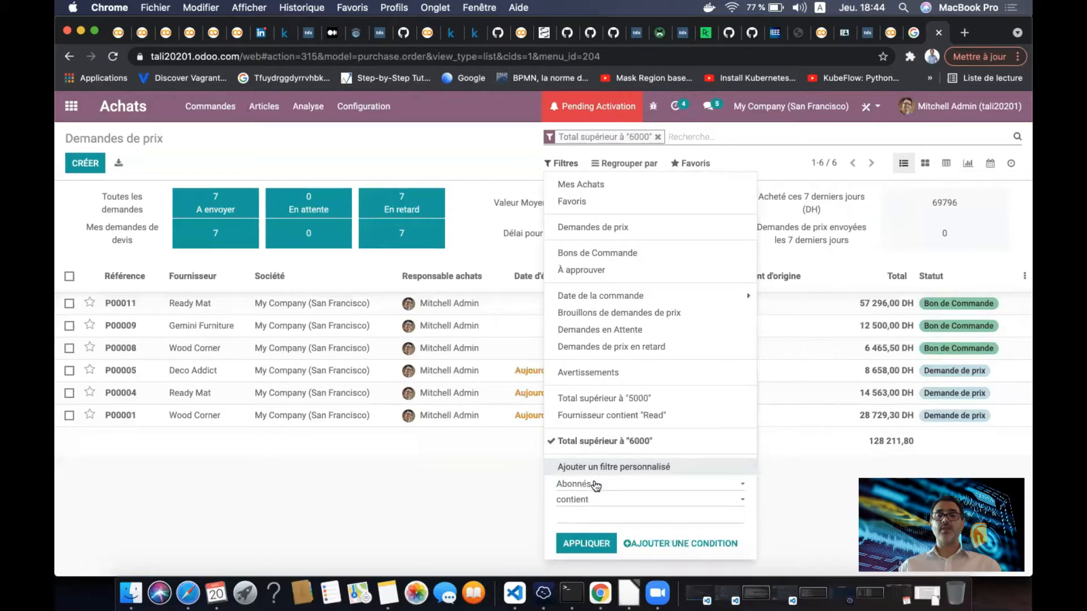
left_click(595, 484)
scroll(597, 532, "down", 10)
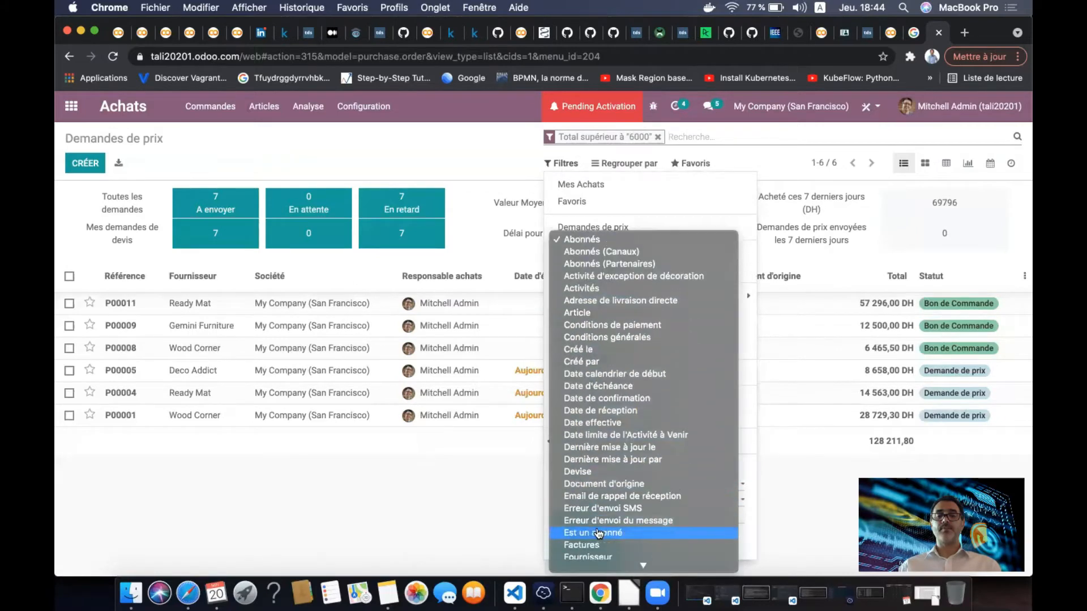
left_click(600, 558)
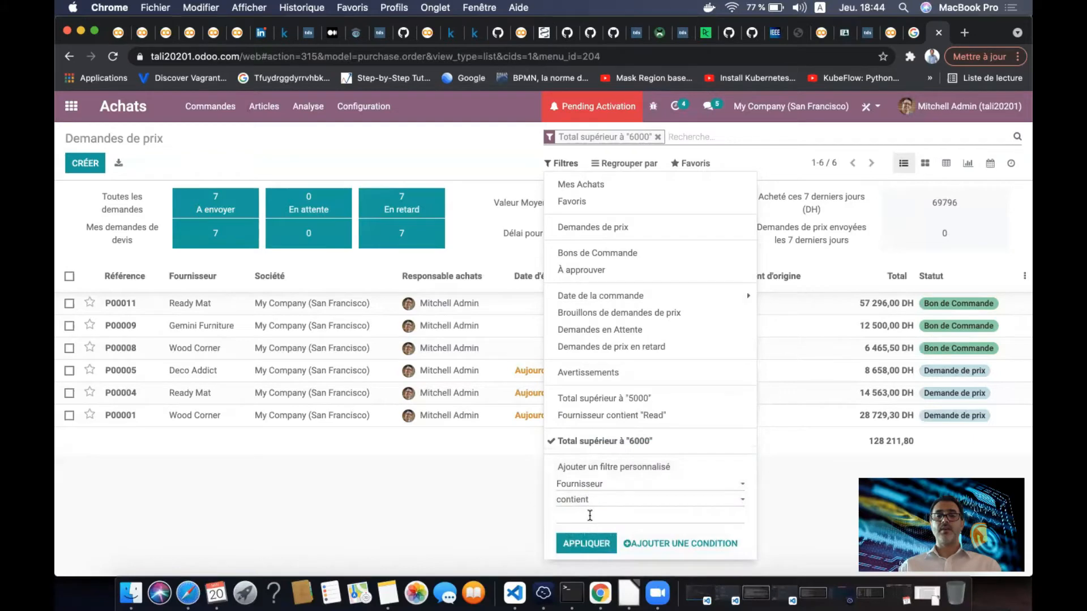
type("Read")
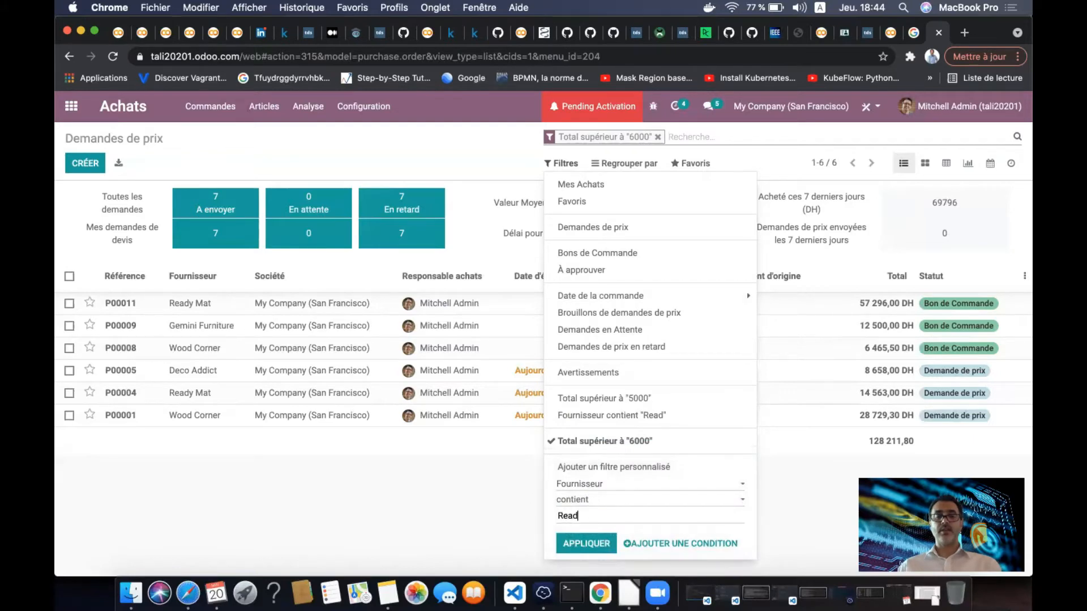
left_click(586, 543)
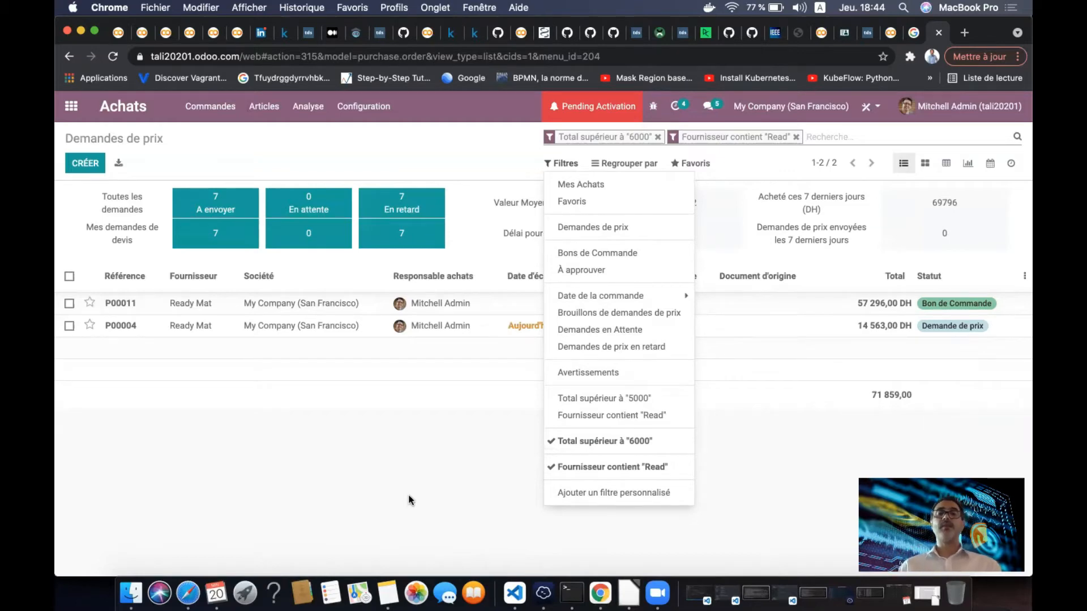
left_click(410, 501)
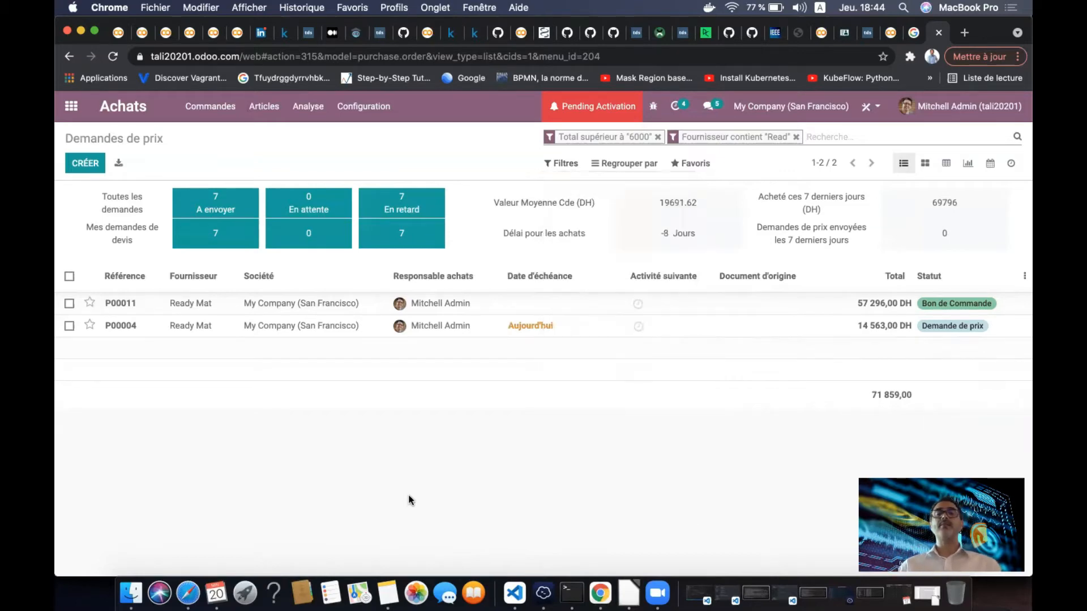
View the options for saving the current search as a favourite without saving, and remove both filters from the search
left_click(705, 165)
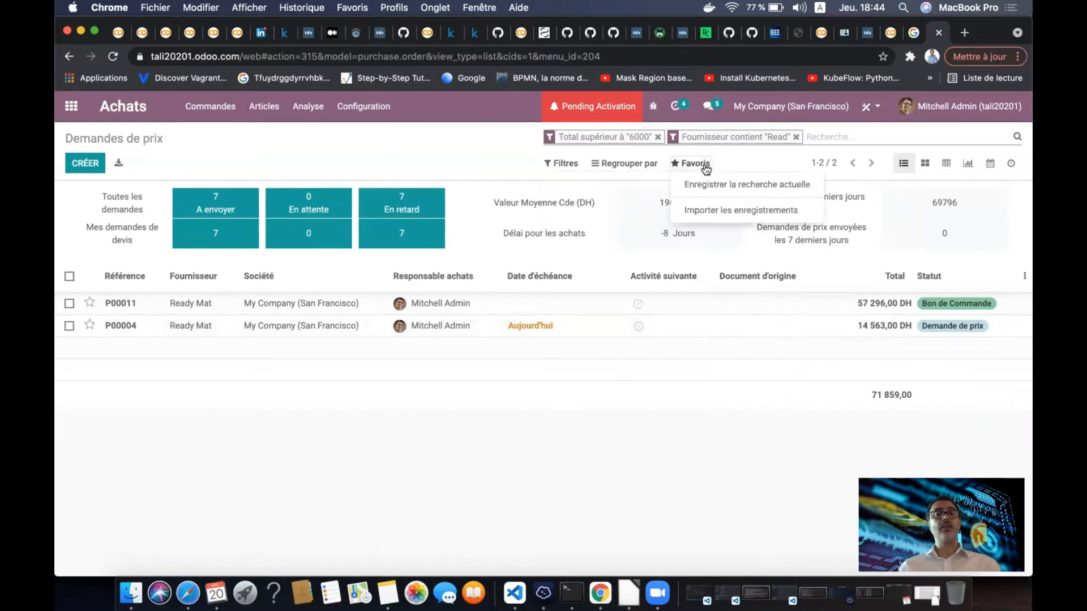
left_click(713, 186)
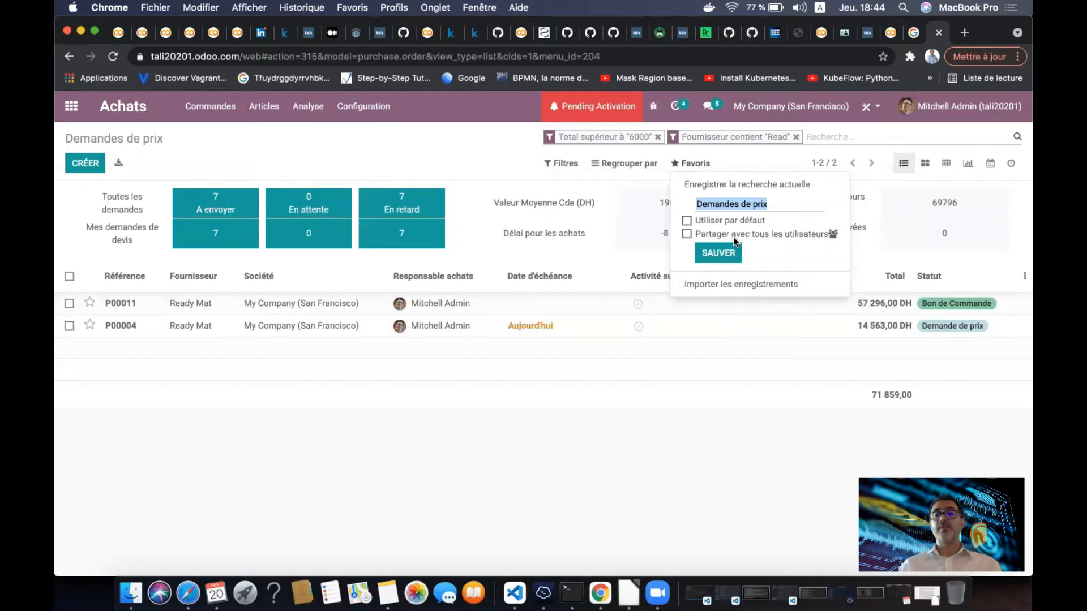
left_click(508, 158)
left_click(658, 137)
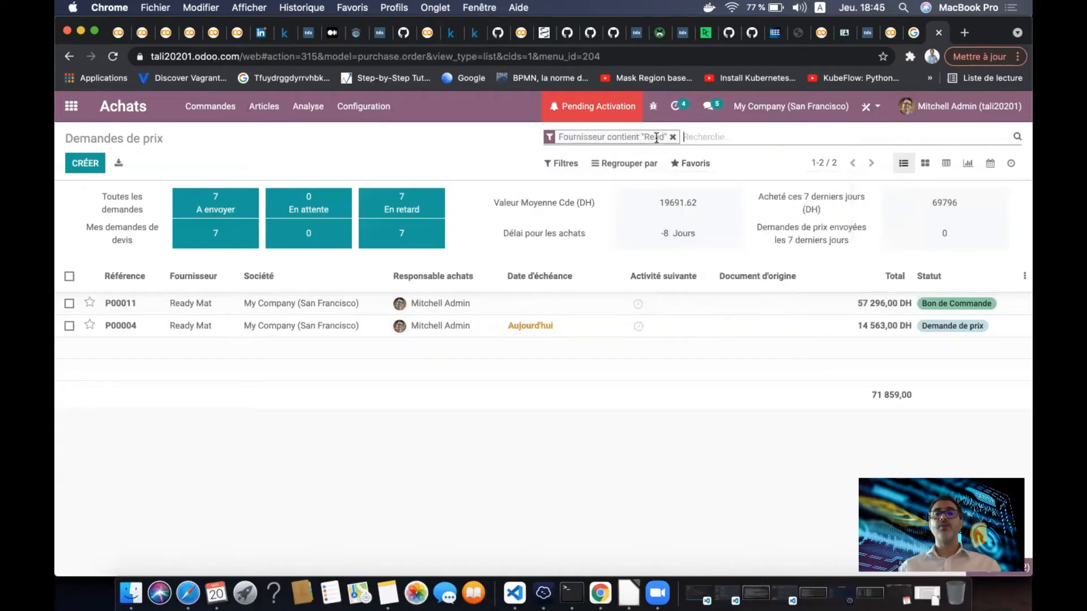
left_click(672, 136)
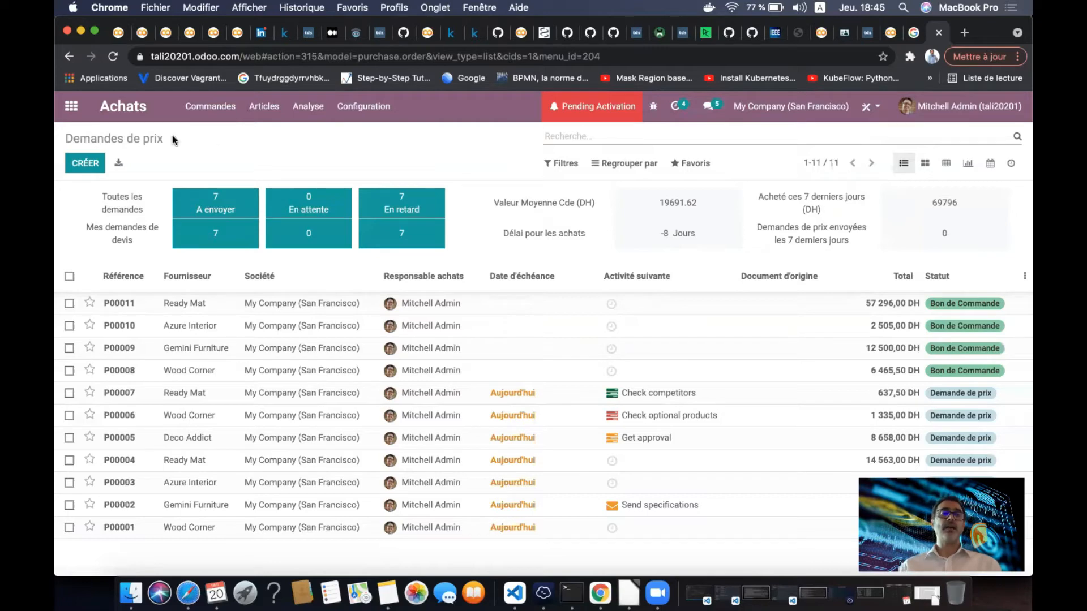
Open the Applications catalogue from the home screen and search its modules for "tabla"
left_click(81, 109)
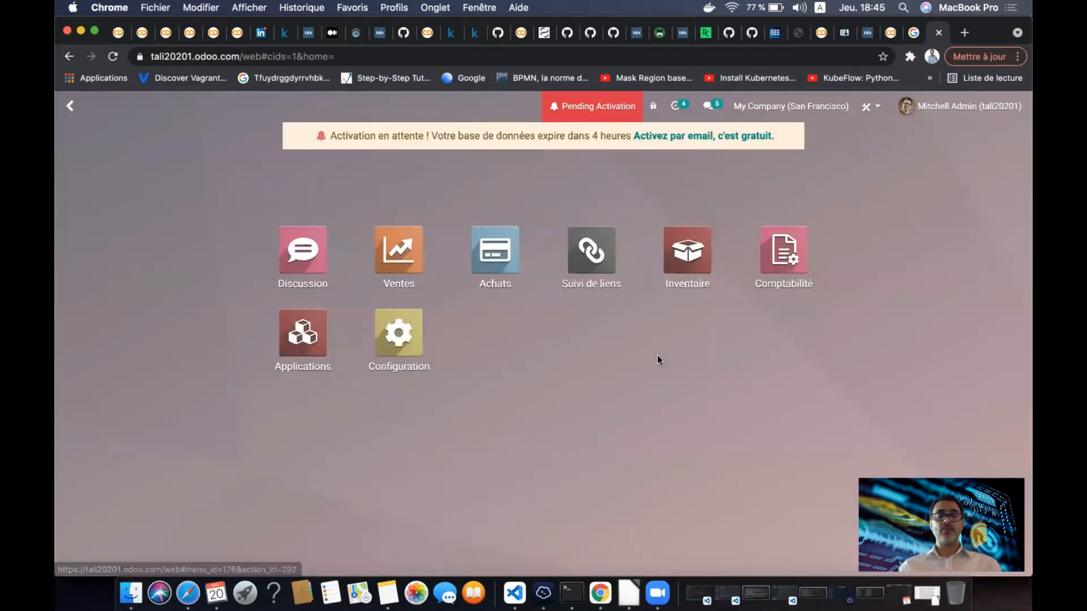
left_click(297, 352)
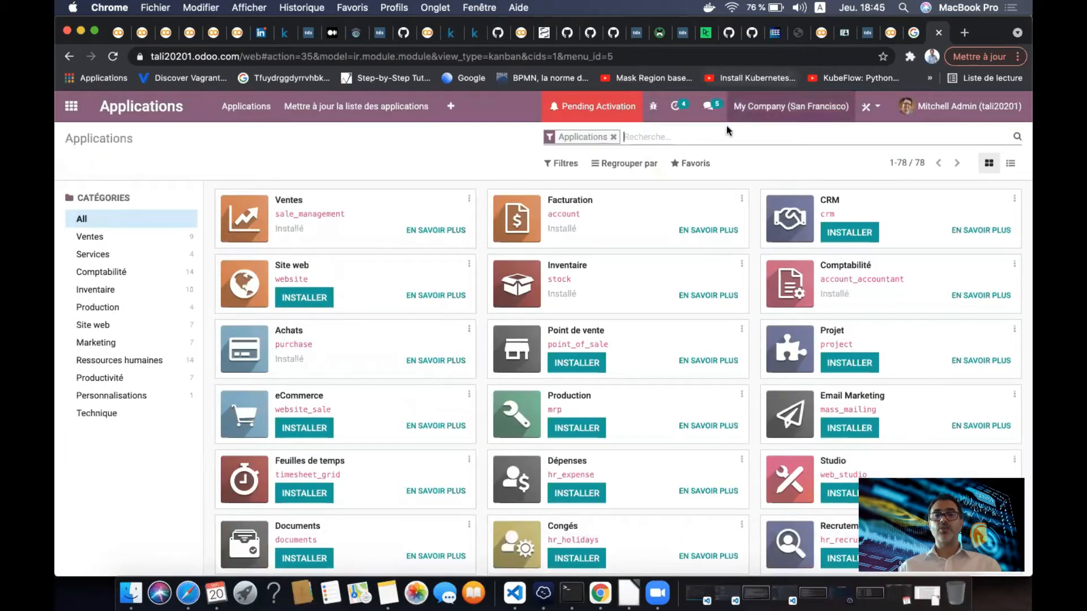
type("tabla")
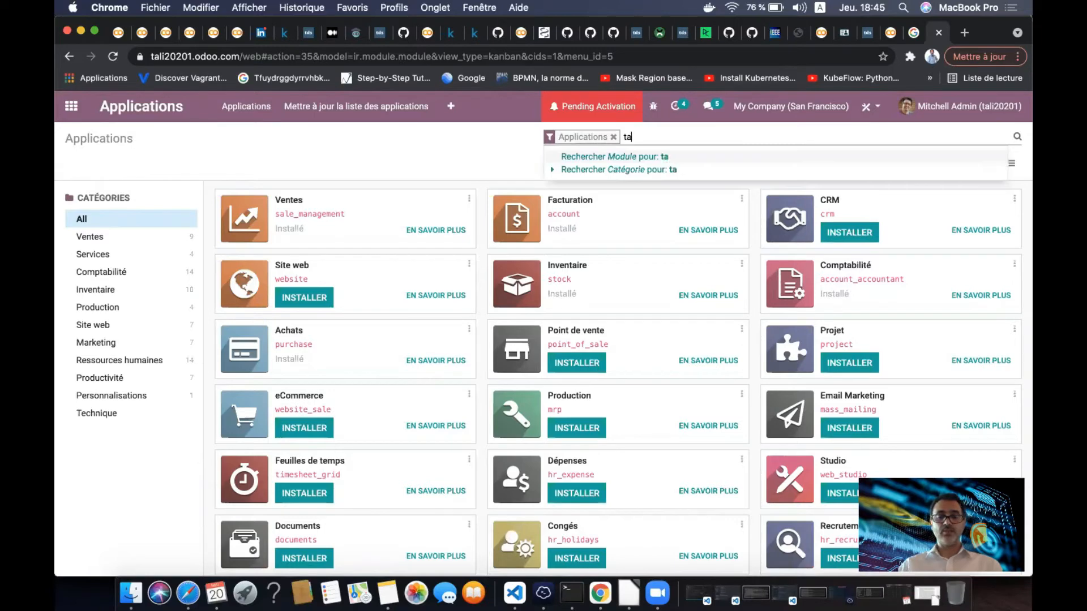
key("Return")
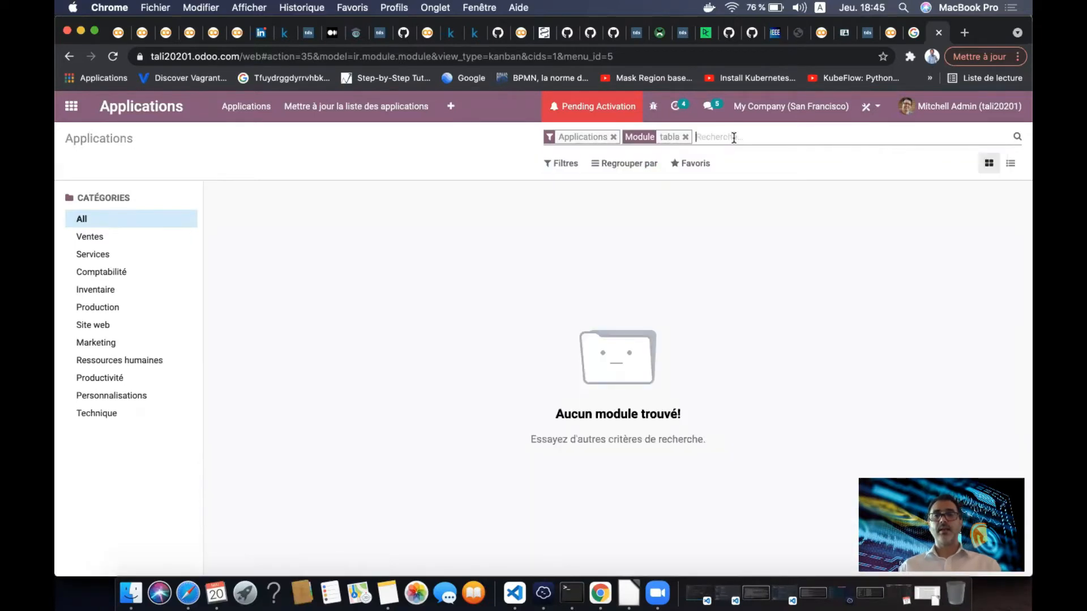
Clear all search criteria, search the modules for "tablea" and install the Tableaux de bord module
left_click(612, 136)
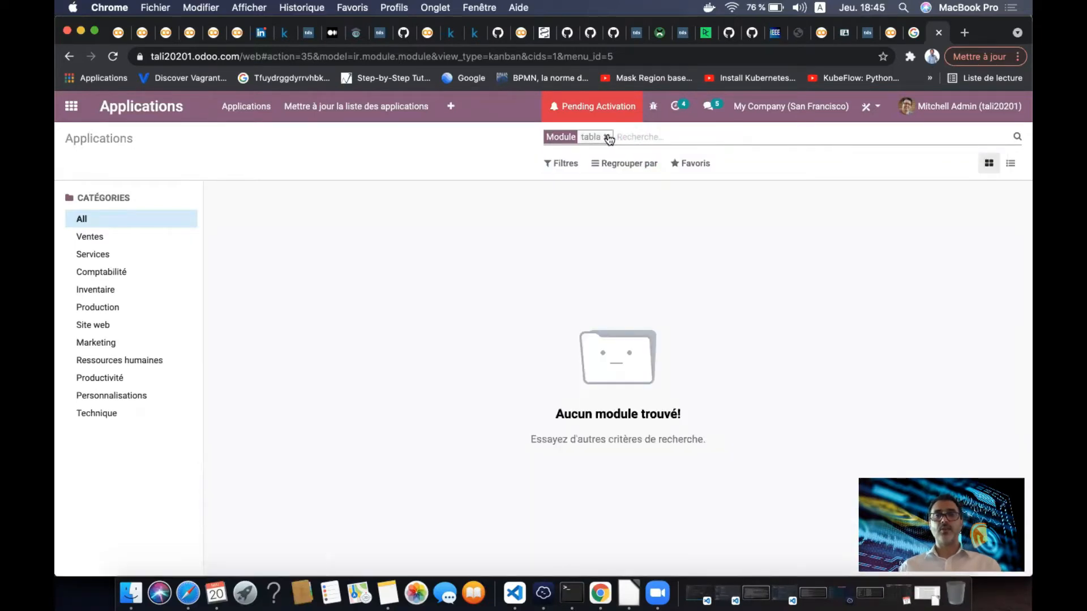
left_click(606, 136)
type("tablea")
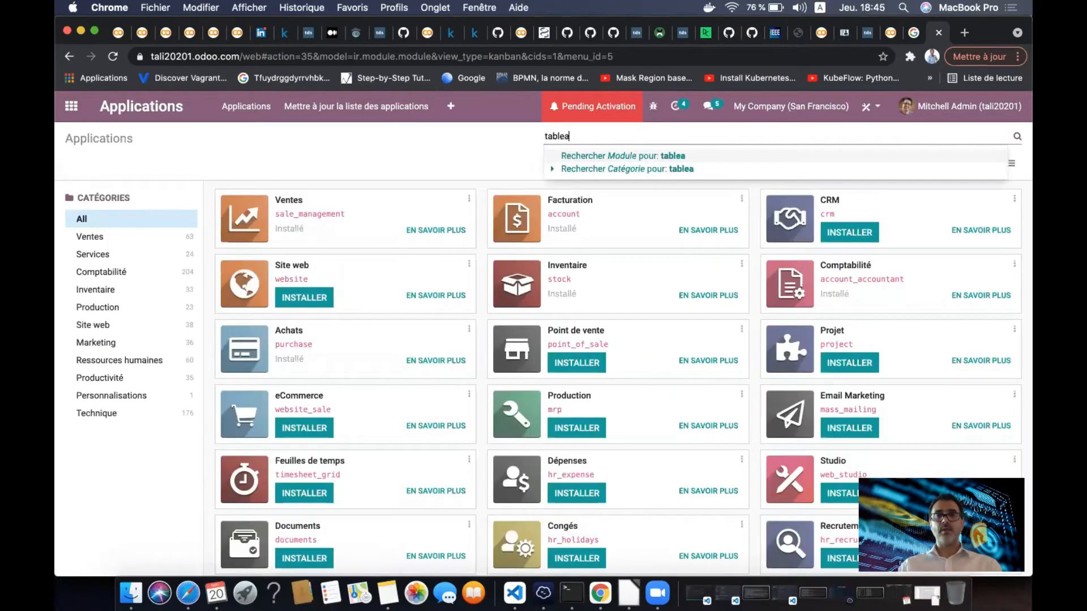
key("Return")
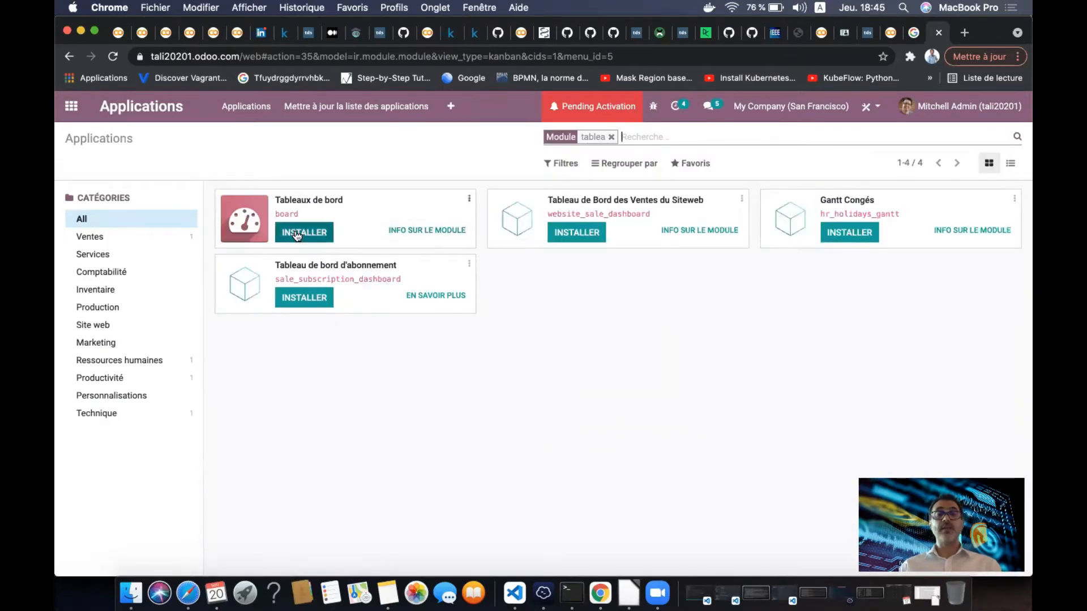
left_click(296, 235)
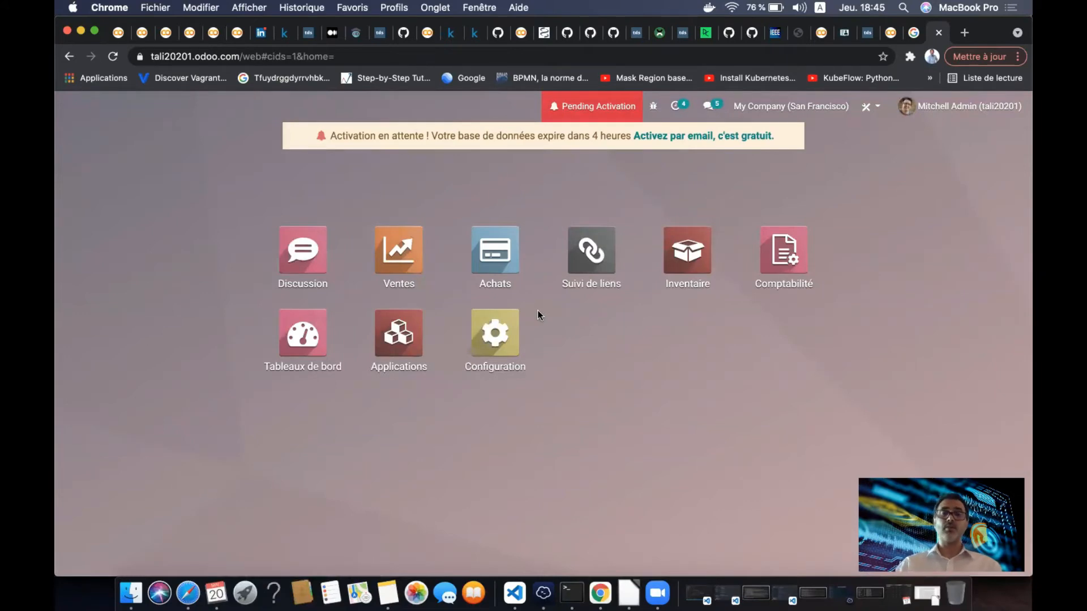
Go back to the requests for quotation in Achats and apply a custom filter with Total supérieur à 5000
left_click(496, 270)
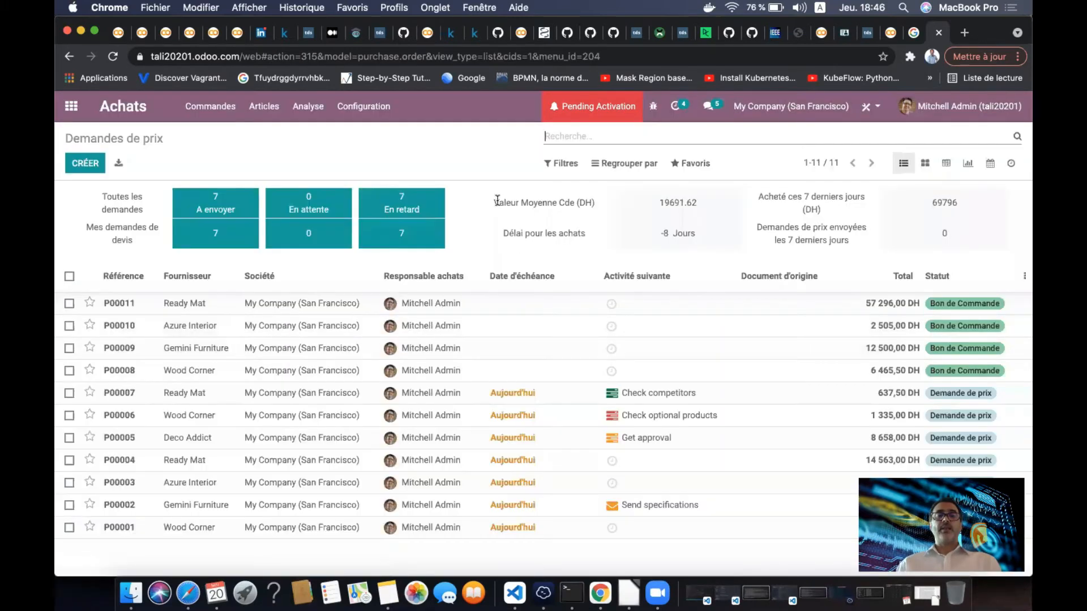
left_click(563, 163)
left_click(592, 402)
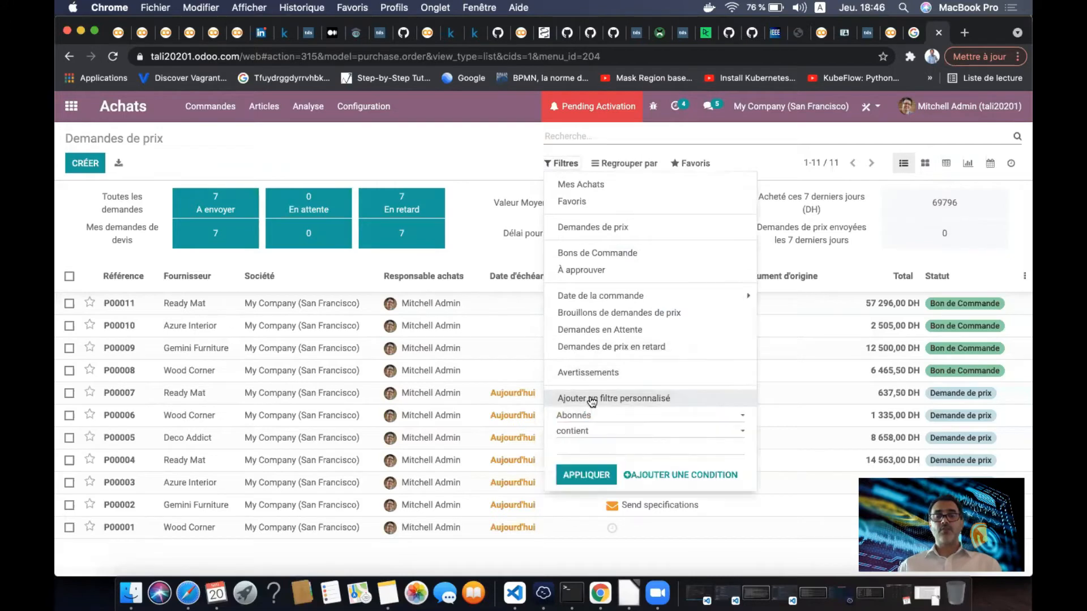
left_click(597, 413)
scroll(611, 496, "down", 10)
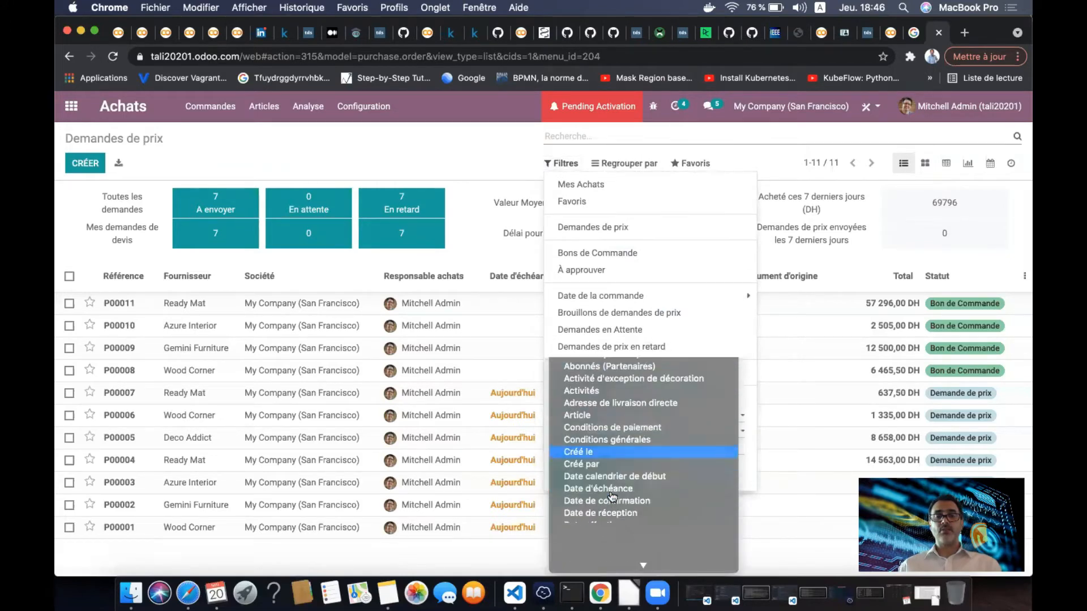
scroll(609, 530, "down", 3)
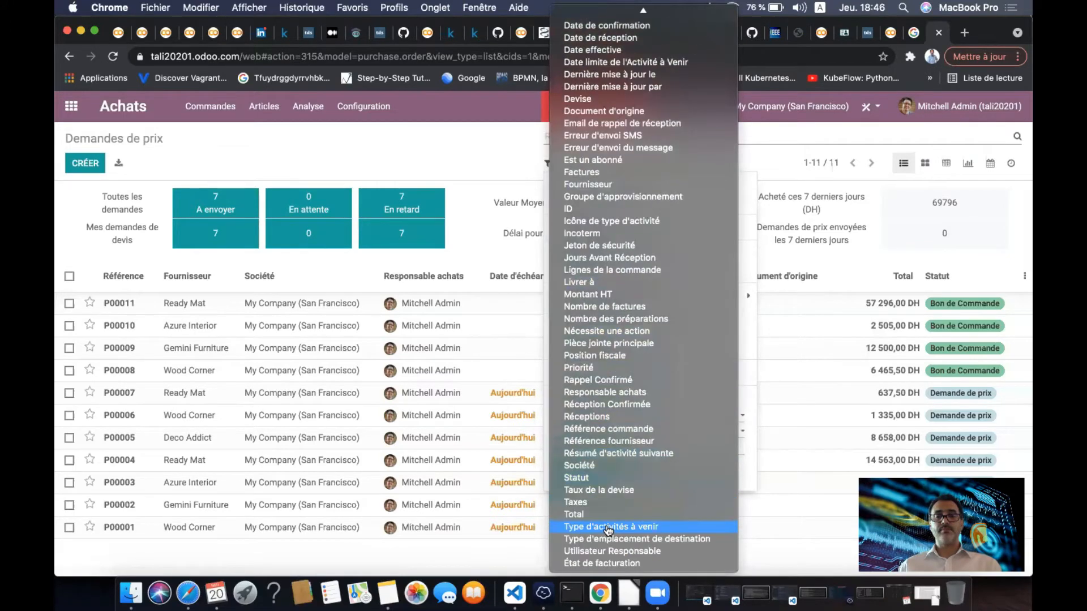
left_click(601, 512)
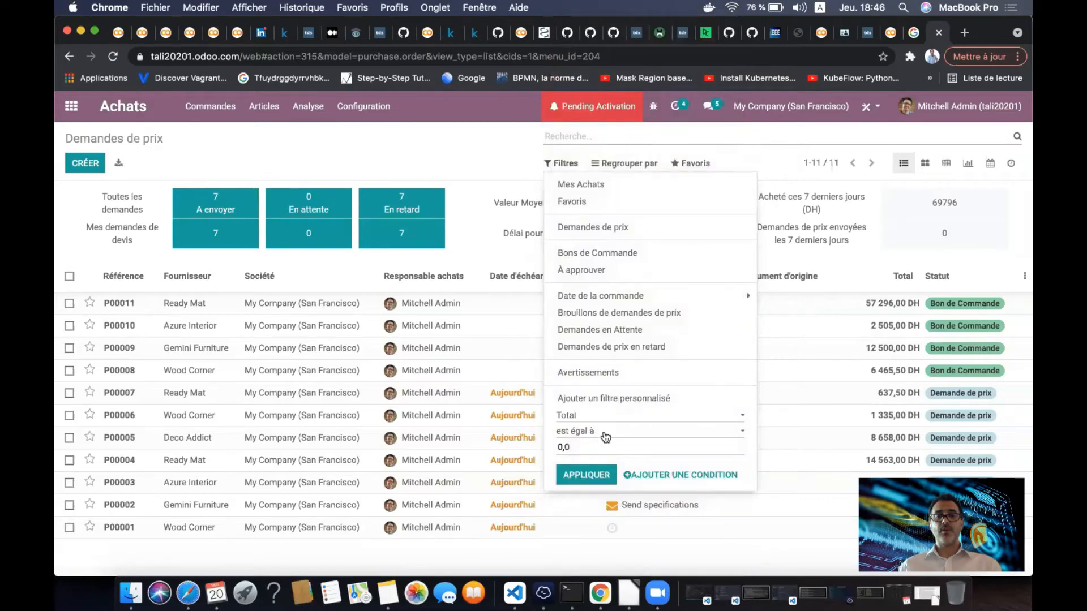
left_click(601, 433)
left_click(604, 456)
left_click(604, 450)
type("5000")
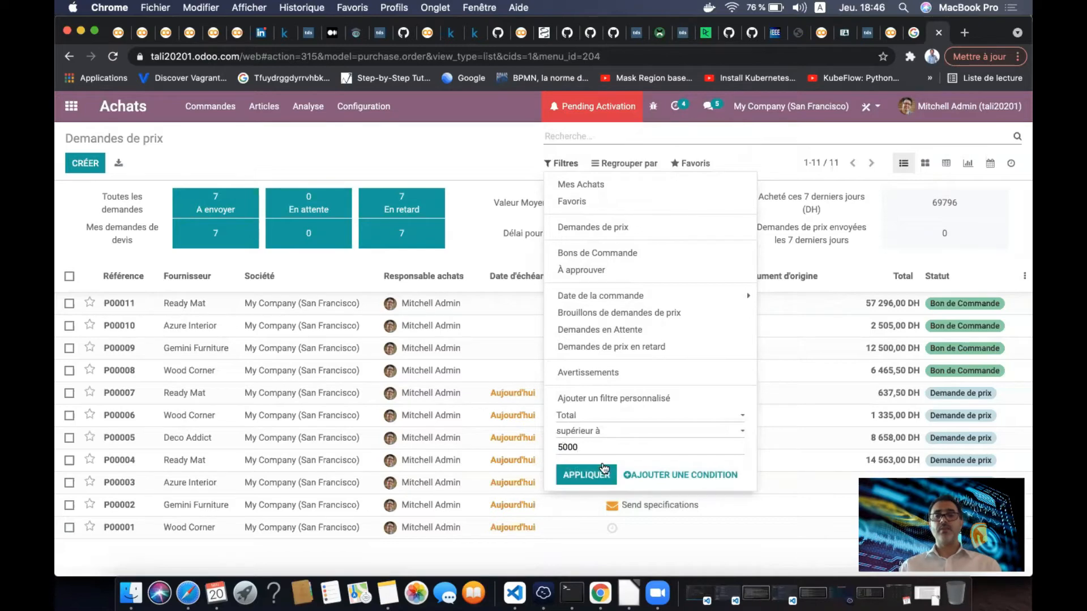
left_click(583, 474)
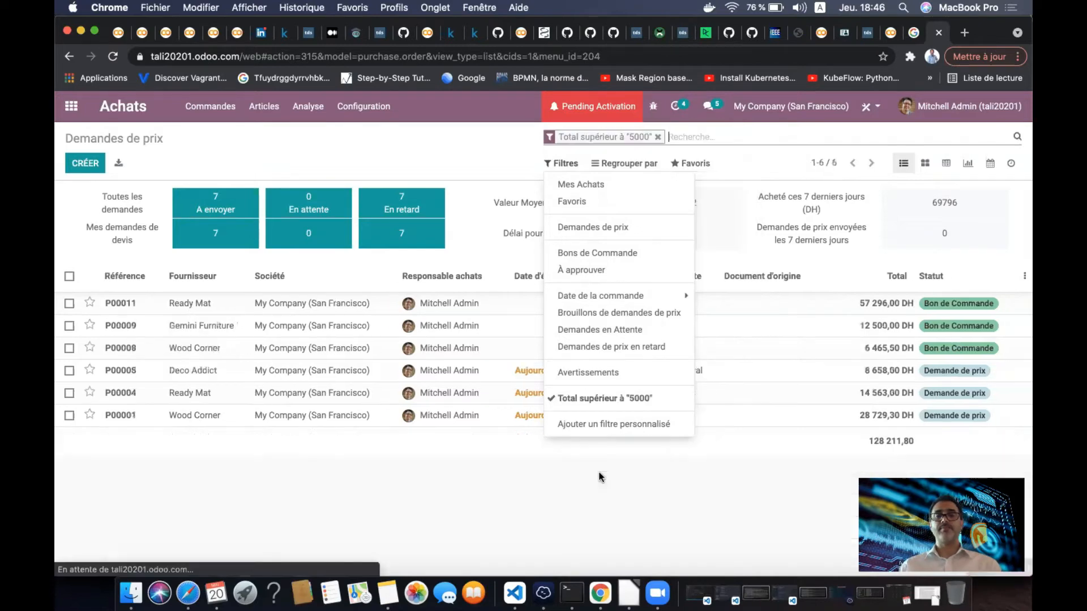
Add the filtered requests for quotation to the personal dashboard under the name "Total > 5000"
left_click(449, 151)
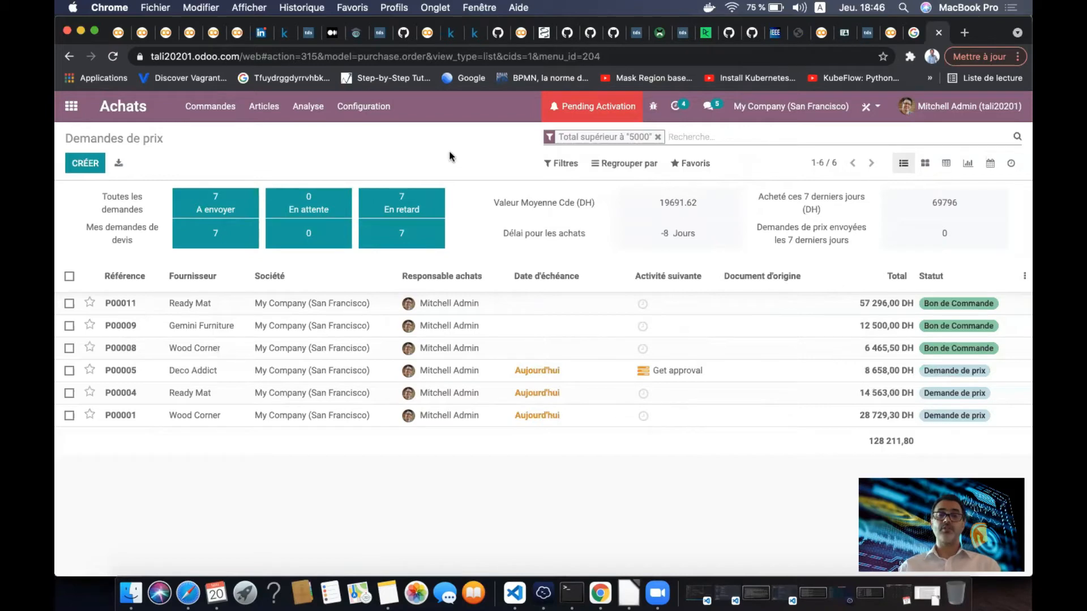
left_click(686, 166)
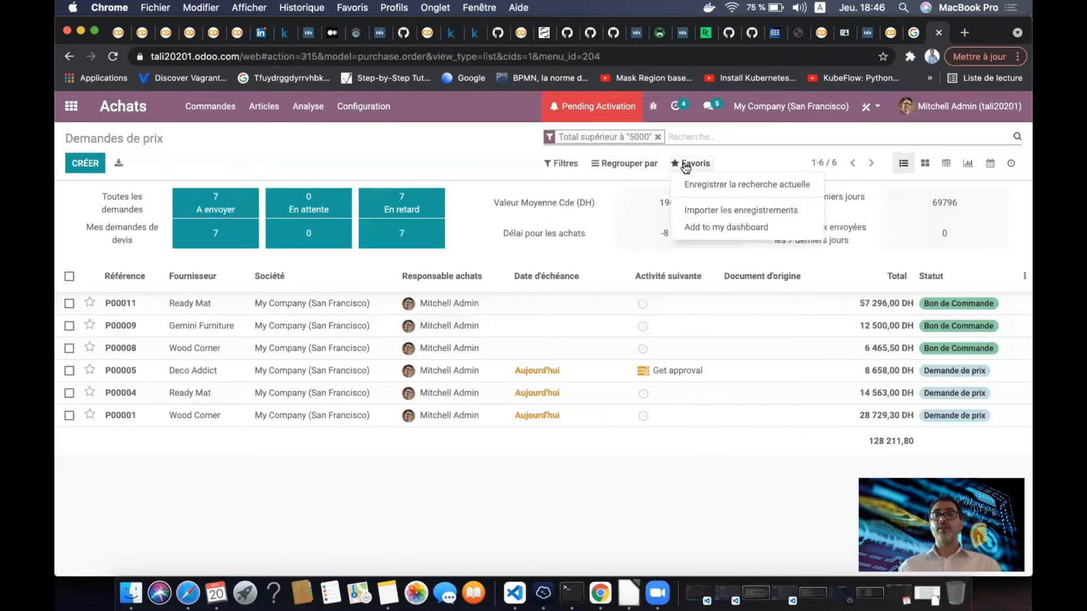
left_click(752, 230)
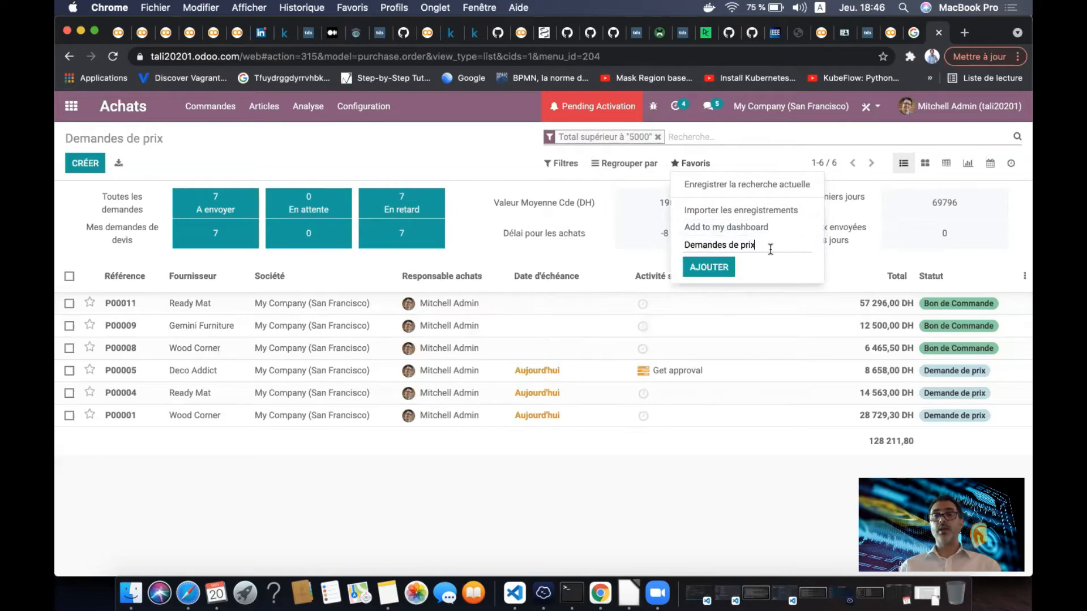
triple_click(703, 246)
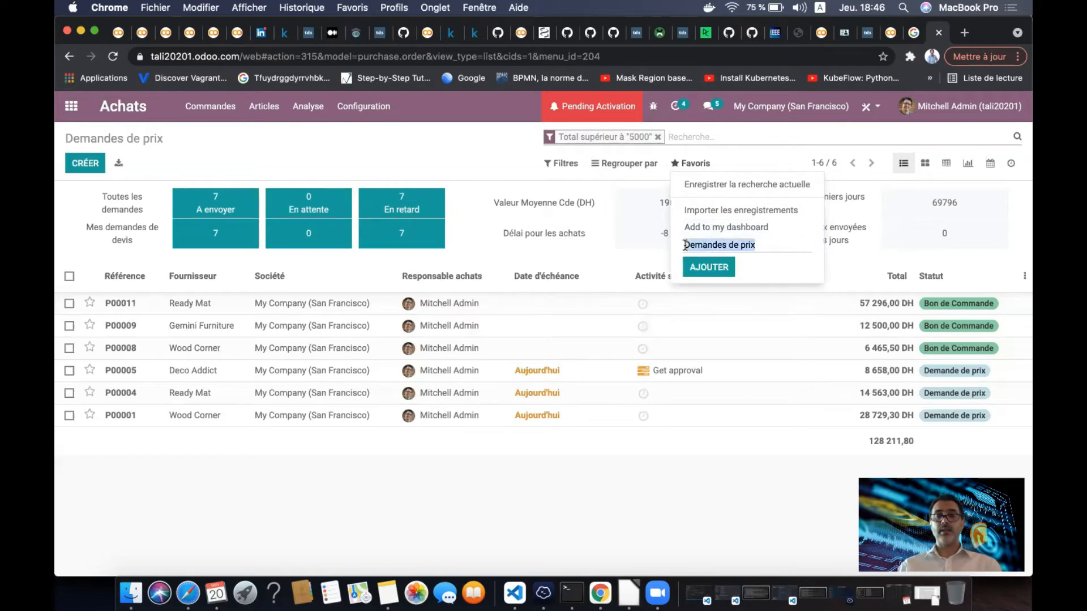
type("Total")
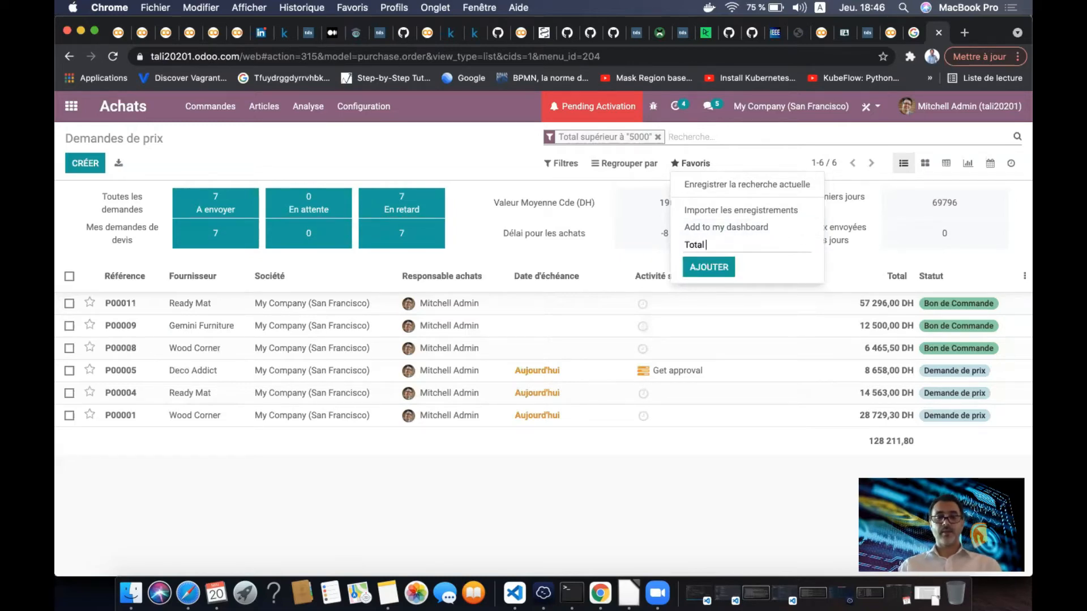
type(" > 5000")
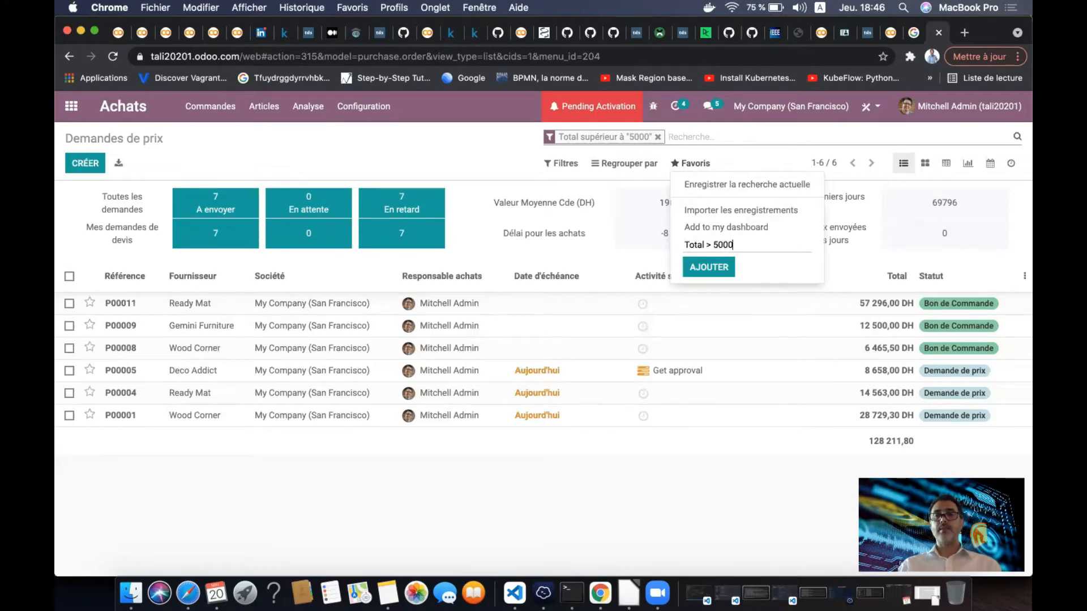
left_click(715, 265)
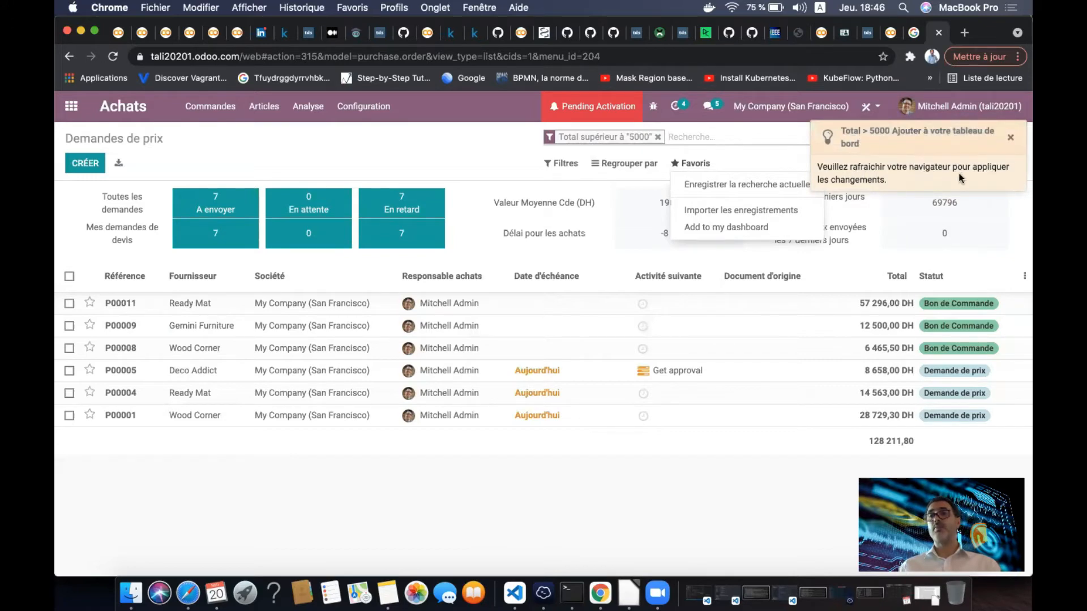
left_click(502, 153)
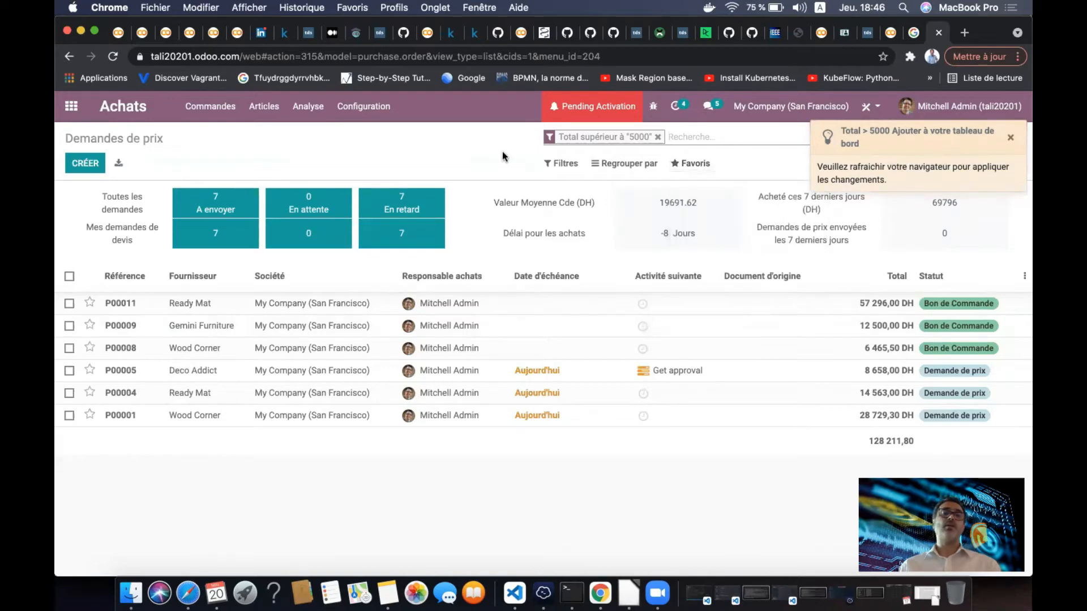
Open Tableaux de bord to examine the view added from Achats, and return to the home screen
left_click(71, 107)
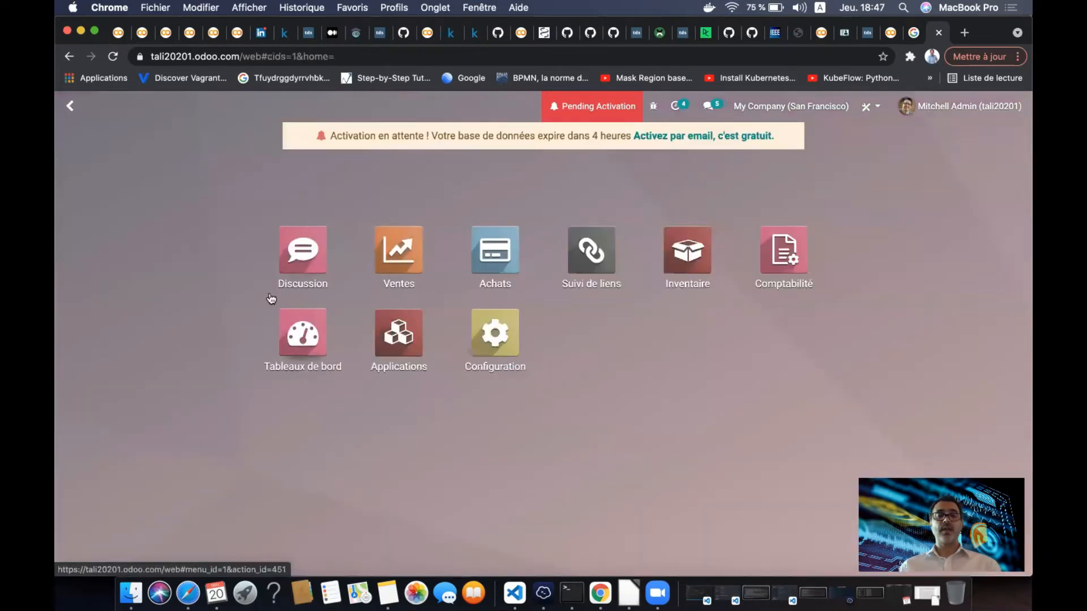
left_click(299, 341)
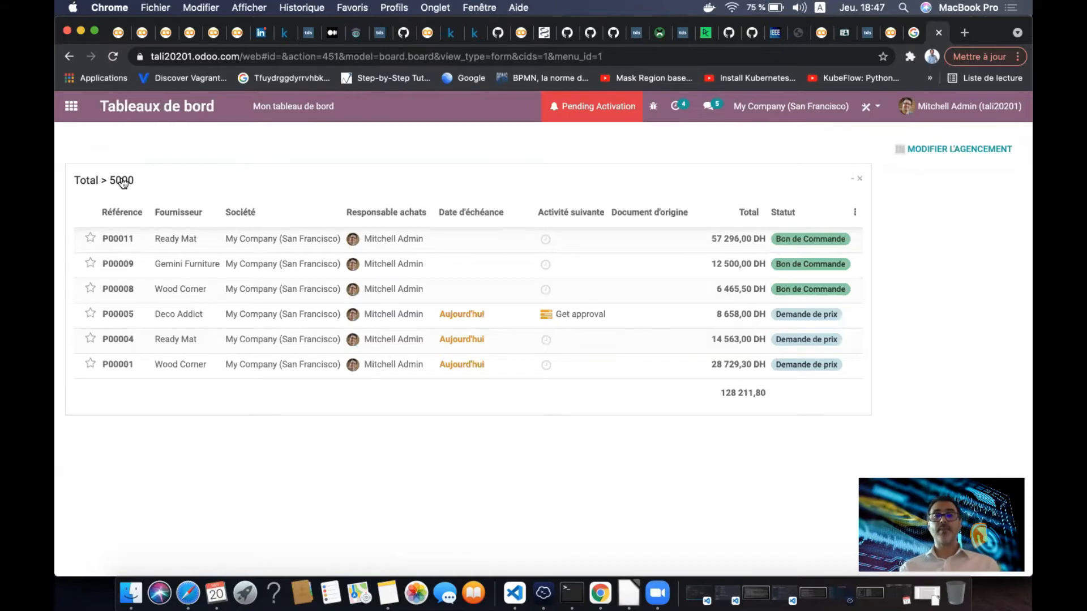
left_click(73, 107)
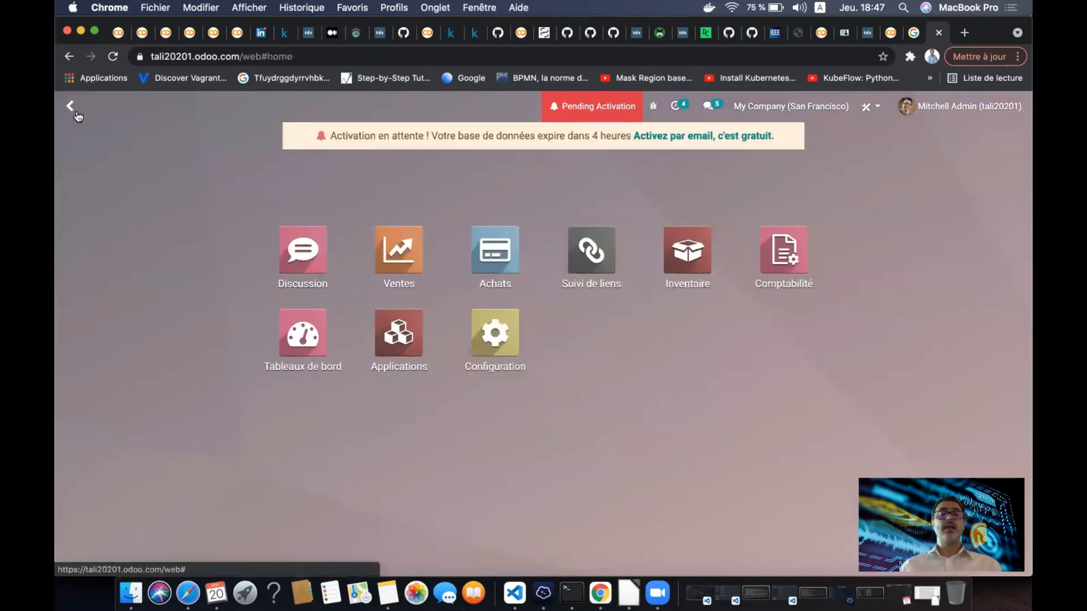
Open the quotations in Ventes and apply a custom filter with Total inférieur à 700
left_click(396, 261)
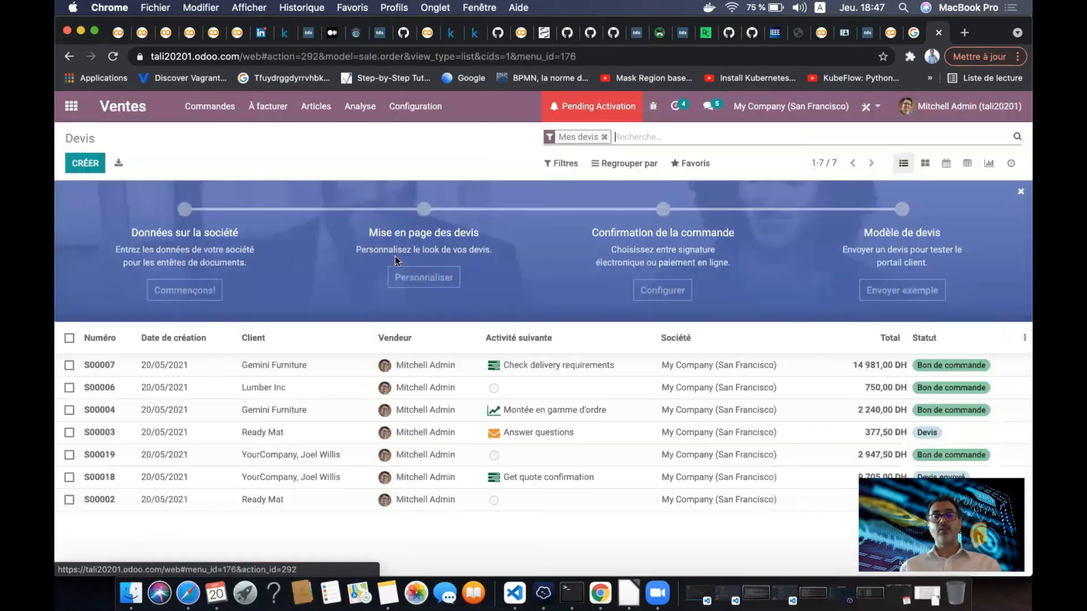
left_click(561, 164)
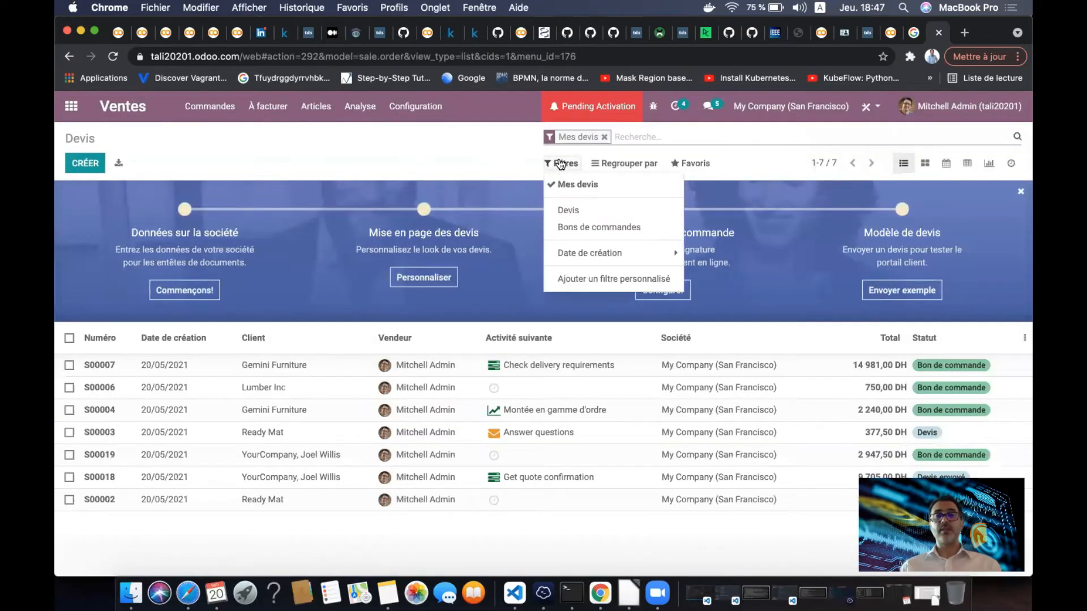
left_click(586, 280)
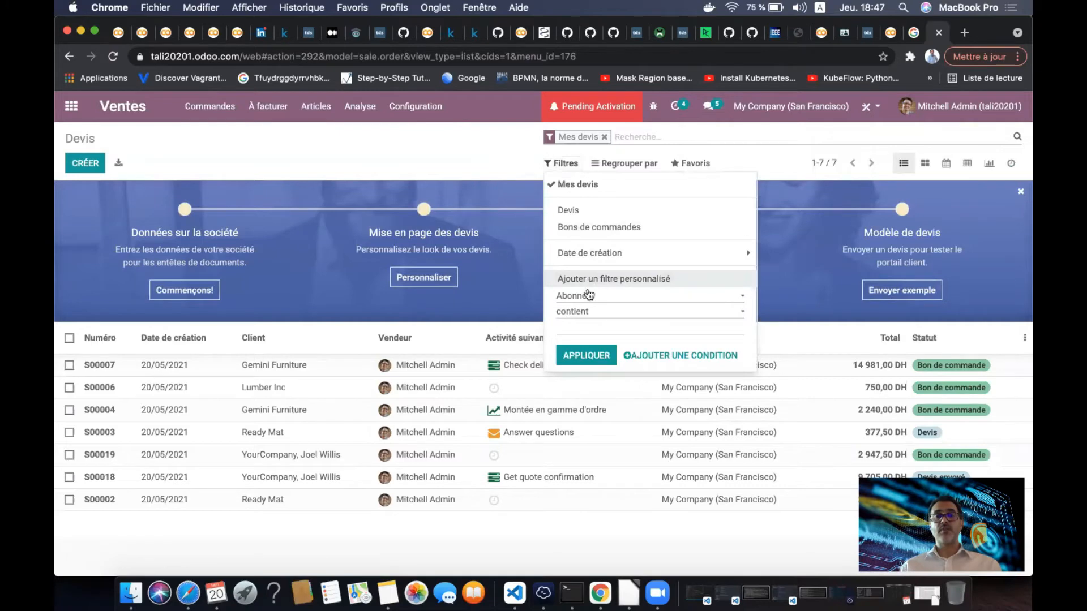
left_click(594, 299)
scroll(605, 423, "down", 10)
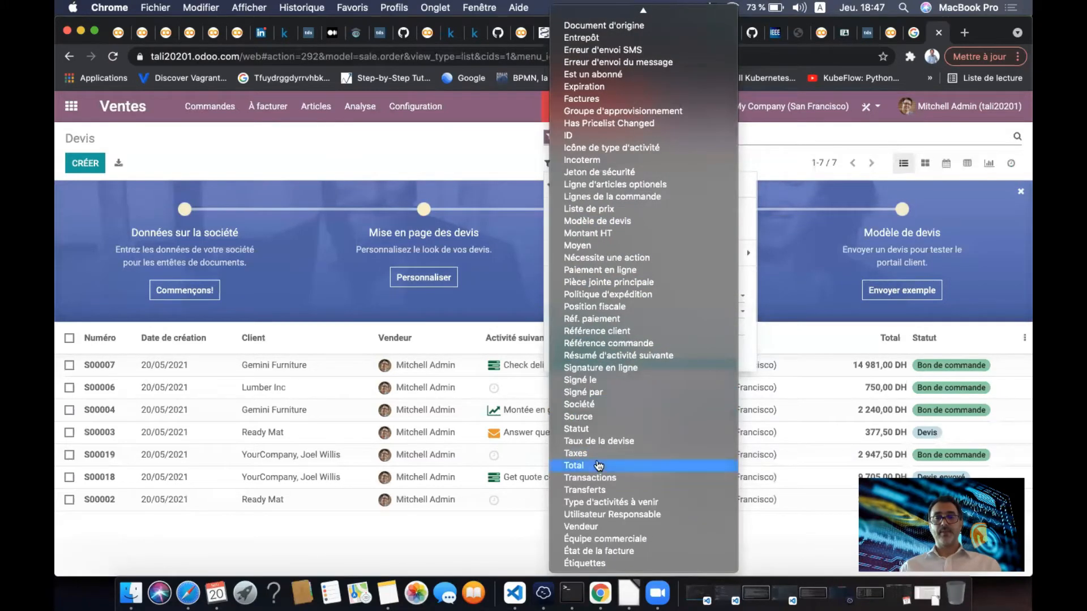
left_click(598, 465)
left_click(621, 317)
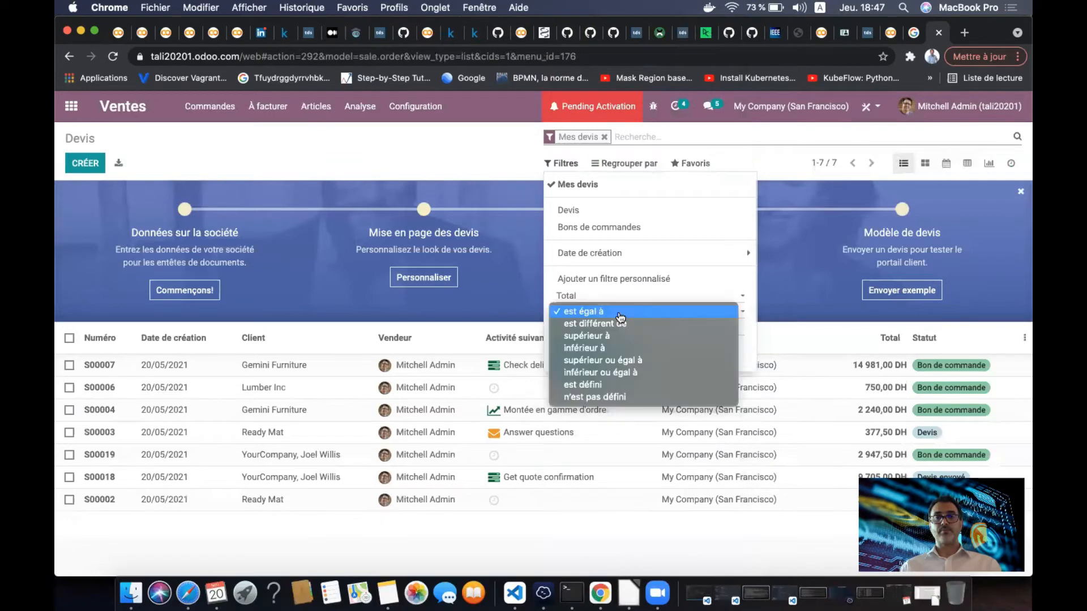
left_click(624, 347)
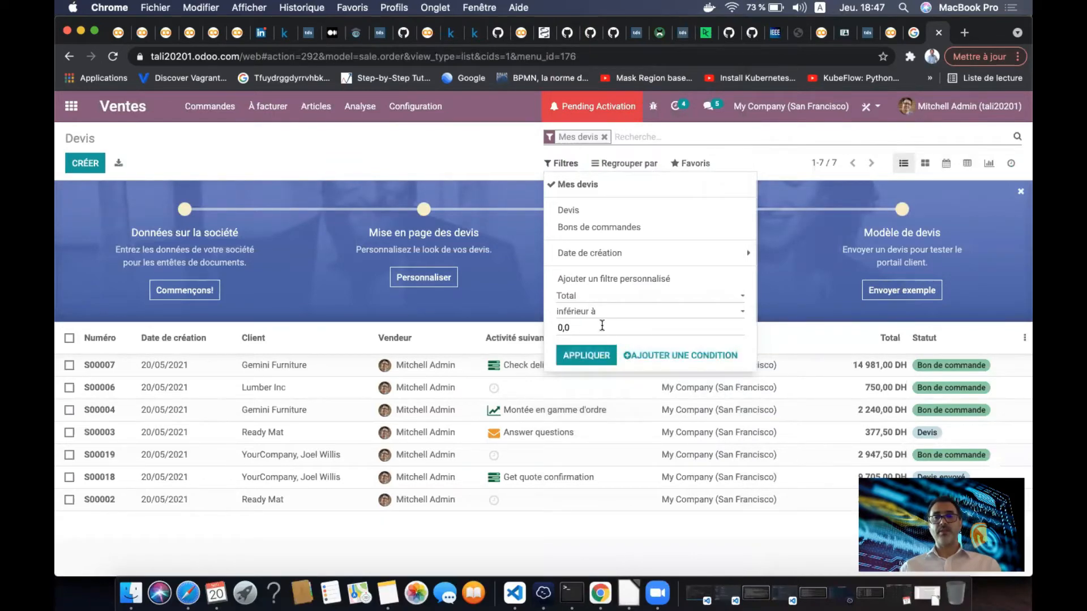
double_click(602, 325)
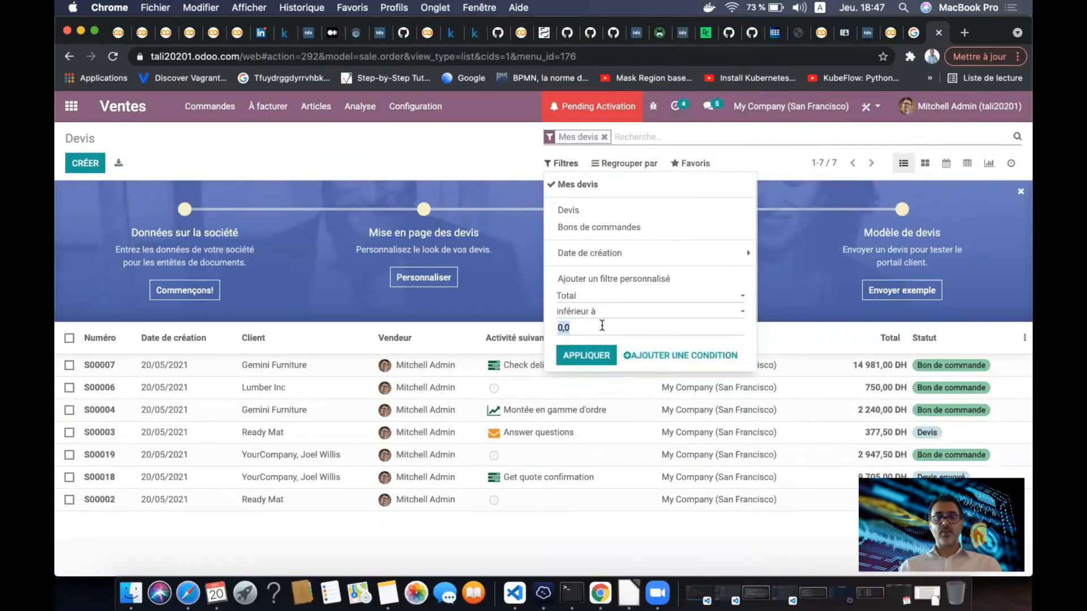
type("70")
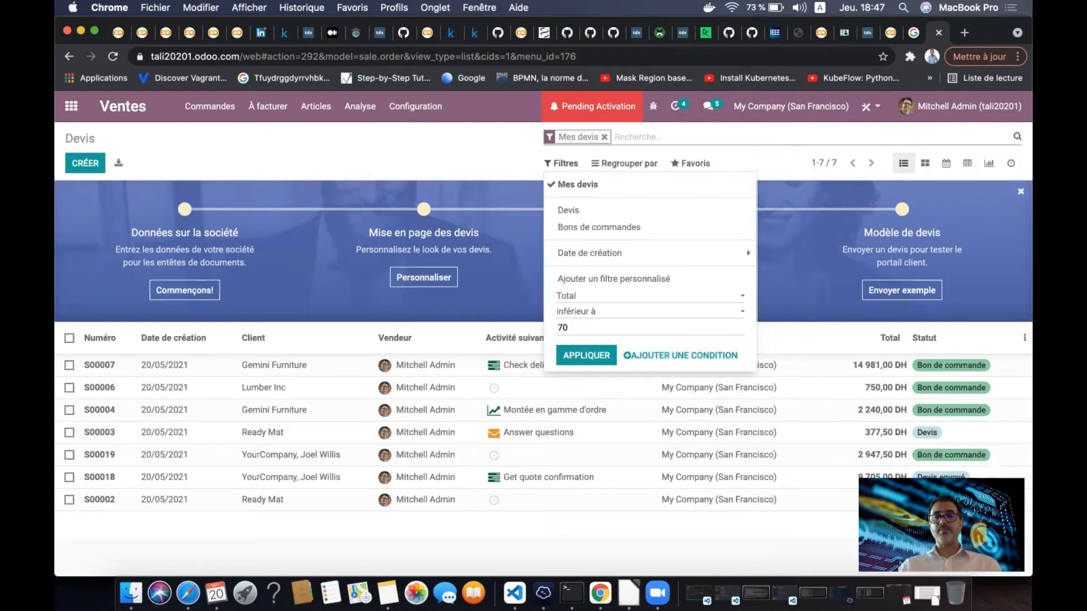
type("0")
left_click(594, 356)
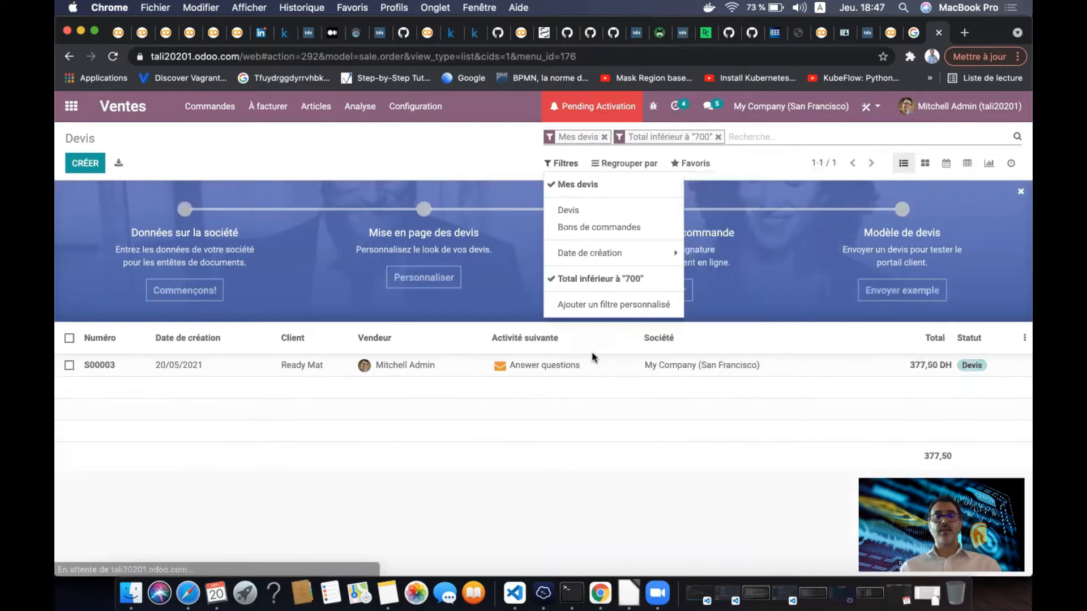
Add the filtered quotations to the personal dashboard under the name "Total vente < 700"
left_click(691, 164)
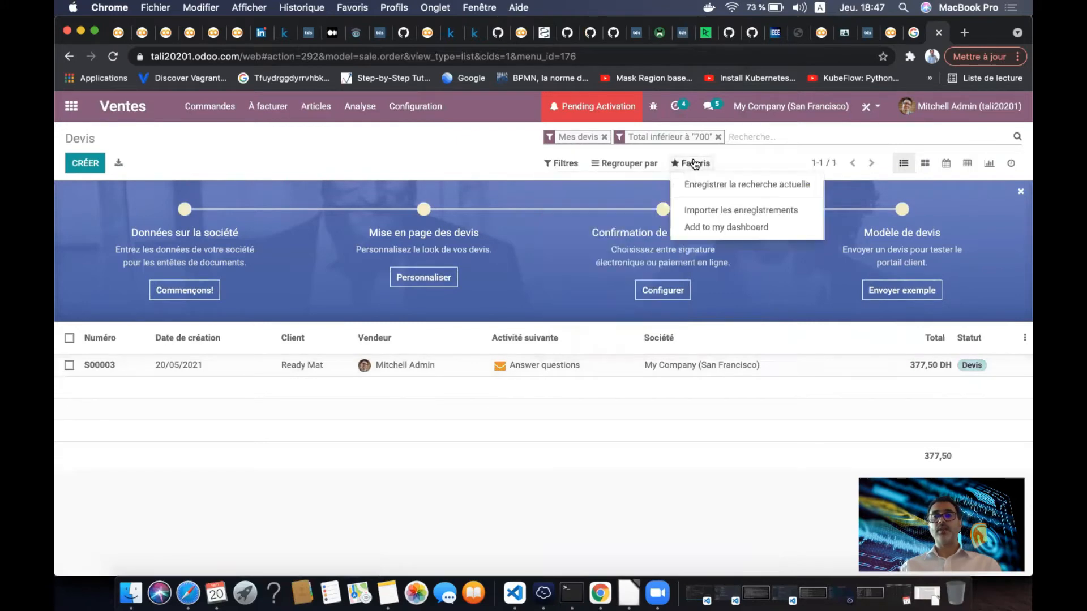
left_click(730, 226)
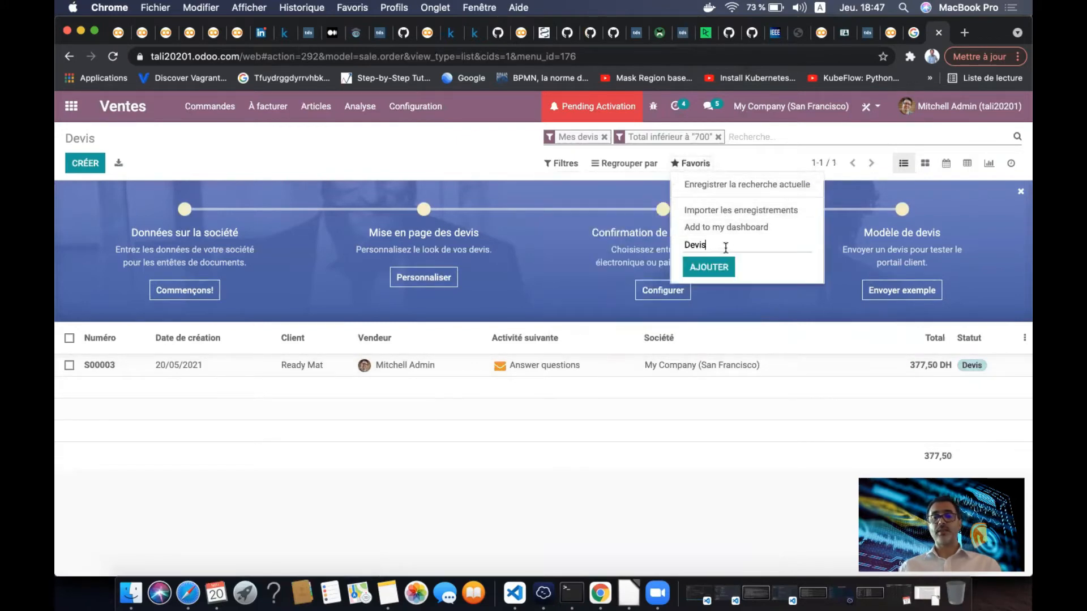
key("BackSpace")
key("BackSpace")
key("BackSpace")
key("BackSpace")
key("BackSpace")
type("T")
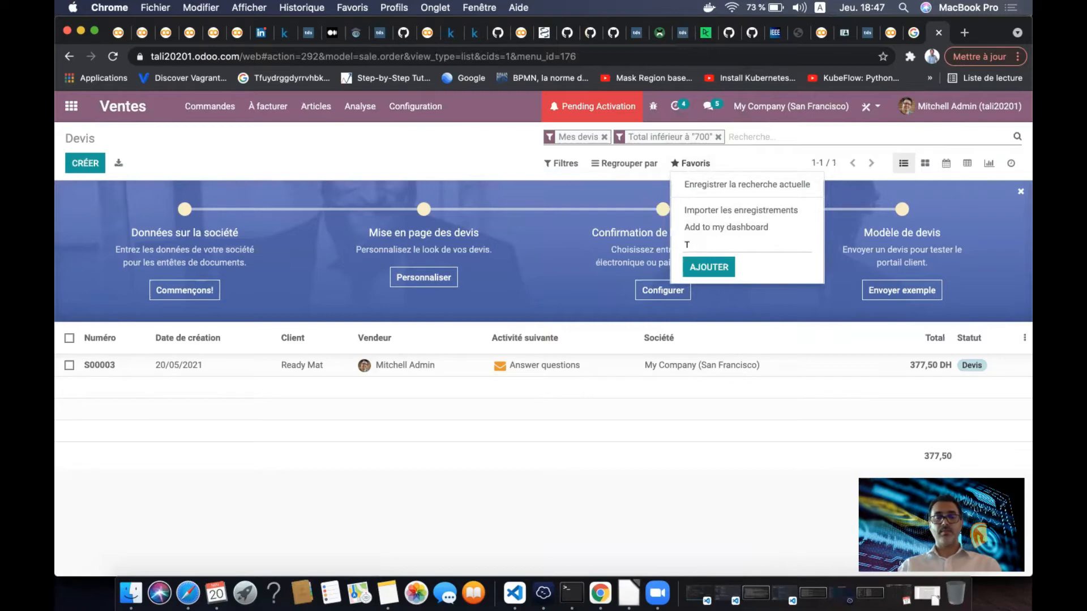
type("a")
key("BackSpace")
type("ota")
key("BackSpace")
type("tal ce")
type(" vente < 700")
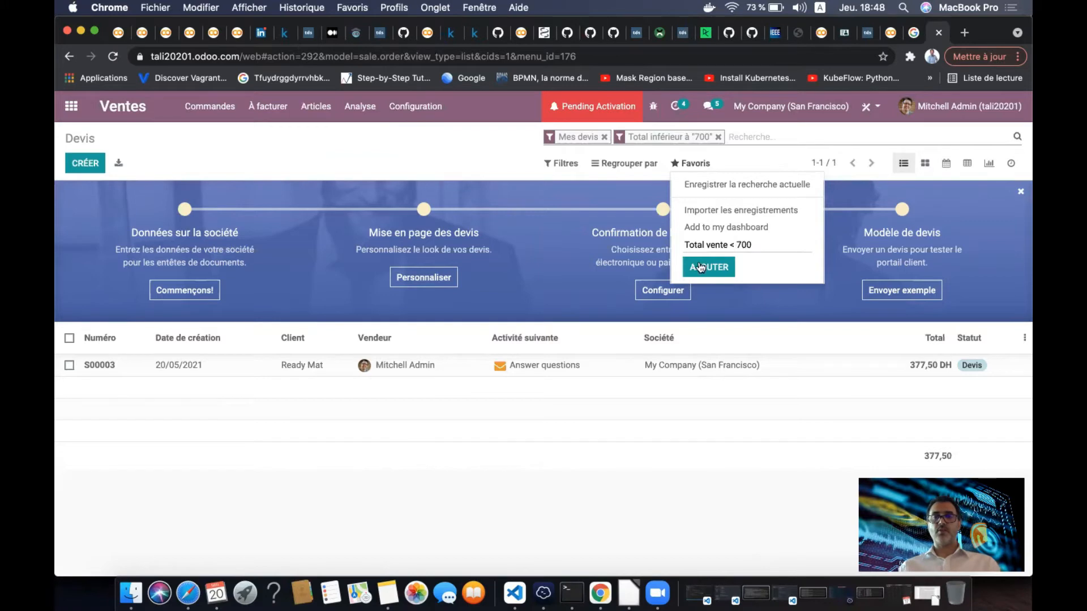
left_click(701, 267)
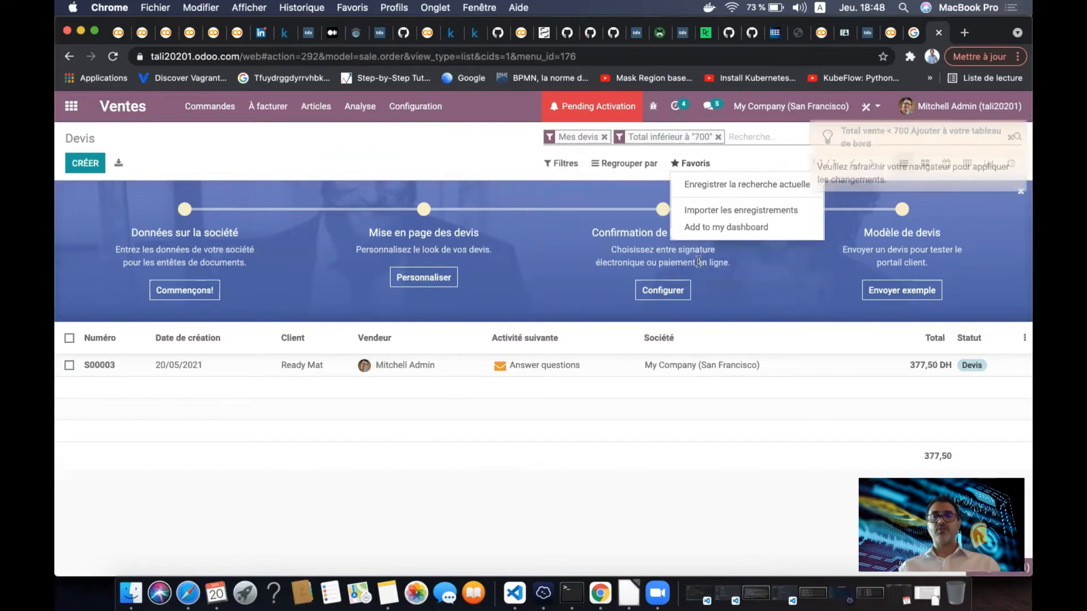
left_click(379, 146)
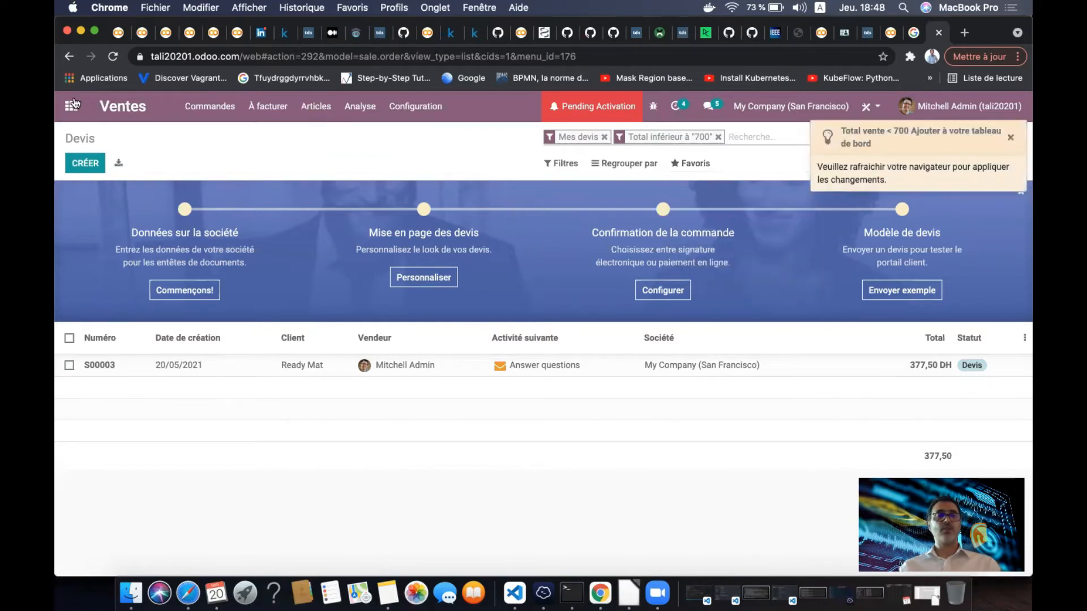
Open Tableaux de bord from the home screen and reload the page to review both saved views
key("super+r")
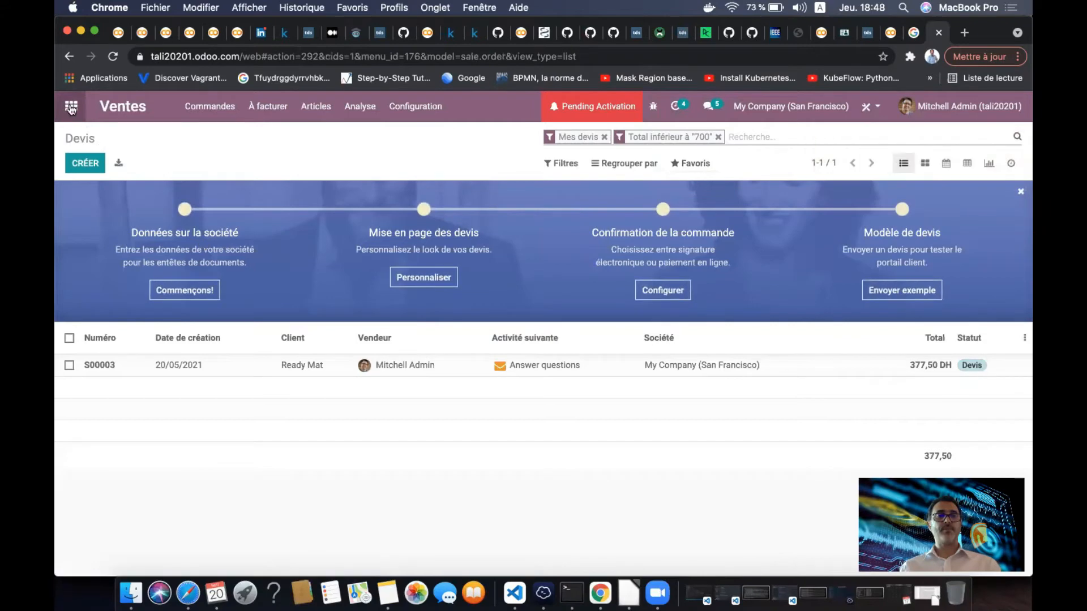
left_click(71, 107)
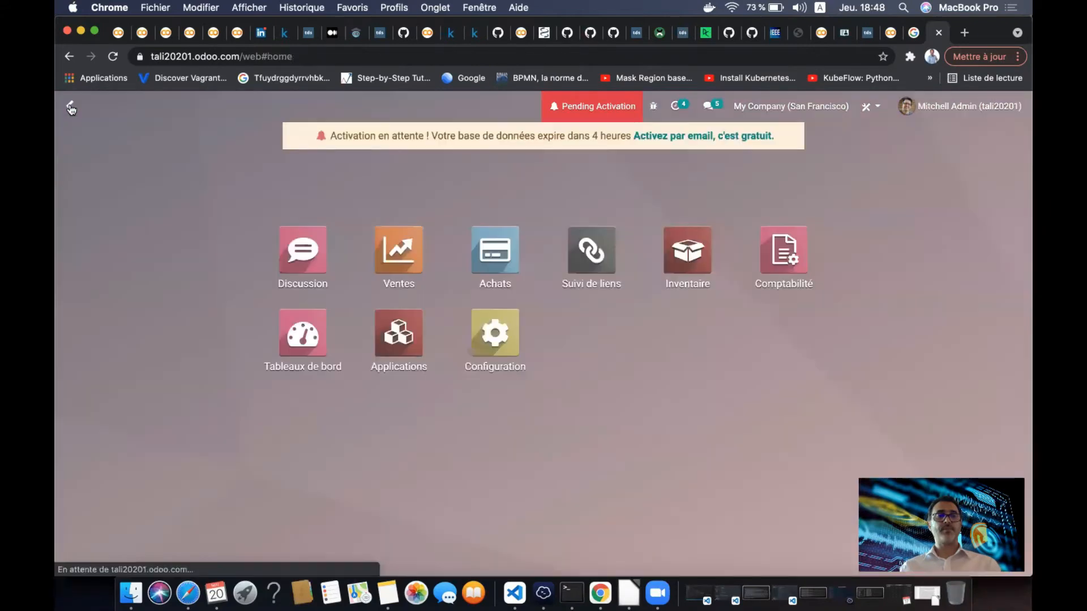
left_click(310, 331)
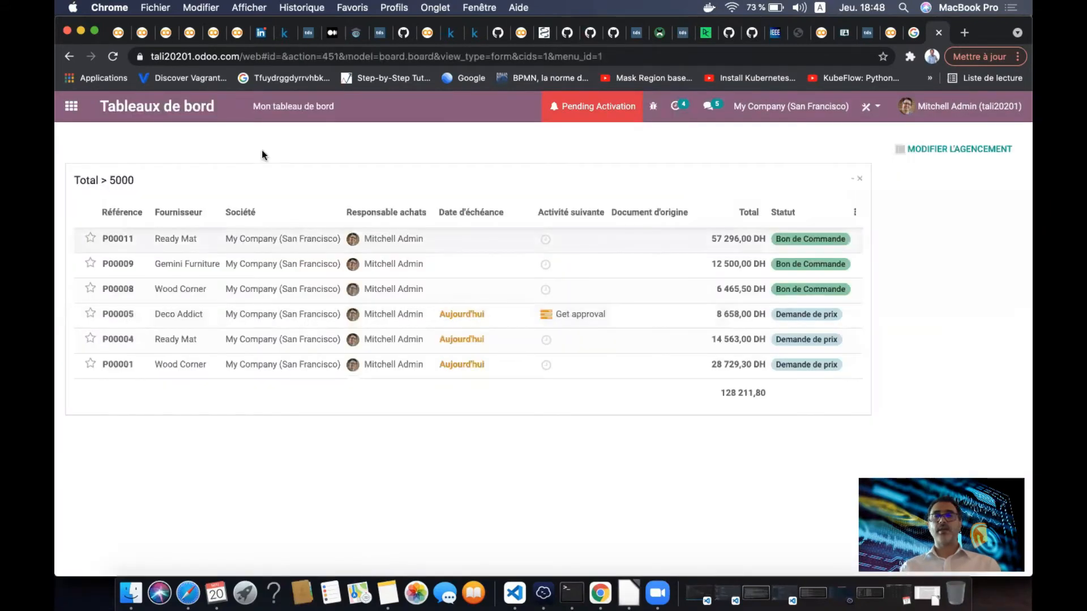
left_click(112, 61)
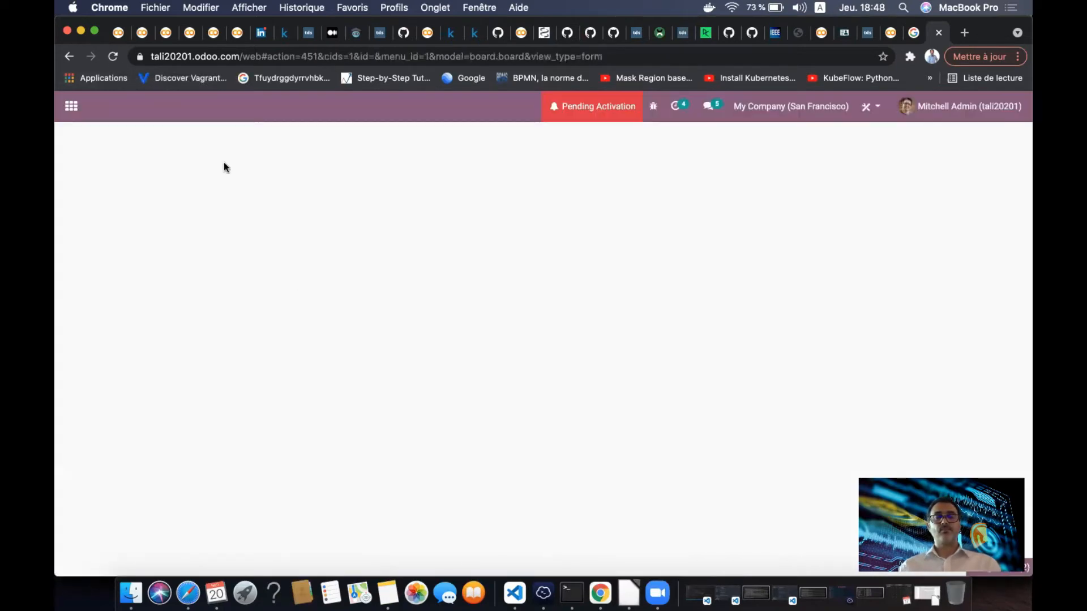
scroll(315, 357, "down", 3)
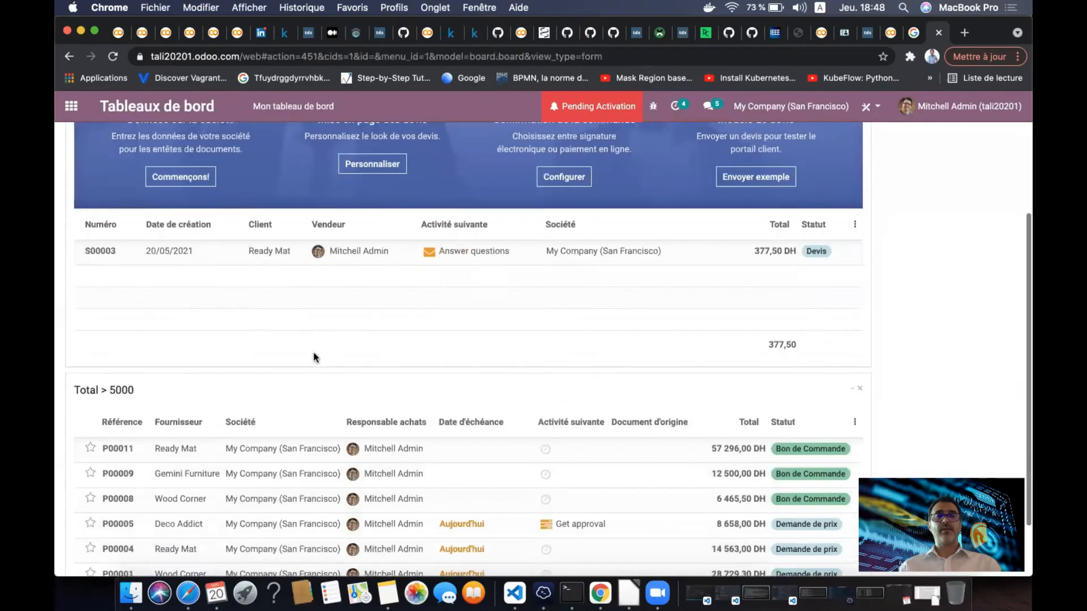
scroll(315, 357, "up", 3)
Delete the configuration tips panel from the "Total vente < 700" view and return to the home screen after reviewing the dashboard
left_click(849, 206)
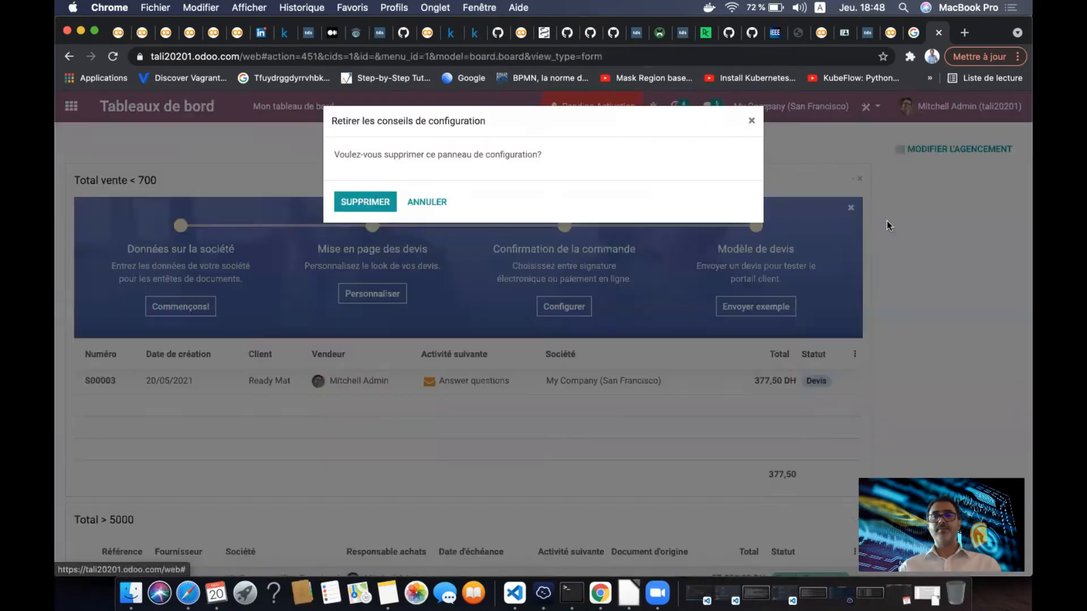
left_click(367, 203)
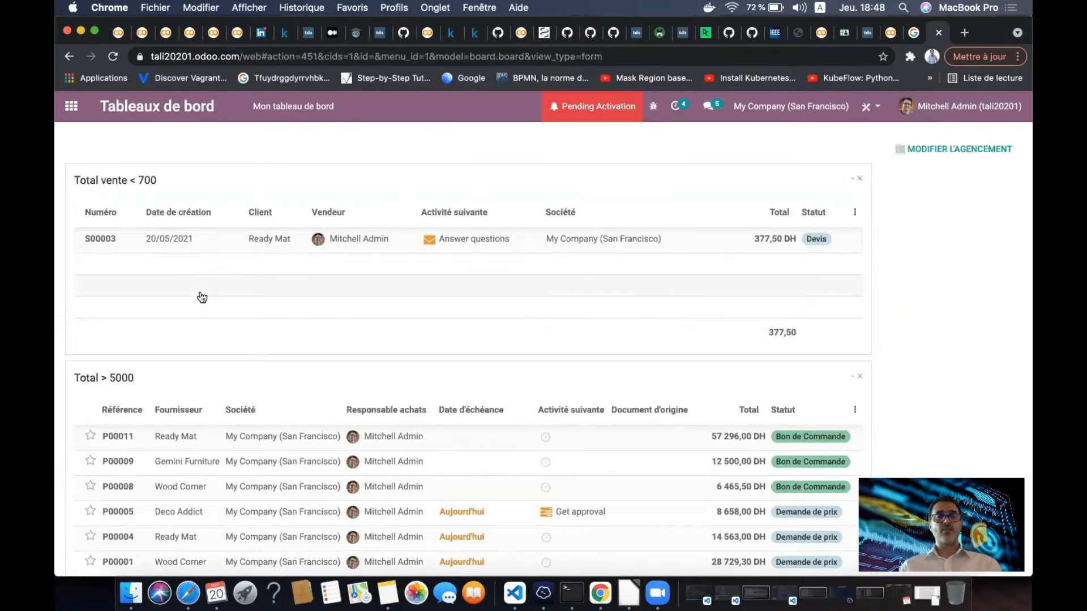
scroll(202, 297, "down", 2)
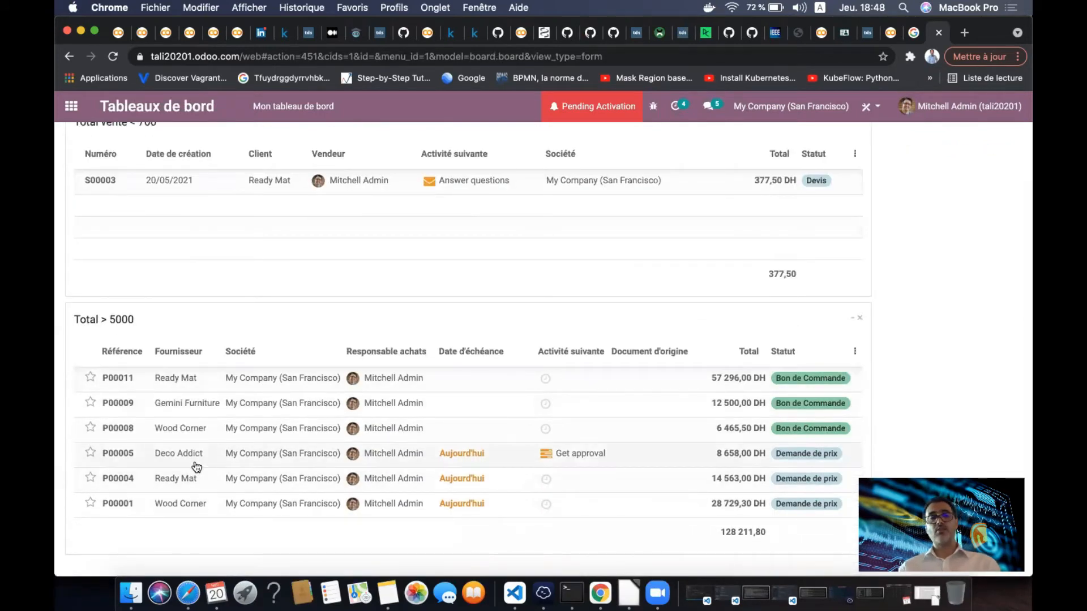
left_click(71, 106)
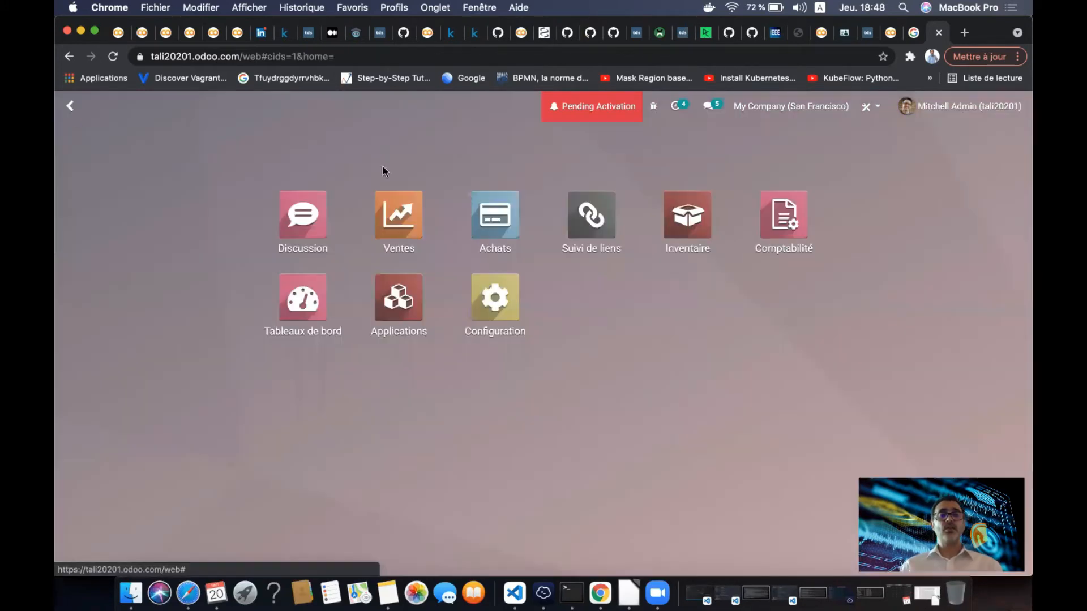
Open the articles list of the Inventaire app
left_click(673, 215)
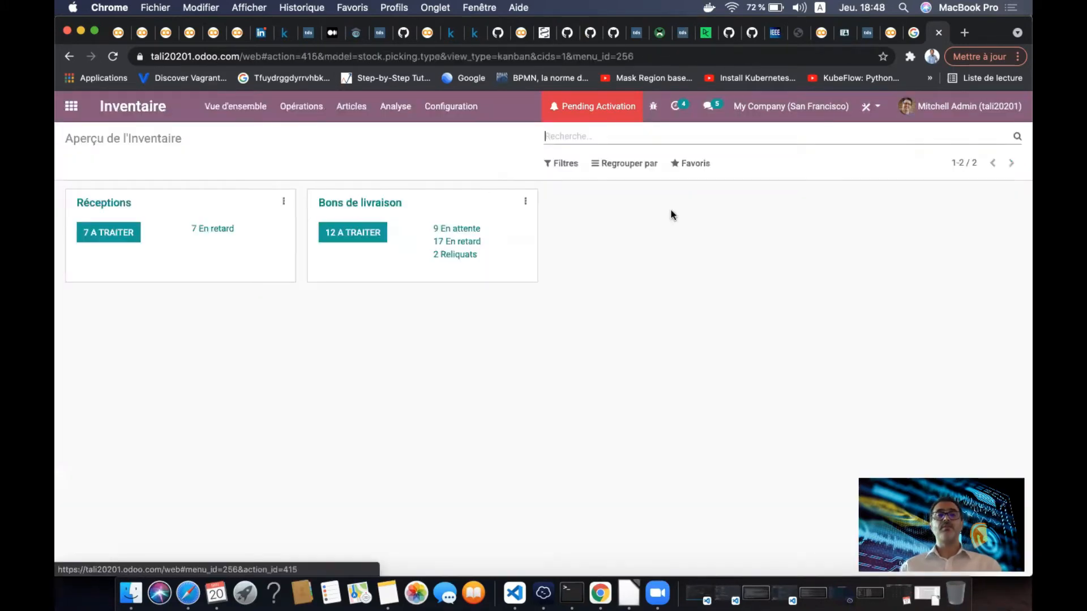
left_click(352, 106)
left_click(365, 134)
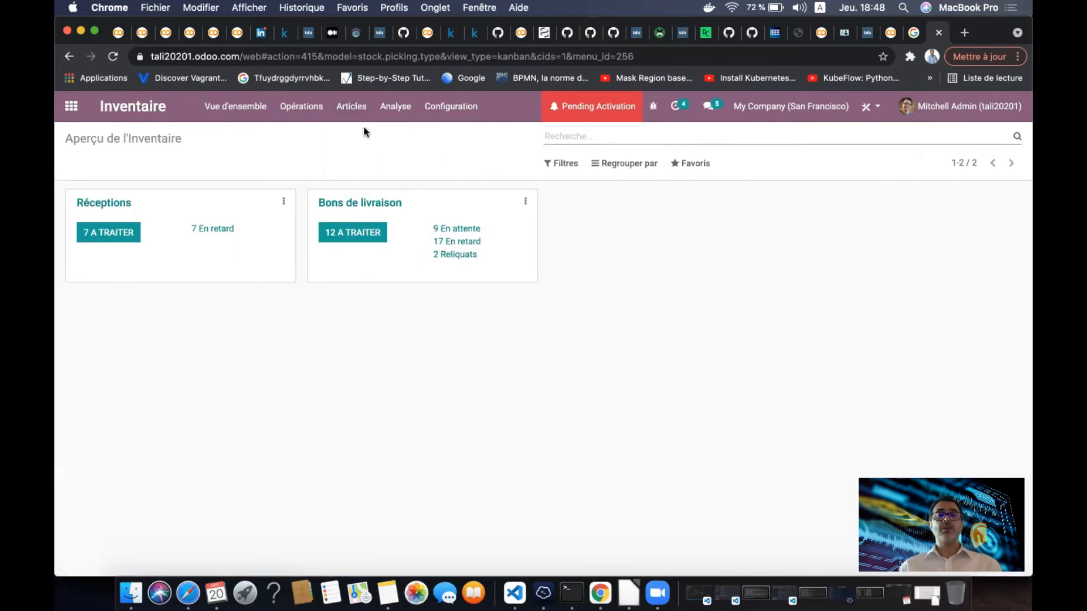
Try a custom filter on the articles with Prix public est égal à 200, and deactivate it
left_click(561, 164)
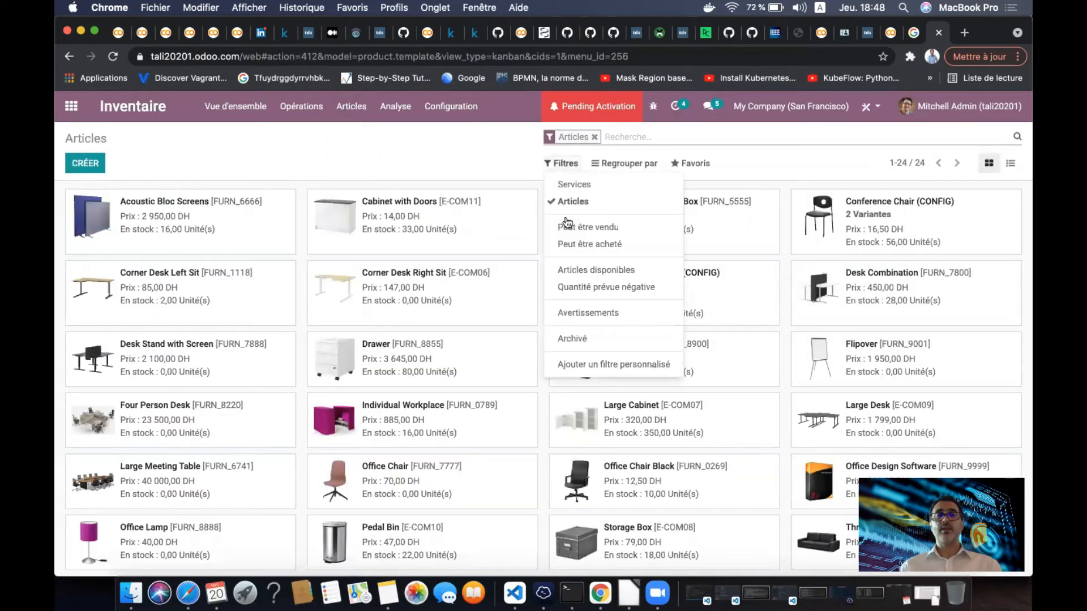
left_click(597, 368)
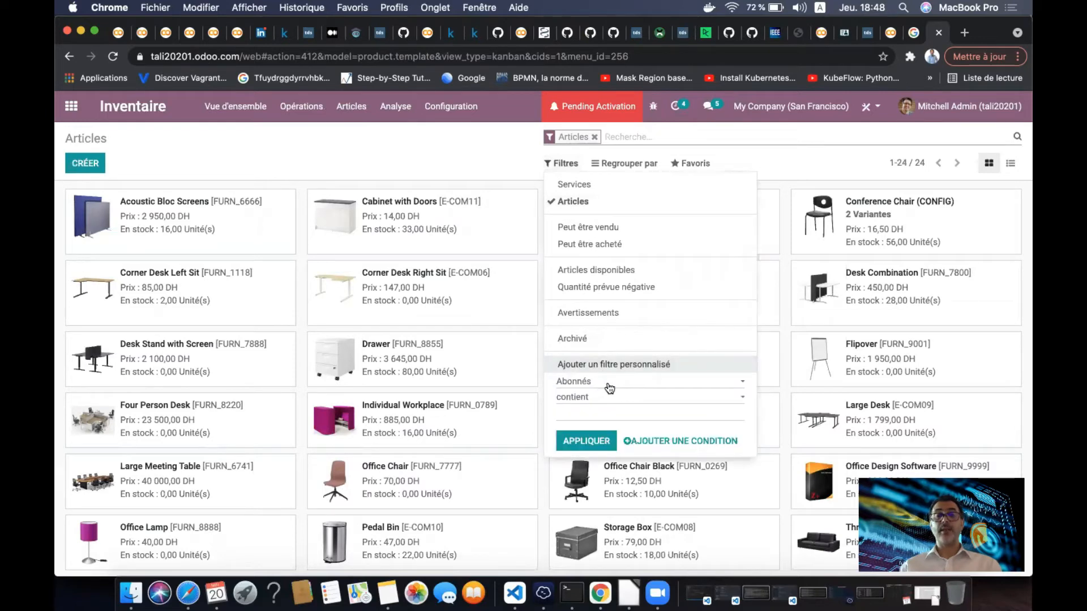
left_click(609, 389)
scroll(610, 388, "down", 10)
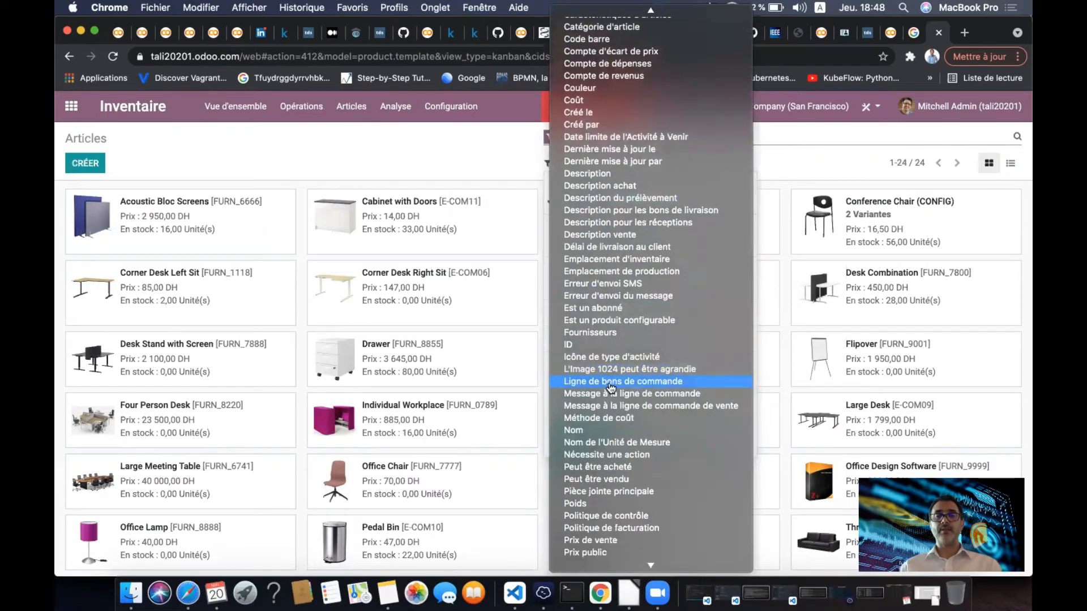
scroll(610, 388, "down", 10)
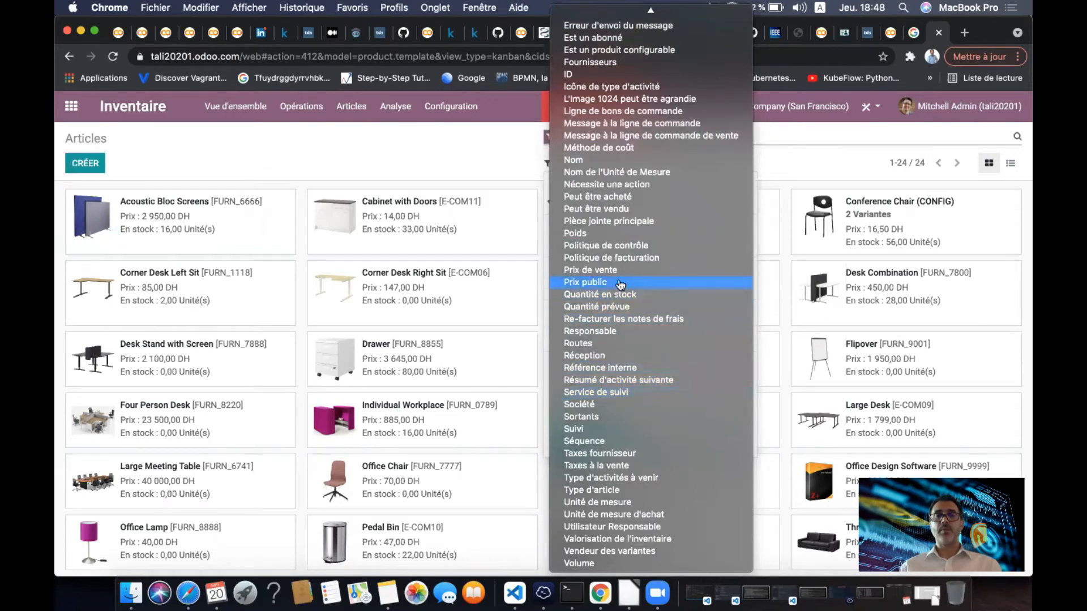
left_click(621, 283)
double_click(614, 415)
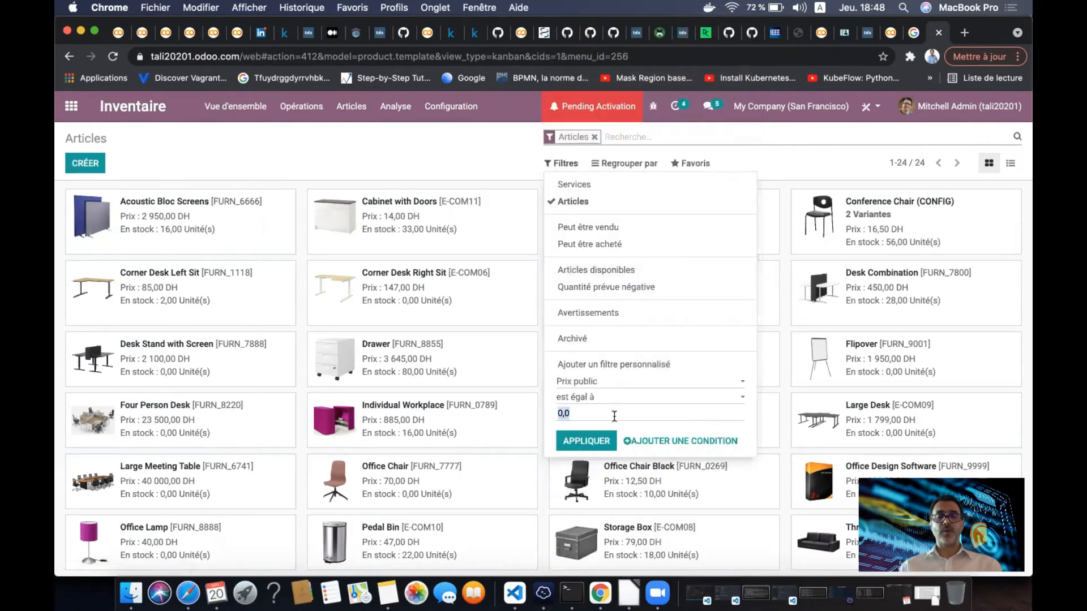
type("200")
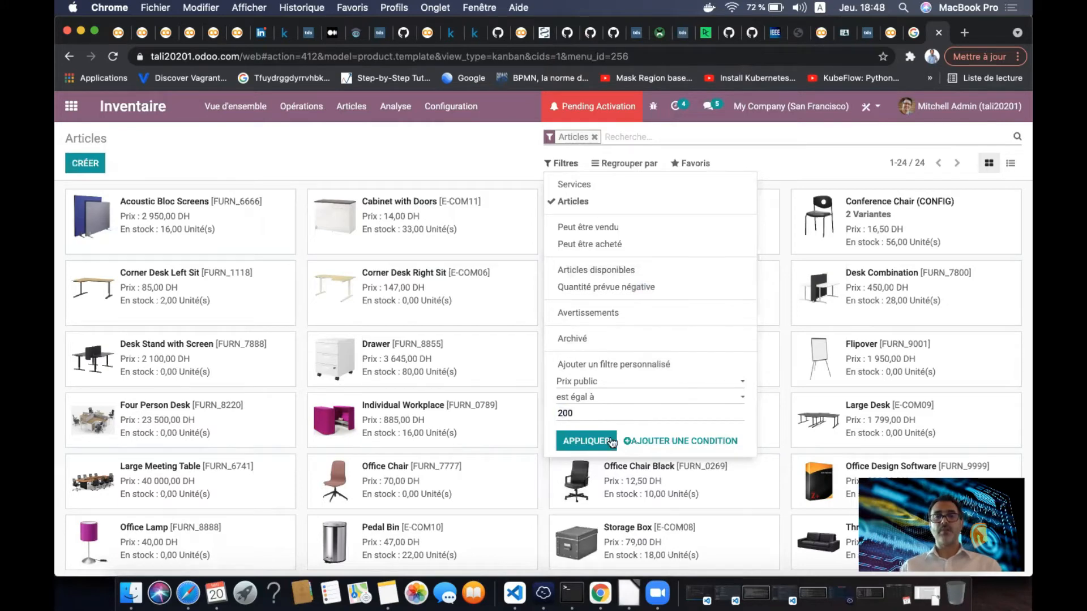
left_click(603, 442)
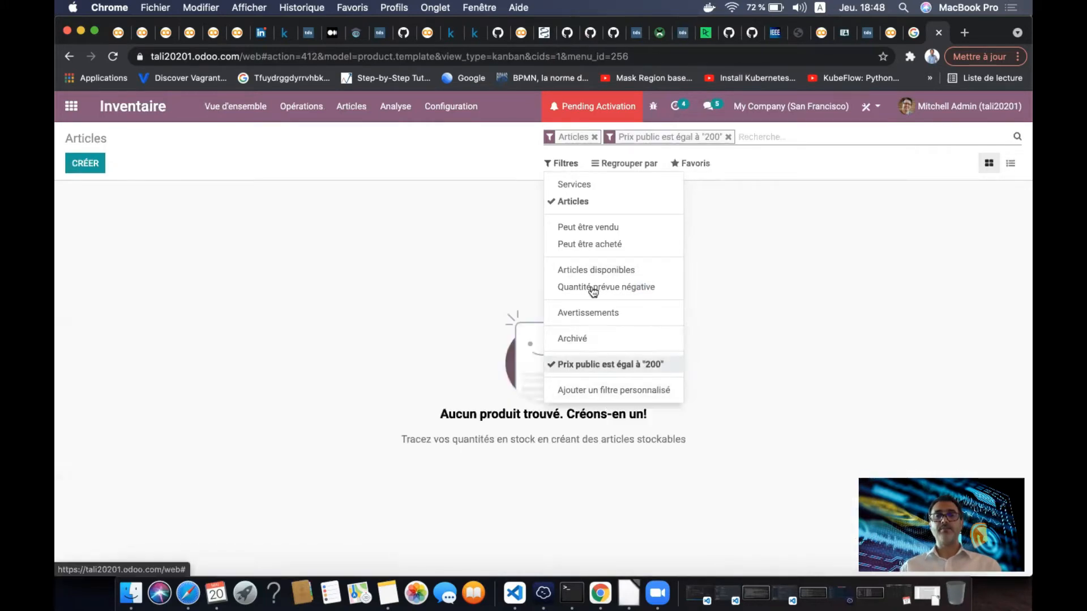
left_click(583, 365)
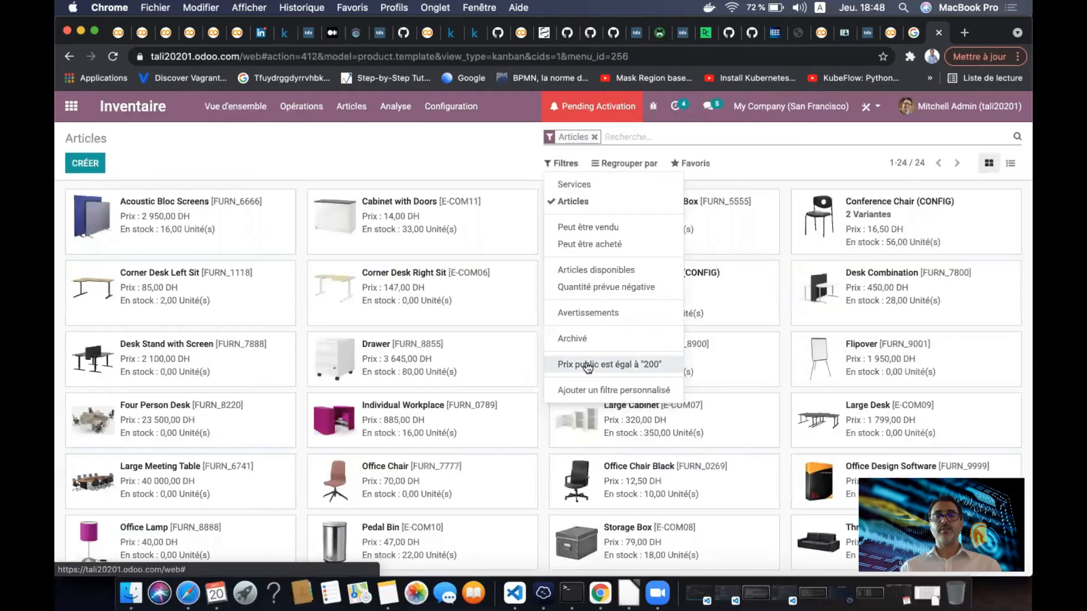
Apply a custom filter to the articles with Prix de vente supérieur à 30
left_click(585, 391)
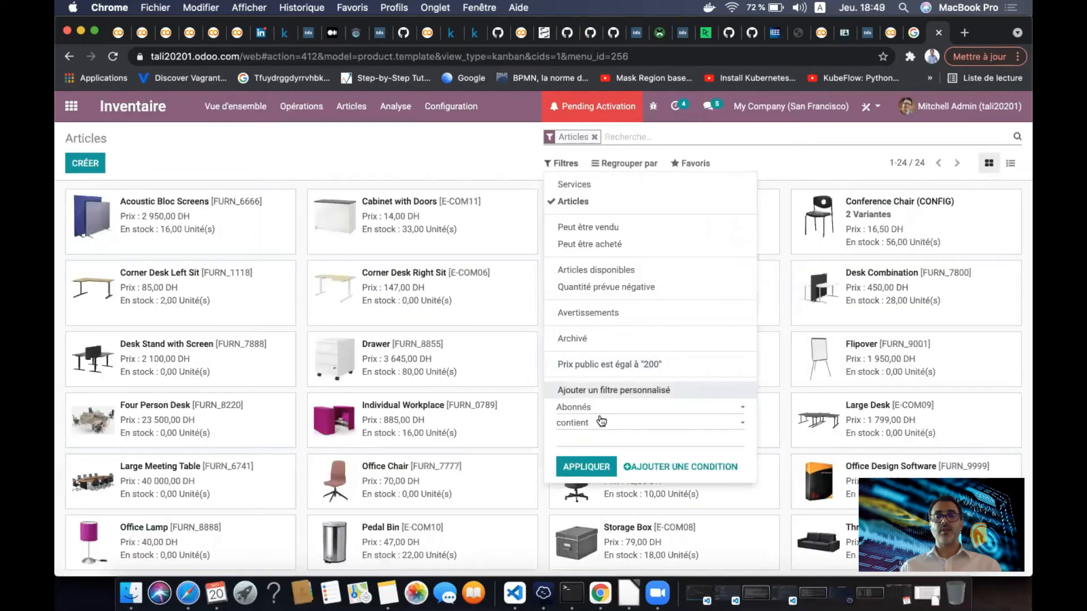
left_click(600, 407)
scroll(600, 481, "down", 5)
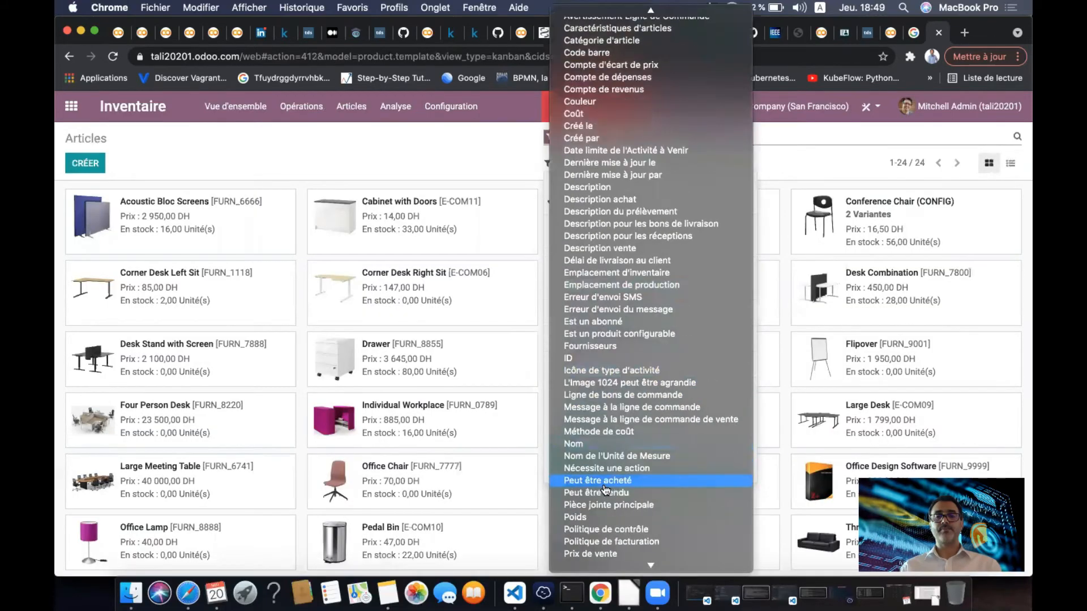
scroll(606, 490, "down", 5)
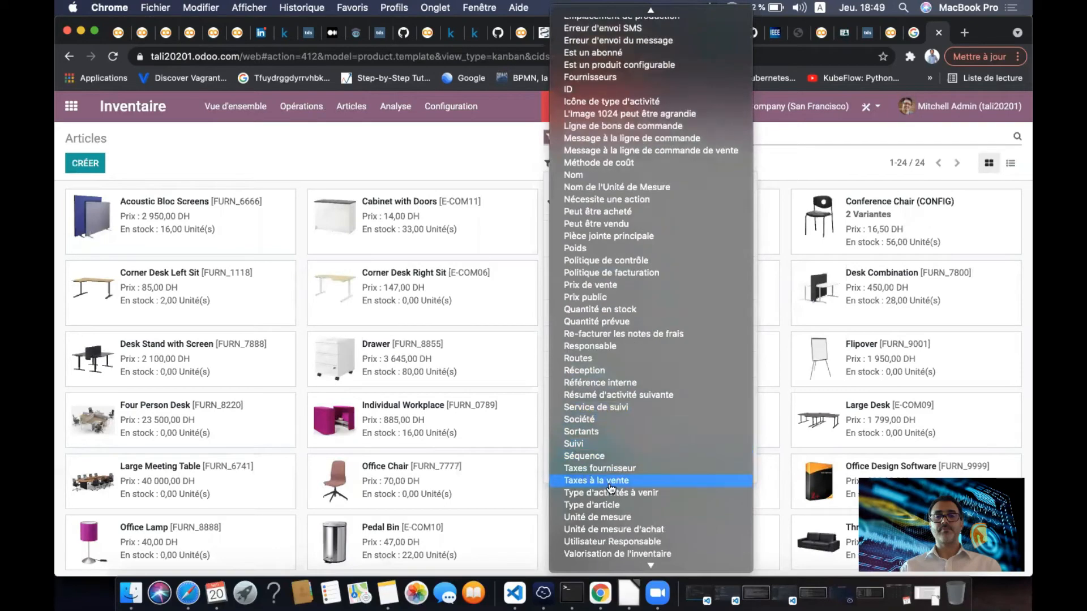
scroll(610, 488, "down", 1)
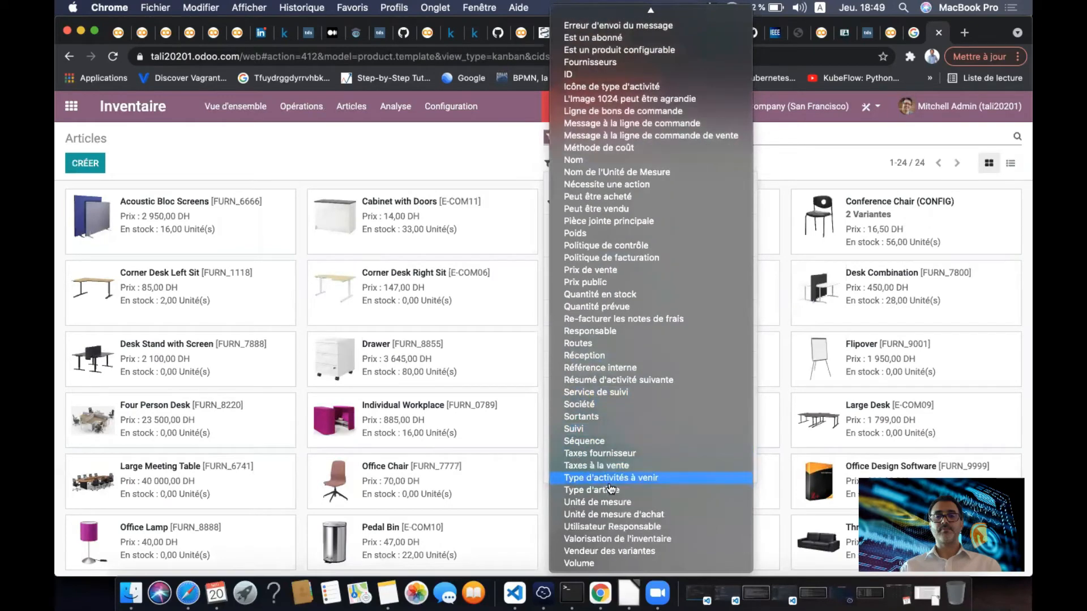
left_click(621, 277)
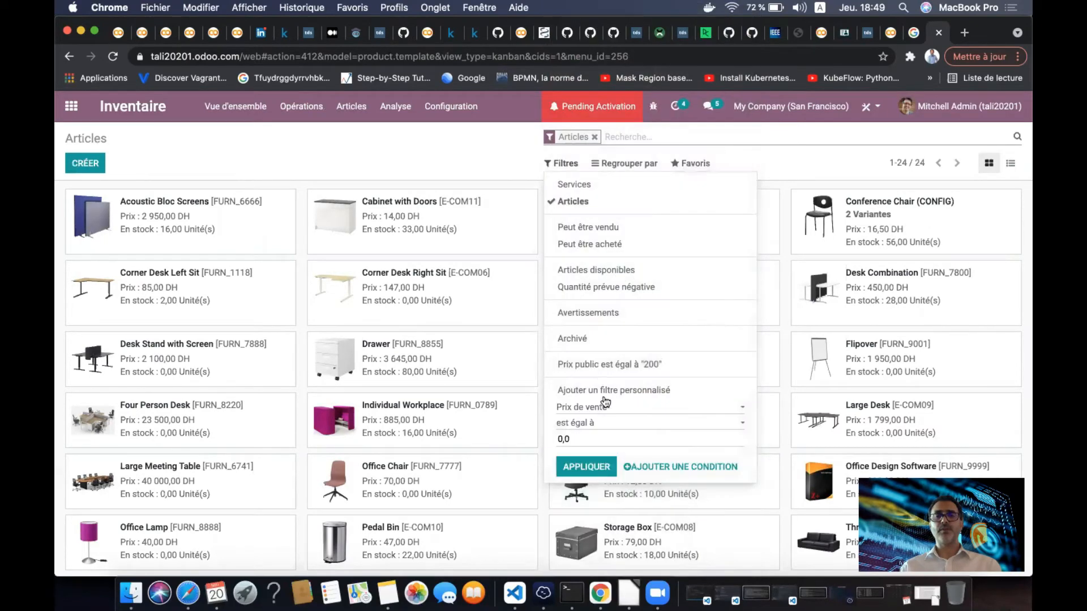
left_click(608, 423)
left_click(612, 448)
type("3")
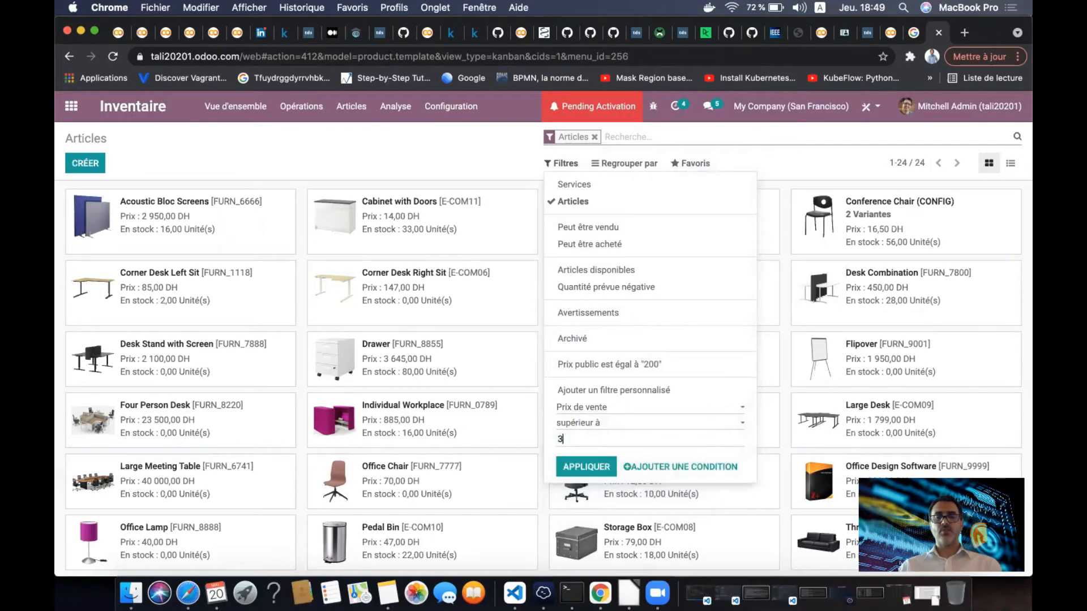
type("0")
left_click(586, 467)
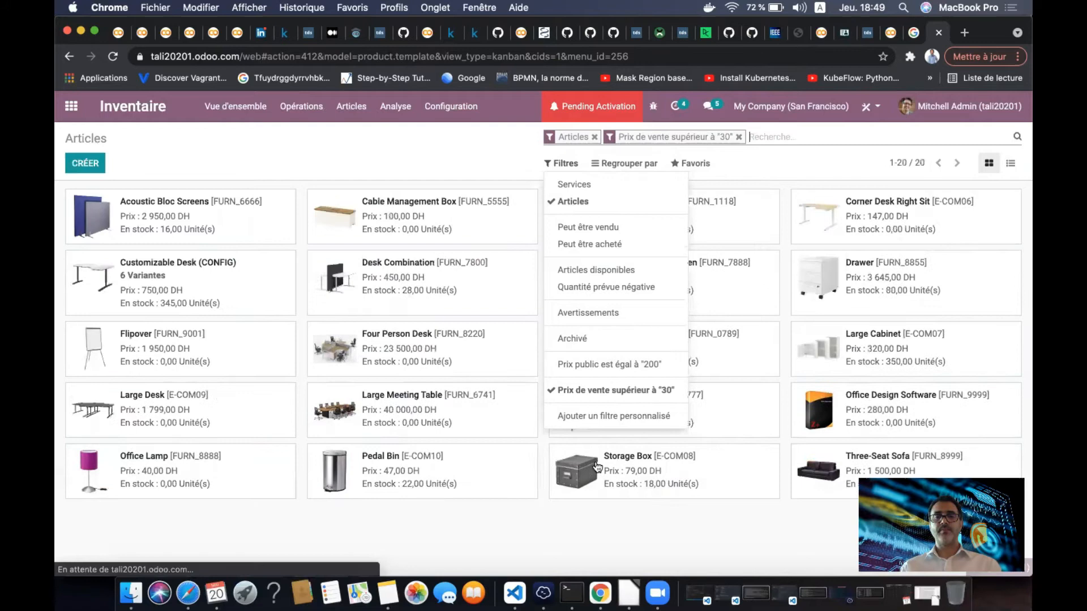
left_click(575, 541)
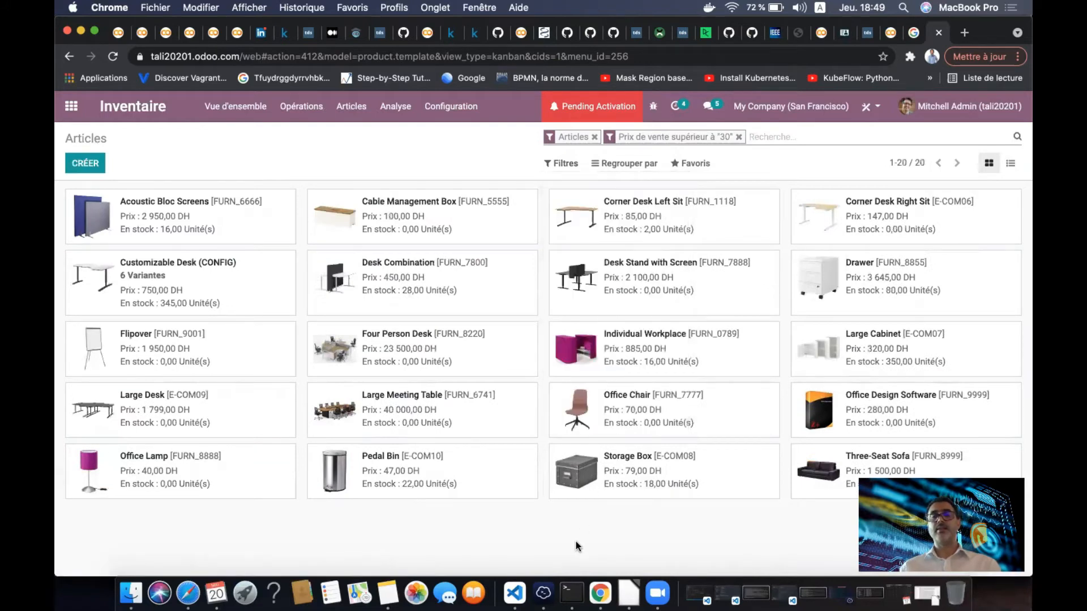
Add the filtered articles to the personal dashboard under the name "Articles Prix >30"
left_click(691, 165)
left_click(725, 227)
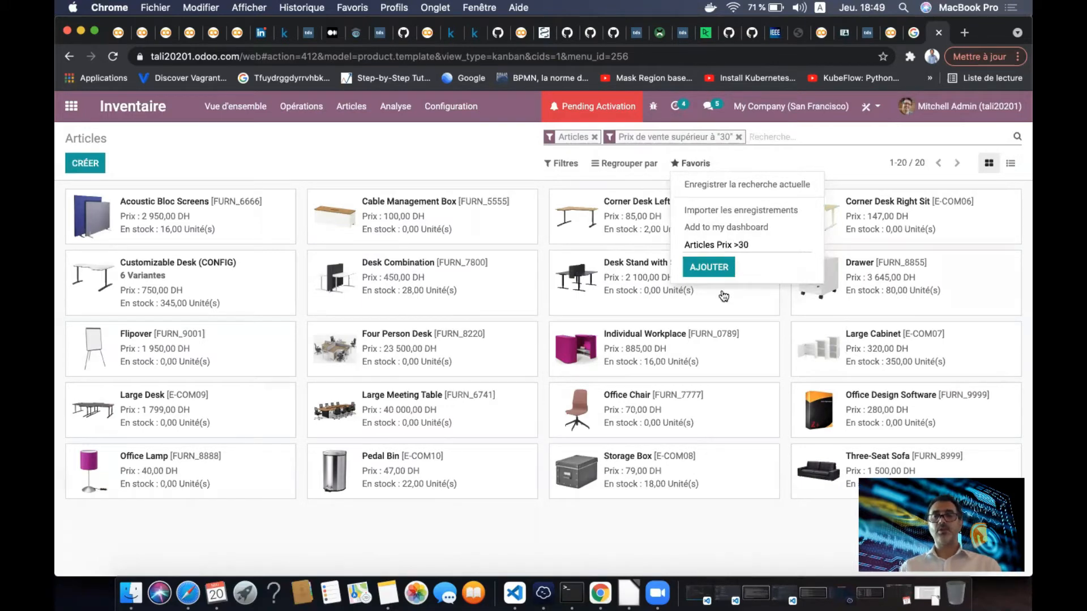
left_click(711, 270)
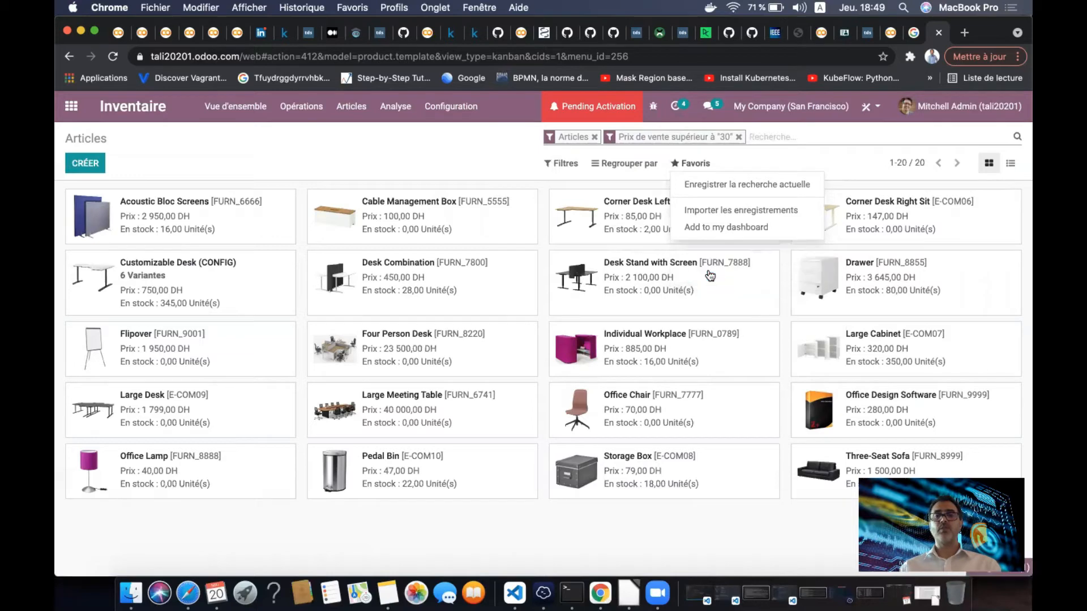
Open Tableaux de bord from the home screen and review the saved articles, sales and purchase views
left_click(72, 106)
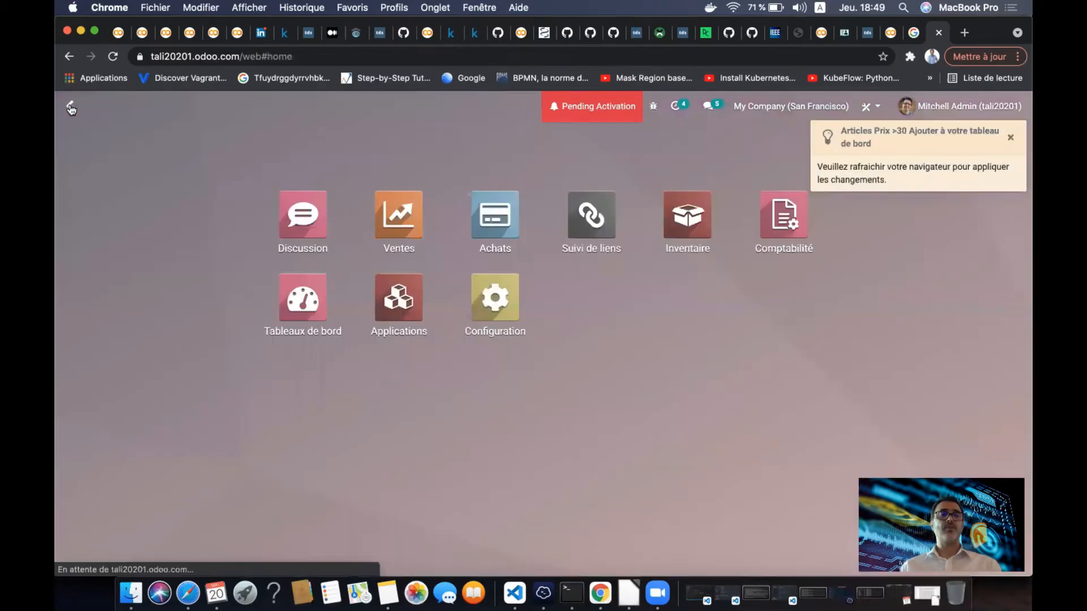
left_click(306, 292)
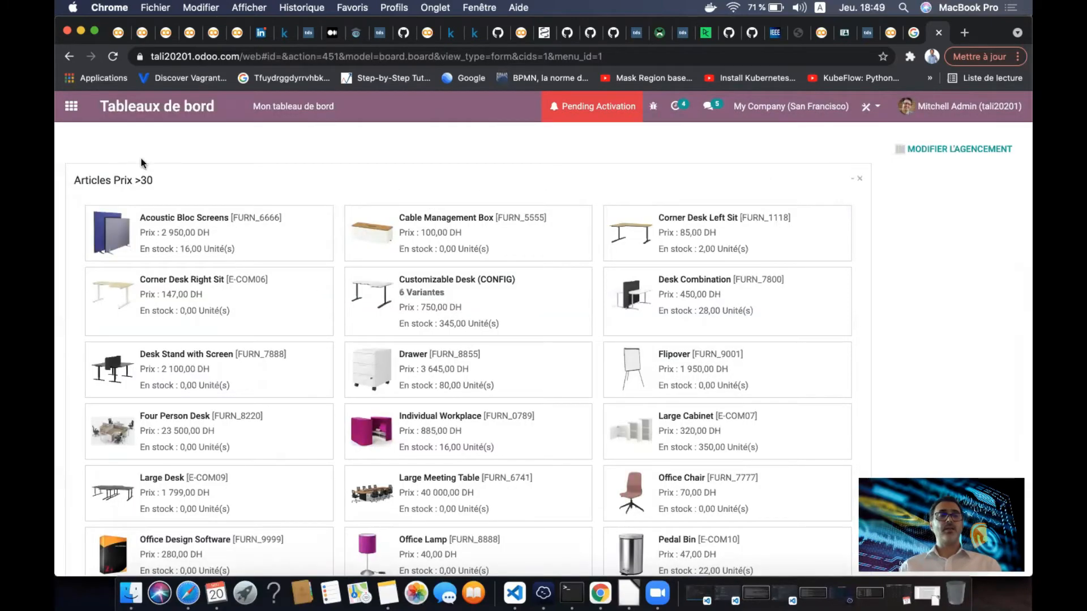
scroll(192, 295, "down", 7)
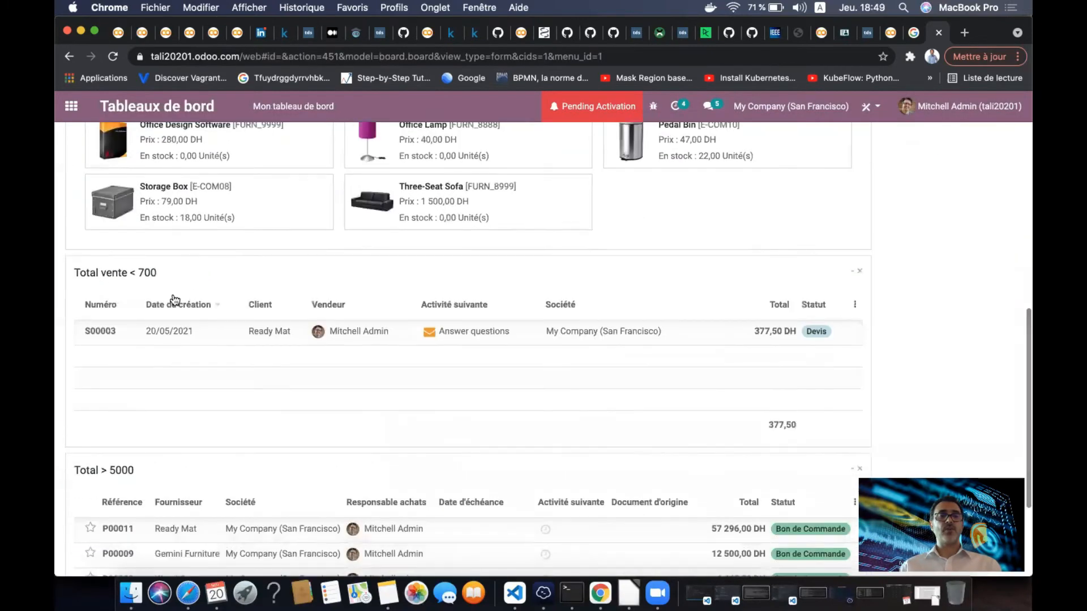
scroll(177, 364, "down", 3)
scroll(179, 363, "up", 10)
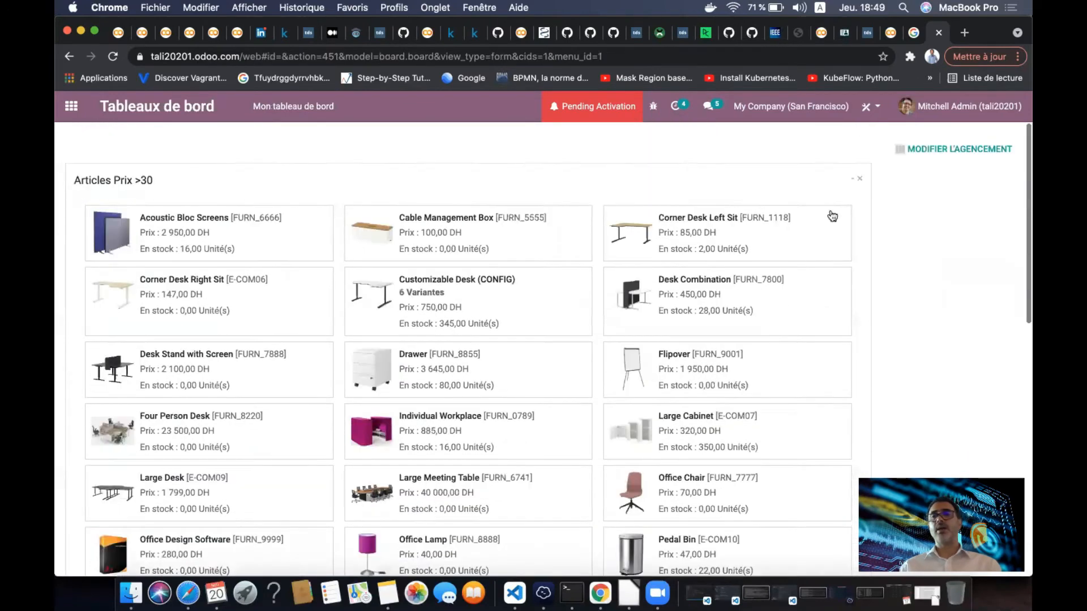
Try the dashboard layout with three equal columns, followed by the one with a narrow first column and a wide second column
left_click(971, 146)
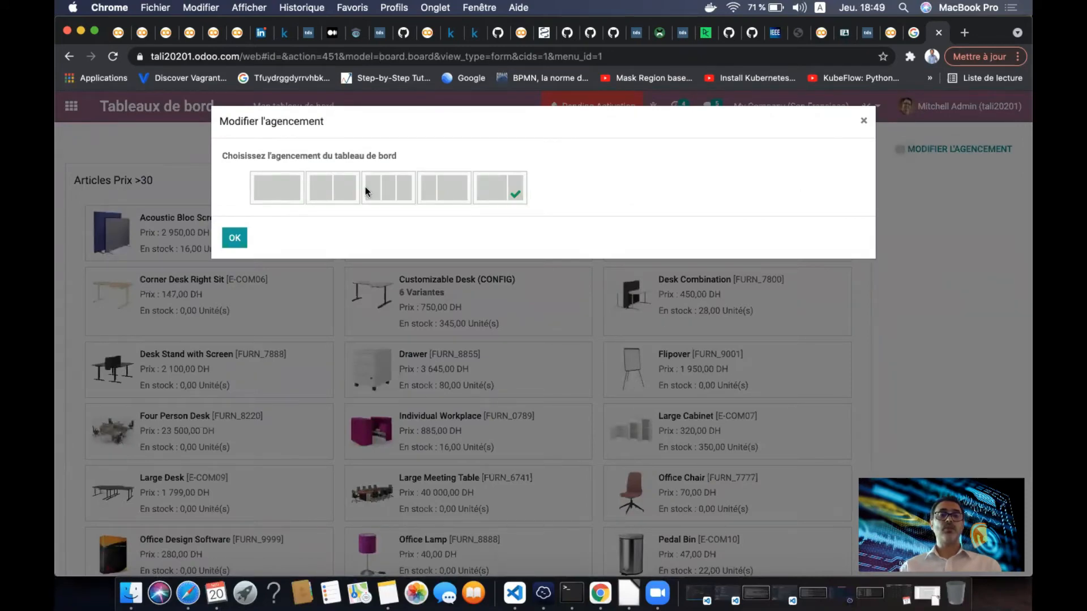
left_click(385, 187)
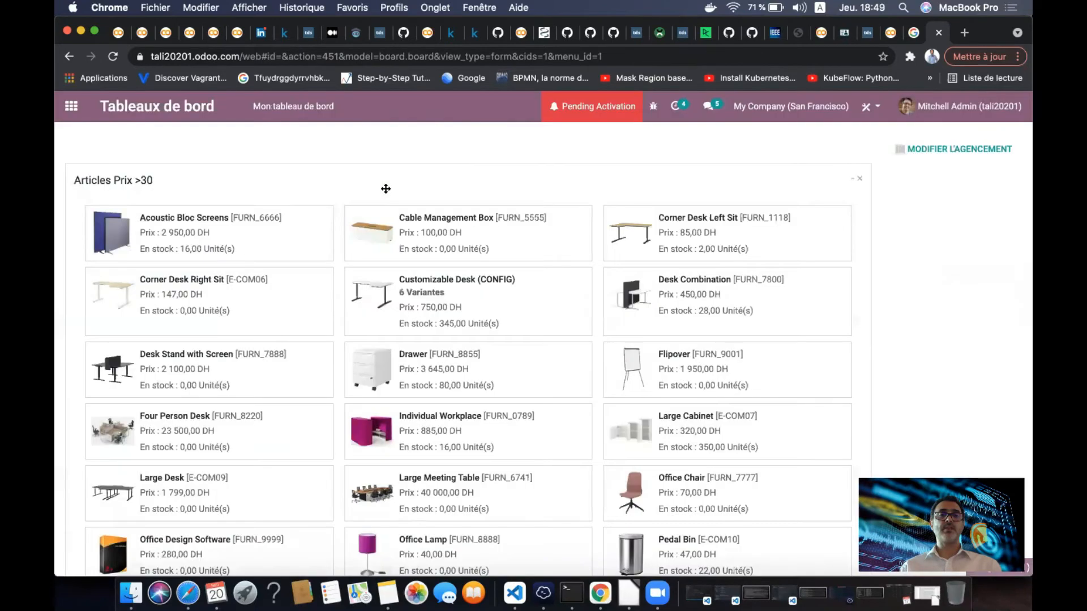
left_click(943, 142)
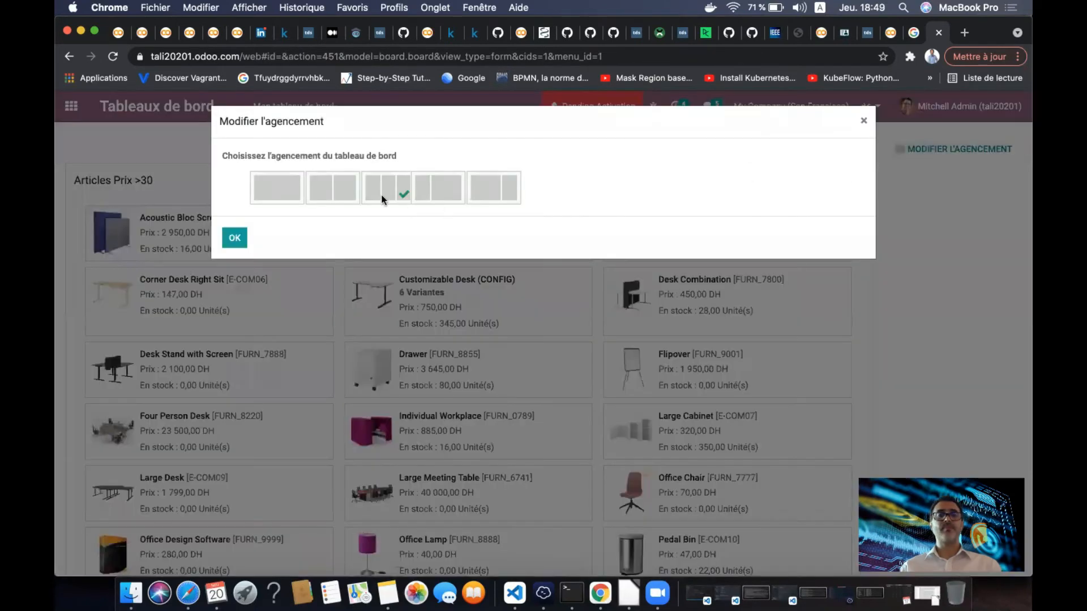
left_click(445, 195)
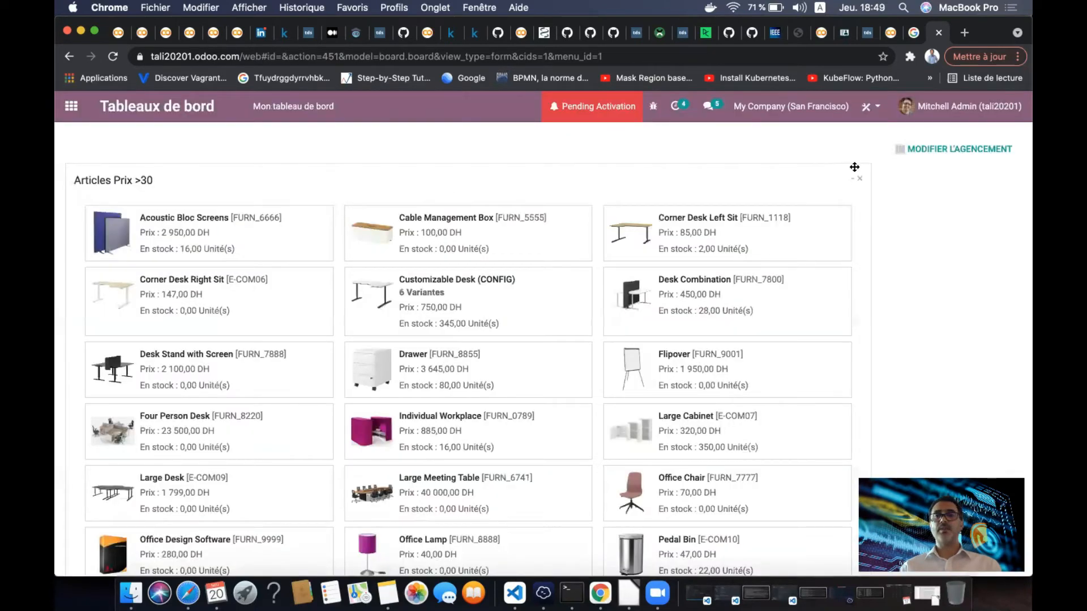
Collapse the "Articles Prix >30", "Total vente < 700" and "Total > 5000" views on the dashboard
scroll(936, 246, "down", 10)
scroll(936, 249, "up", 10)
left_click(850, 179)
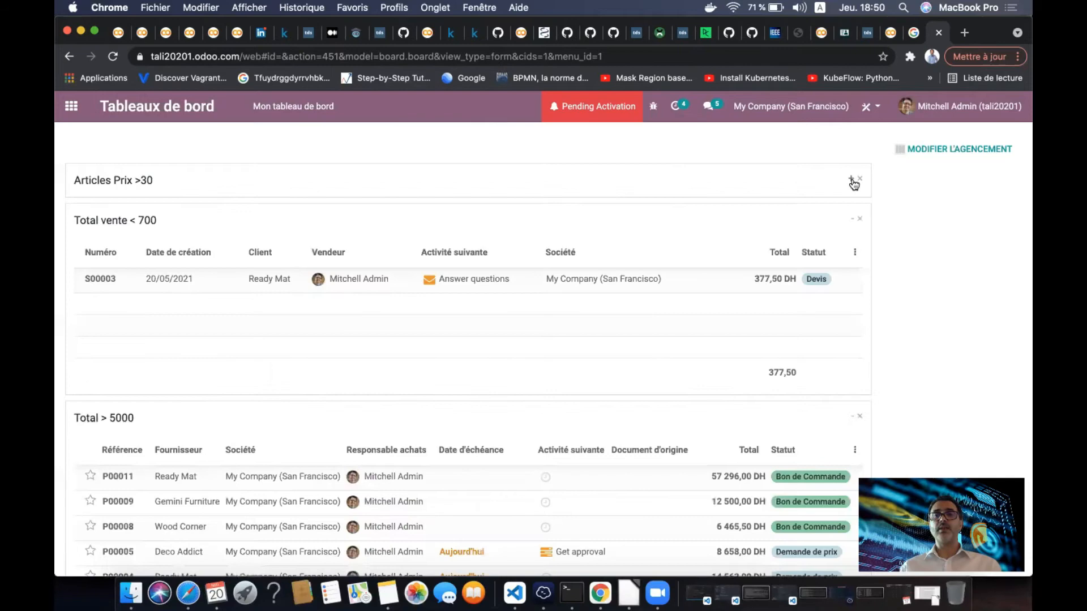
left_click(851, 220)
left_click(854, 259)
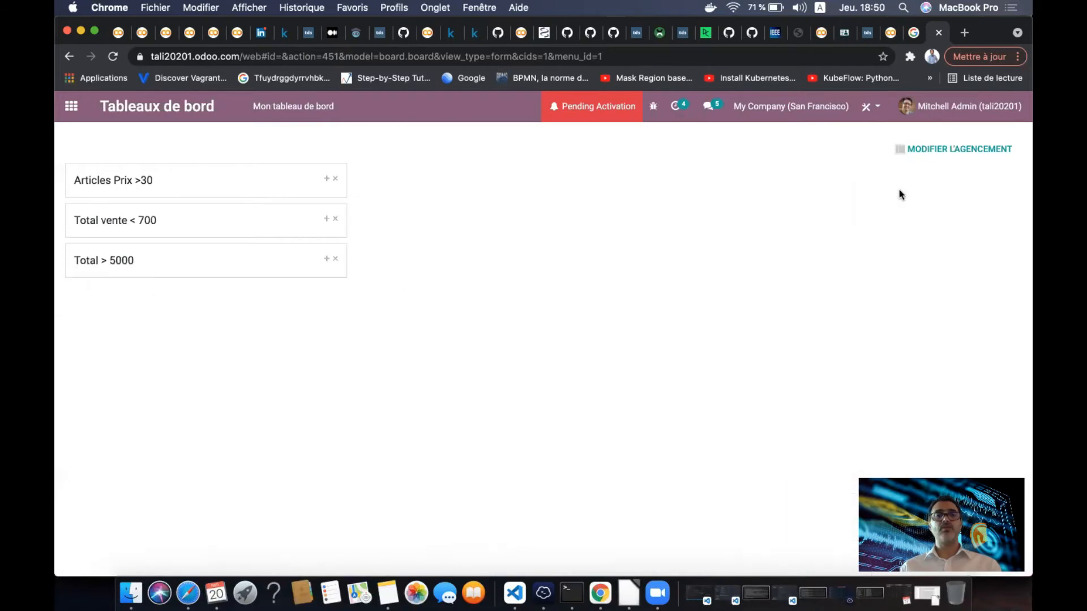
Change the dashboard layout to two equal columns and move the "Total vente < 700" view to the second column
left_click(936, 149)
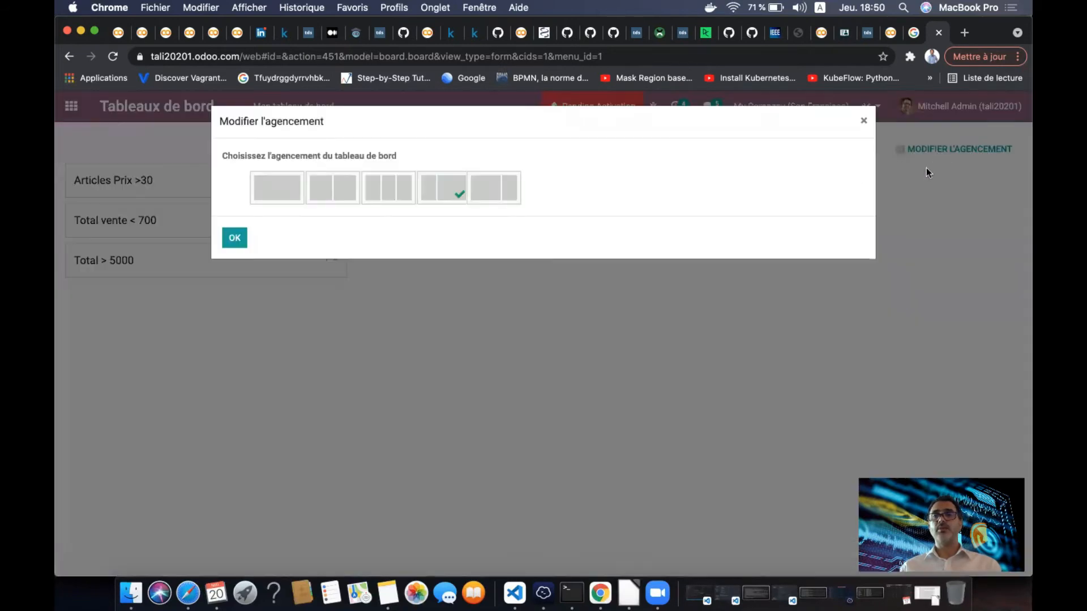
left_click(336, 195)
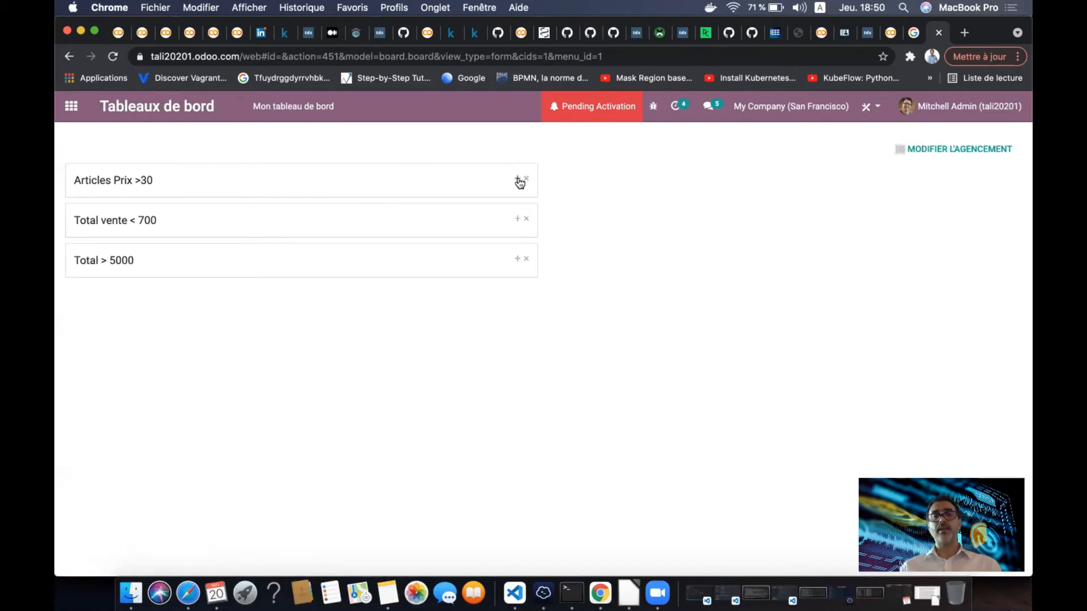
left_click_drag(440, 215, 935, 170)
left_click_drag(541, 220, 450, 222)
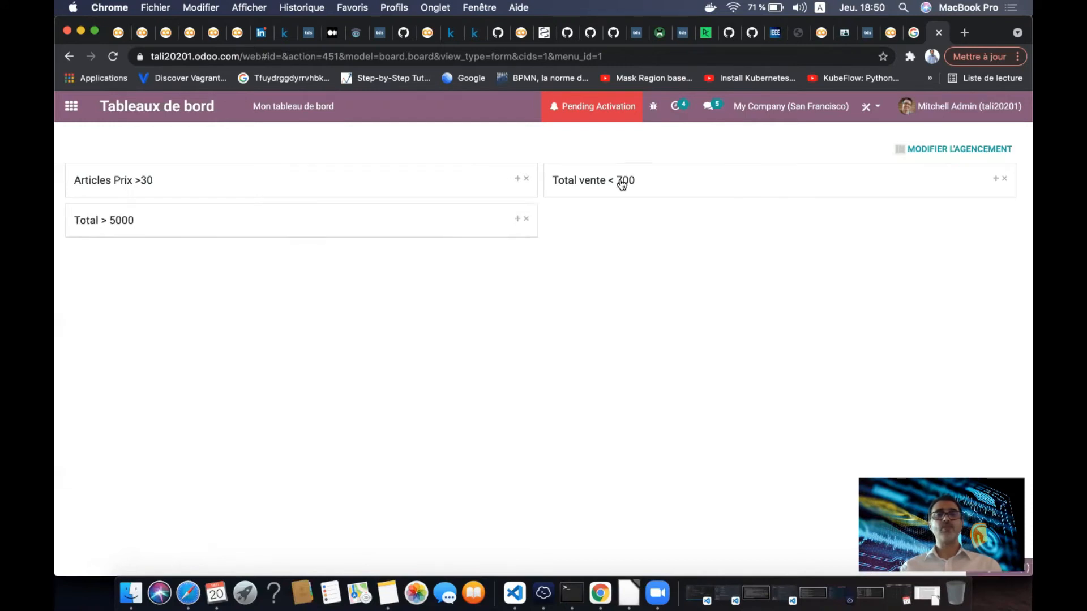
Expand the "Articles Prix >30" and "Total vente < 700" views and look through the rearranged dashboard
left_click(518, 180)
left_click(995, 180)
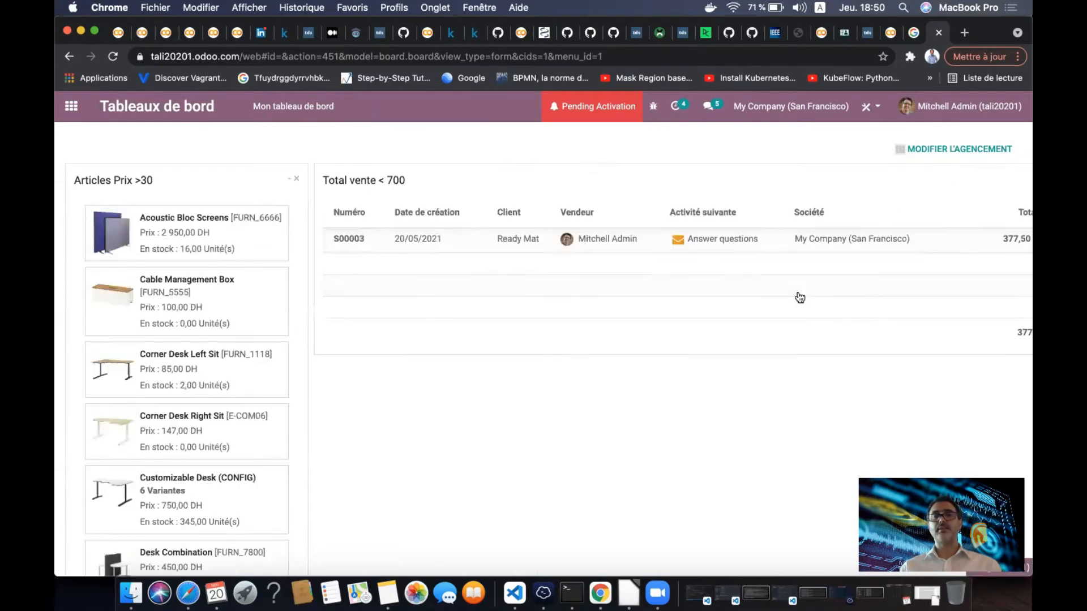
scroll(797, 291, "down", 10)
scroll(797, 296, "down", 6)
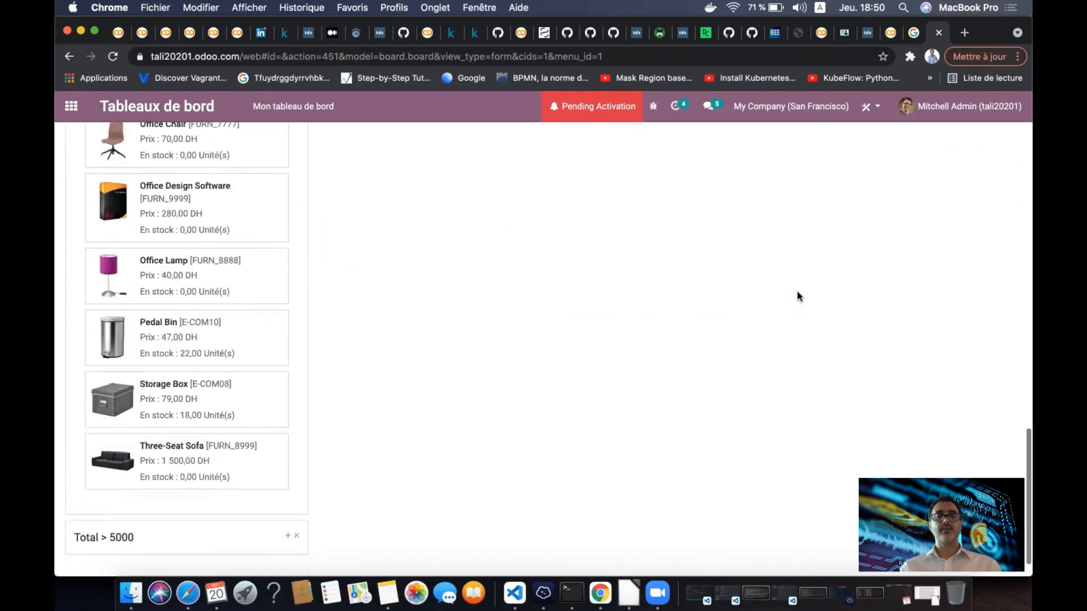
Expand the "Total > 5000" view on the dashboard and look through the complete arrangement
left_click(290, 537)
scroll(556, 404, "up", 4)
scroll(877, 324, "down", 4)
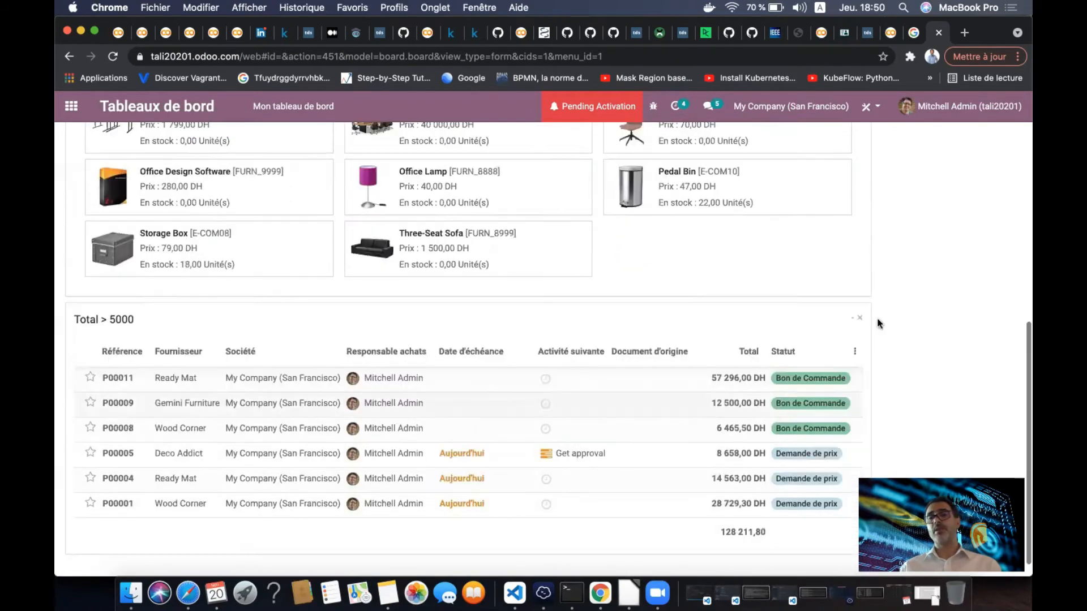
scroll(911, 316, "up", 10)
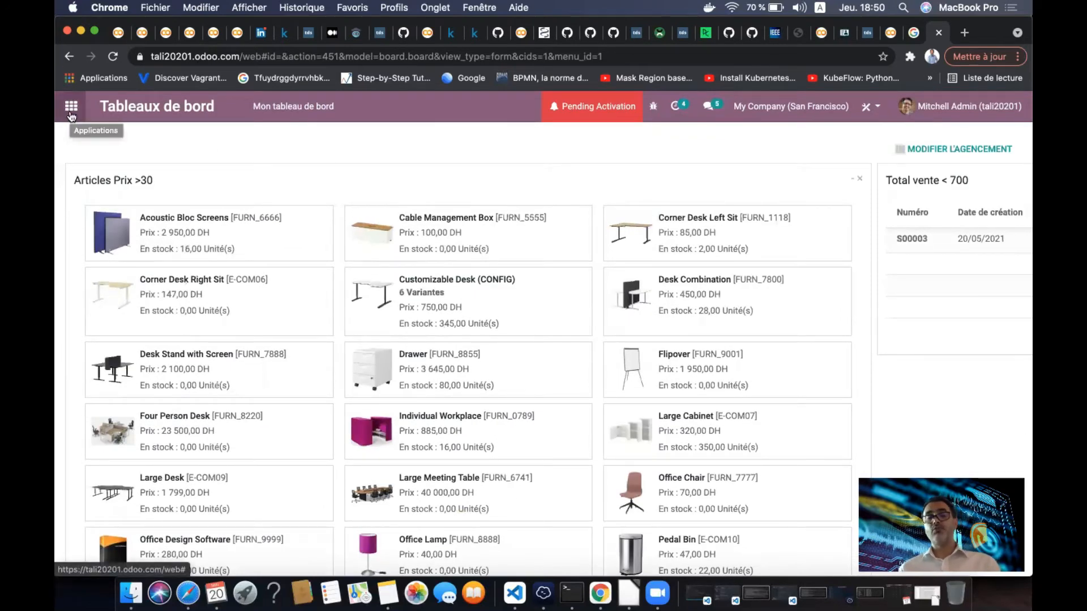
Open the Achats application and group the purchase requests by Fournisseur
left_click(71, 106)
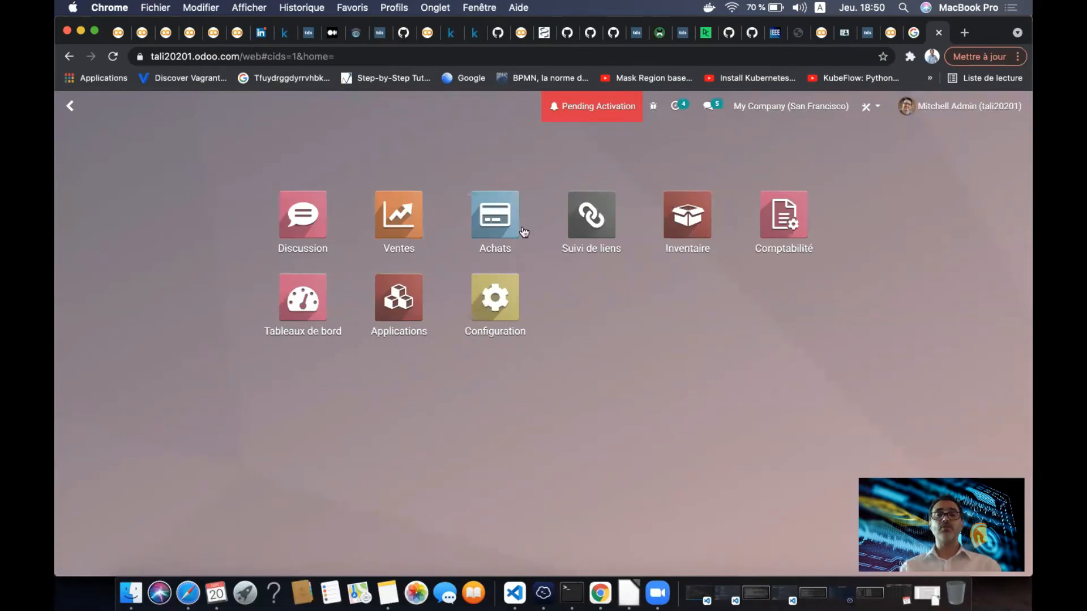
left_click(499, 213)
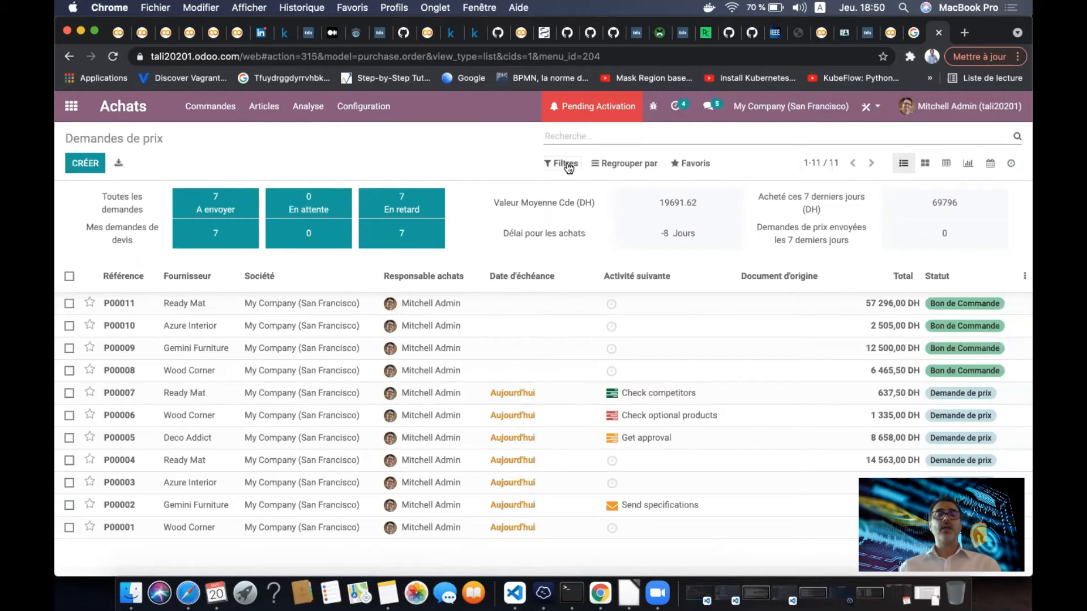
left_click(624, 170)
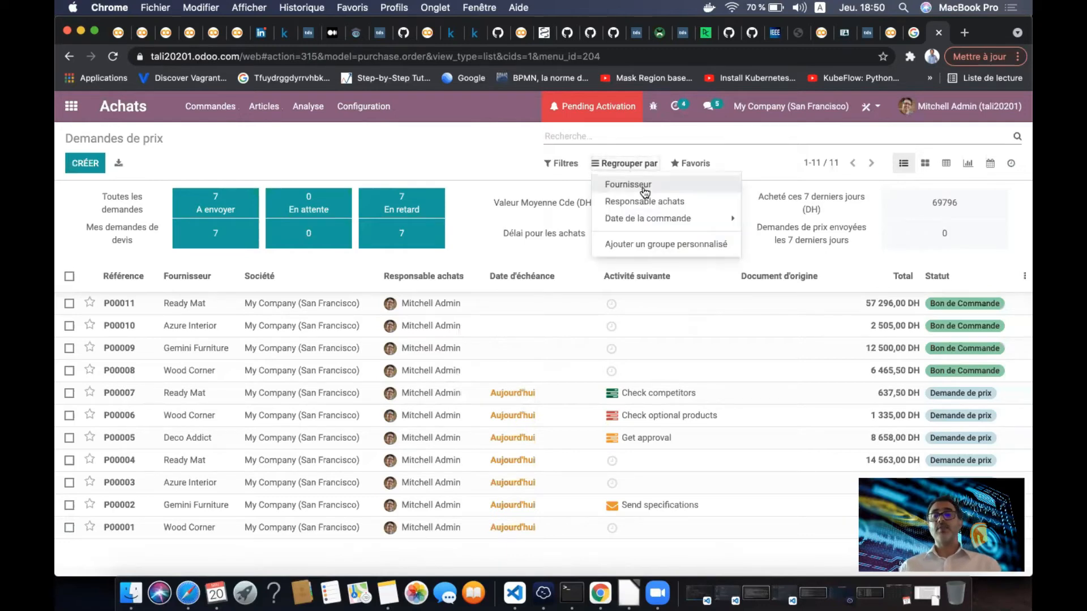
left_click(638, 189)
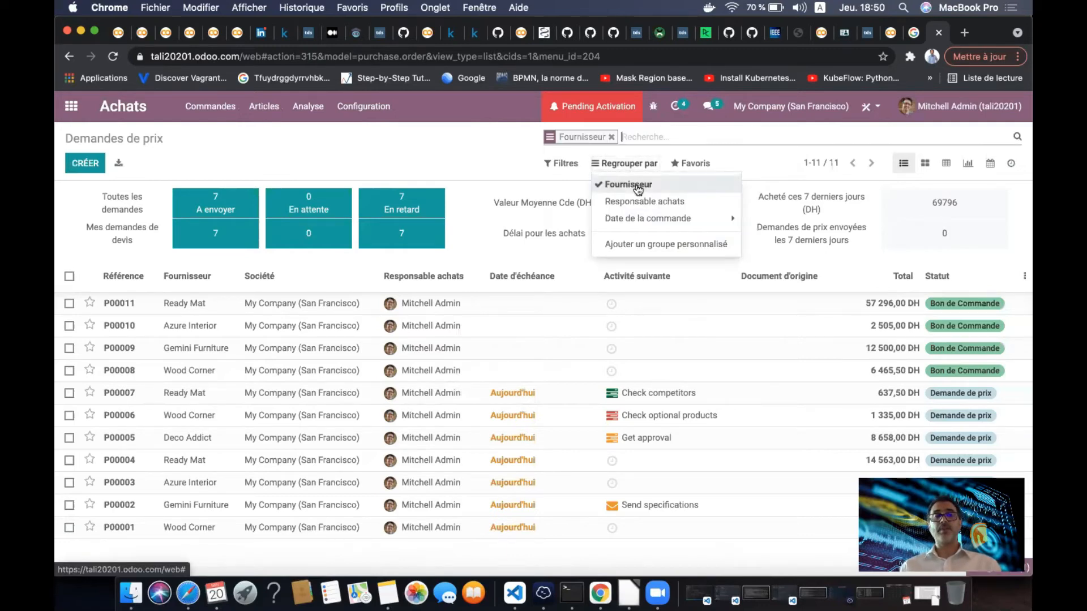
left_click(409, 144)
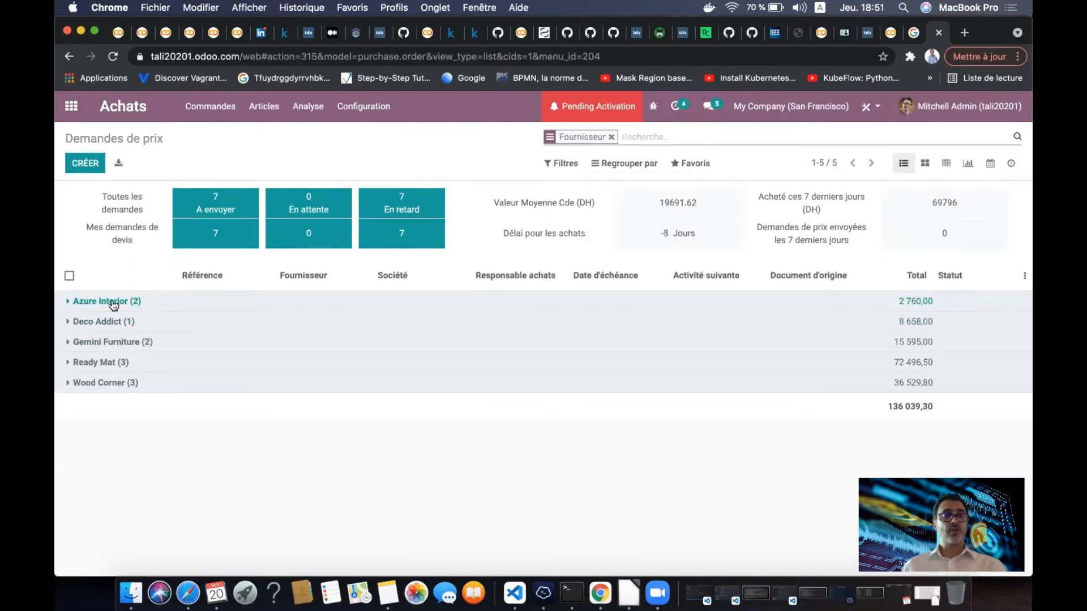
Expand the Azure Interior, Deco Addict, Gemini Furniture, Ready Mat and Wood Corner groups to examine their orders and totals
left_click(141, 306)
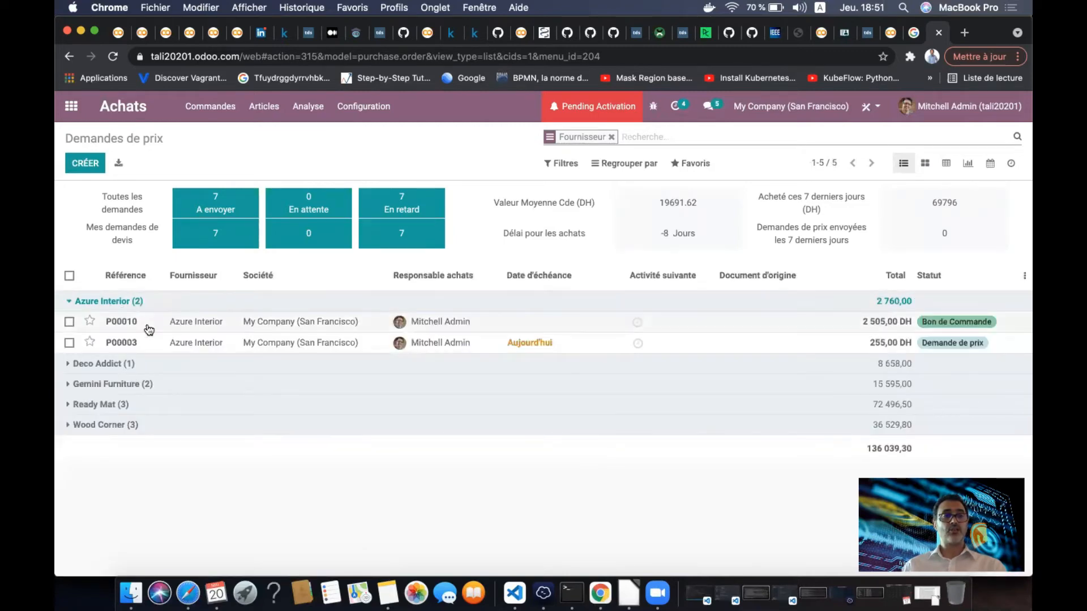
left_click(121, 367)
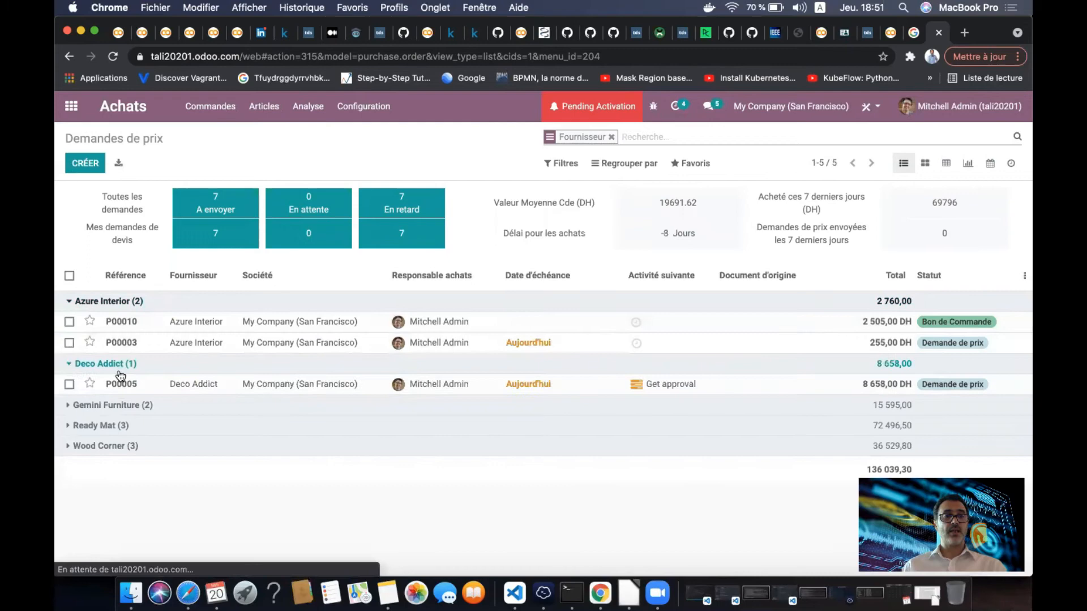
left_click(117, 405)
left_click(119, 469)
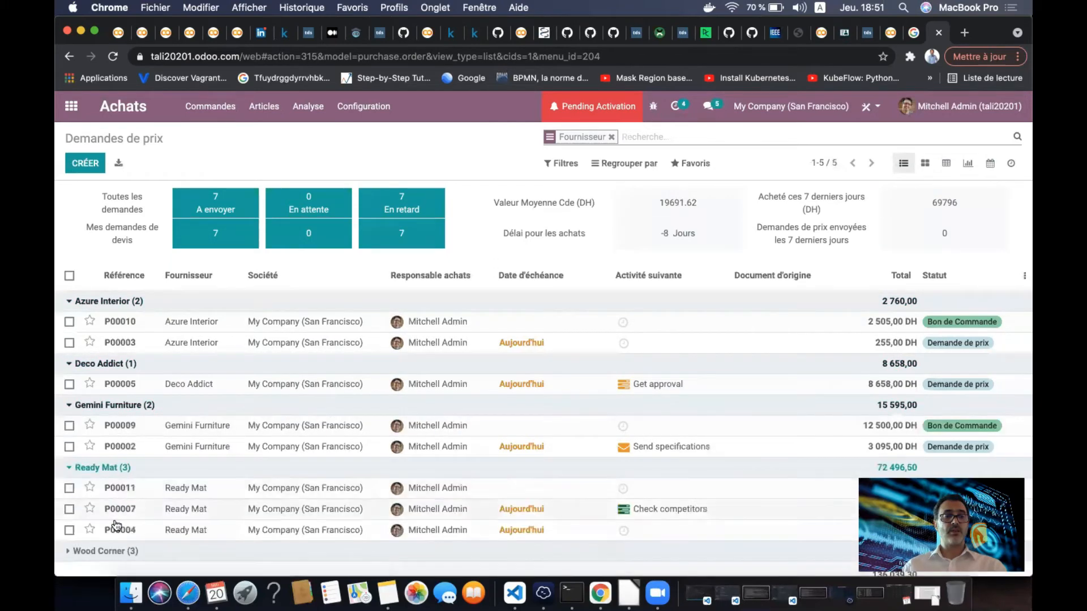
left_click(116, 550)
scroll(116, 552, "down", 3)
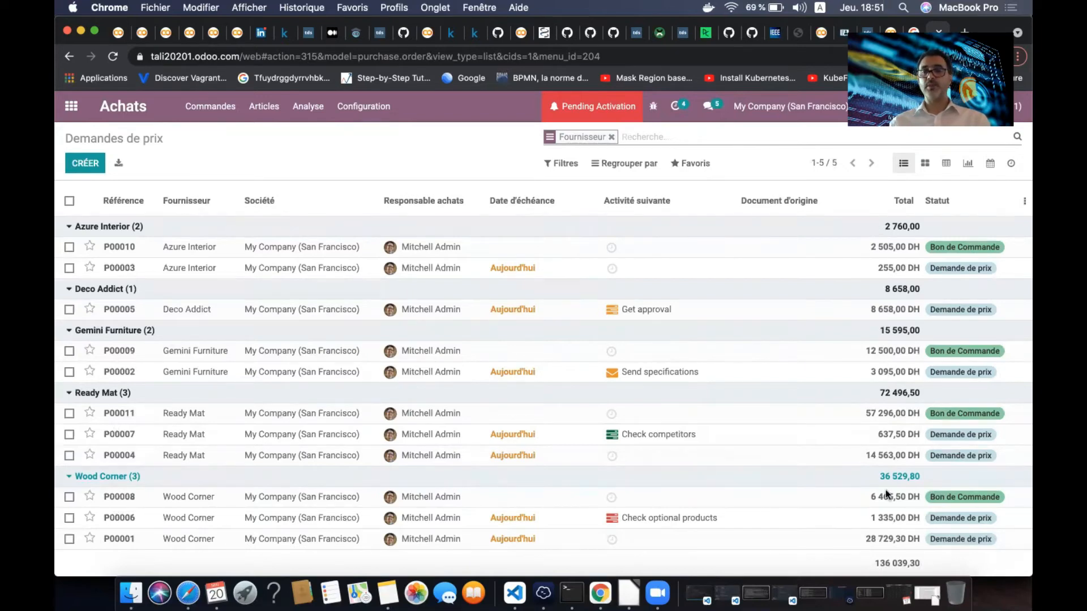
Select orders P00010, P00005 and P00002 to check their combined total, and clear the selection again
left_click(69, 248)
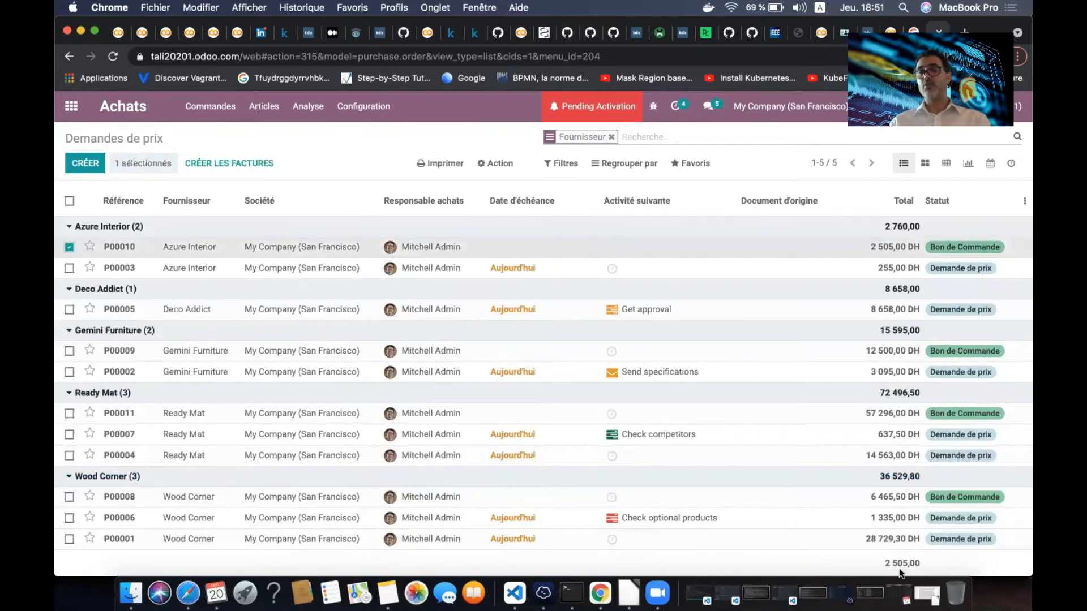
left_click(69, 309)
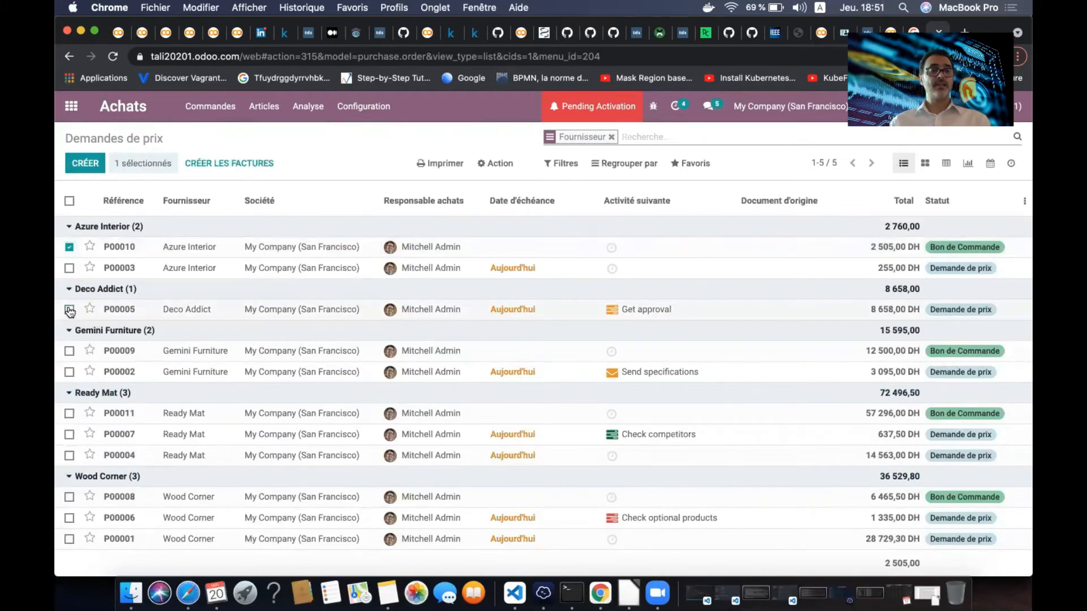
left_click(68, 373)
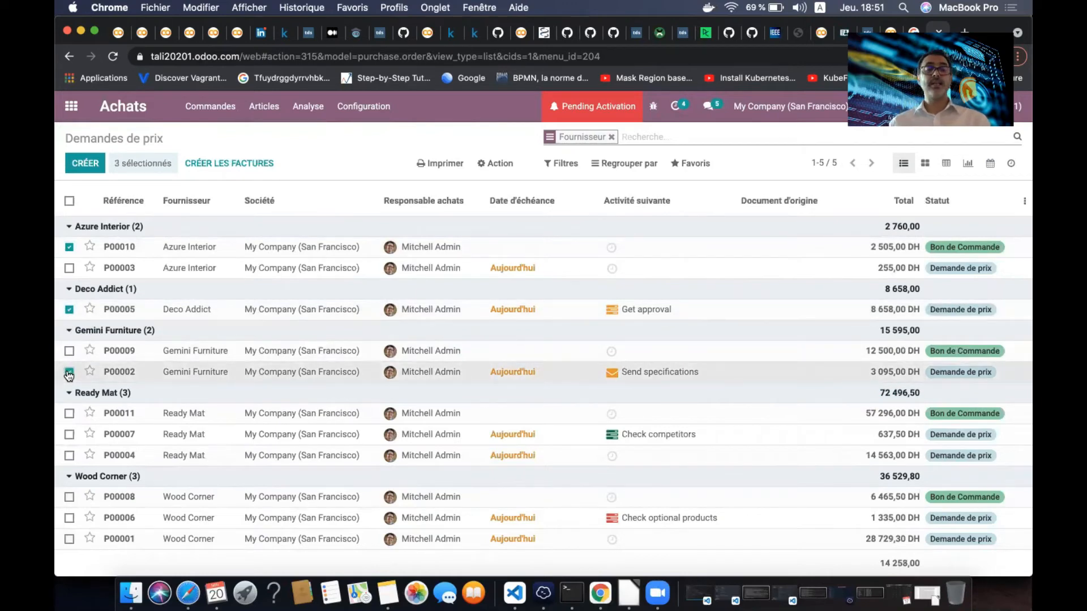
left_click(69, 247)
left_click(68, 309)
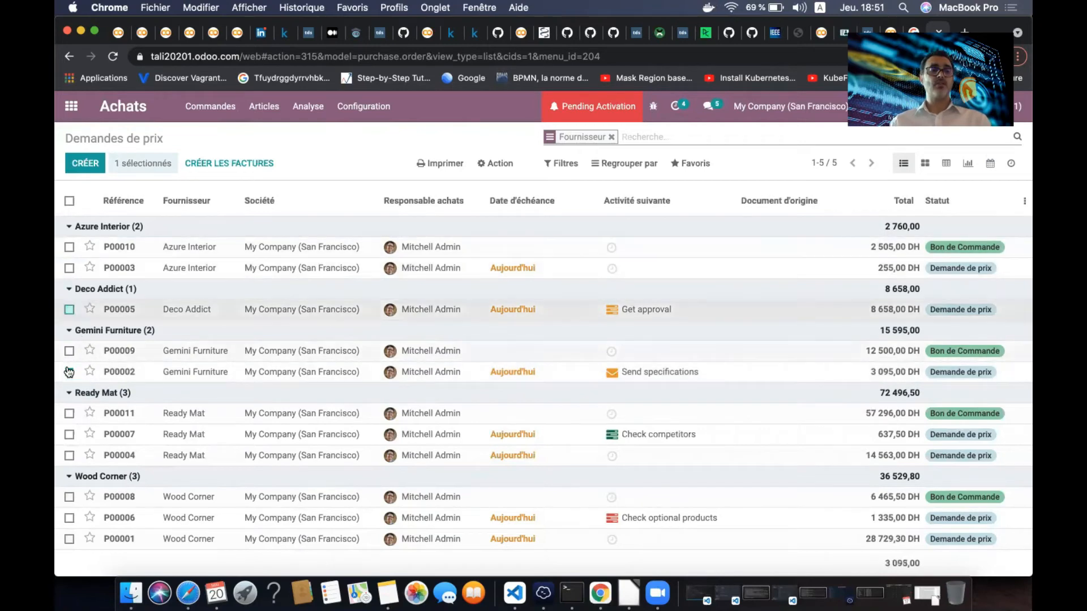
left_click(68, 373)
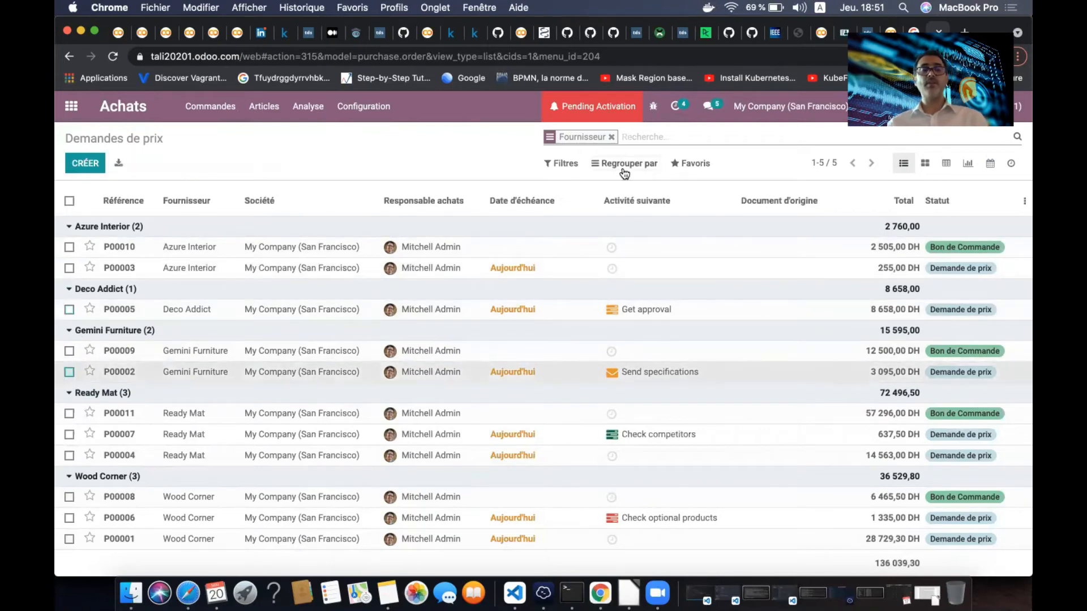
Add Responsable achats as a second grouping level under Fournisseur and expand the subgroup under Azure Interior
left_click(625, 171)
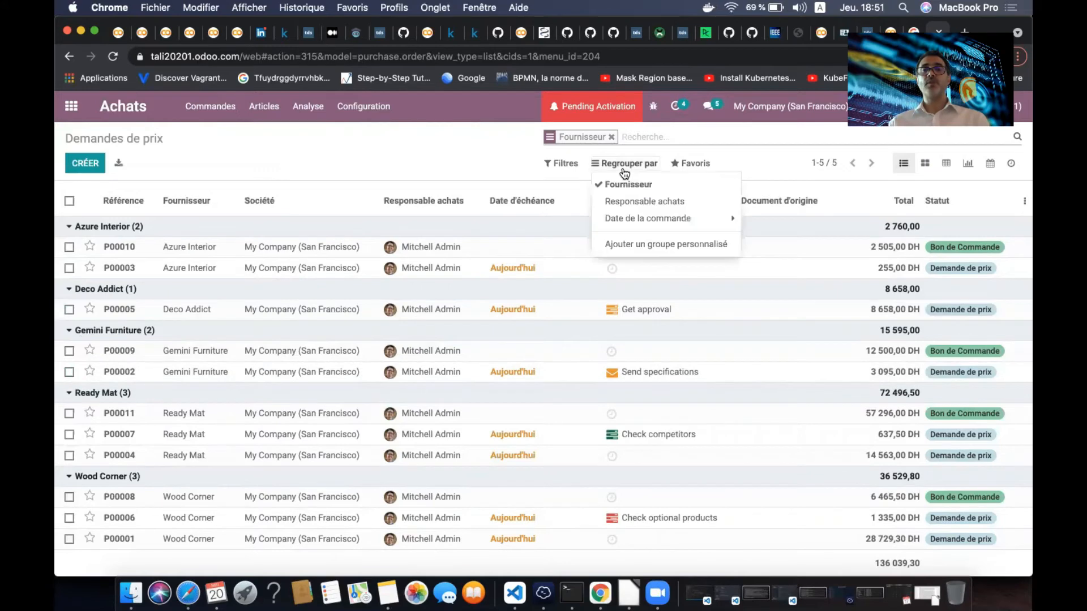
left_click(637, 202)
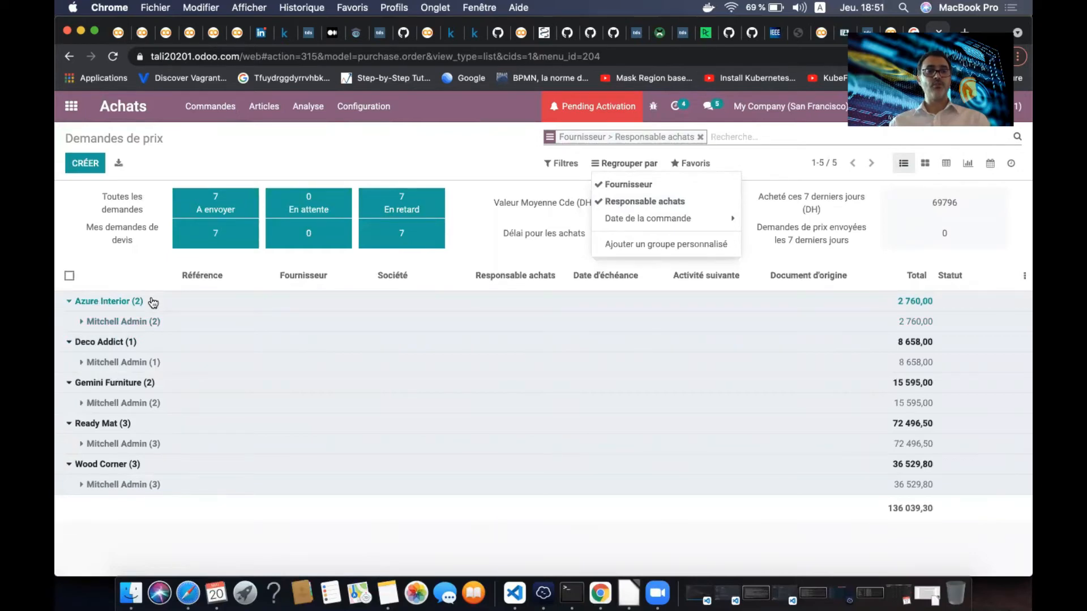
left_click(134, 322)
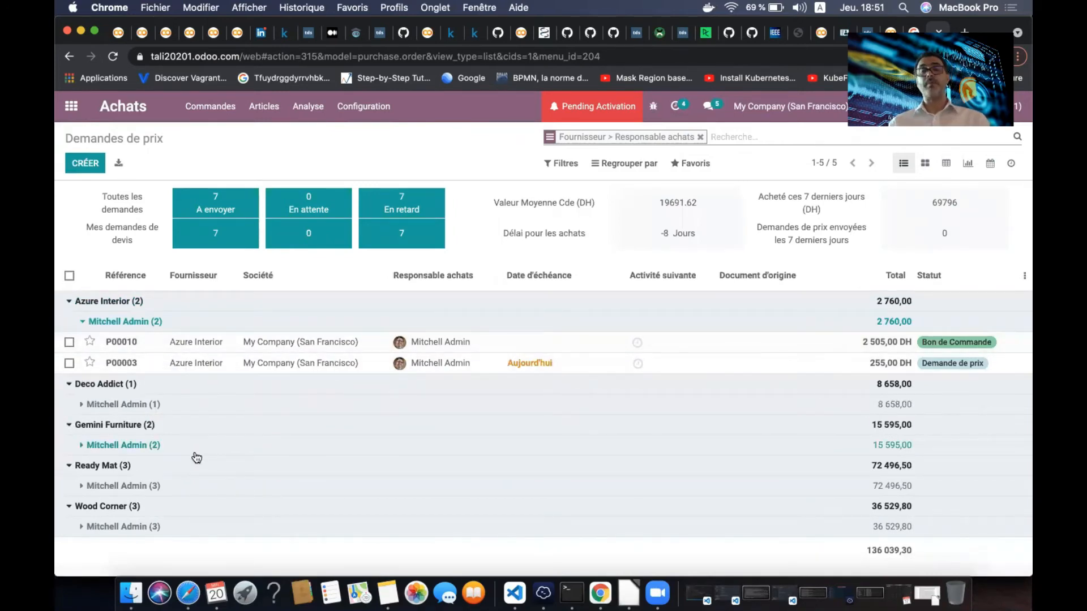
Remove both groupings and regroup the purchase requests by Responsable achats first and Fournisseur second
left_click(644, 167)
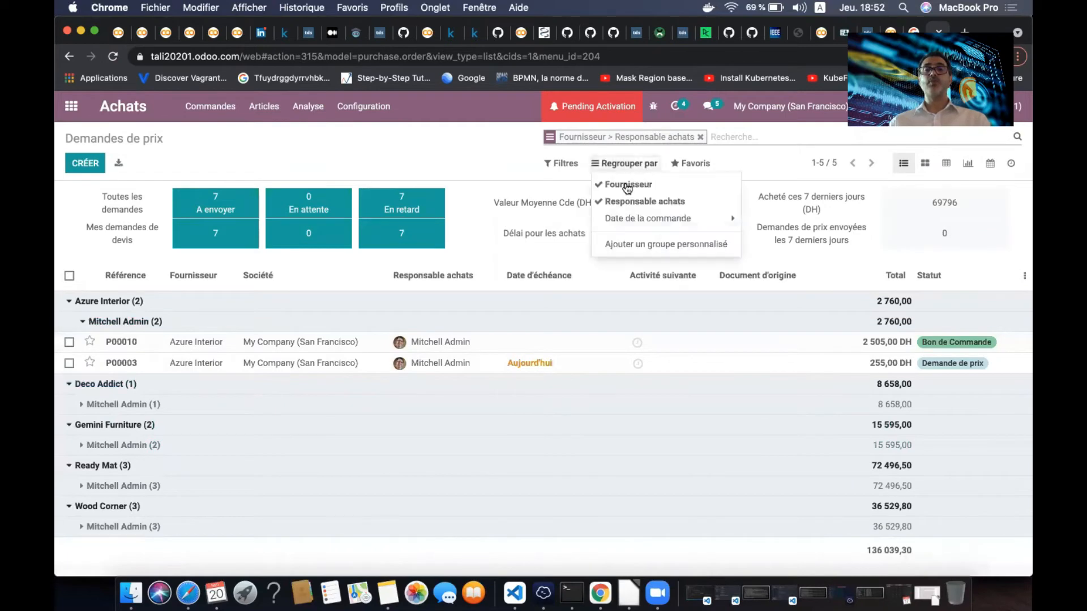
left_click(627, 186)
left_click(623, 201)
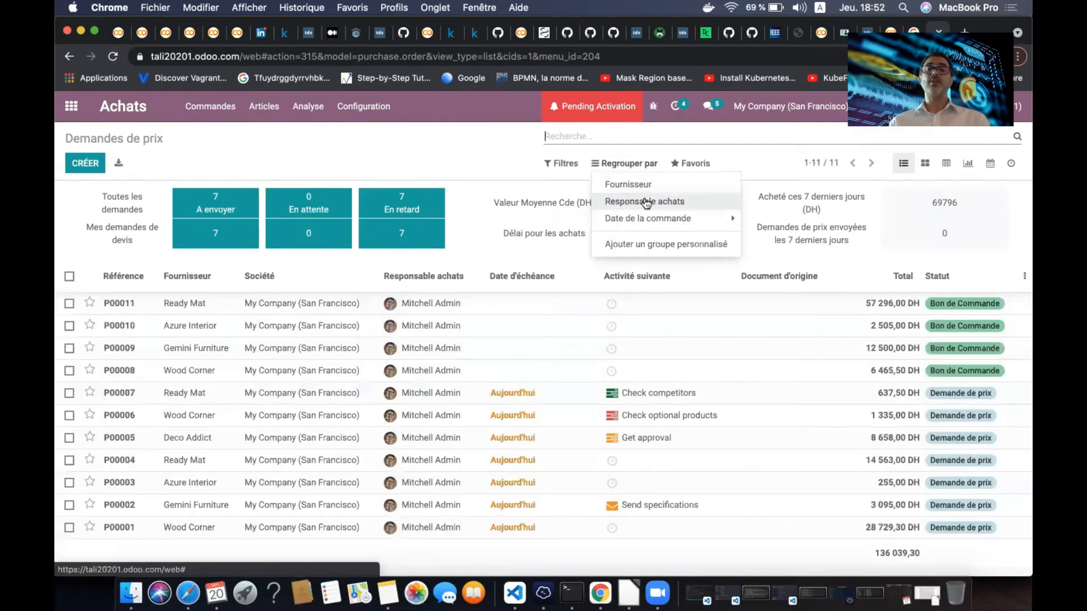
left_click(646, 202)
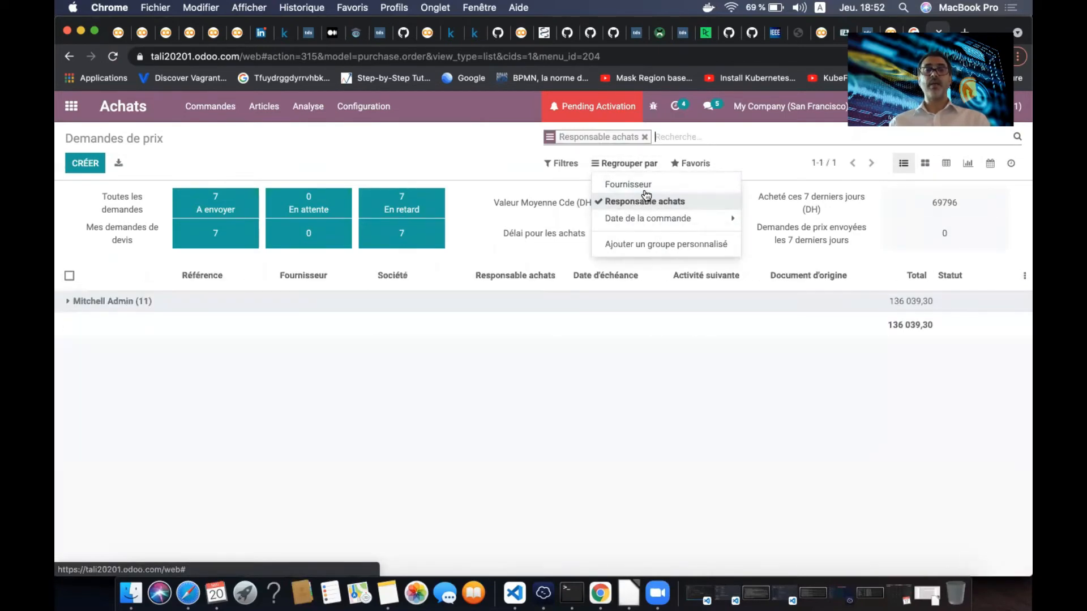
left_click(629, 184)
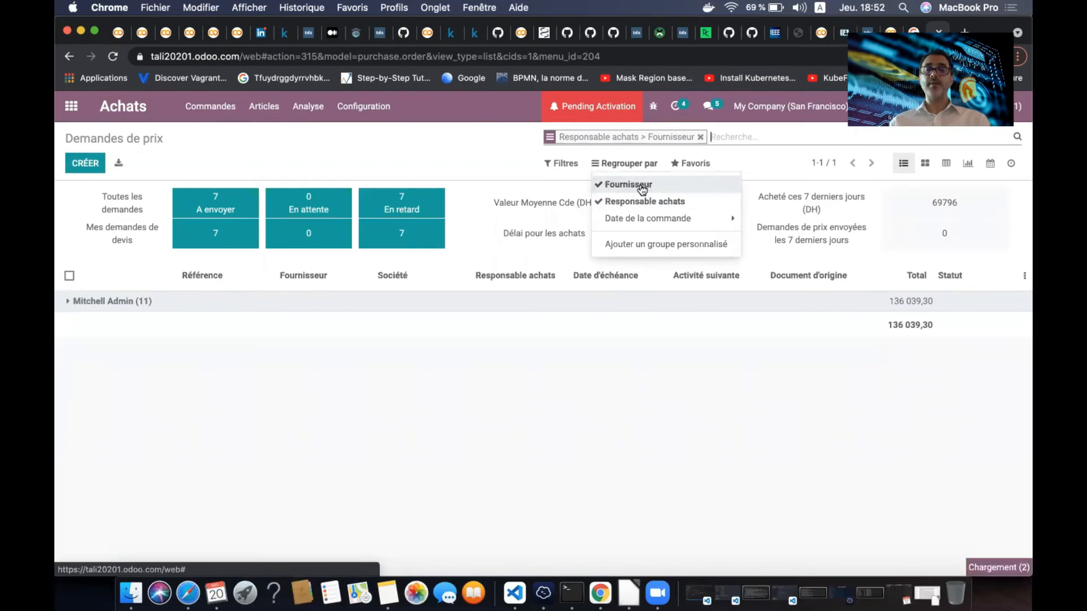
left_click(335, 443)
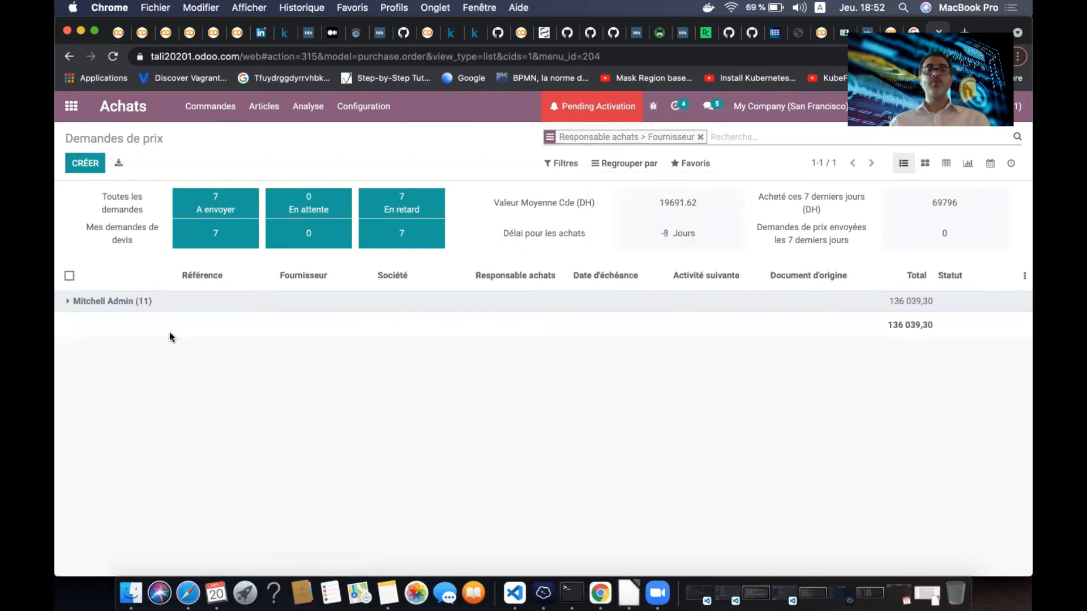
Expand the purchasing manager's group and its Azure Interior, Deco Addict, Gemini Furniture and Ready Mat subgroups
left_click(121, 303)
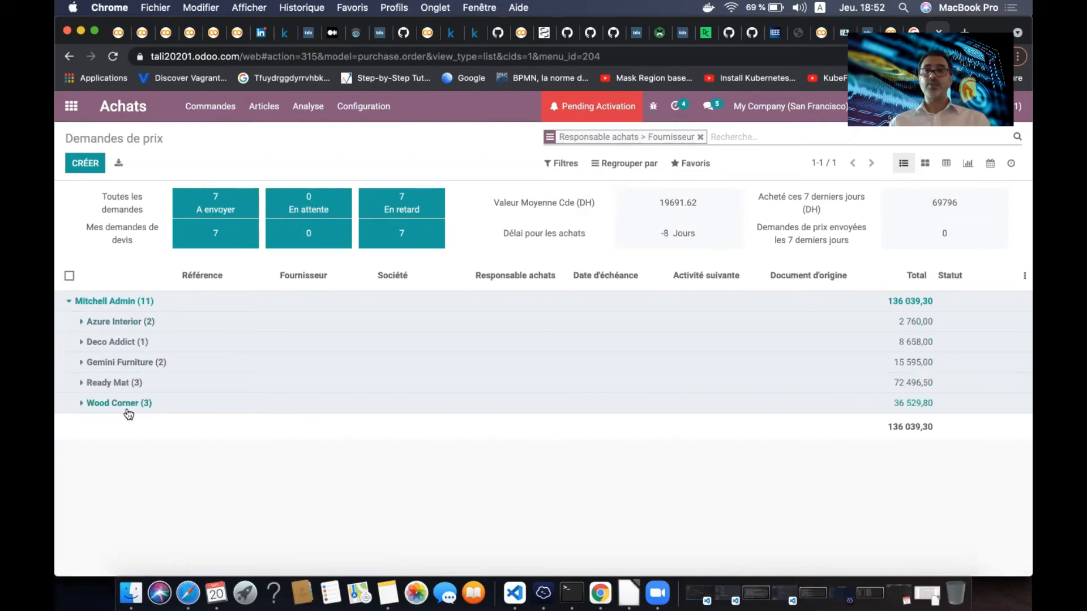
left_click(136, 322)
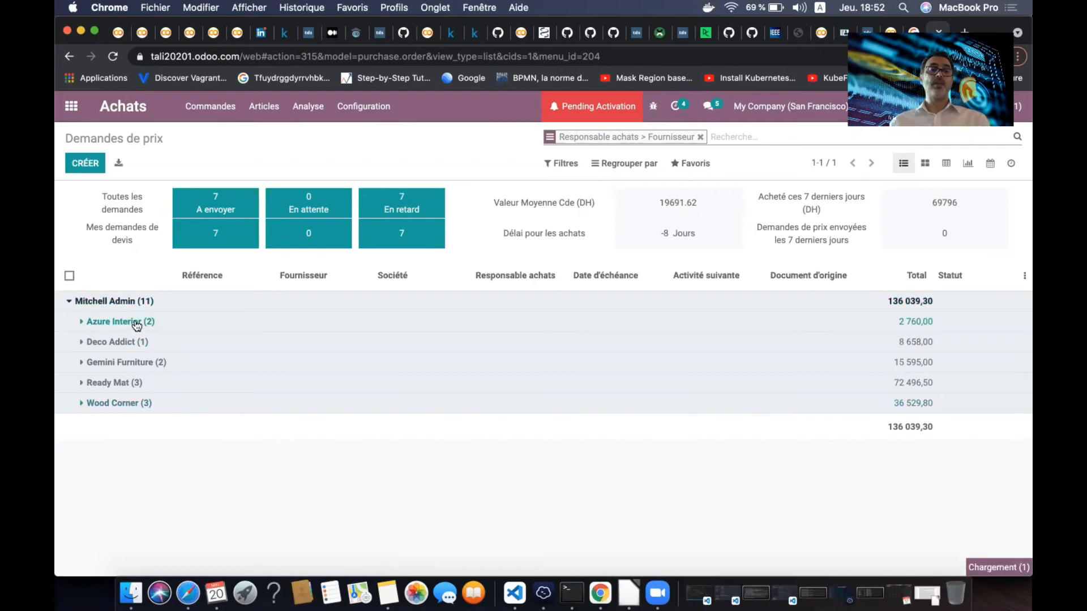
left_click(127, 385)
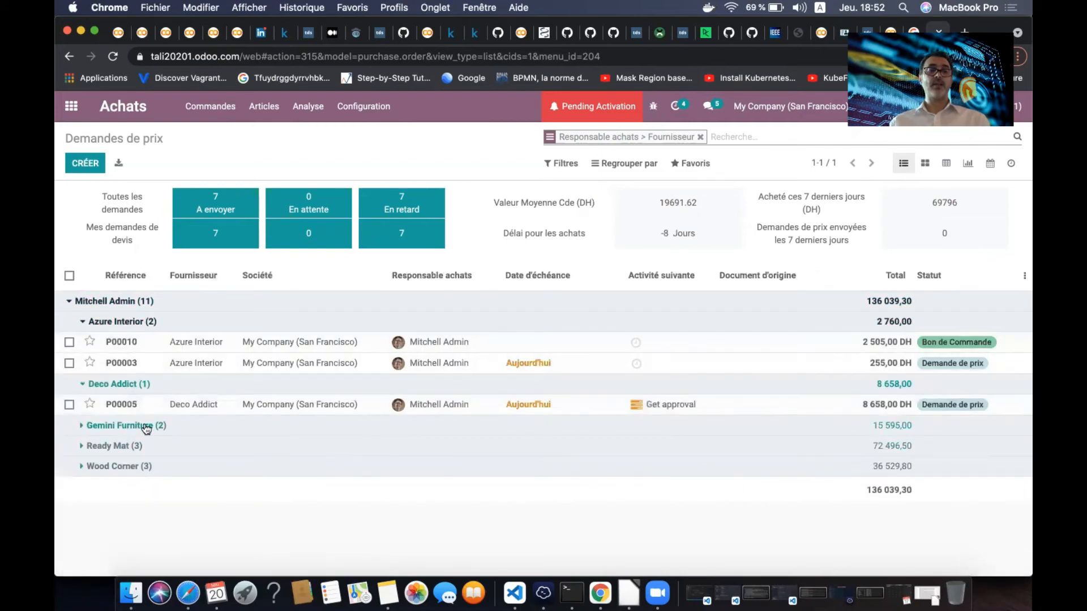
left_click(140, 426)
left_click(129, 486)
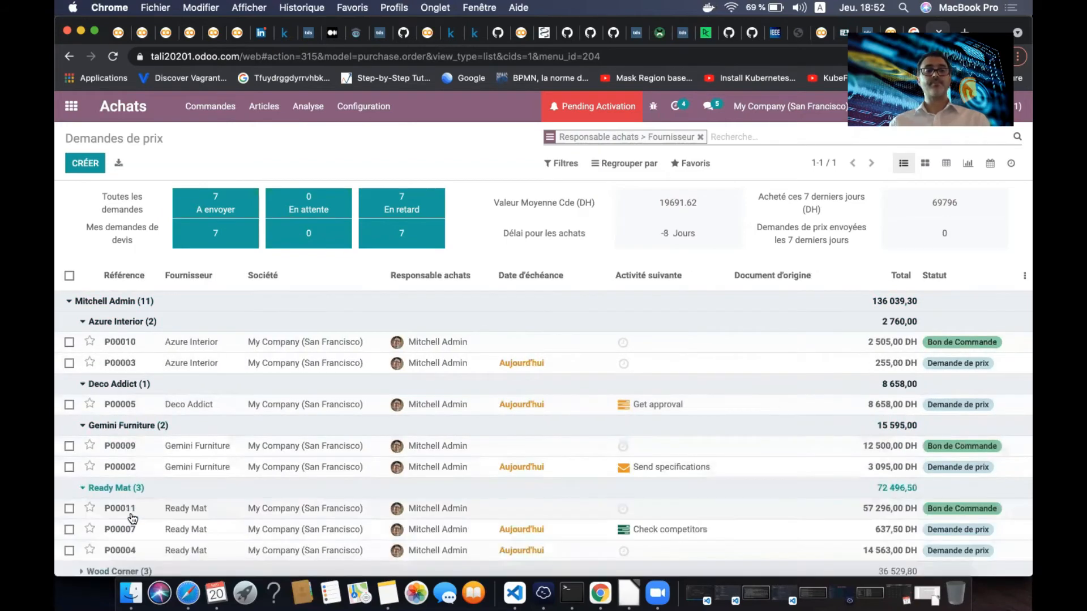
Collapse the Azure Interior, Gemini Furniture, Ready Mat and Deco Addict subgroups
left_click(86, 321)
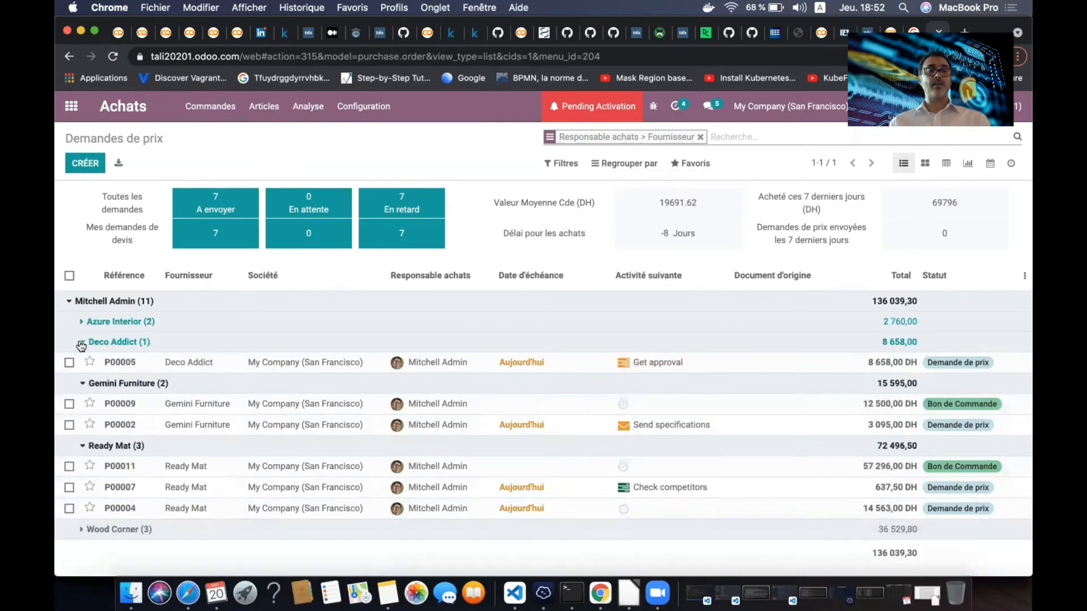
left_click(83, 383)
left_click(81, 405)
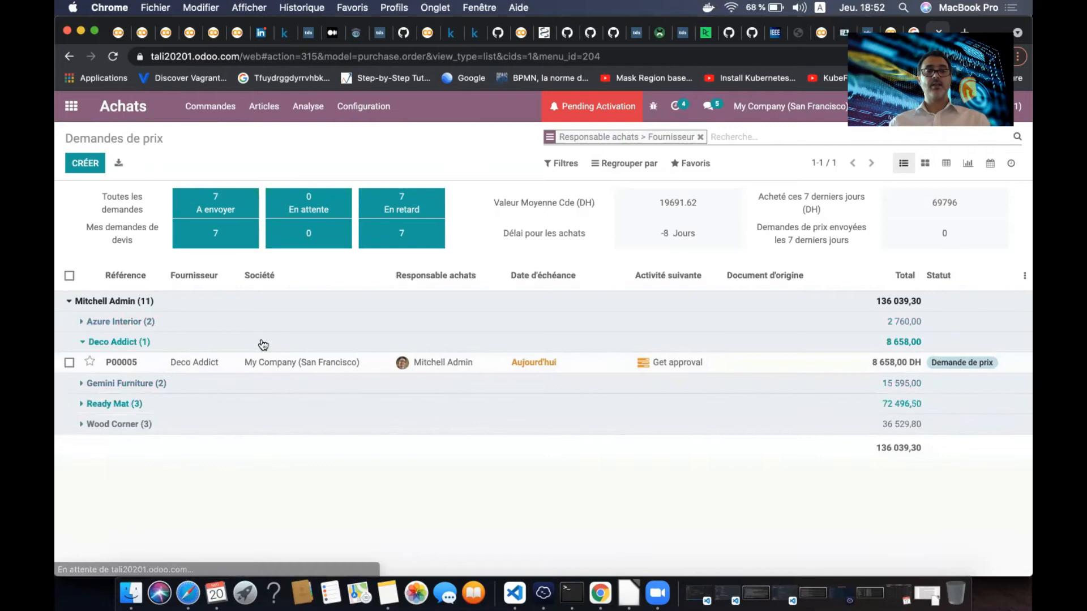
left_click(85, 342)
Add the grouped purchase request list to the personal dashboard under the name "Demandes de prix groupées par Resp et Four"
left_click(693, 163)
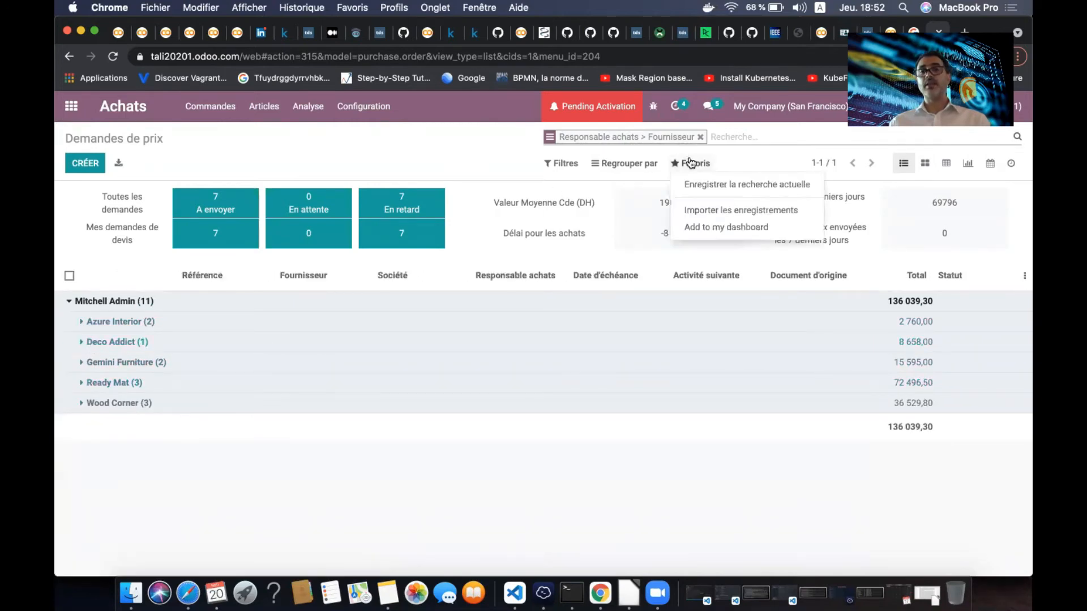
left_click(728, 228)
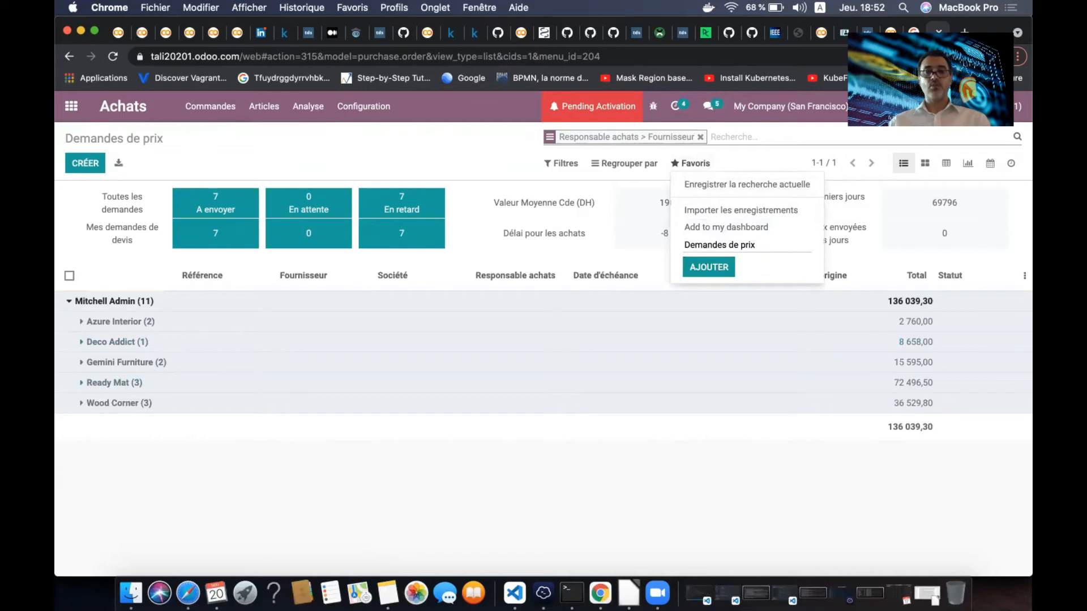
type("gr")
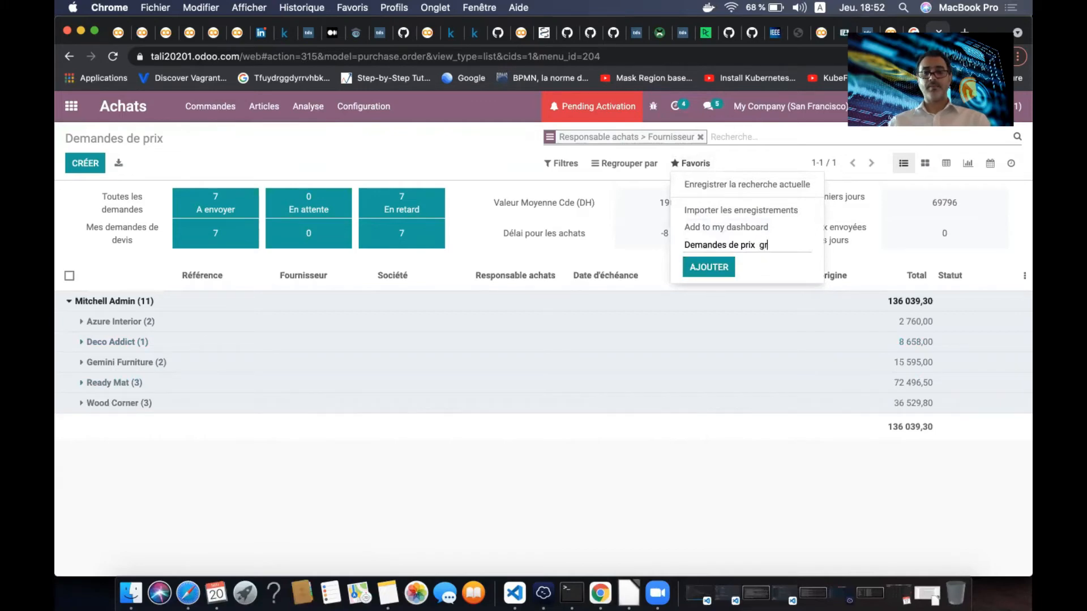
type("p")
type("ées par F")
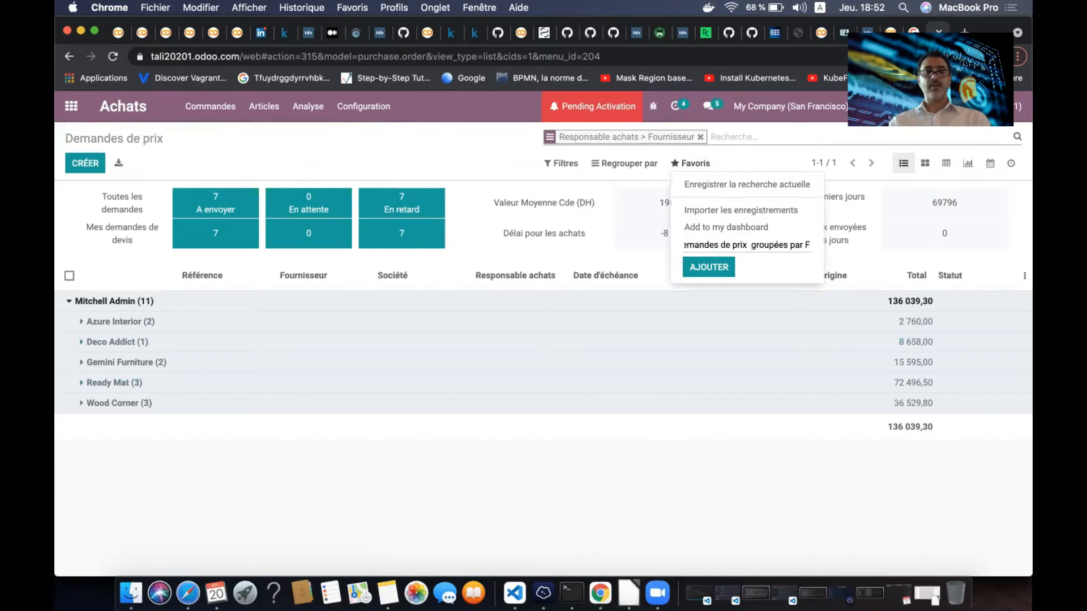
key("BackSpace")
key("BackSpace")
type("Res")
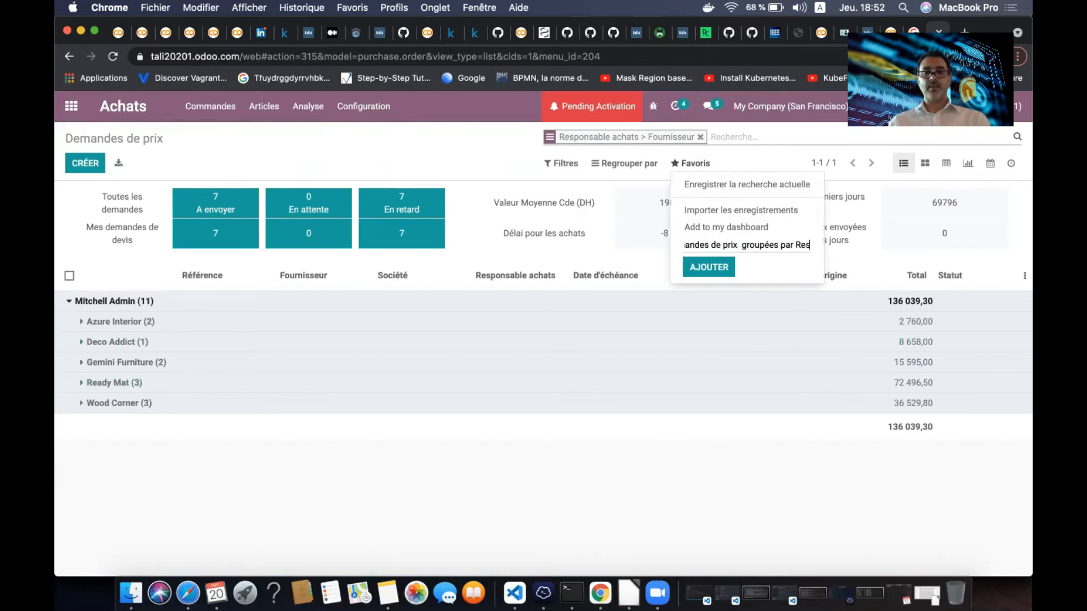
type("p et Four")
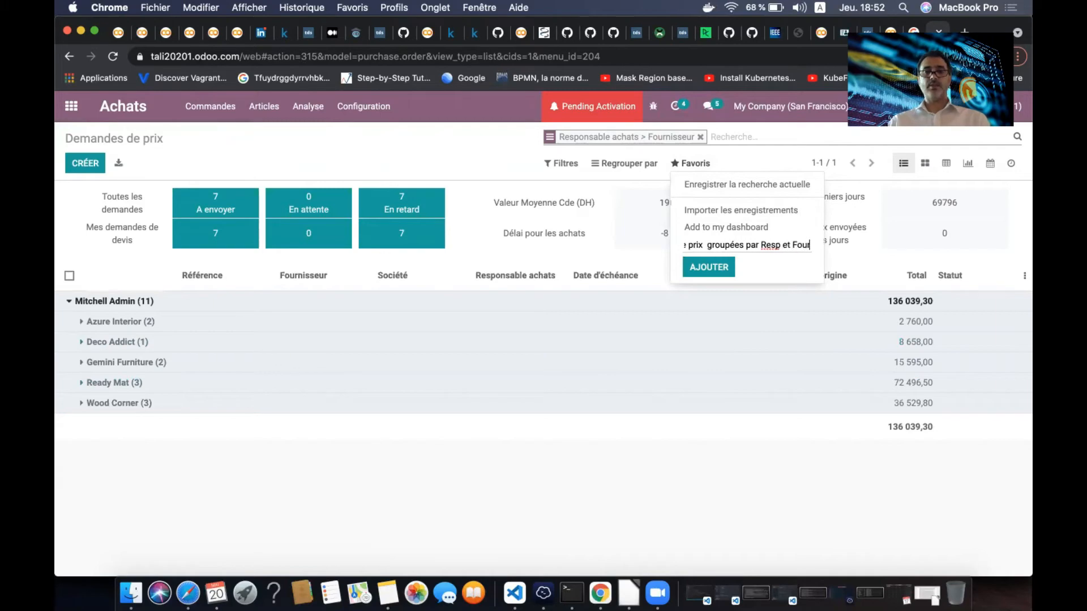
left_click(712, 267)
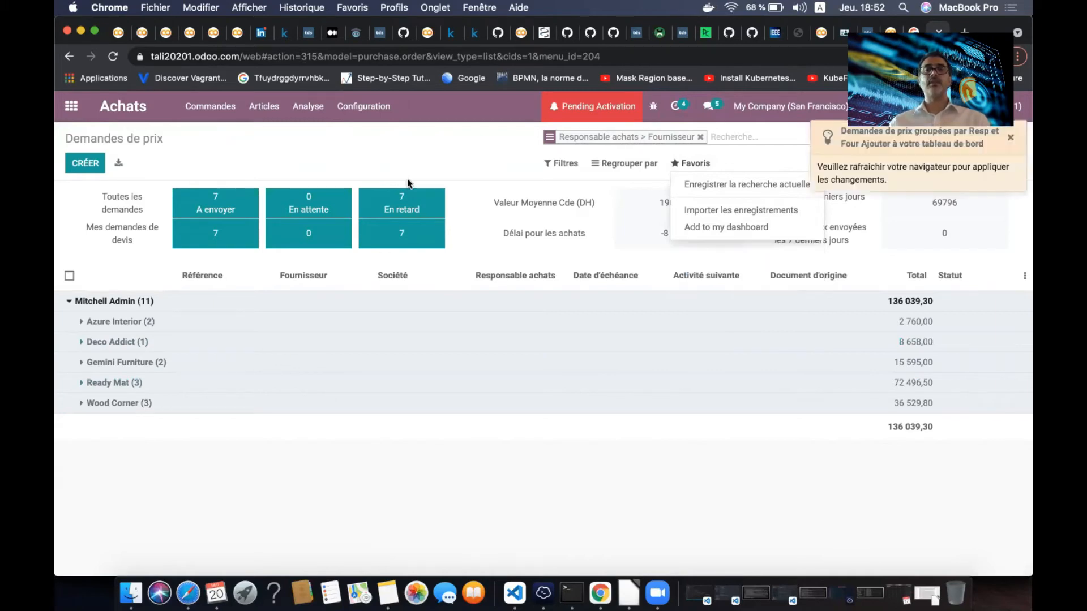
Open the personal dashboard and expand the purchasing manager's group in the Demandes de prix groupées par Resp et Four view
left_click(71, 106)
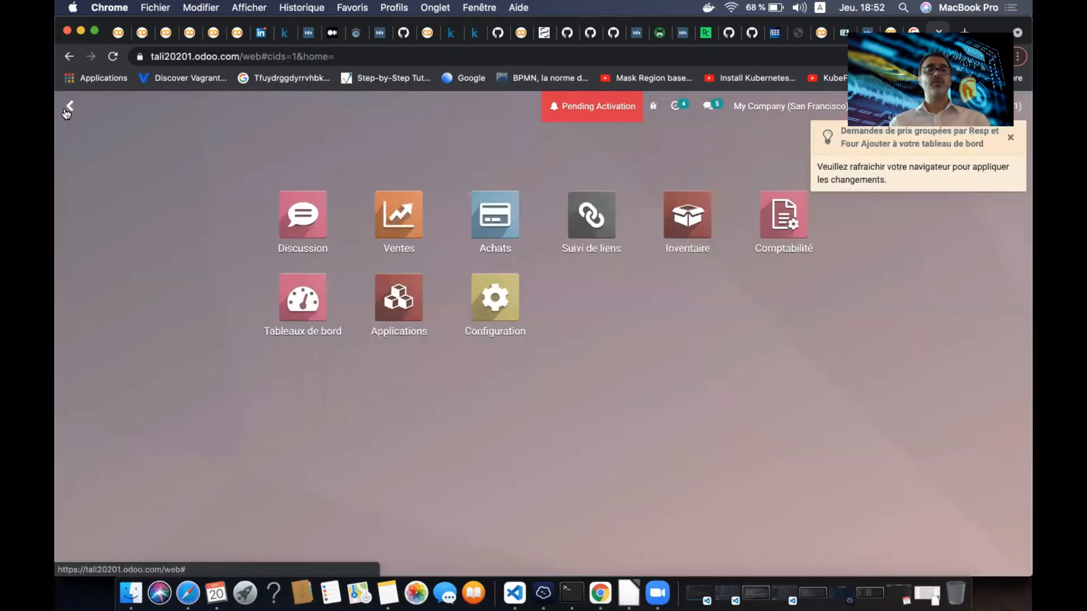
left_click(319, 313)
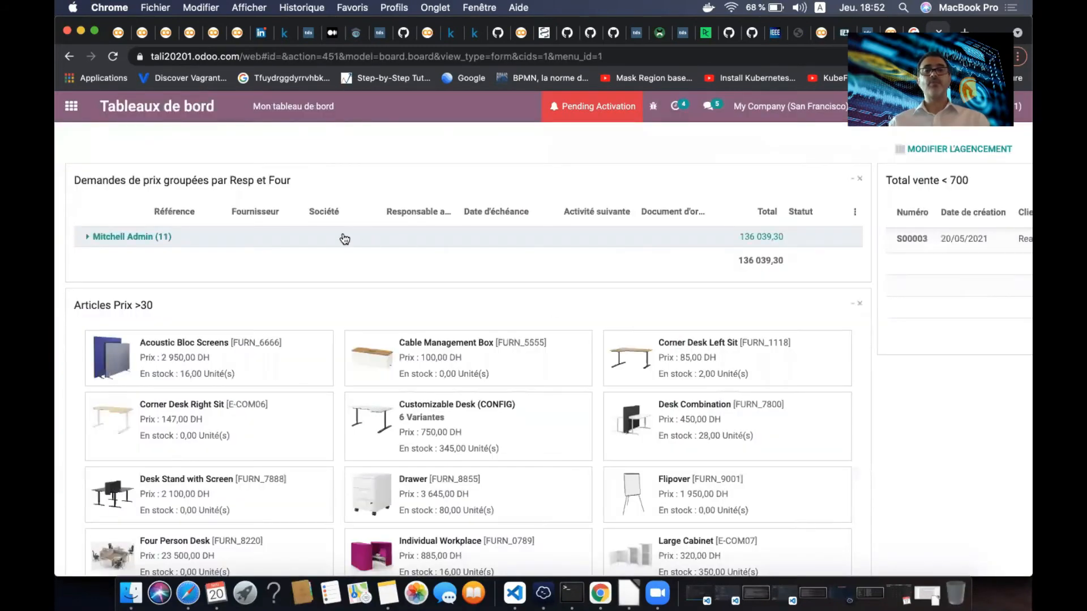
left_click(159, 237)
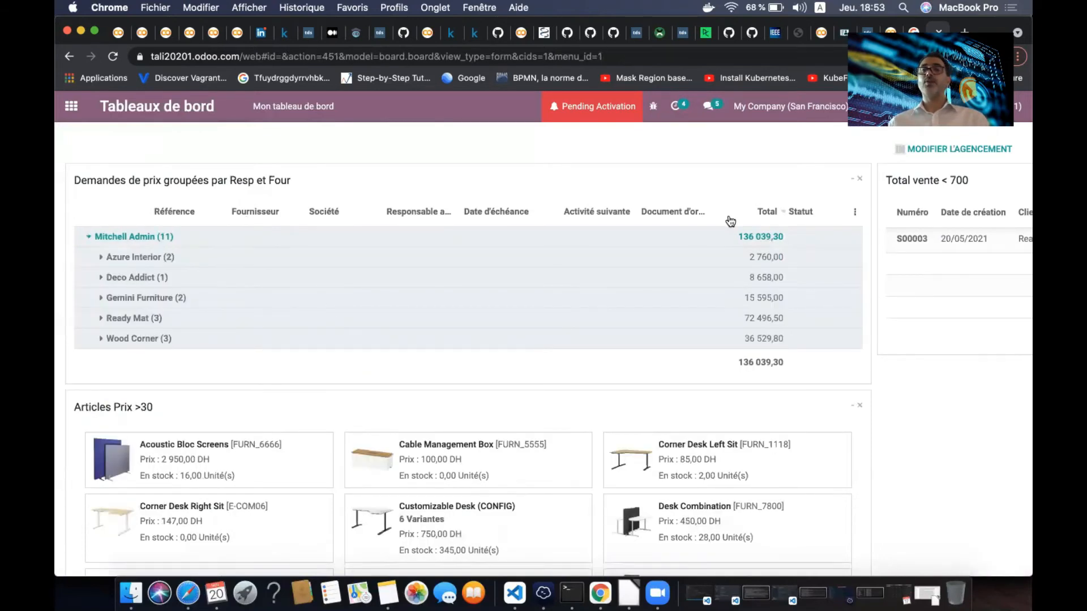
mouse_move(730, 221)
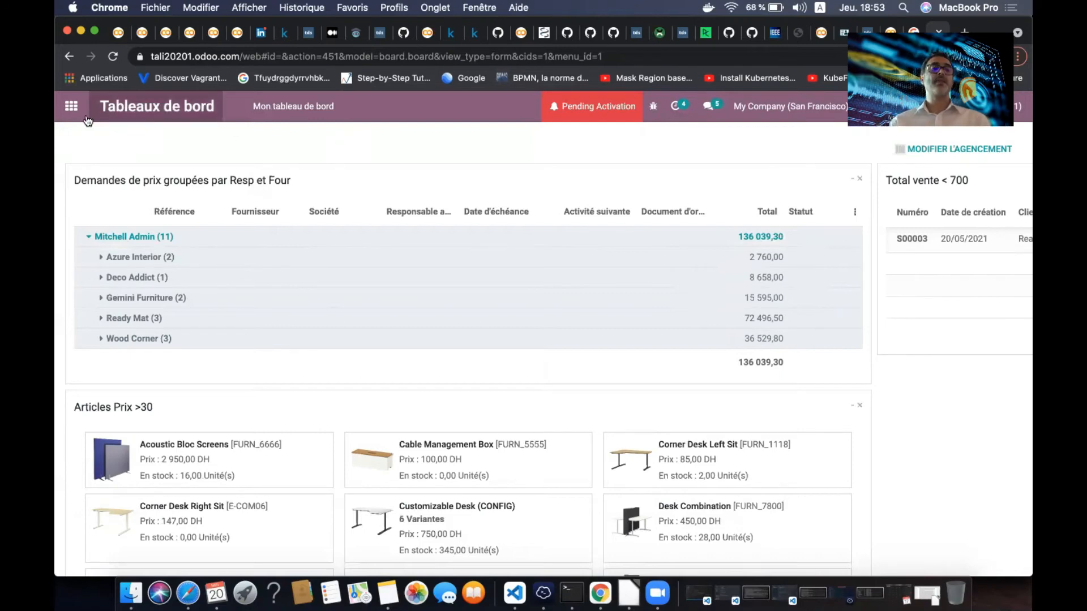
Return to the purchase requests in Achats and apply a custom grouping by Statut
left_click(71, 106)
left_click(496, 223)
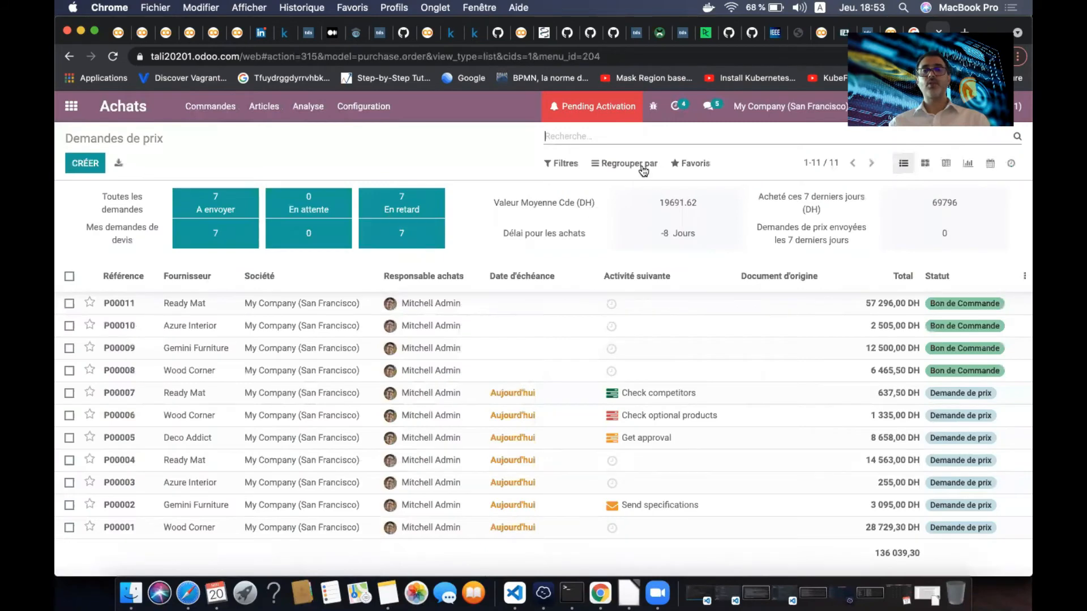
left_click(643, 168)
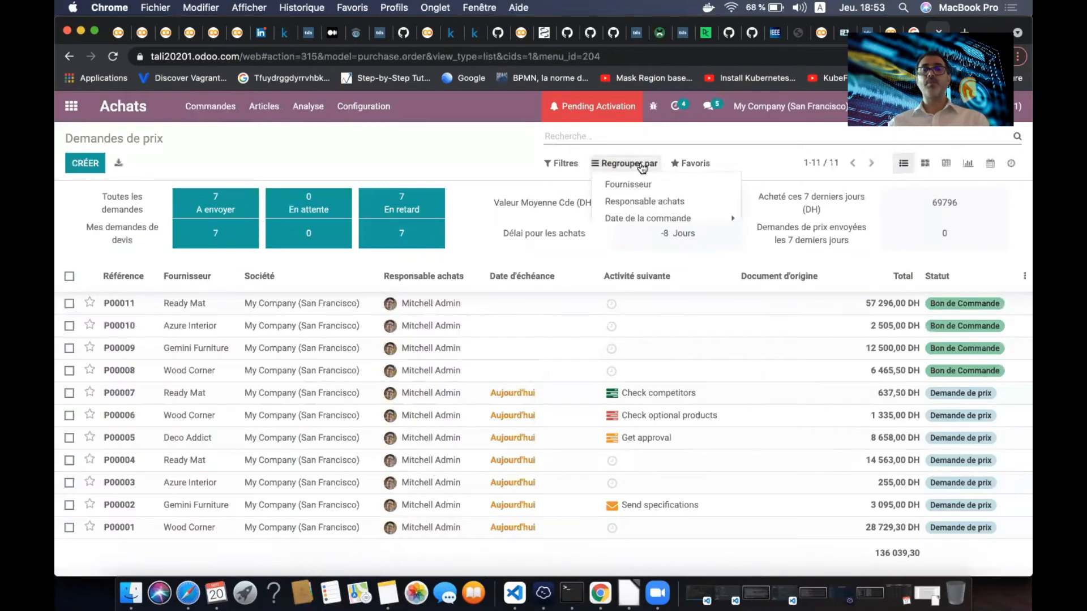
left_click(651, 246)
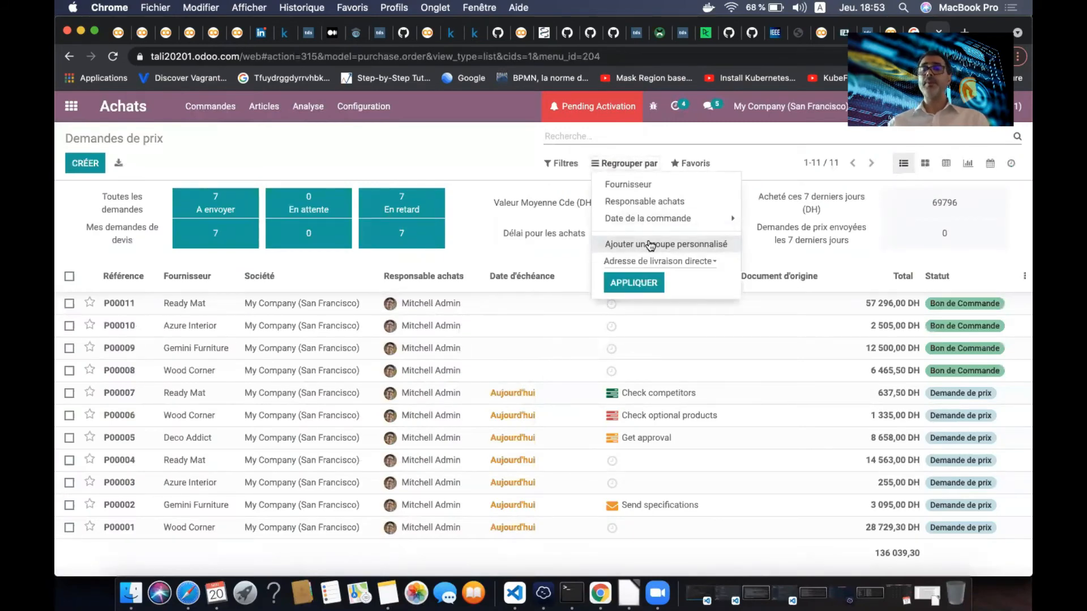
left_click(682, 269)
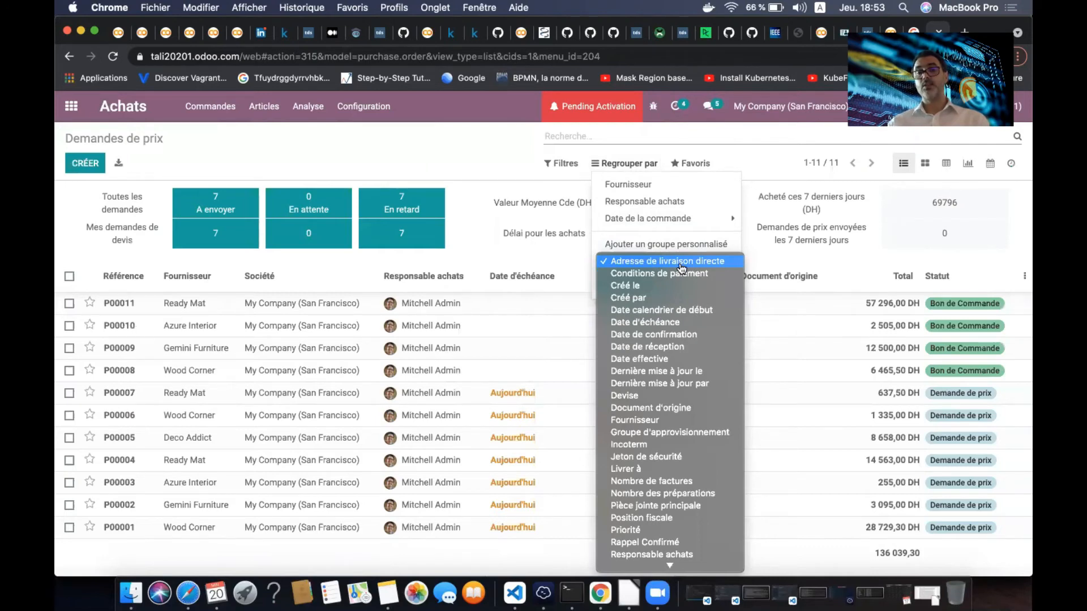
scroll(685, 396, "down", 3)
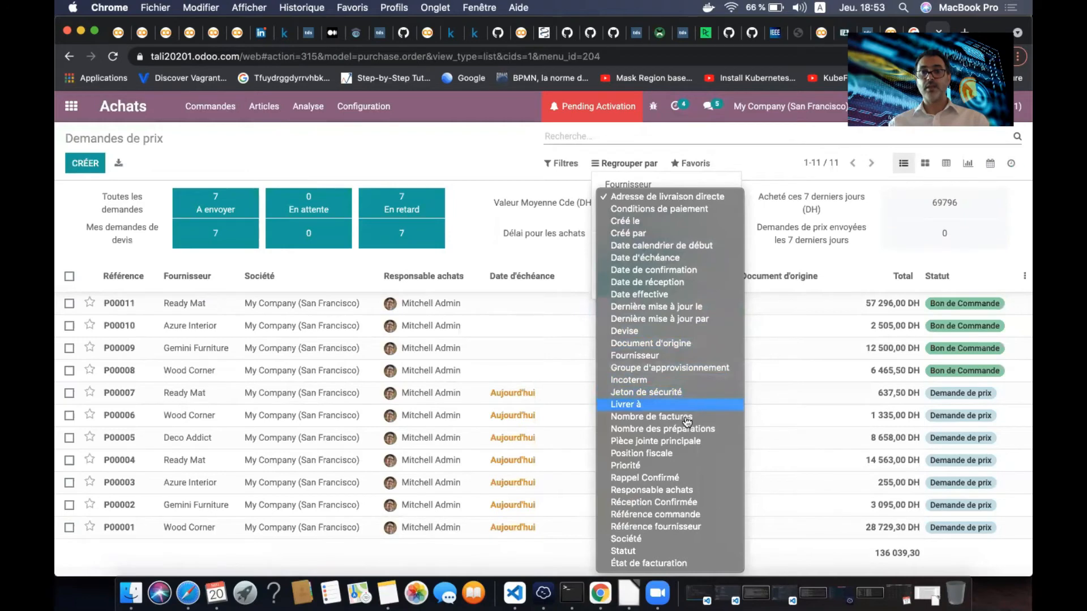
left_click(668, 552)
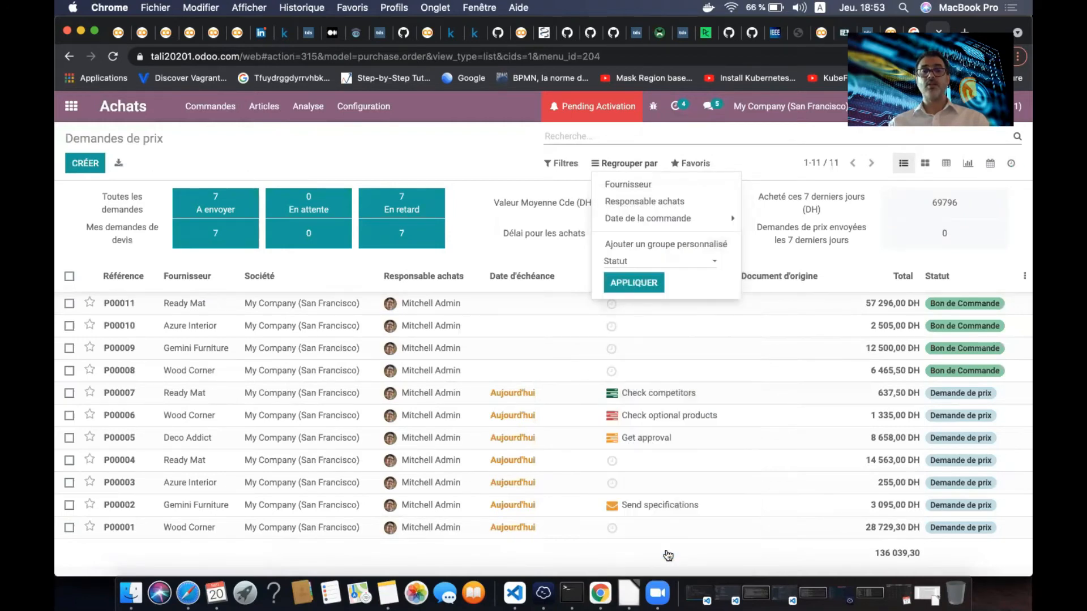
left_click(634, 283)
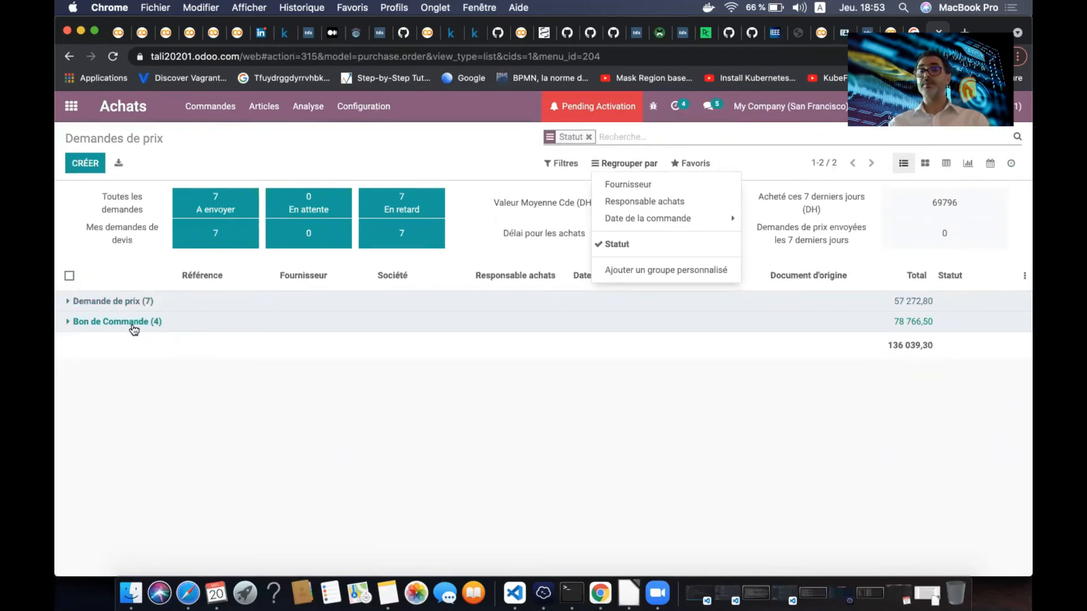
left_click(438, 171)
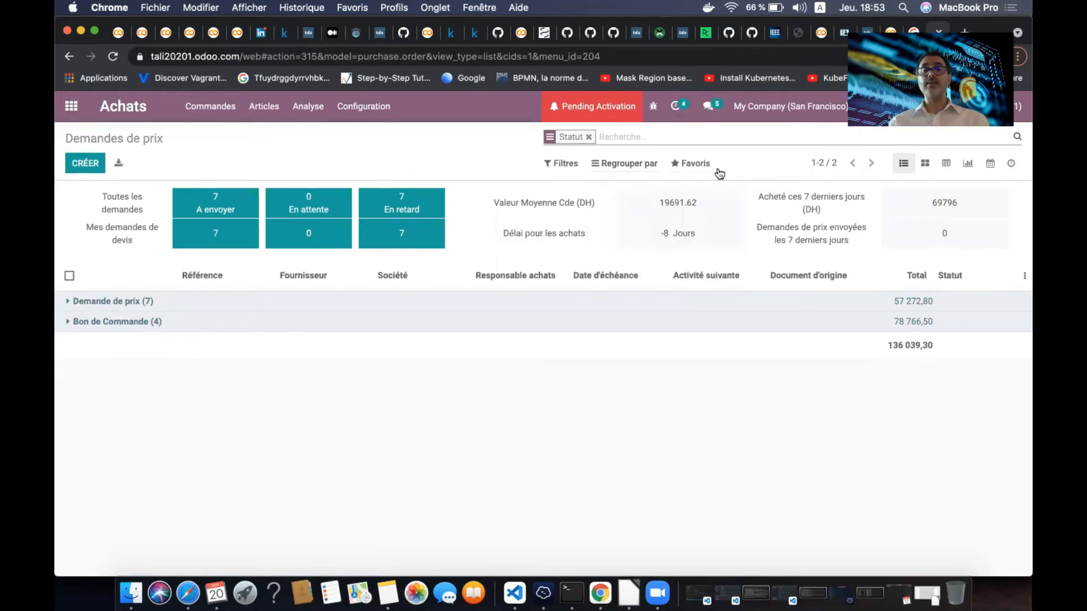
Remove the Statut grouping and display the purchase requests as kanban cards
left_click(589, 137)
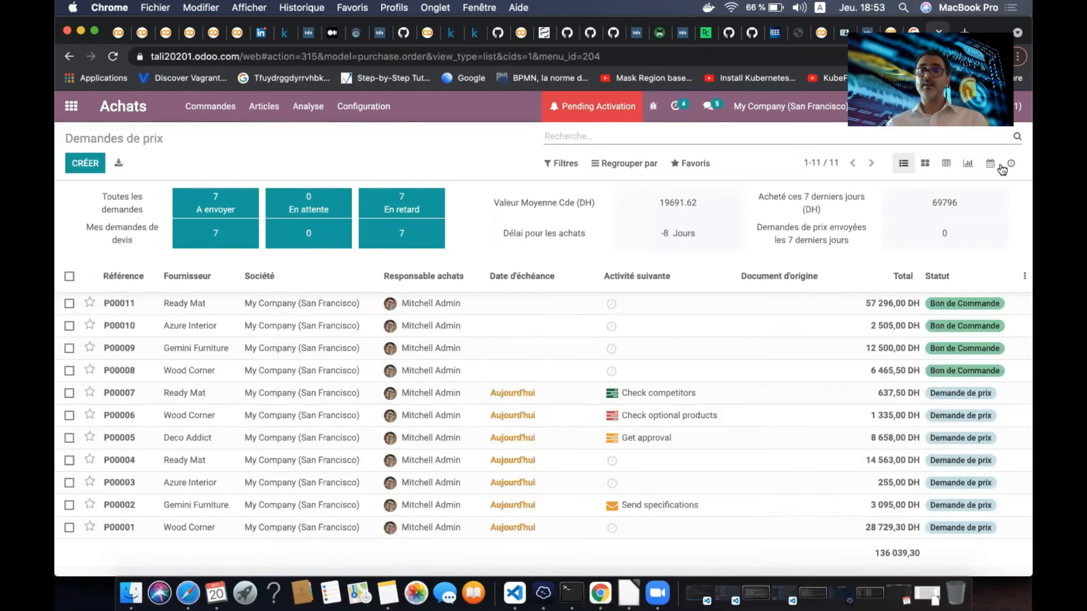
left_click(925, 164)
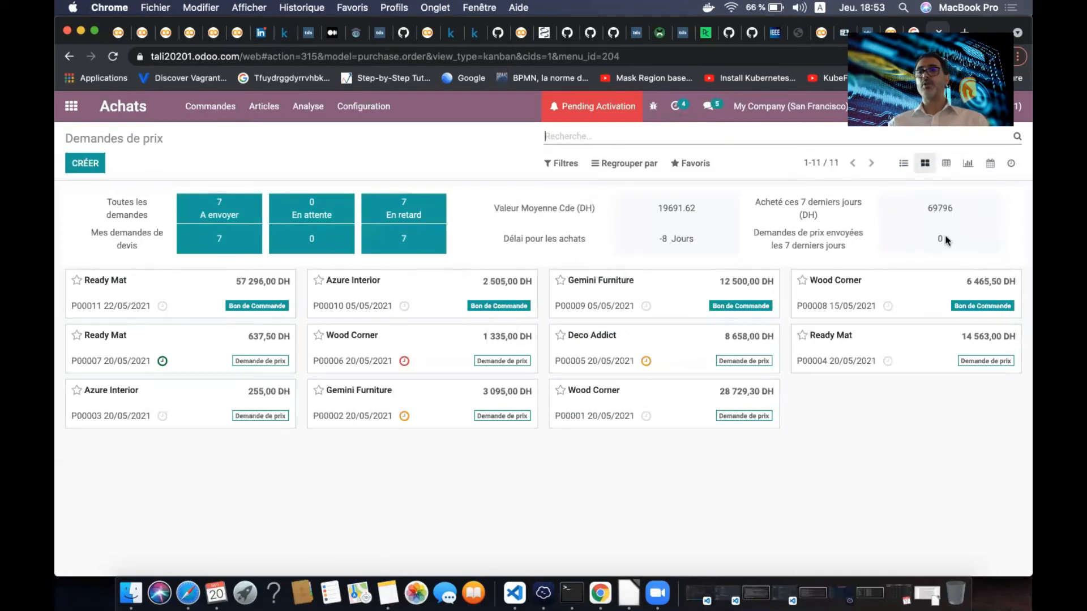
Show the purchase requests in the calendar, look through the 17–23 May 2021 week, and return to the monthly display
left_click(989, 164)
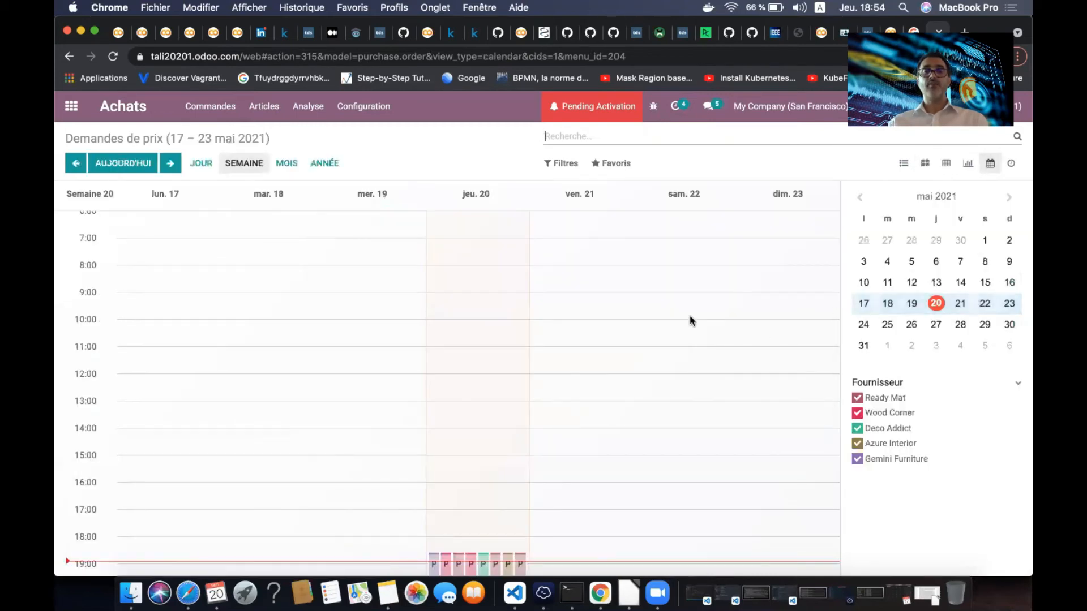
left_click(292, 168)
left_click(252, 170)
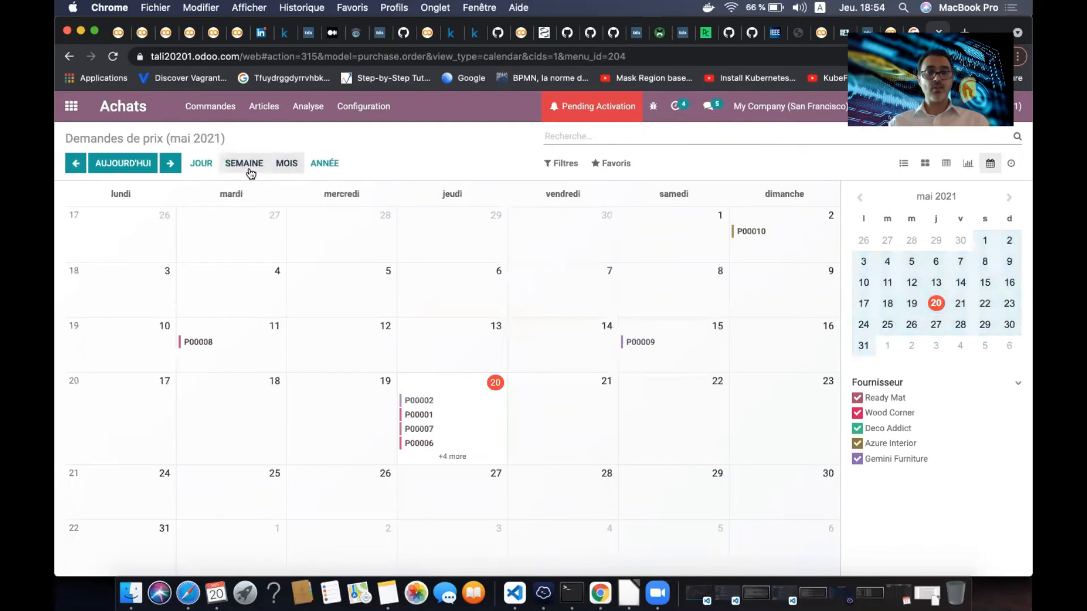
scroll(403, 410, "down", 5)
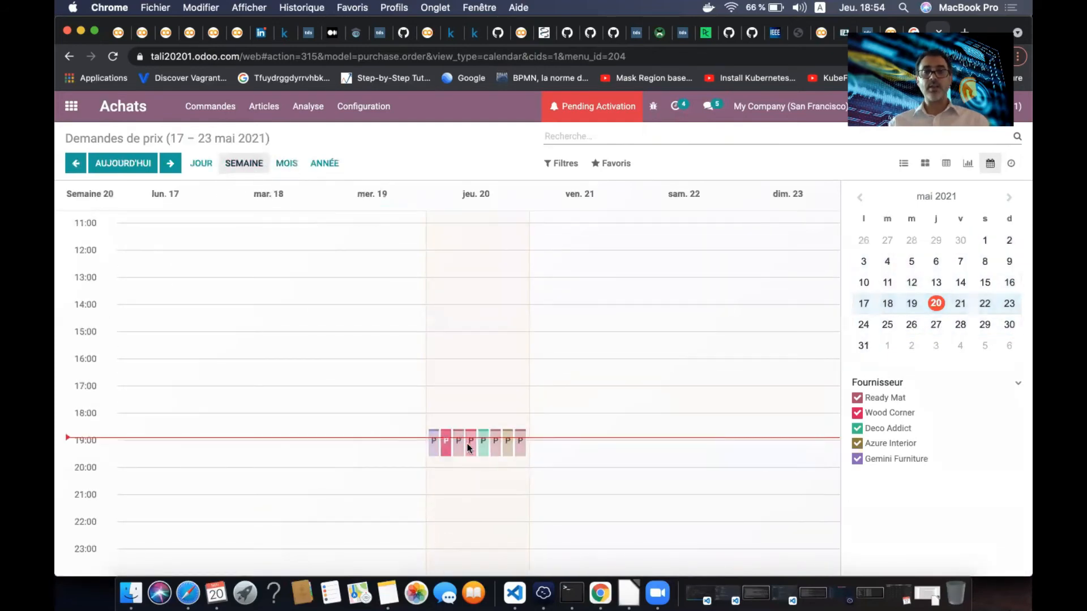
left_click(288, 165)
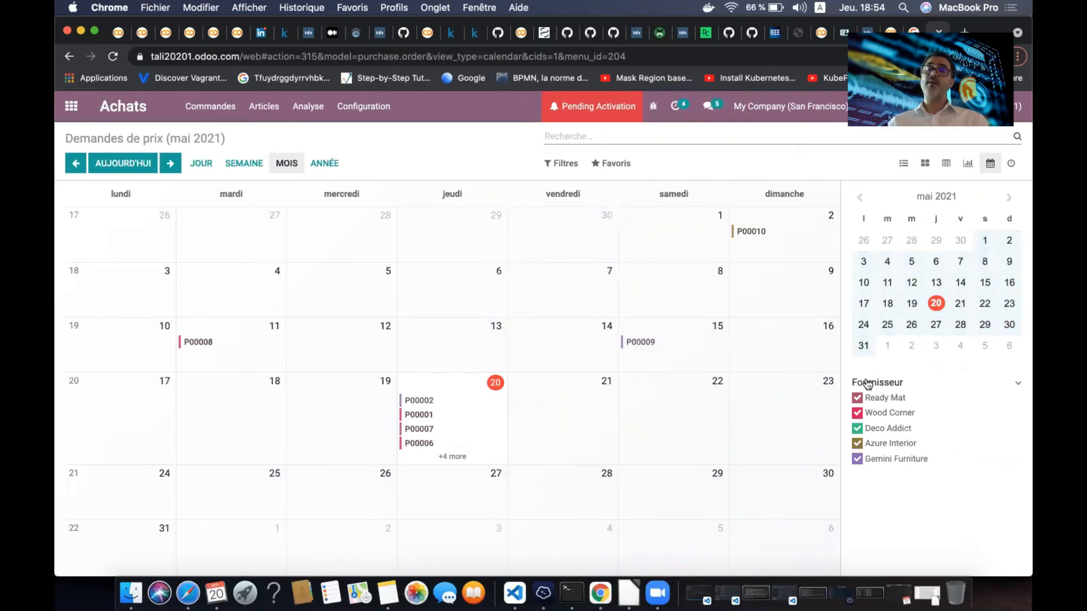
Limit the calendar to the suppliers Deco Addict and Gemini Furniture, hiding Ready Mat, Wood Corner and Azure Interior
left_click(858, 398)
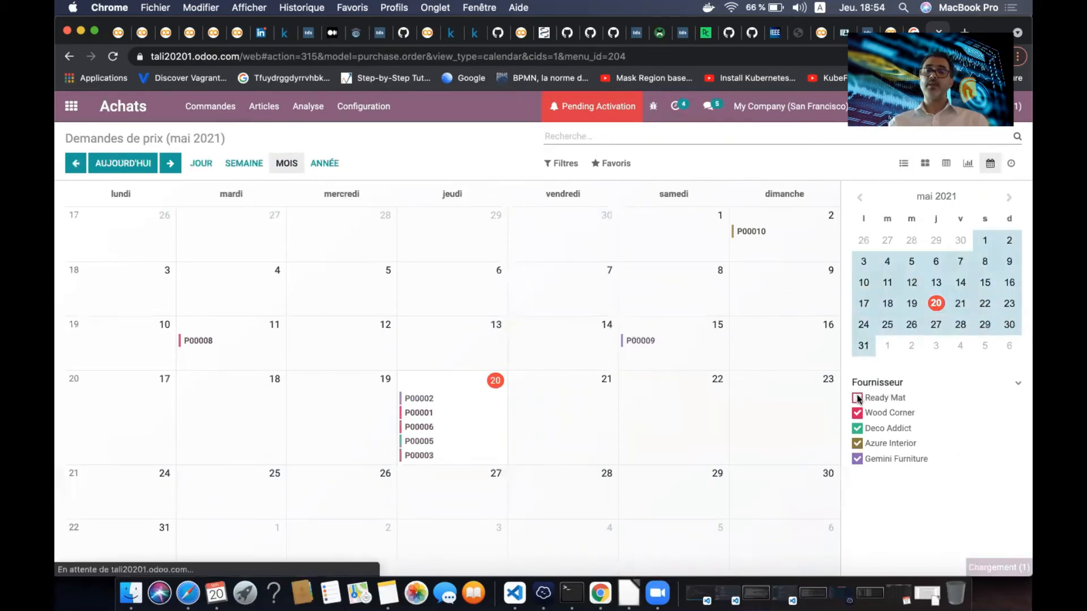
left_click(857, 412)
left_click(858, 428)
left_click(858, 444)
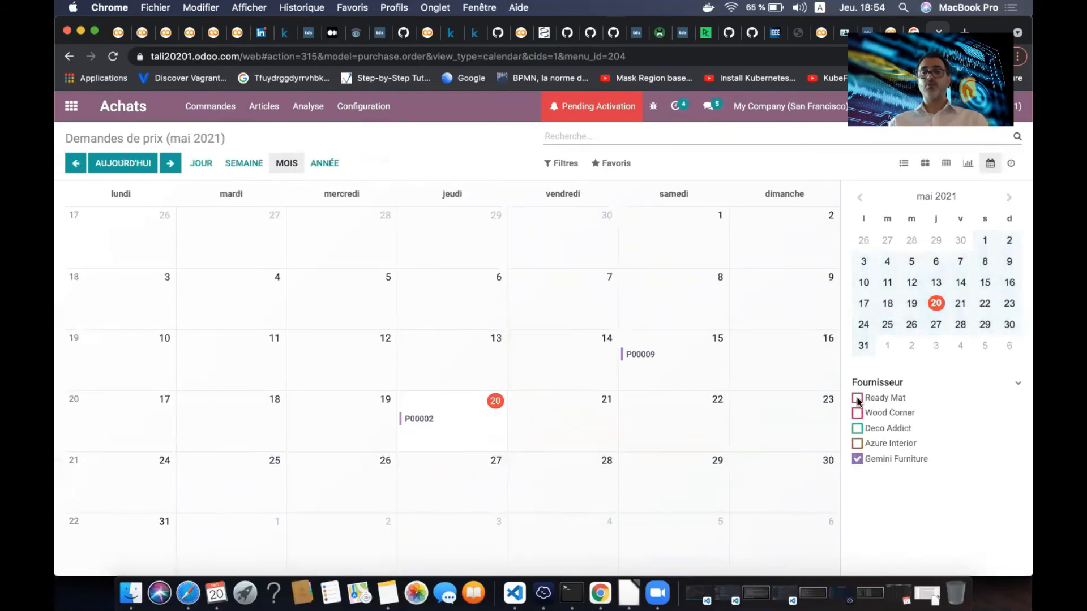
left_click(858, 429)
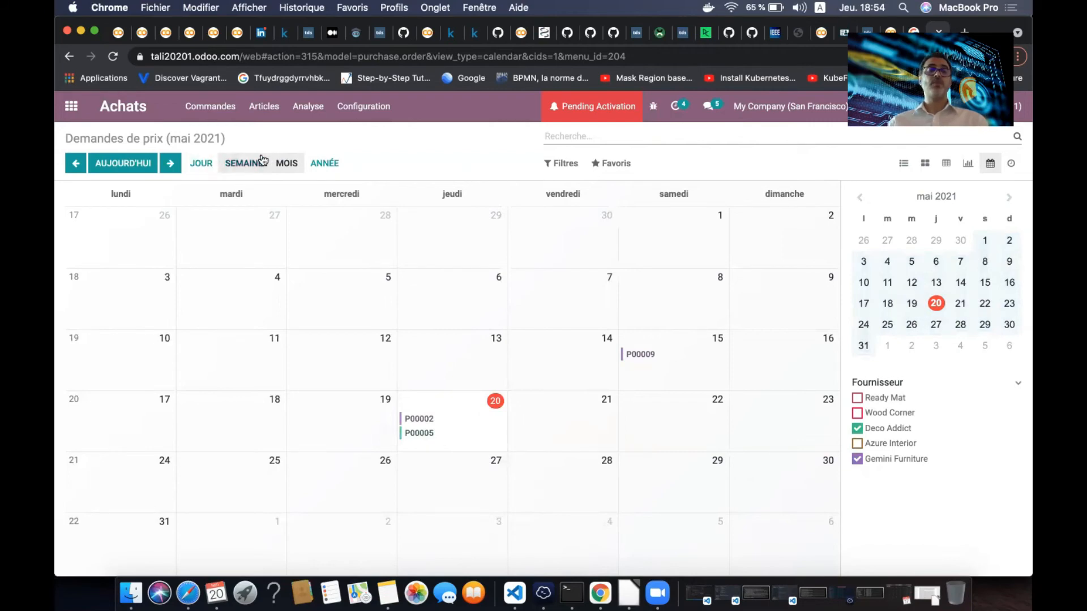
Compare the filtered calendar by week and by year, ending on the month of May 2021
left_click(247, 163)
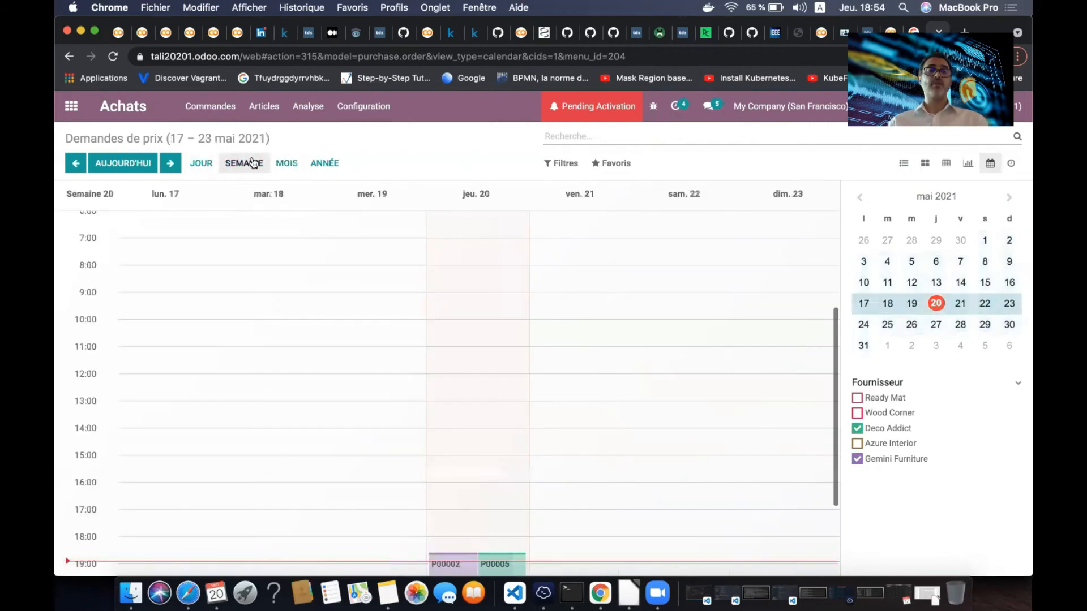
left_click(317, 164)
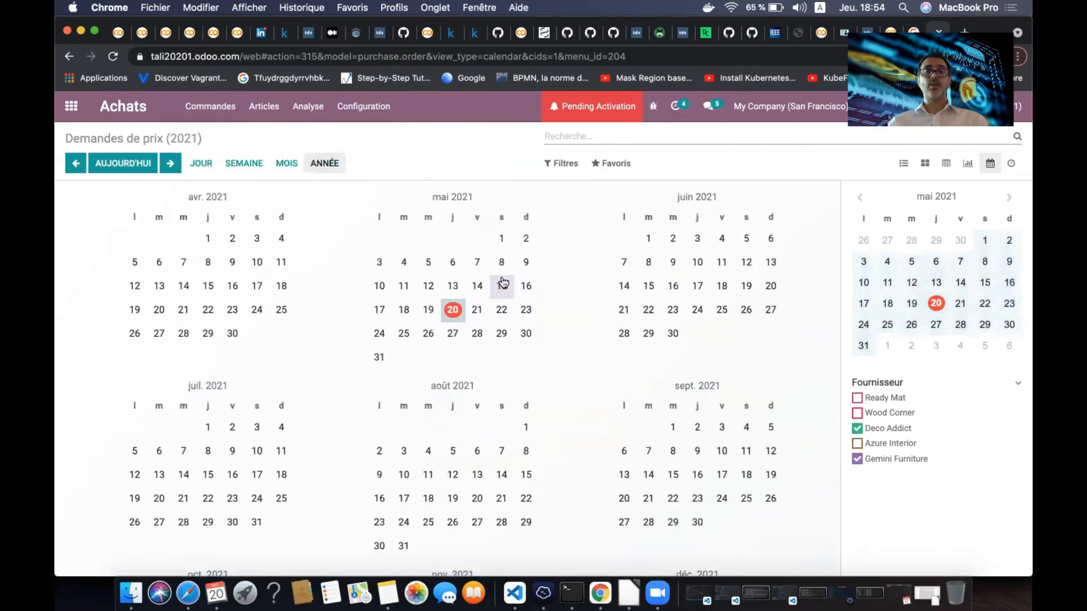
left_click(235, 164)
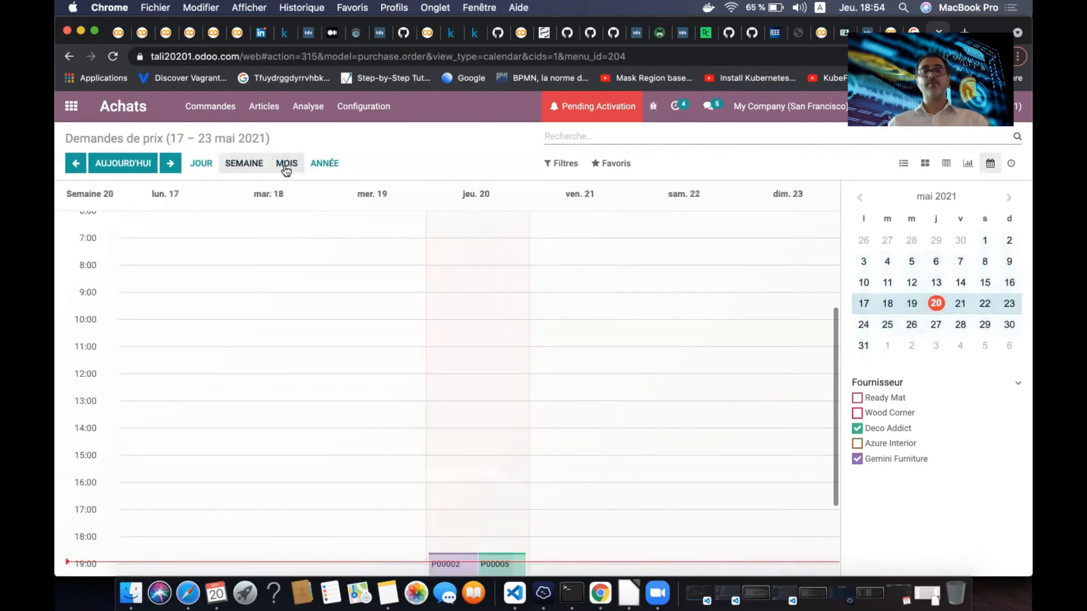
left_click(286, 167)
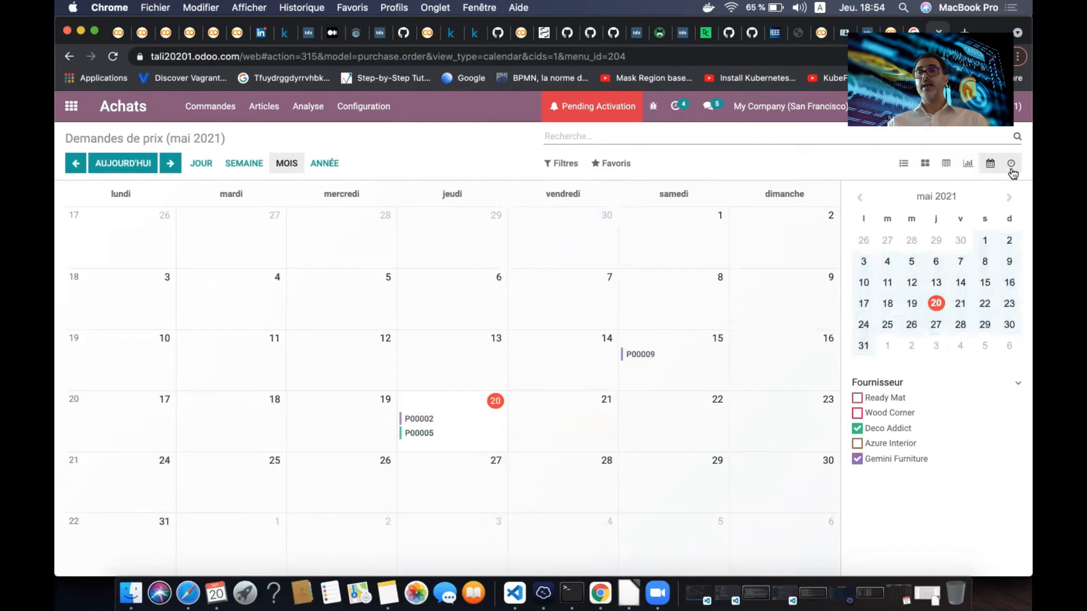
Display the purchase requests as a graph and change its measure to Taxes
left_click(969, 166)
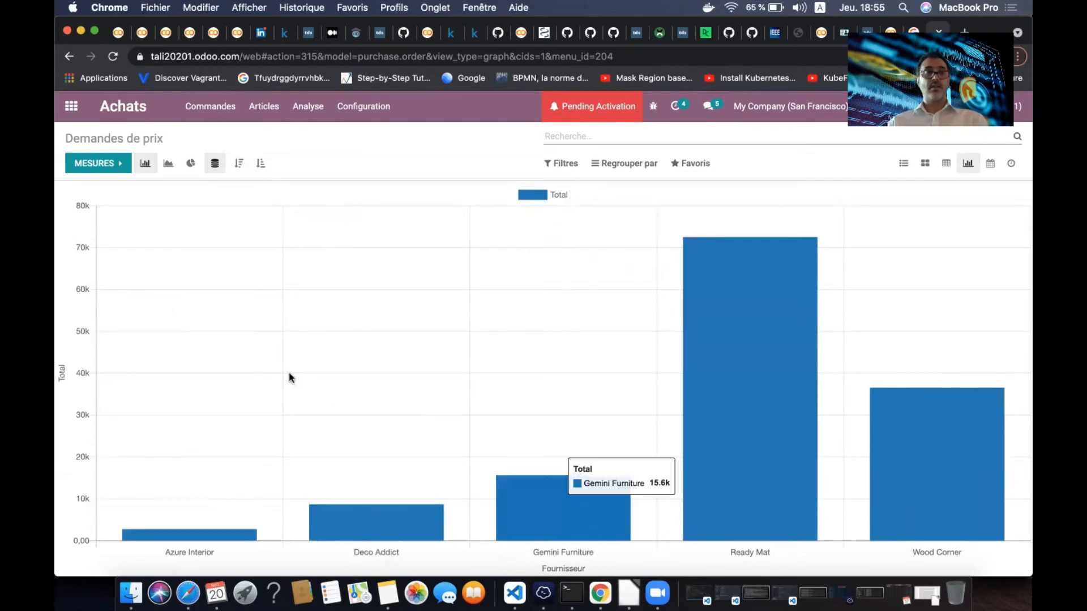
left_click(118, 164)
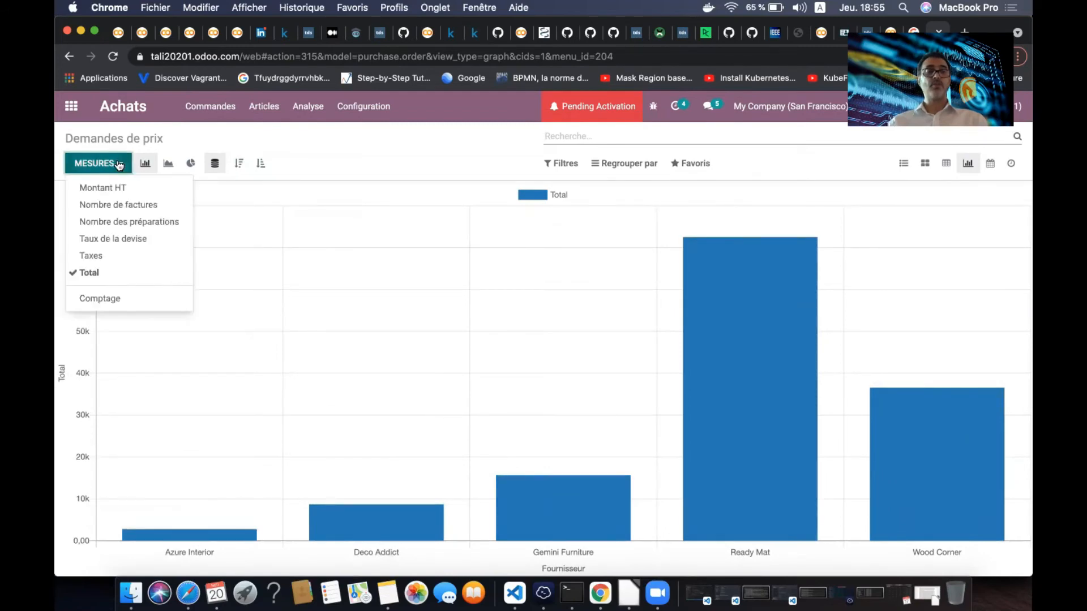
left_click(96, 256)
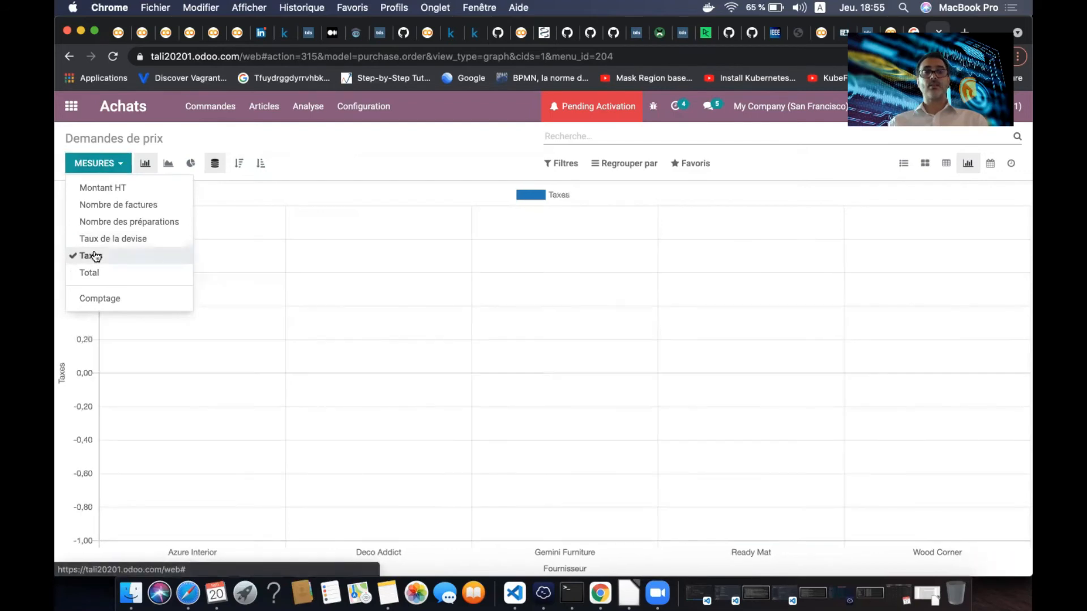
Compare the graph's Taux de la devise and Nombre des préparations measures, then show Montant HT as a line chart and finally a pie chart
left_click(137, 241)
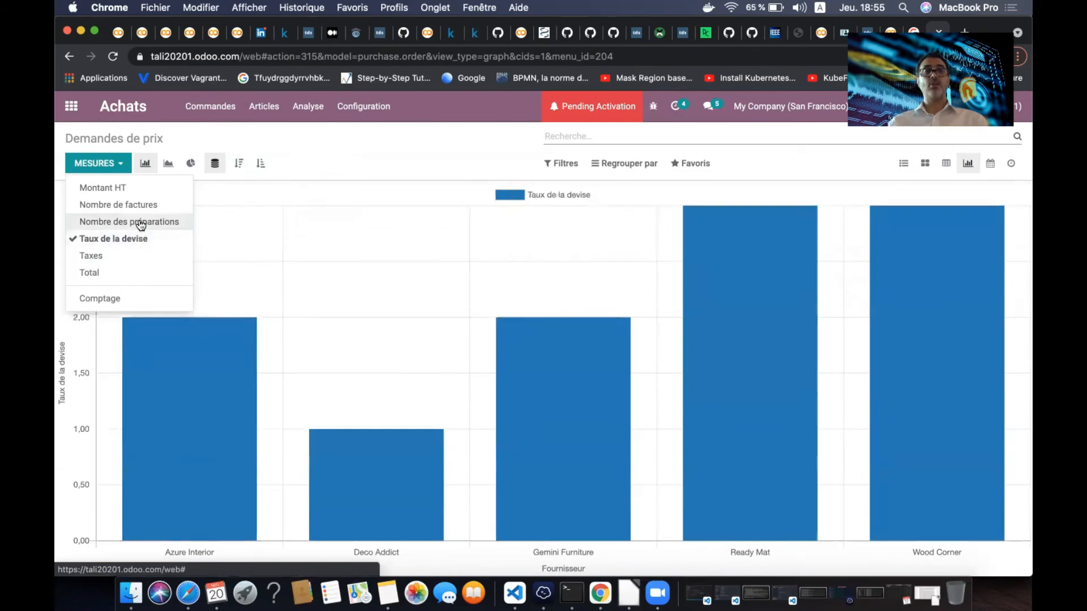
left_click(141, 223)
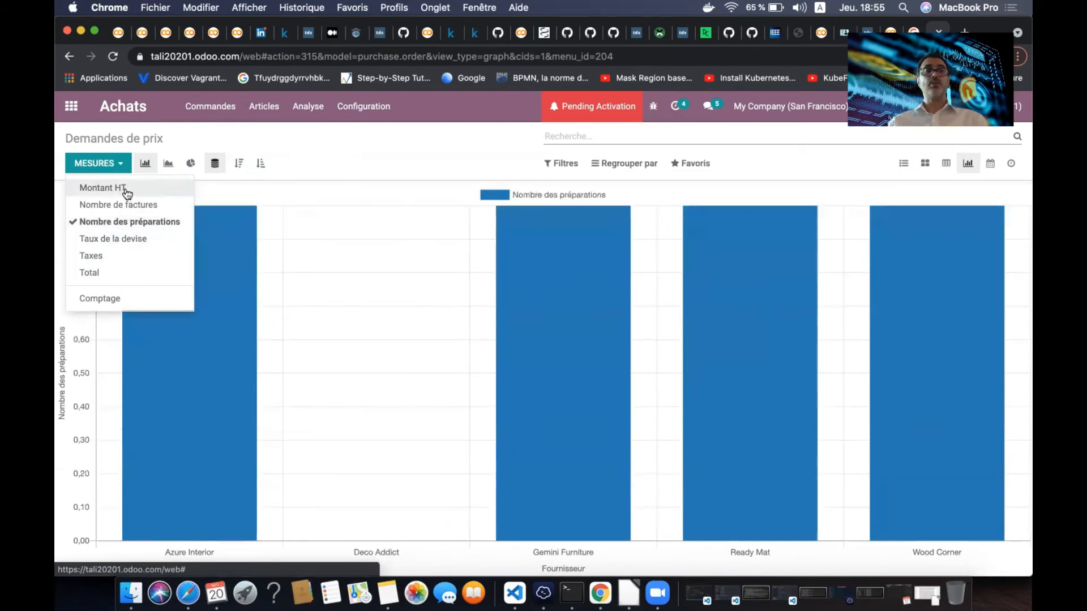
left_click(127, 192)
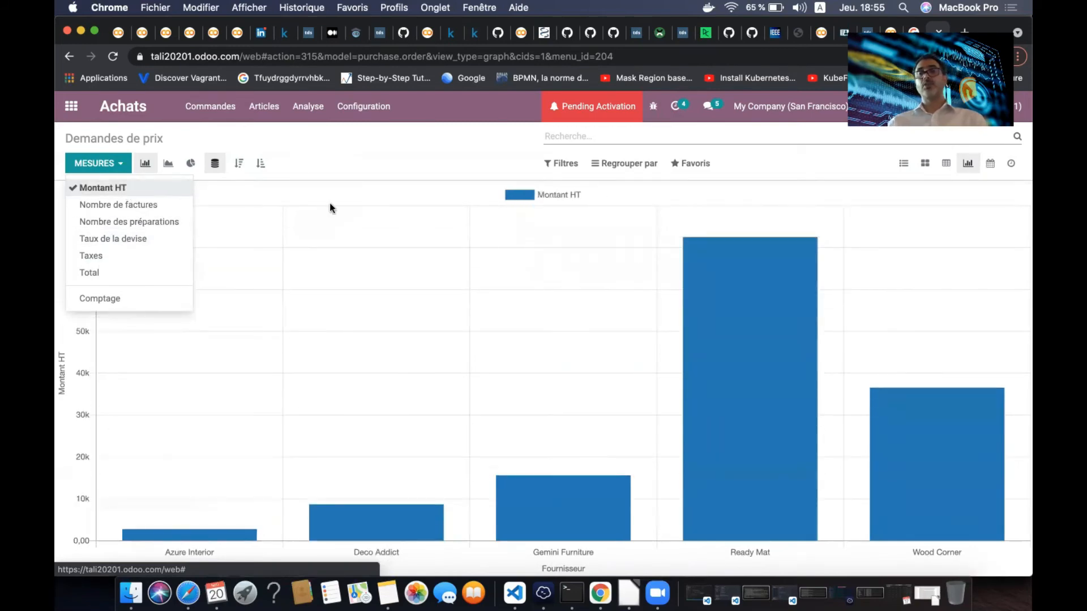
left_click(372, 137)
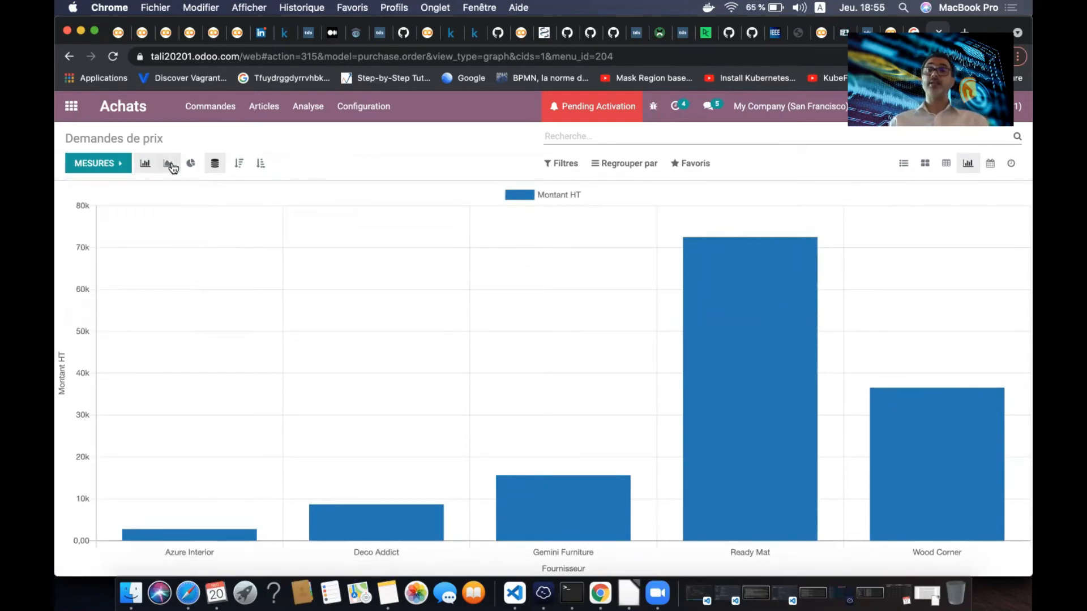
left_click(168, 165)
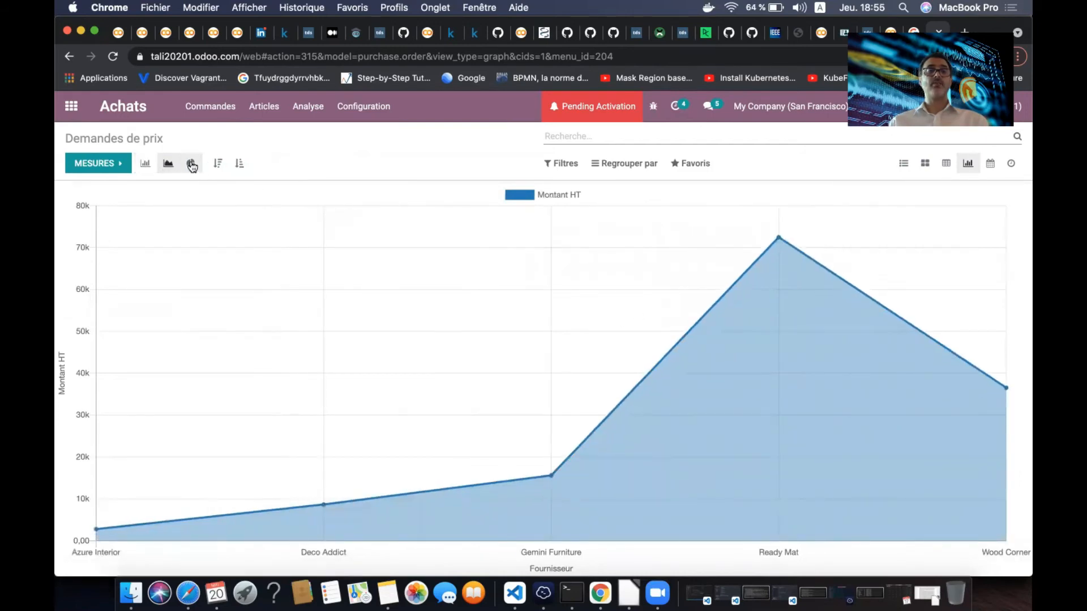
left_click(191, 164)
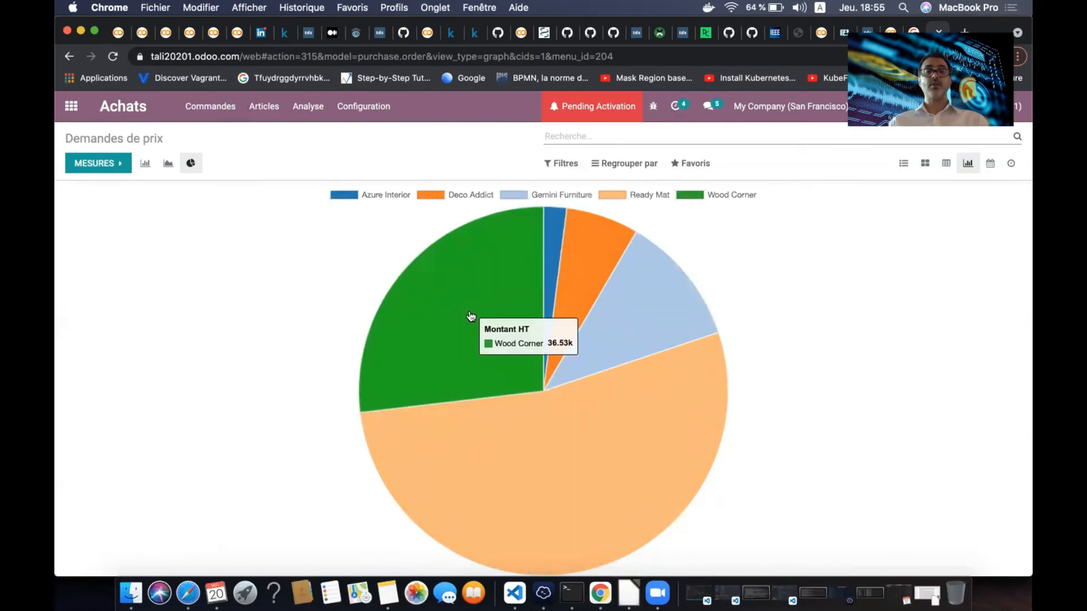
Hide the suppliers one by one in the pie chart, from Azure Interior to Wood Corner, and restore them all
left_click(363, 195)
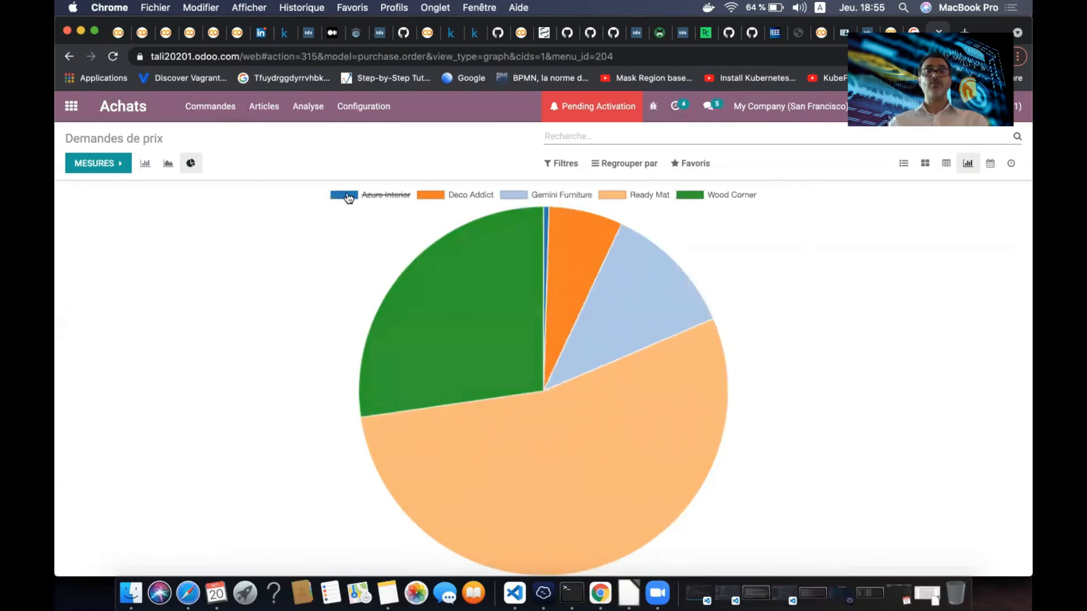
left_click(447, 196)
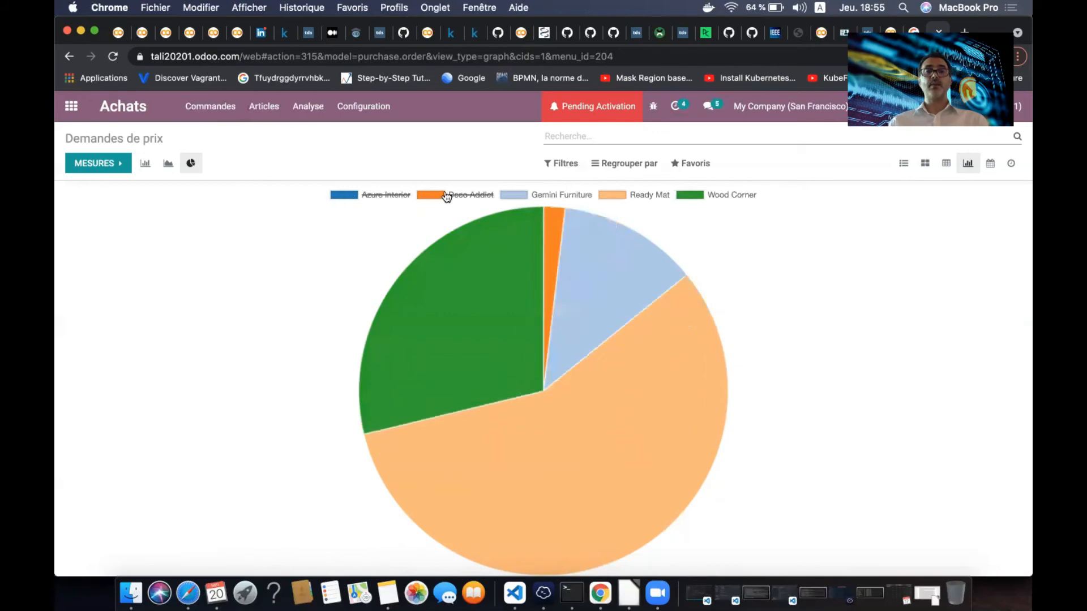
left_click(516, 195)
left_click(611, 196)
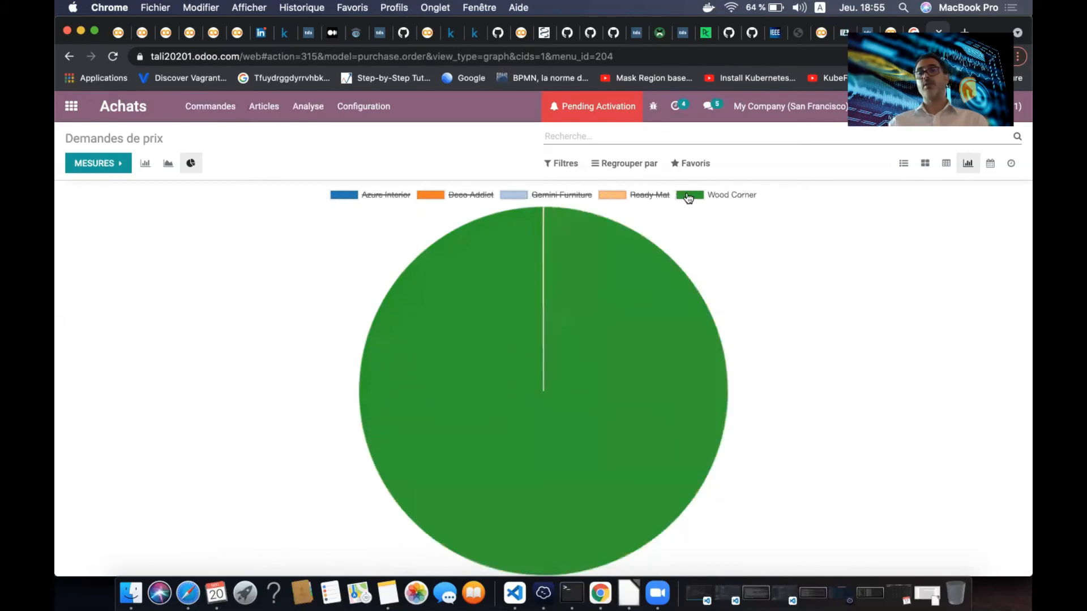
left_click(689, 197)
left_click(688, 197)
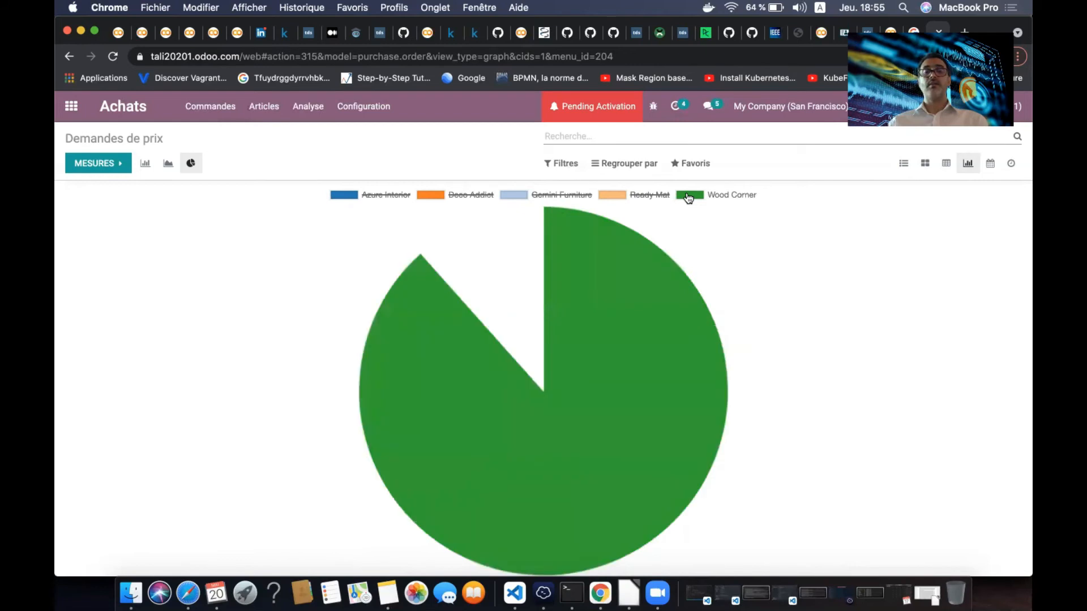
left_click(621, 196)
left_click(523, 196)
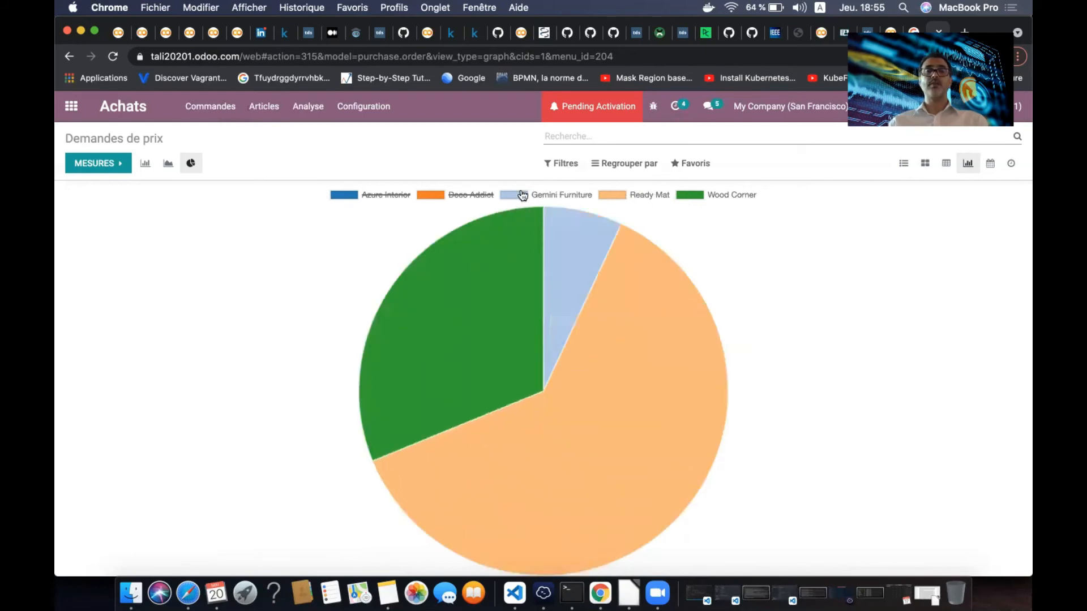
left_click(448, 195)
left_click(348, 195)
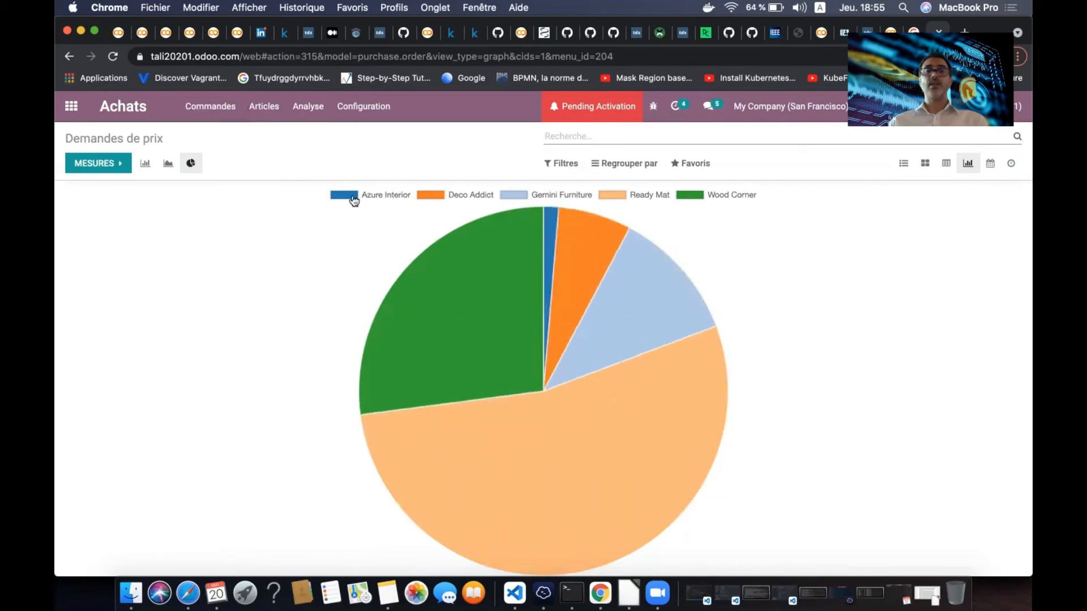
Filter the pie chart on Bons de Commande, and replace that filter with Demandes de prix
left_click(561, 164)
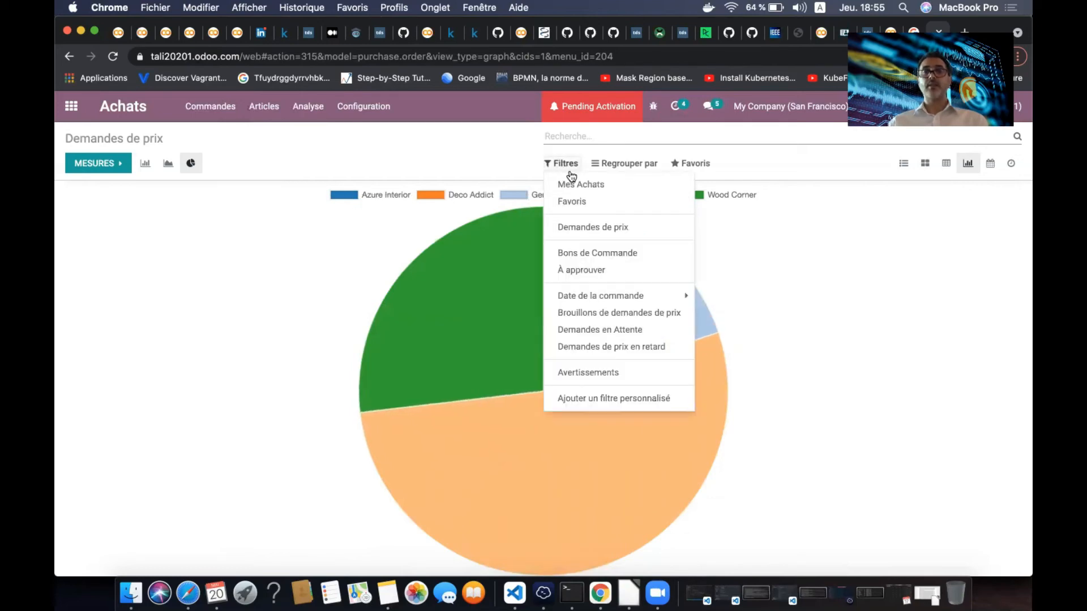
left_click(621, 251)
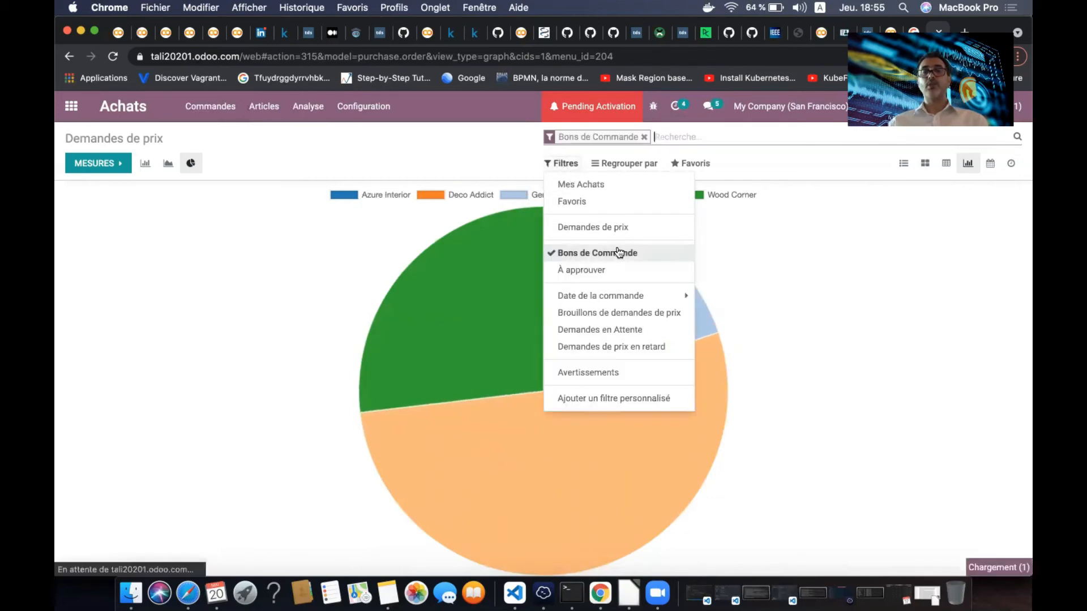
left_click(790, 291)
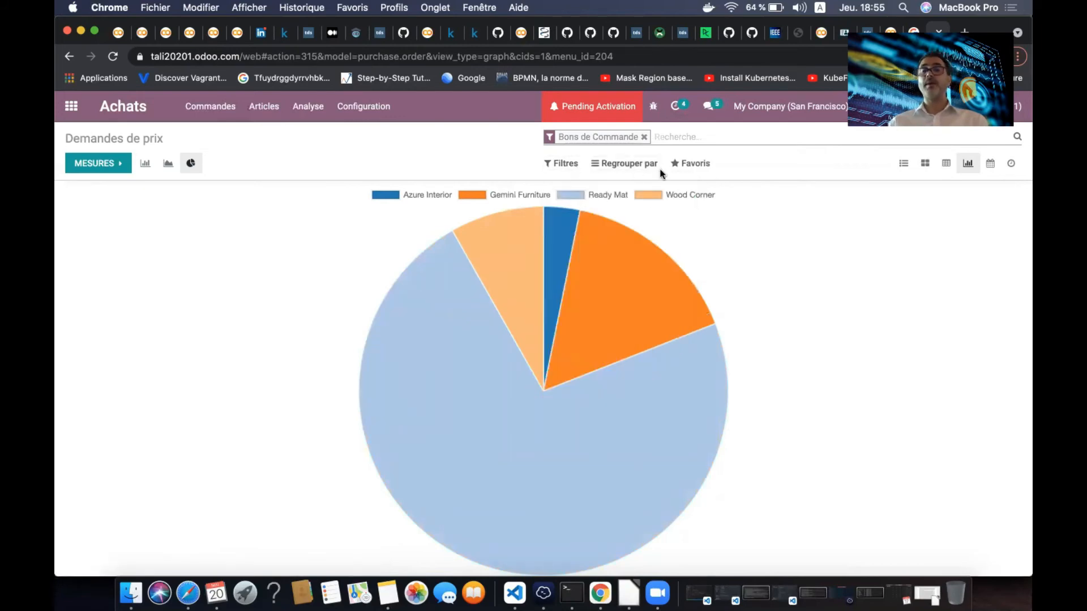
left_click(564, 163)
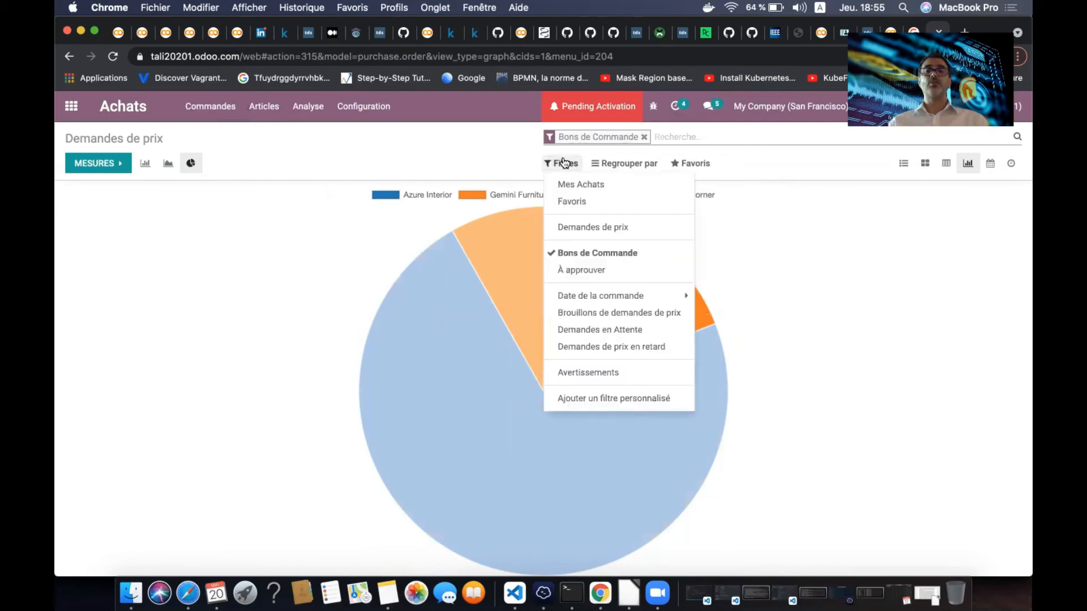
left_click(618, 233)
left_click(557, 253)
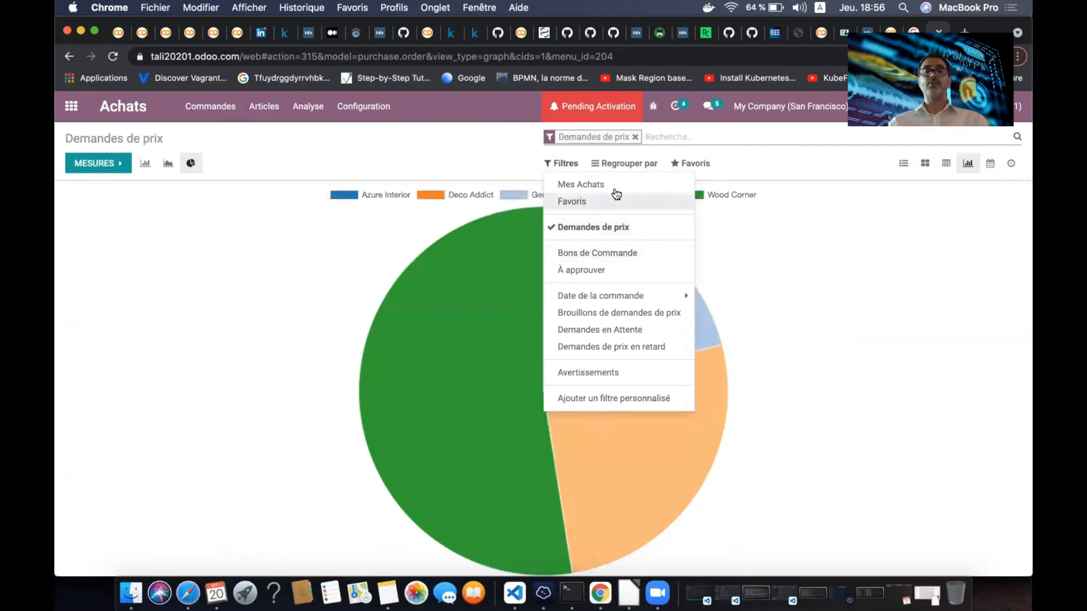
Replace the Demandes de prix filter with Mes Achats, look at the Date de la commande periods, and clear the filter
left_click(615, 191)
left_click(617, 228)
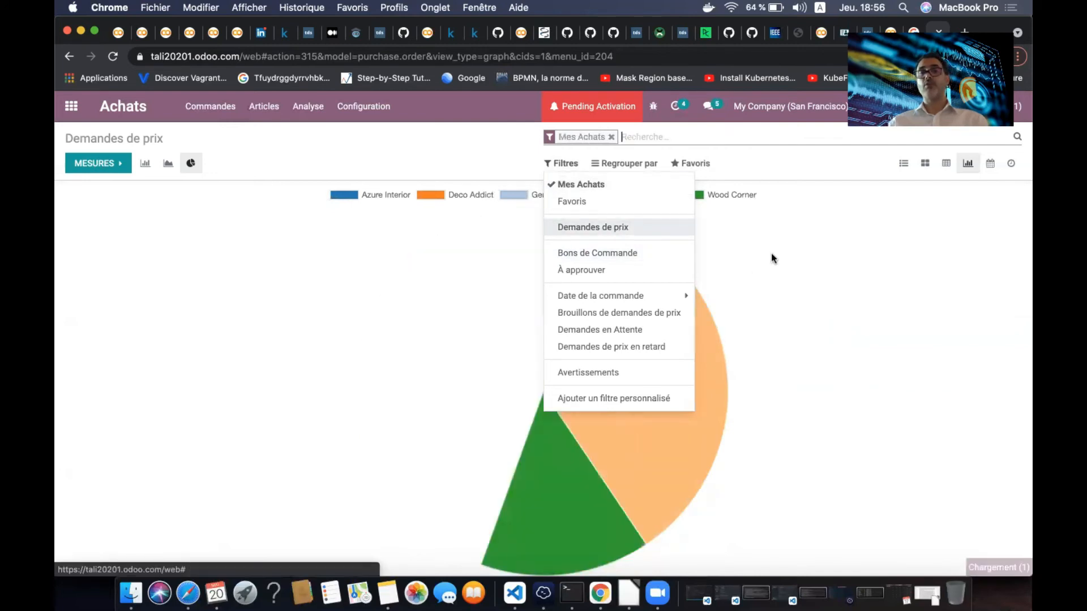
left_click(636, 300)
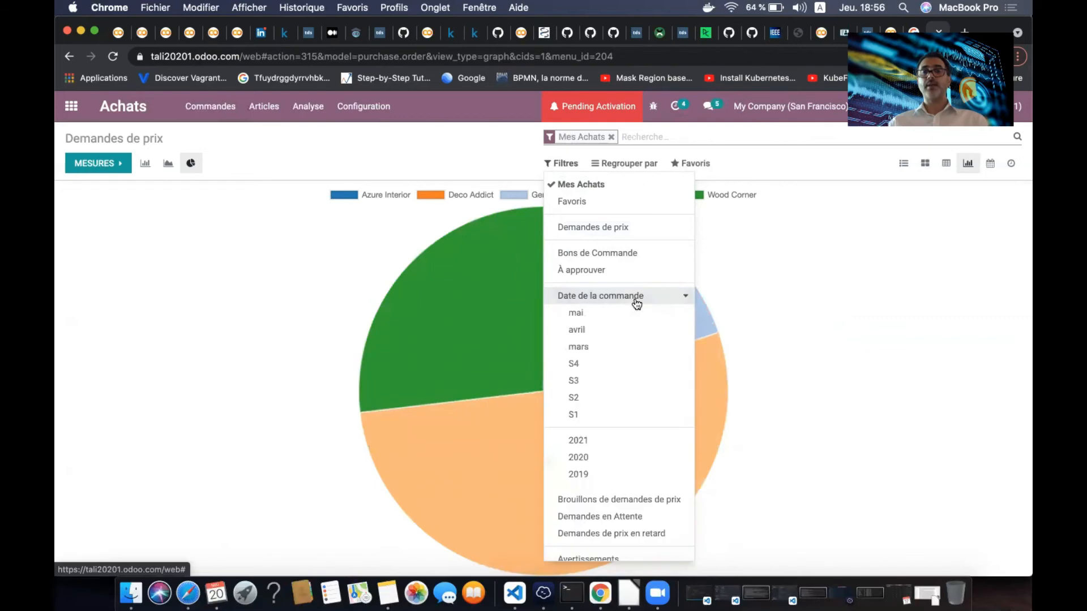
left_click(827, 295)
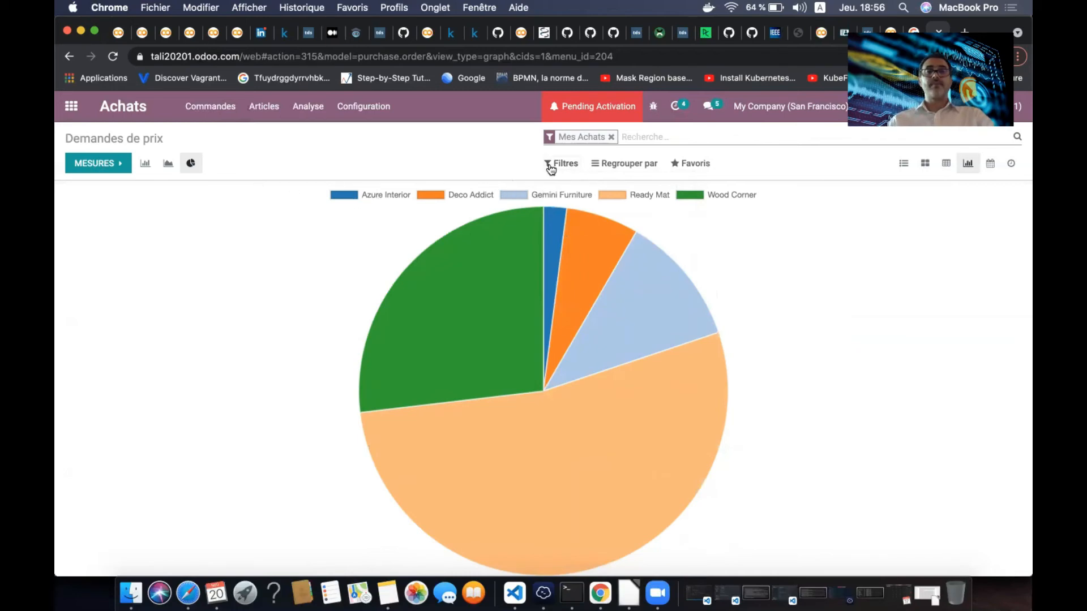
left_click(611, 137)
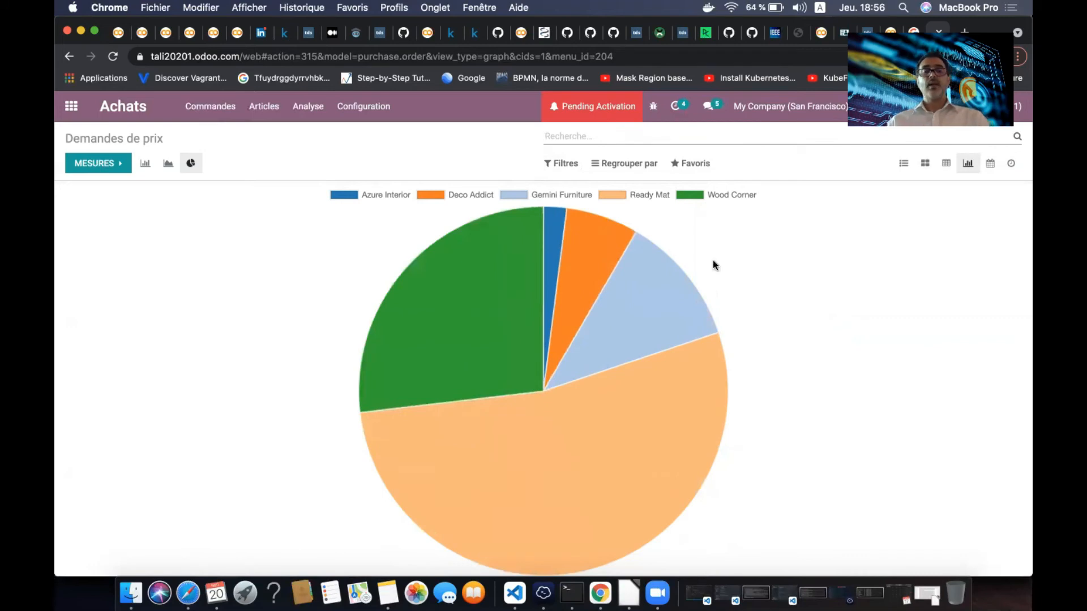
Display the purchase requests as a pivot table with its rows collapsed, and remove the Comptage measure so only Total is kept
left_click(944, 165)
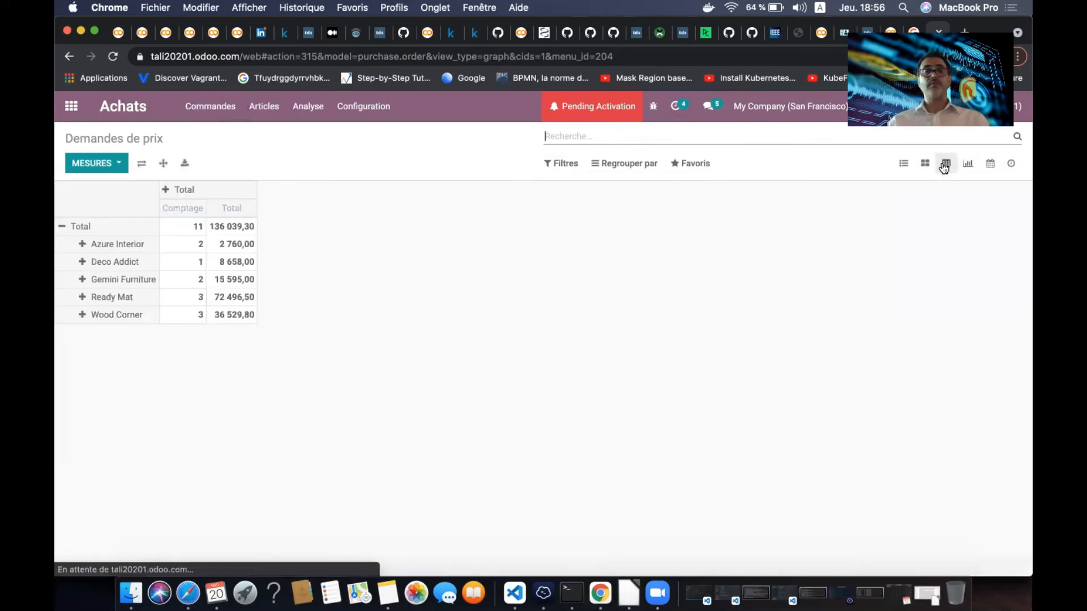
left_click(64, 227)
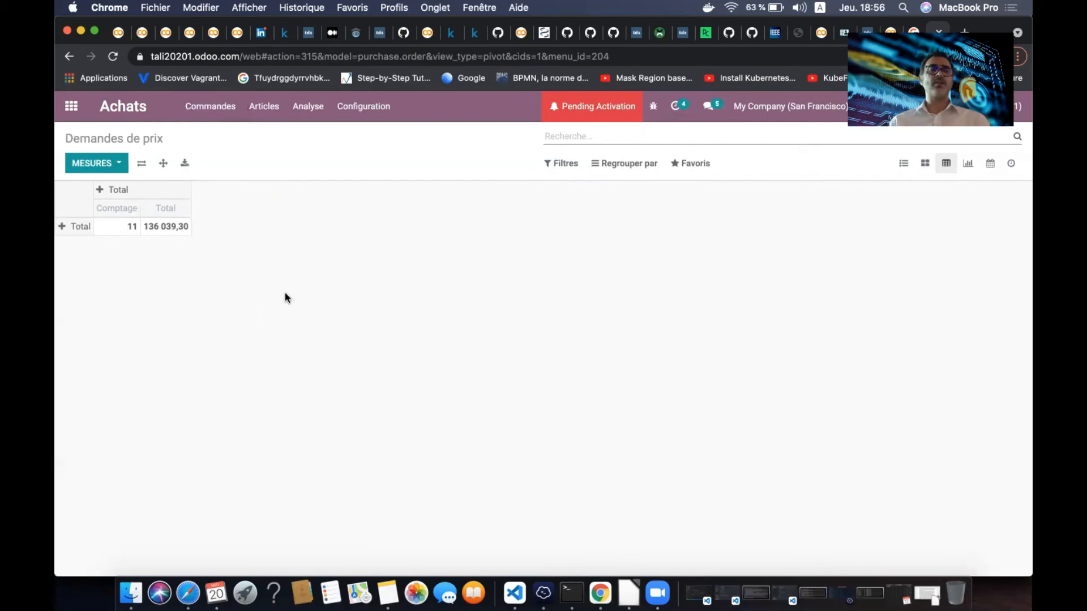
left_click(116, 165)
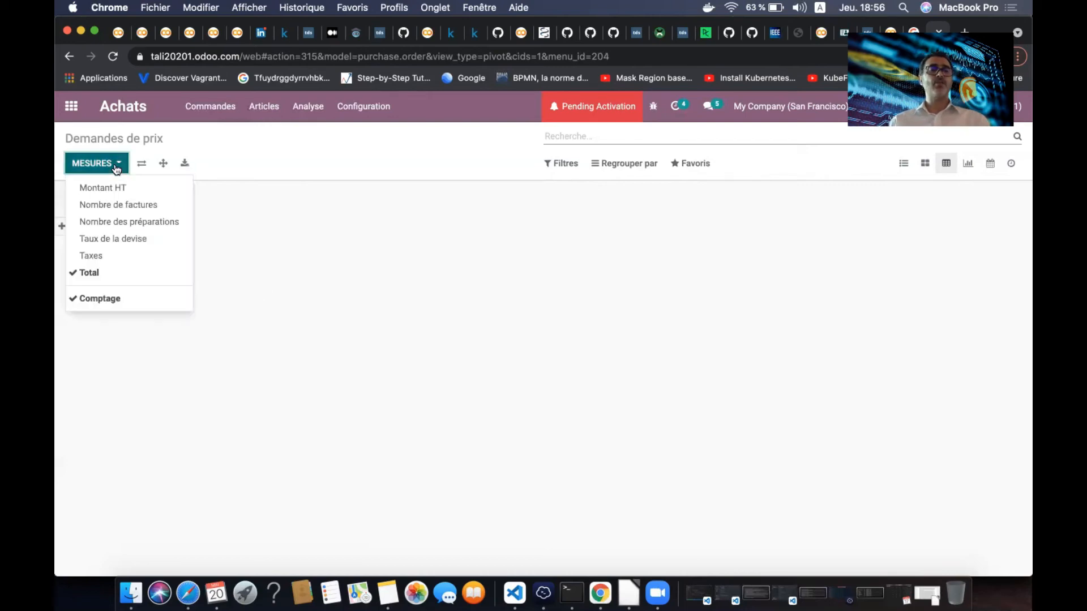
left_click(106, 299)
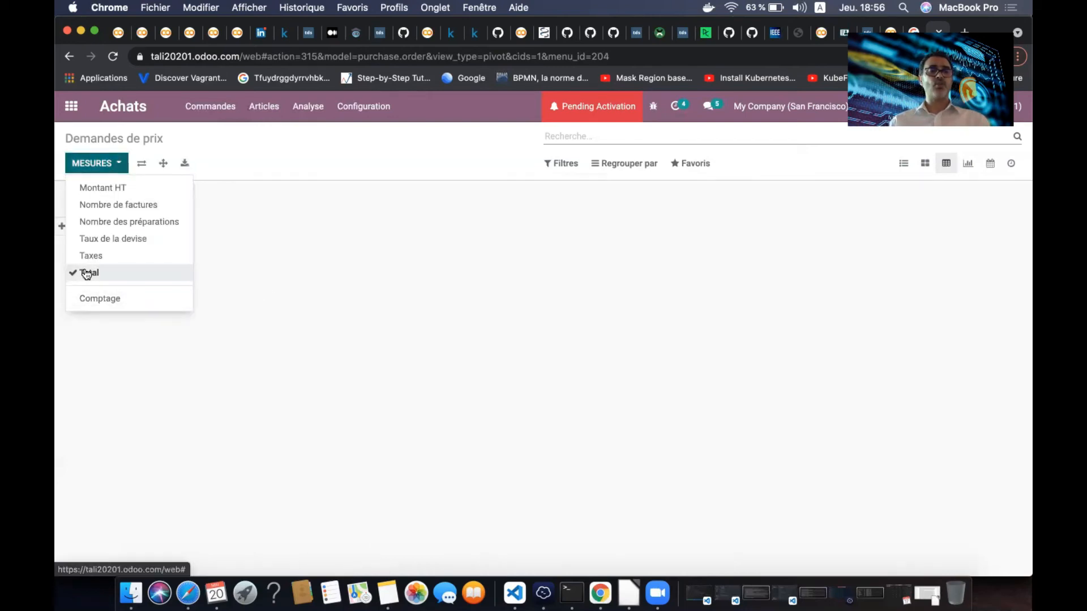
left_click(222, 284)
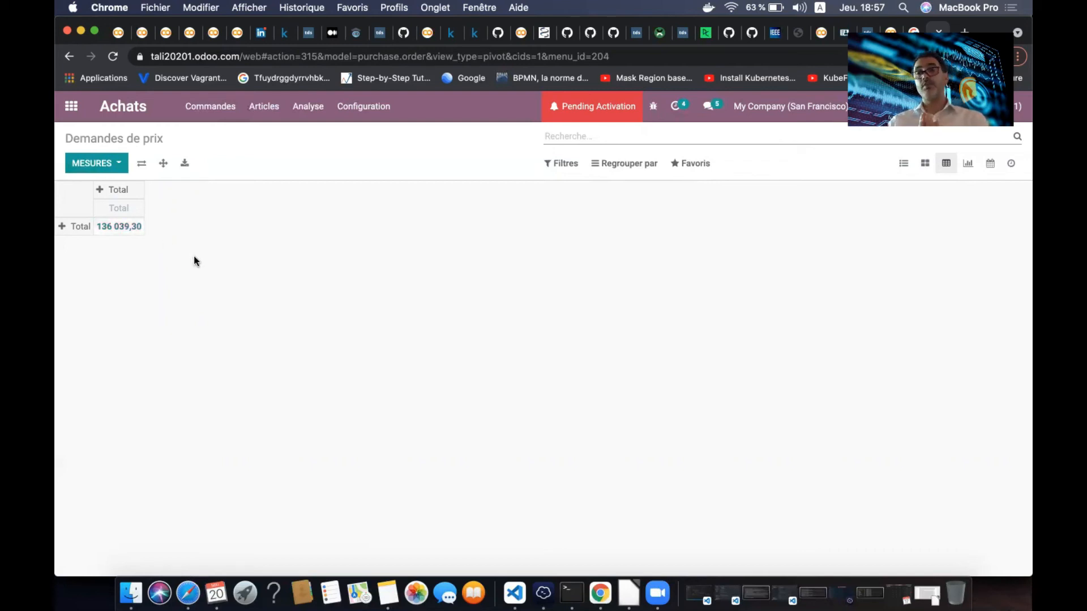
Break down the pivot table's Total row by Fournisseur
left_click(64, 227)
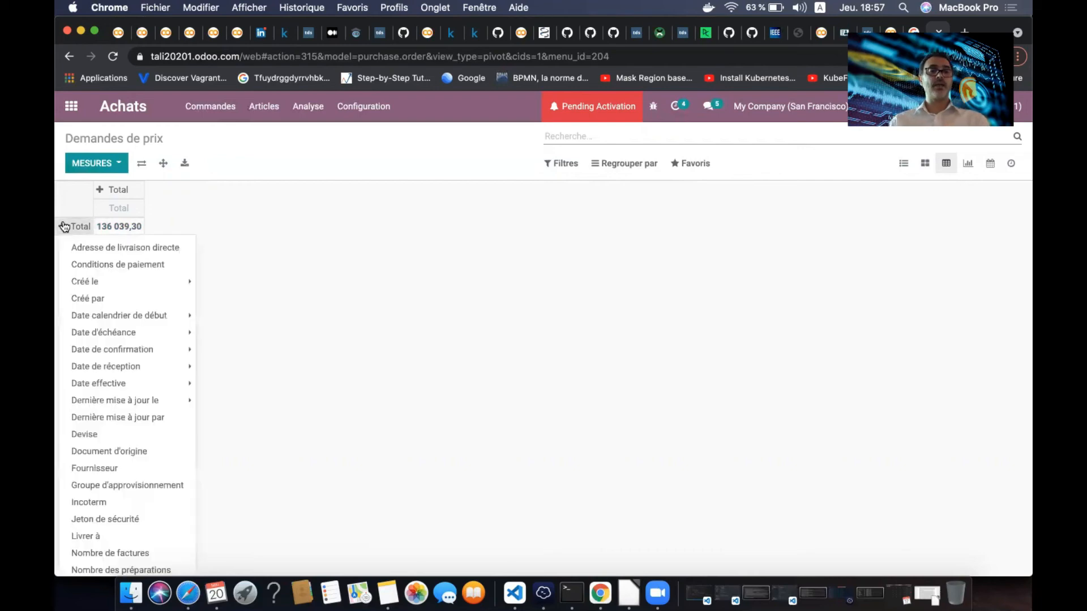
mouse_move(130, 347)
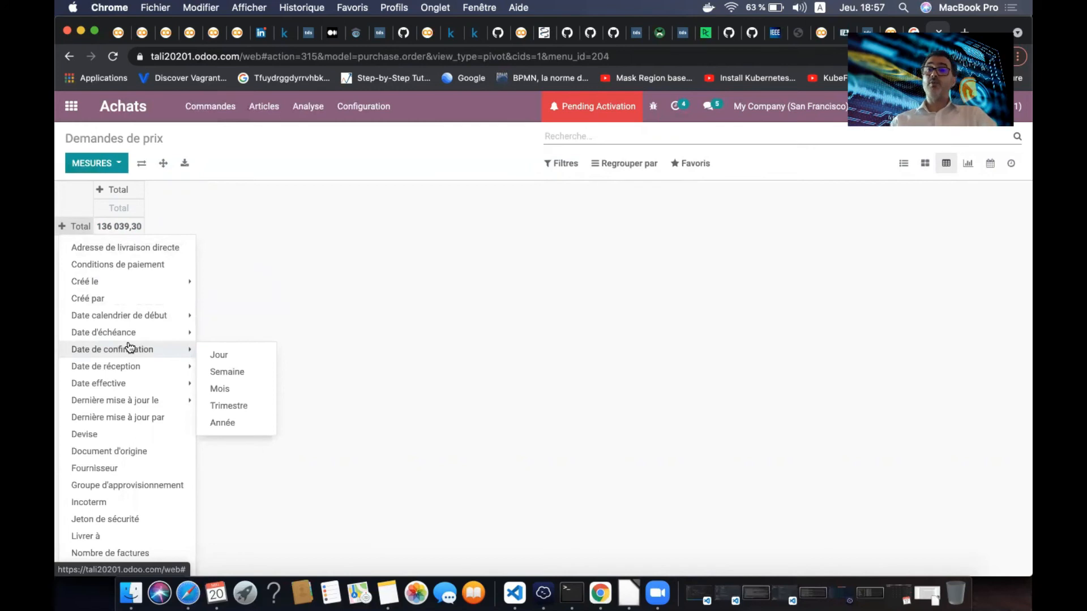
left_click(133, 469)
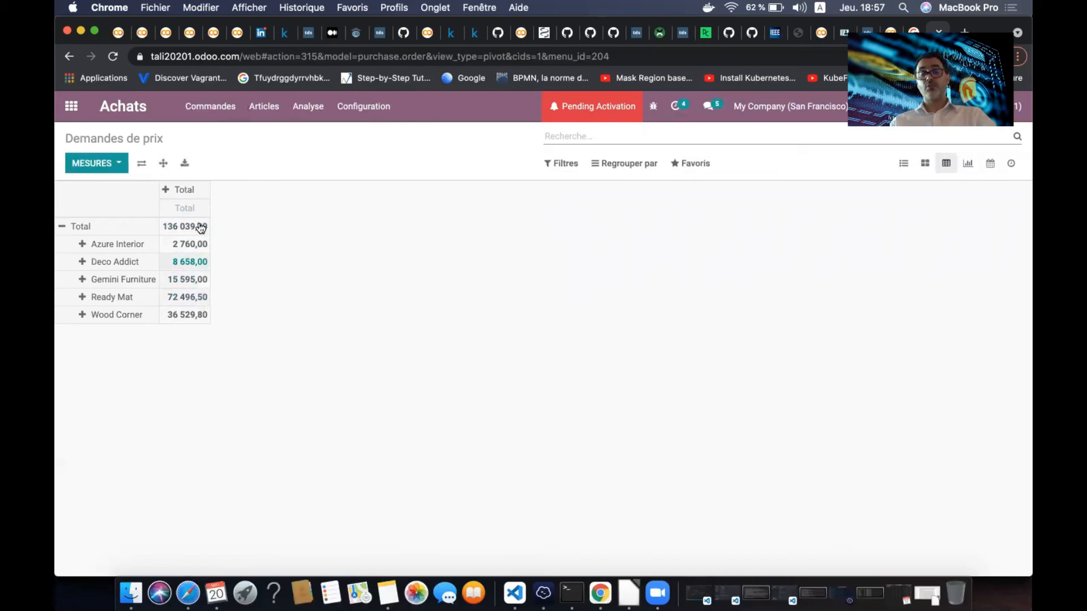
Split the pivot table's Total column by Date de confirmation, grouped by Mois
left_click(178, 191)
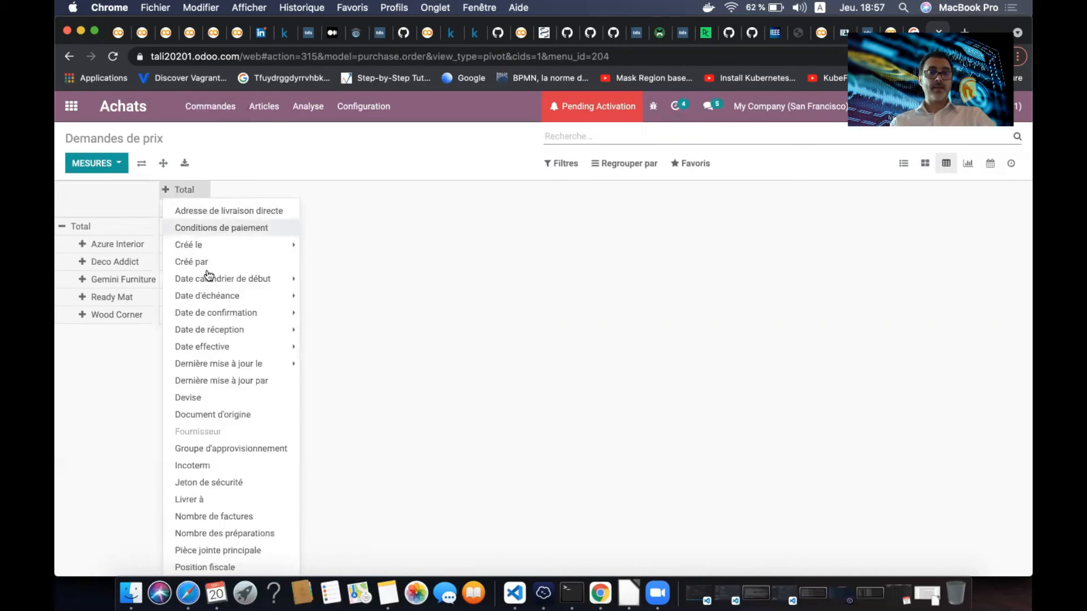
mouse_move(243, 351)
mouse_move(260, 314)
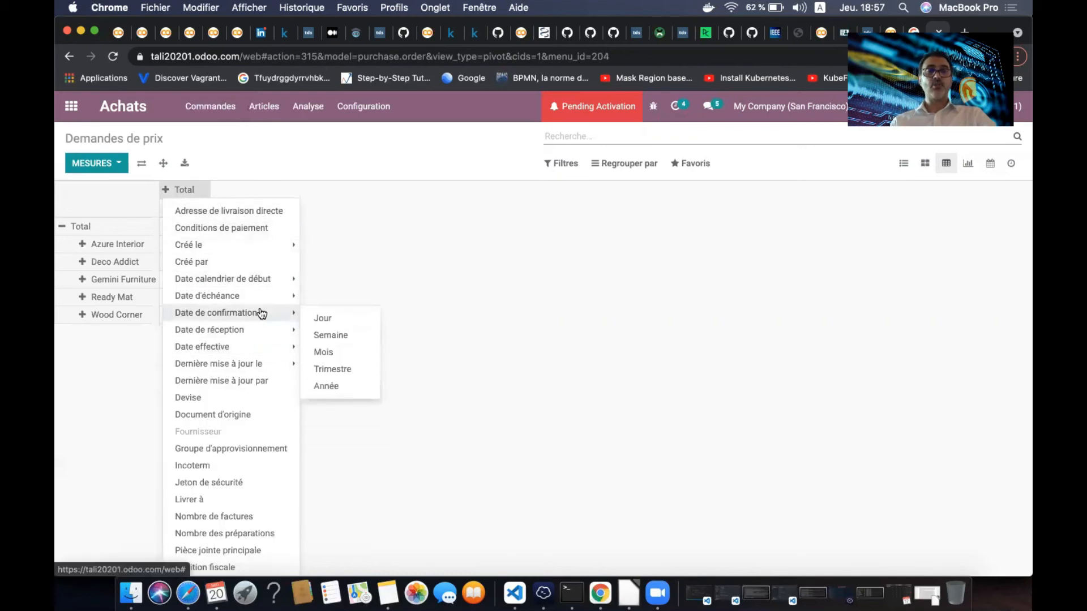
left_click(365, 354)
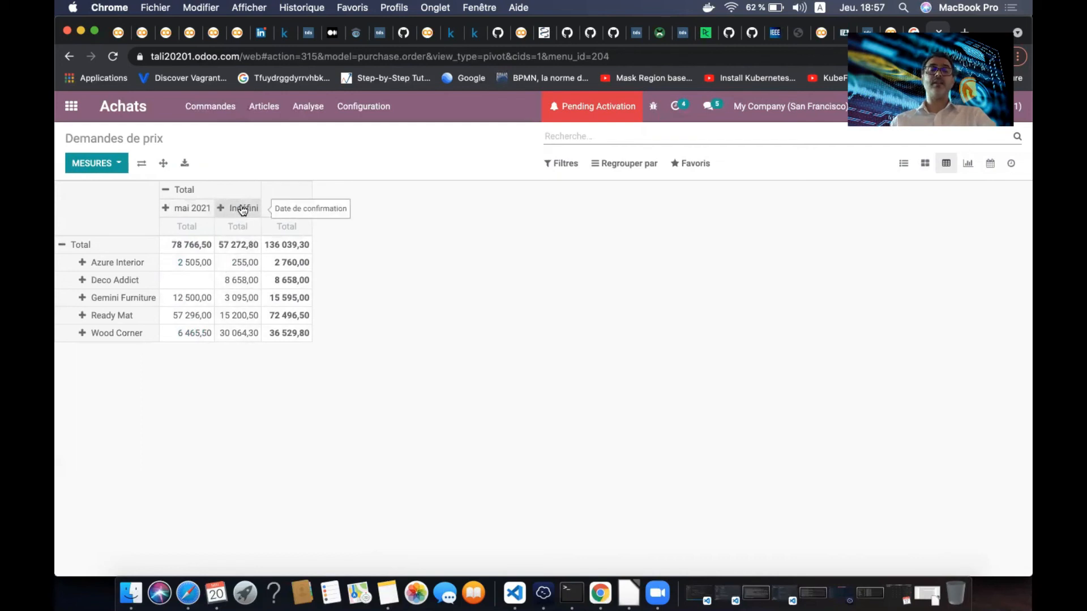
Subdivide the mai 2021 and Indéfini columns by Date de réception, grouped by Semaine
left_click(189, 210)
mouse_move(233, 351)
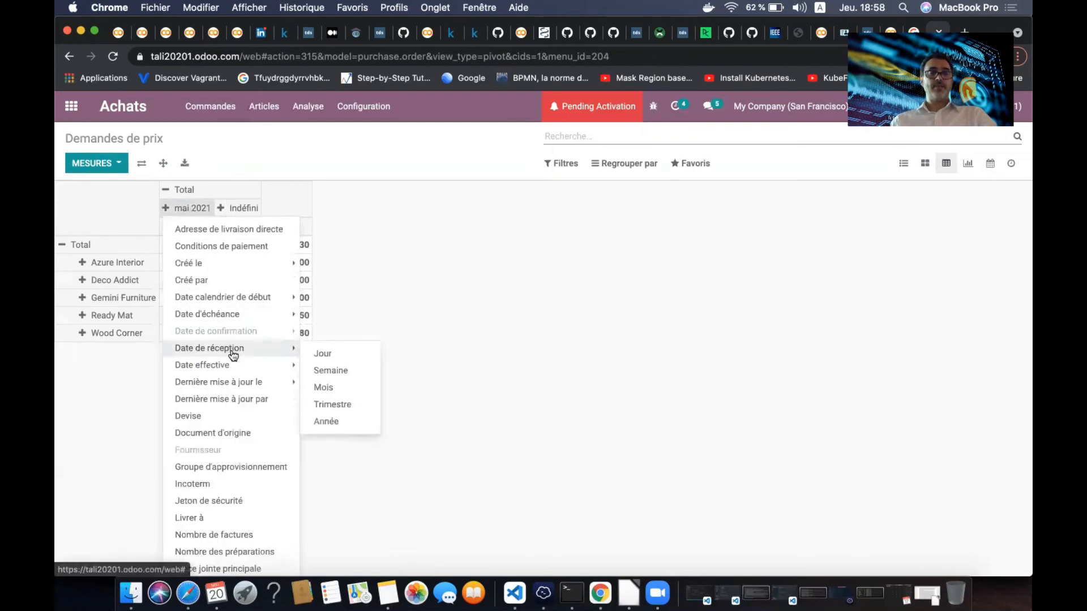
left_click(349, 371)
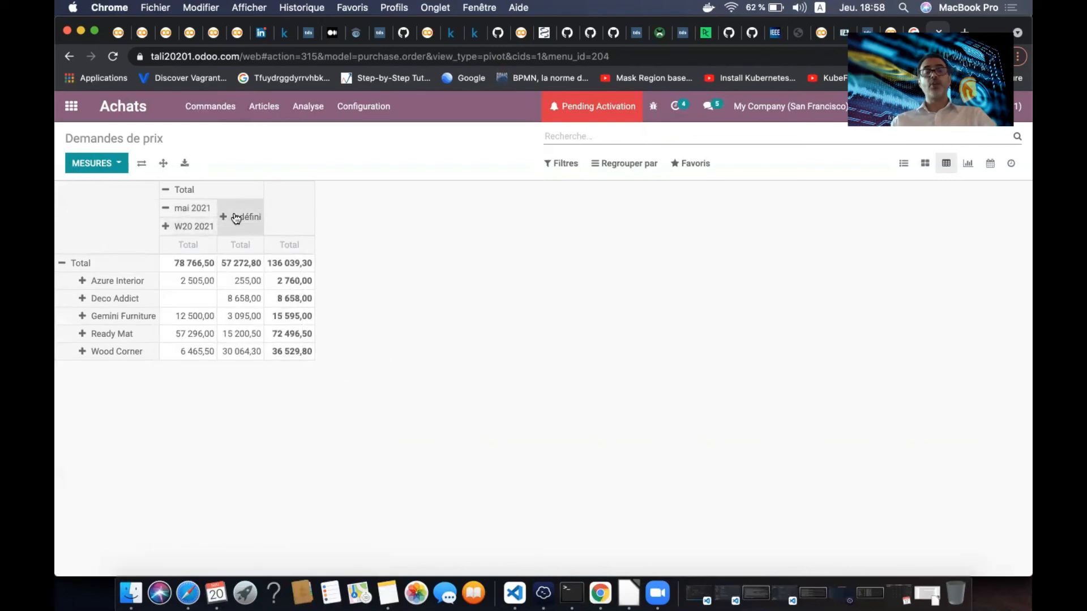
left_click(236, 218)
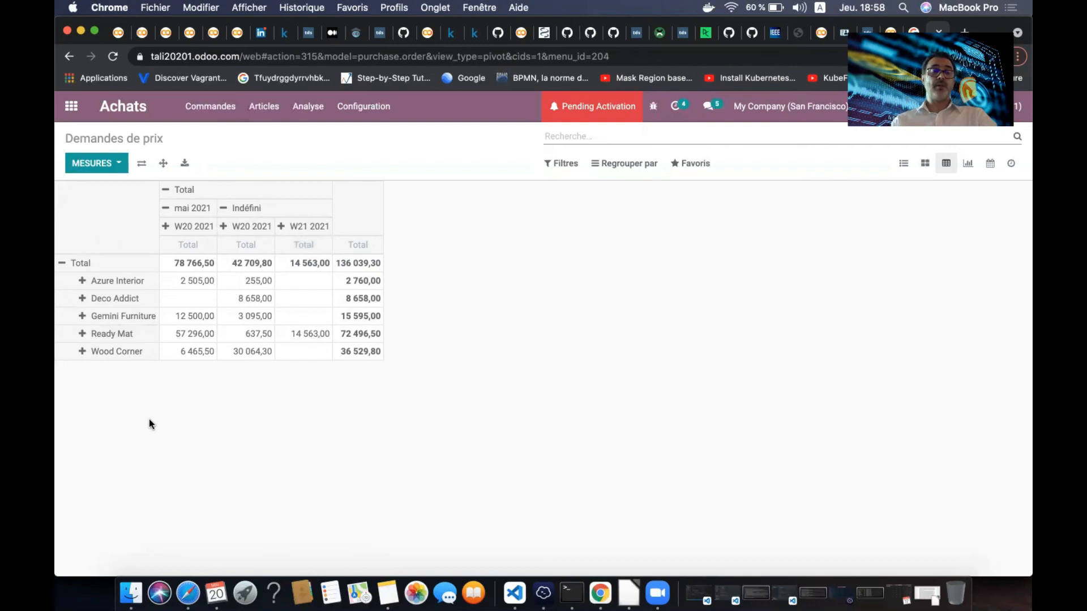
Break down the Azure Interior, Deco Addict, Gemini Furniture, Ready Mat and Wood Corner rows of the pivot table by Responsable achats
left_click(119, 282)
scroll(153, 436, "down", 3)
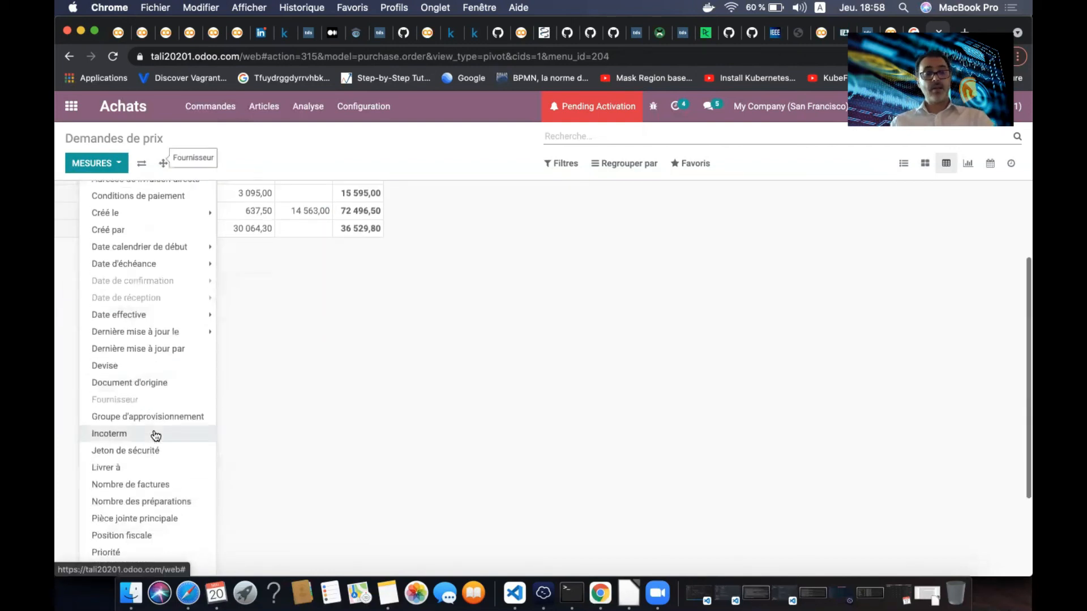
scroll(156, 435, "down", 2)
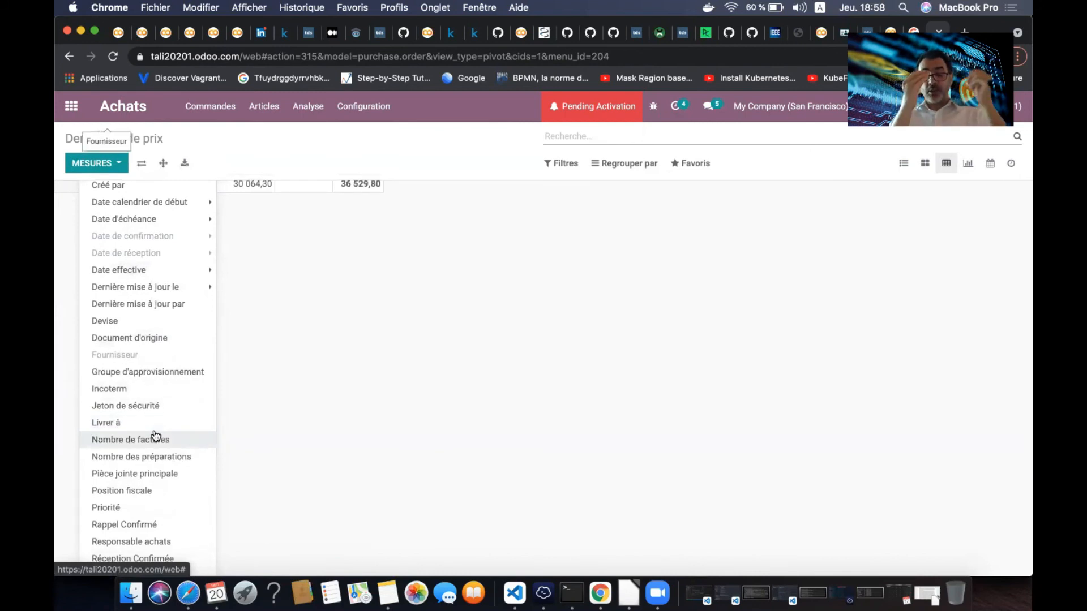
scroll(156, 436, "down", 3)
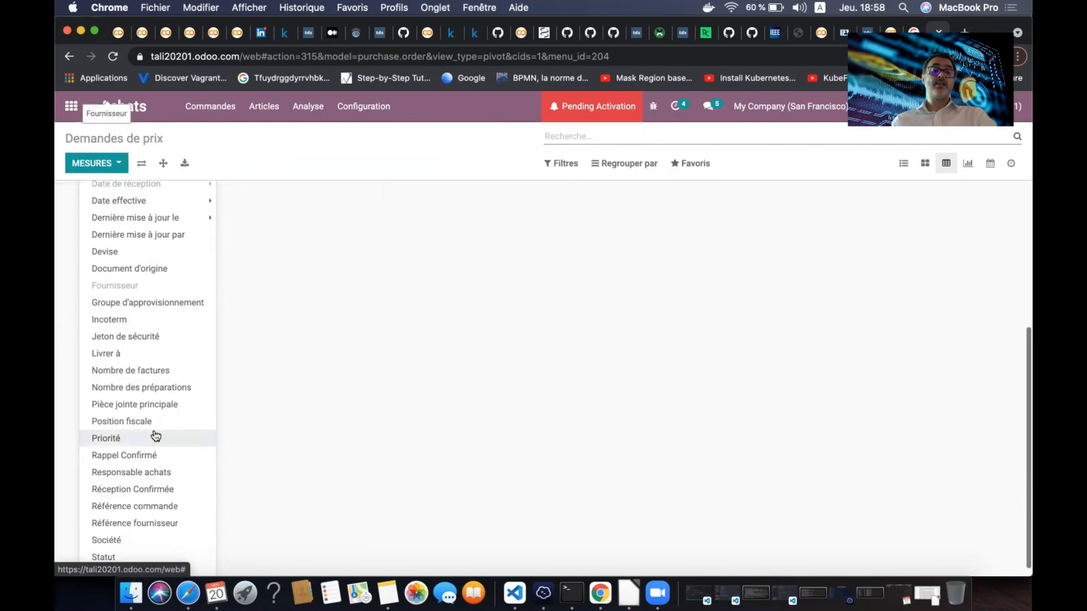
left_click(176, 475)
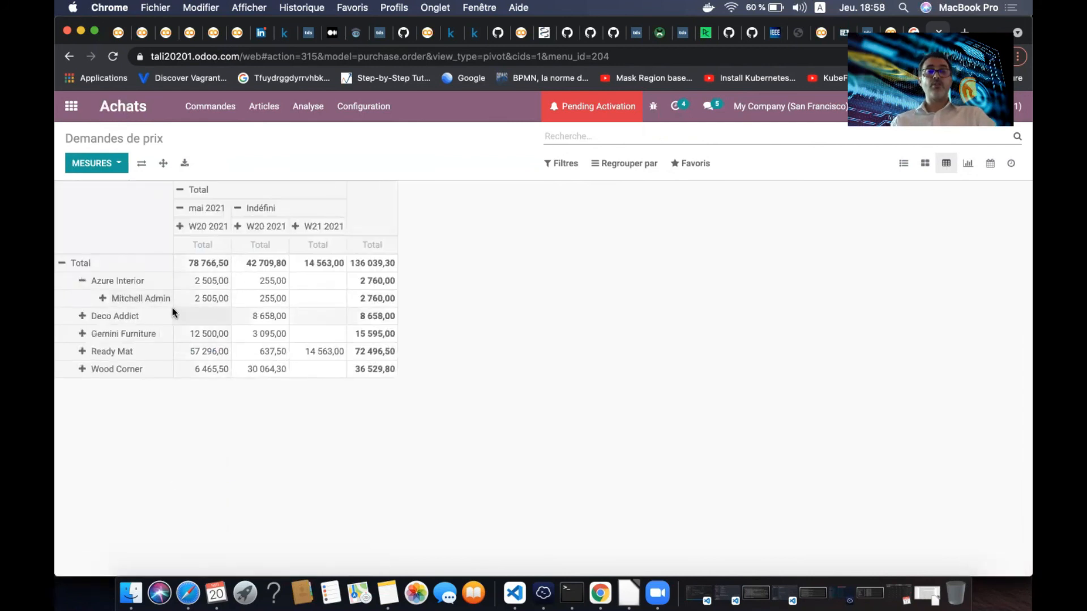
left_click(124, 319)
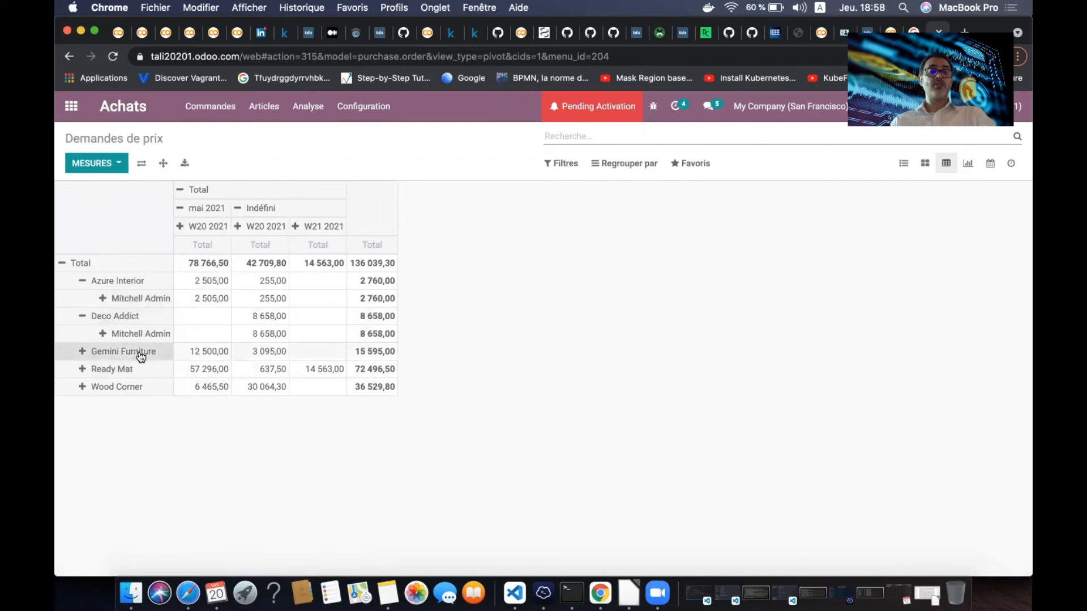
left_click(141, 353)
left_click(121, 386)
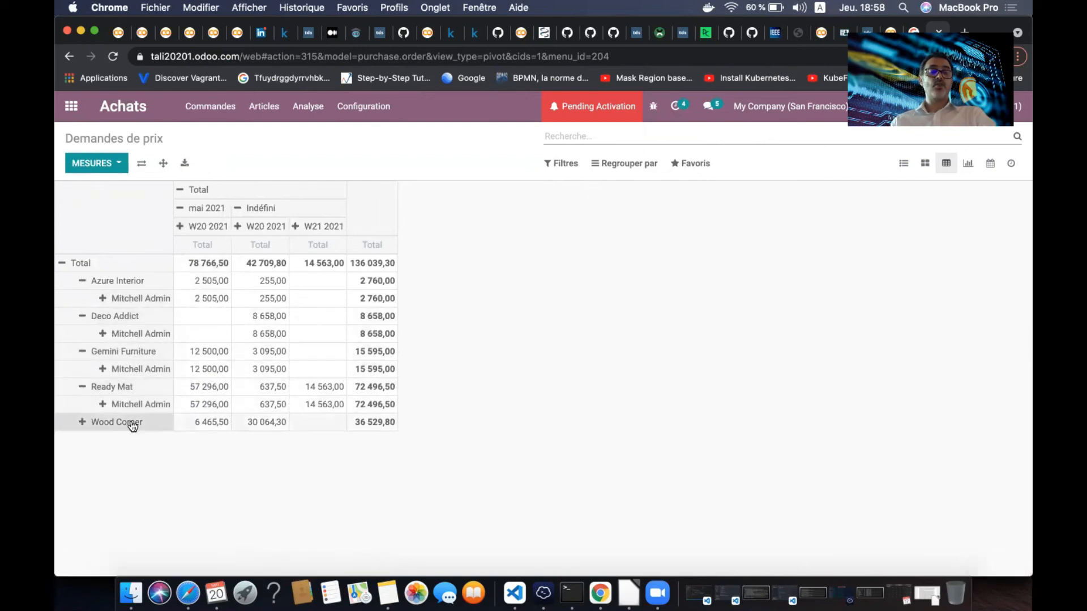
left_click(119, 422)
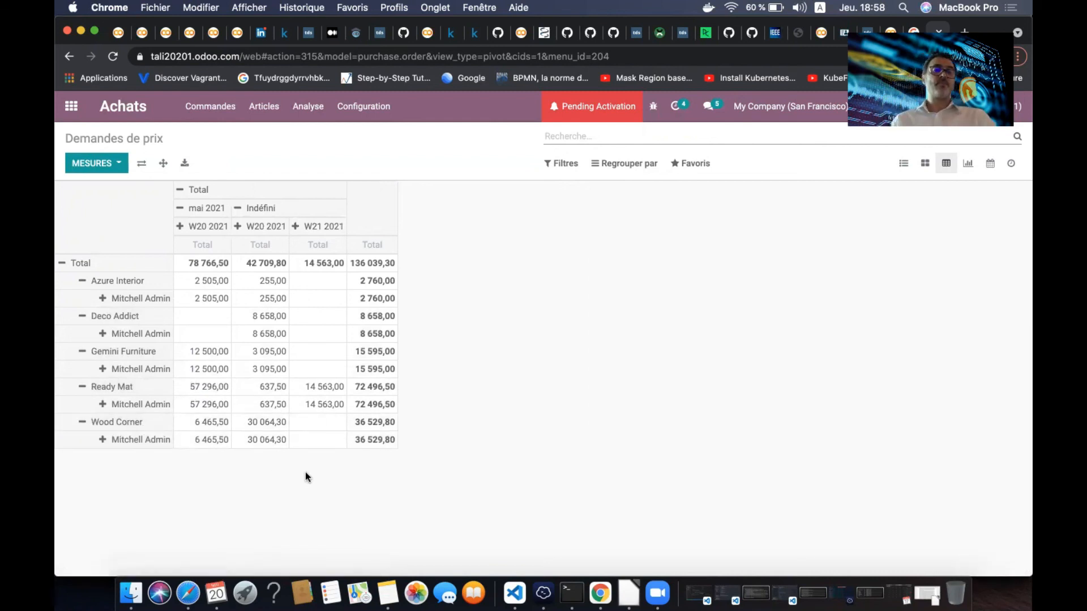
Subdivide the W20 2021 and W21 2021 columns of the pivot table by Date d'échéance, grouped by Jour
left_click(210, 226)
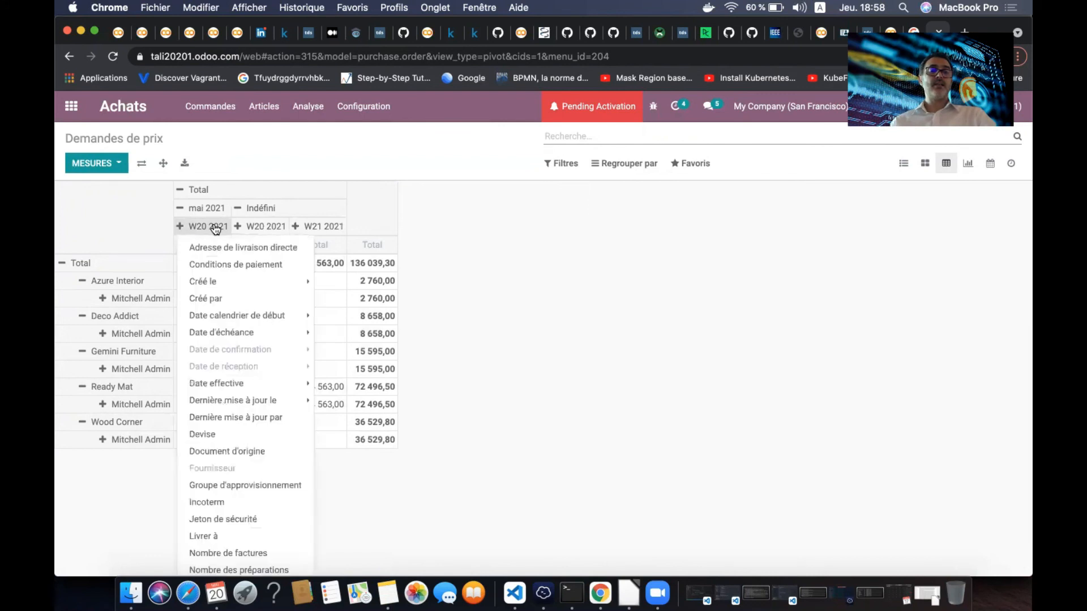
mouse_move(262, 387)
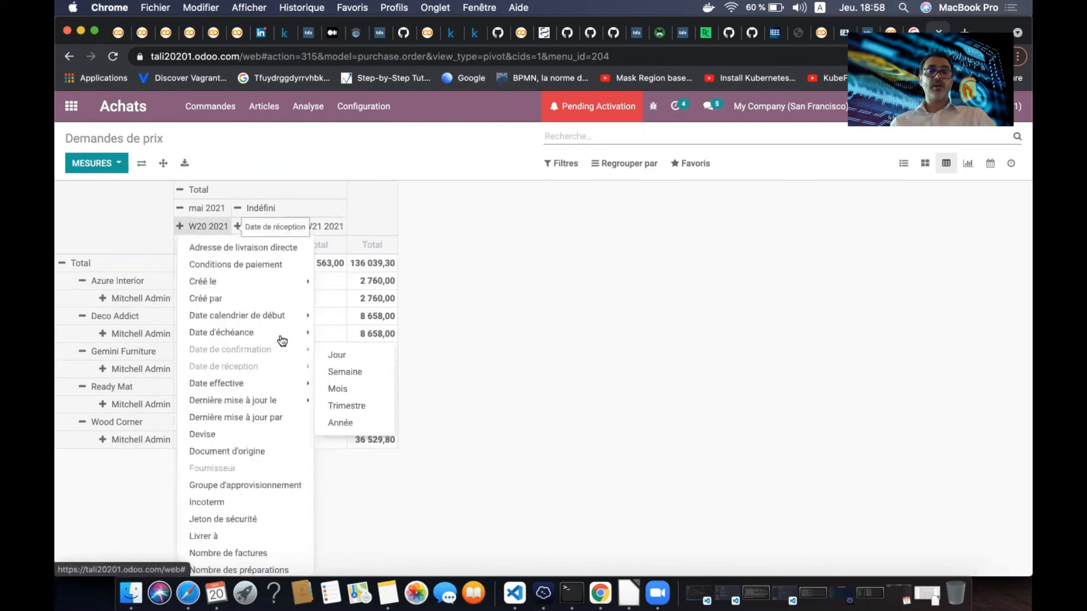
mouse_move(278, 333)
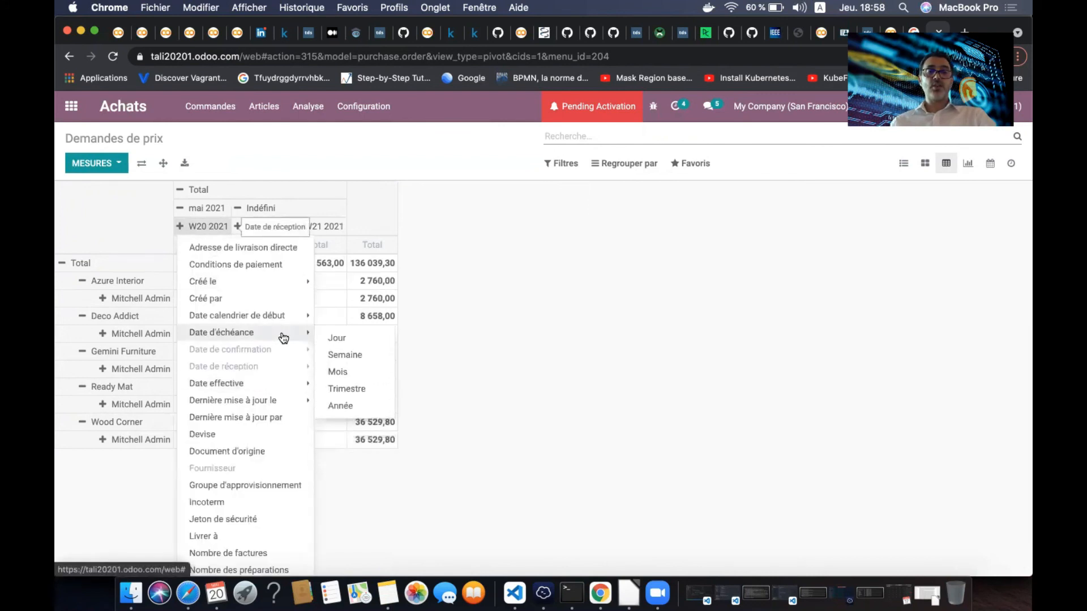
left_click(370, 340)
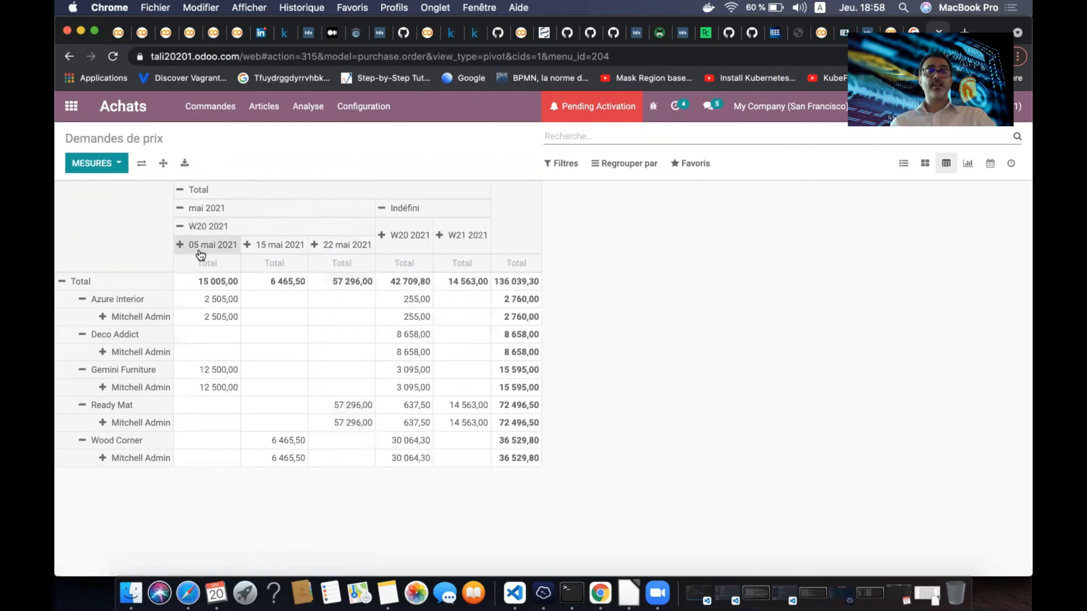
left_click(399, 241)
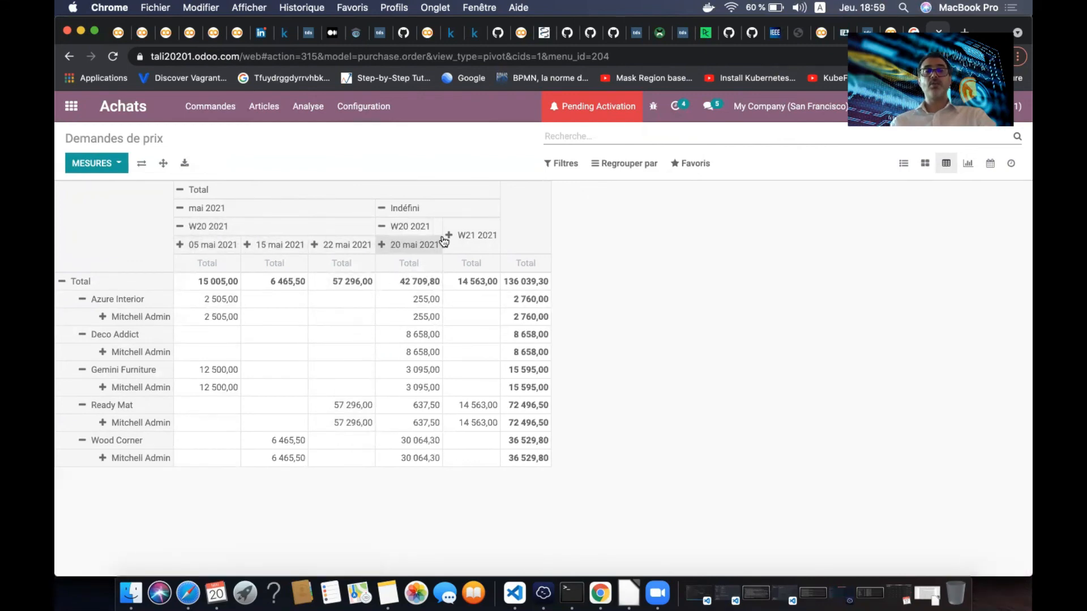
left_click(481, 235)
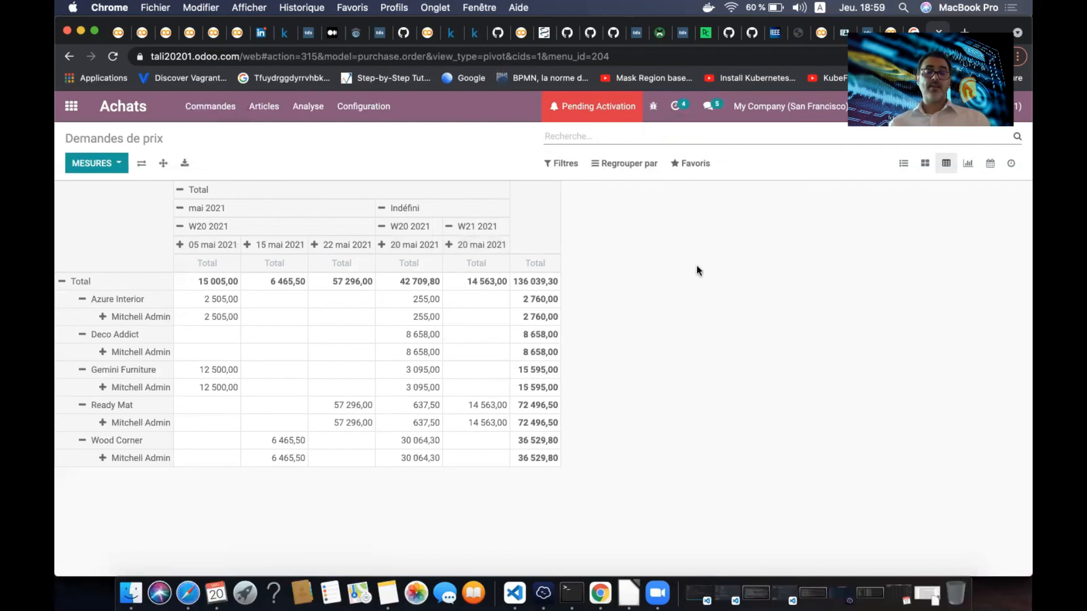
key("XF86MonBrightnessUp")
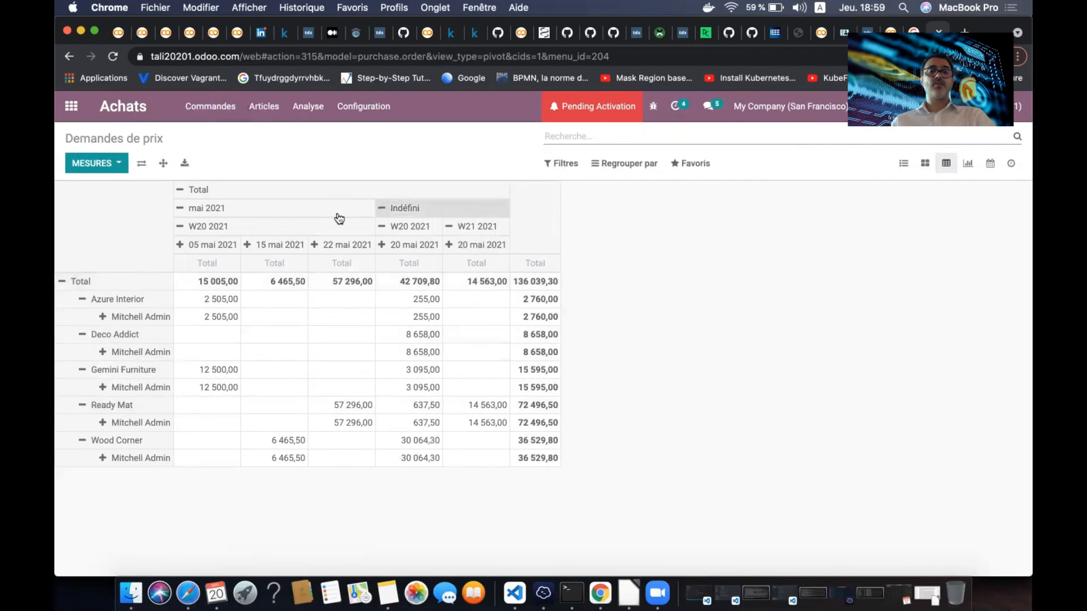
Swap the pivot table's rows and columns, and expand all of its groups
left_click(142, 165)
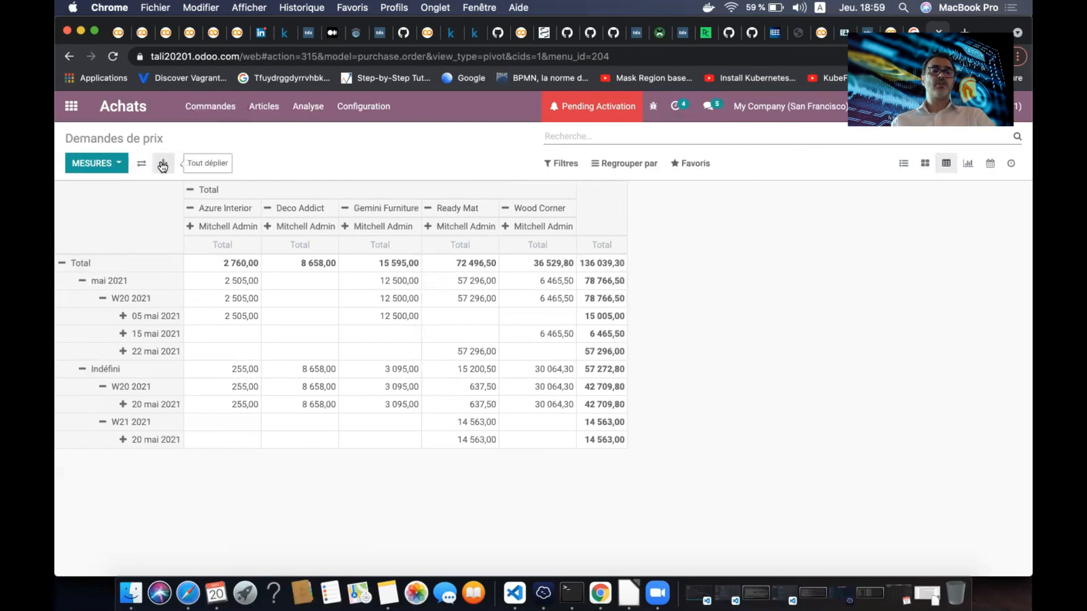
left_click(162, 165)
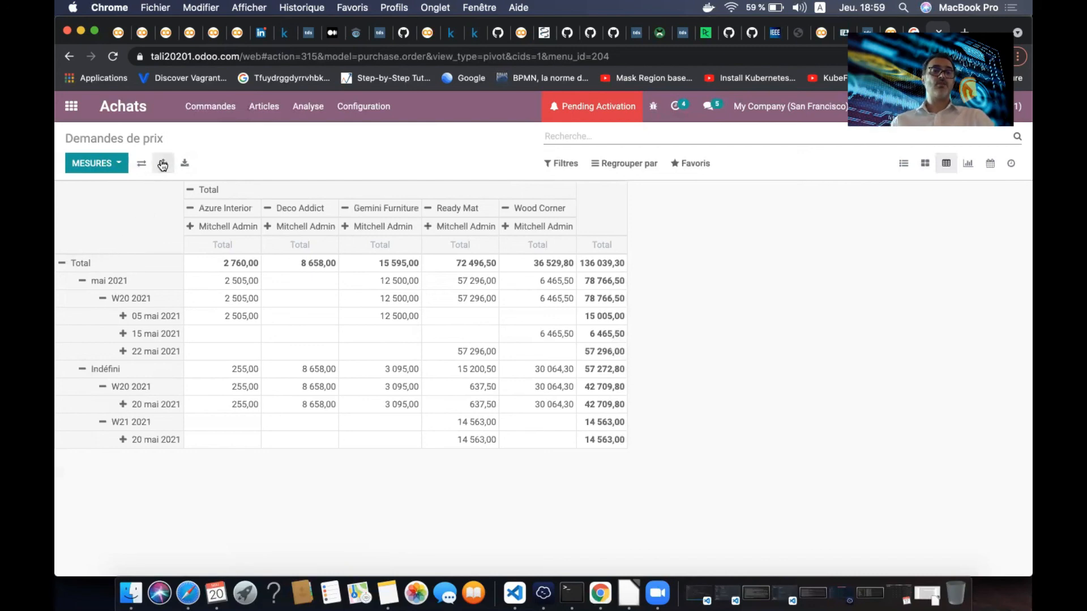
left_click(163, 165)
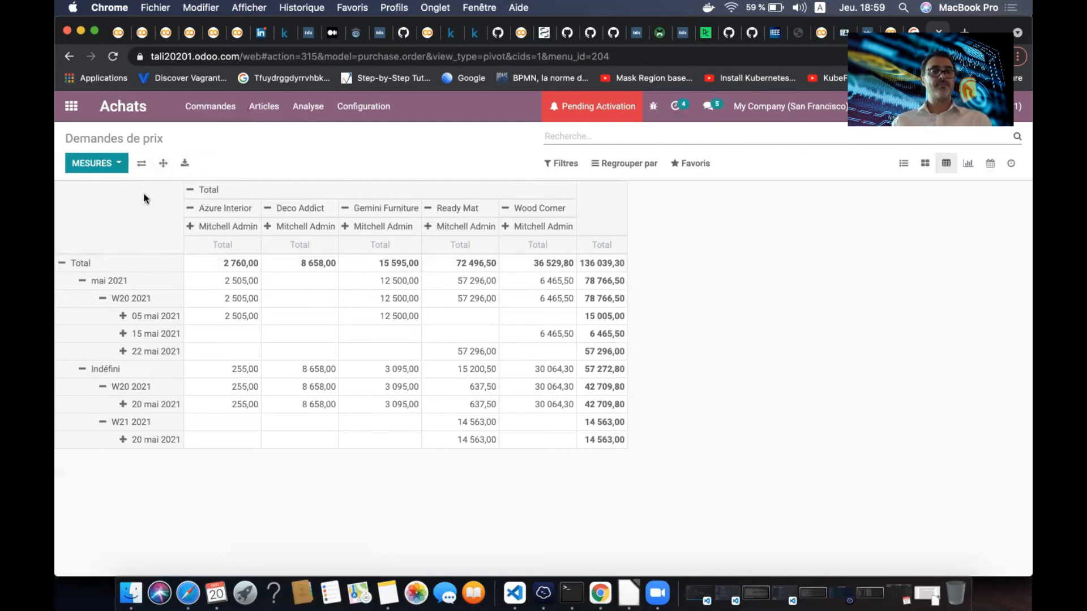
Export the pivot table as a spreadsheet, view table.xlsx maximized in LibreOffice Calc, and return to Odoo in Chrome
left_click(186, 165)
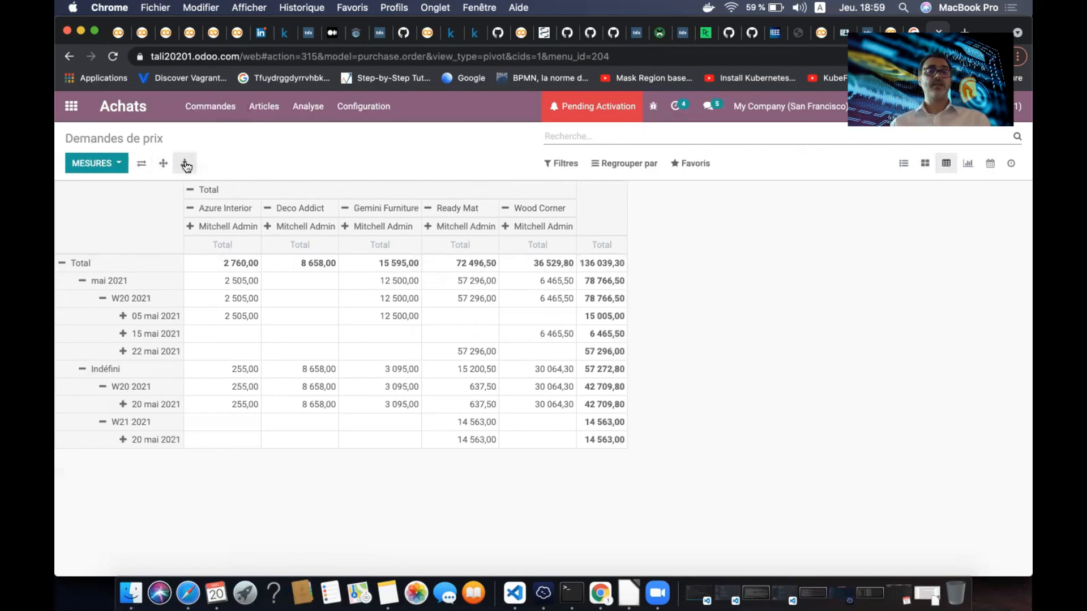
key("super+Tab")
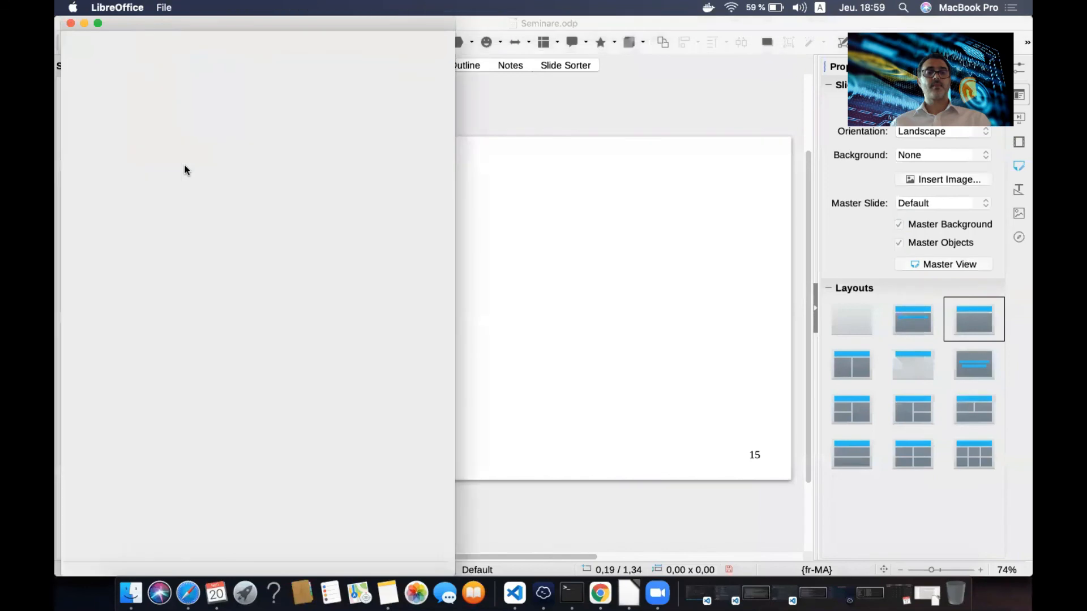
double_click(321, 28)
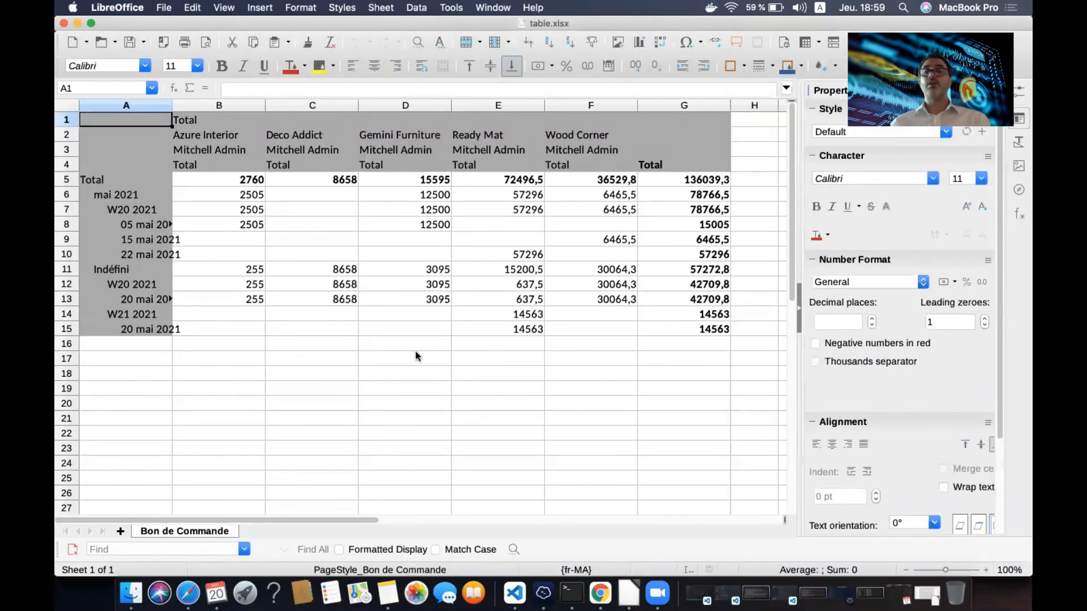
left_click(417, 357)
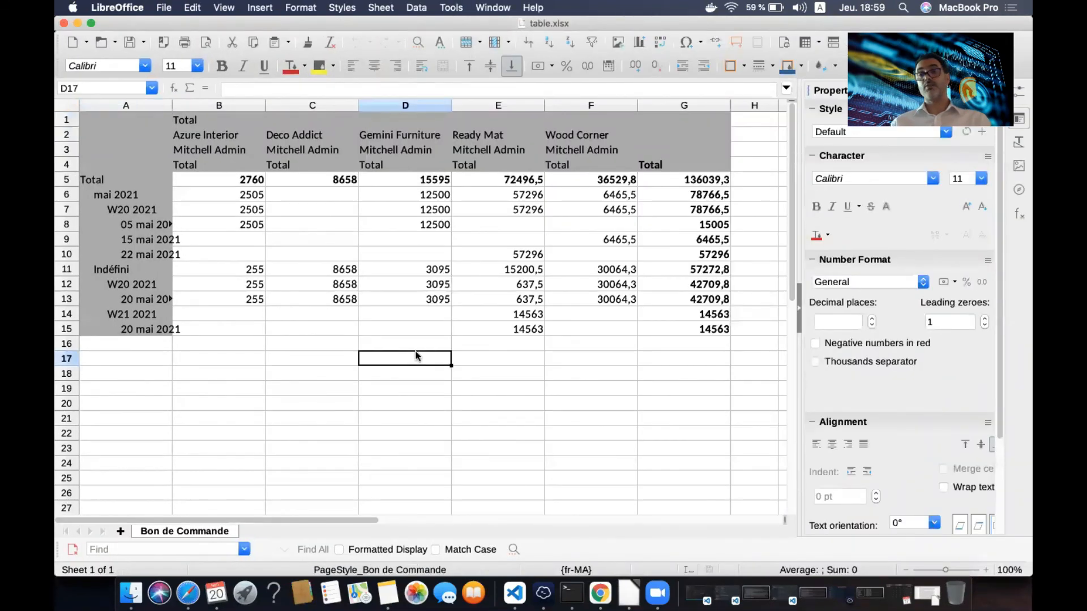
left_click(600, 593)
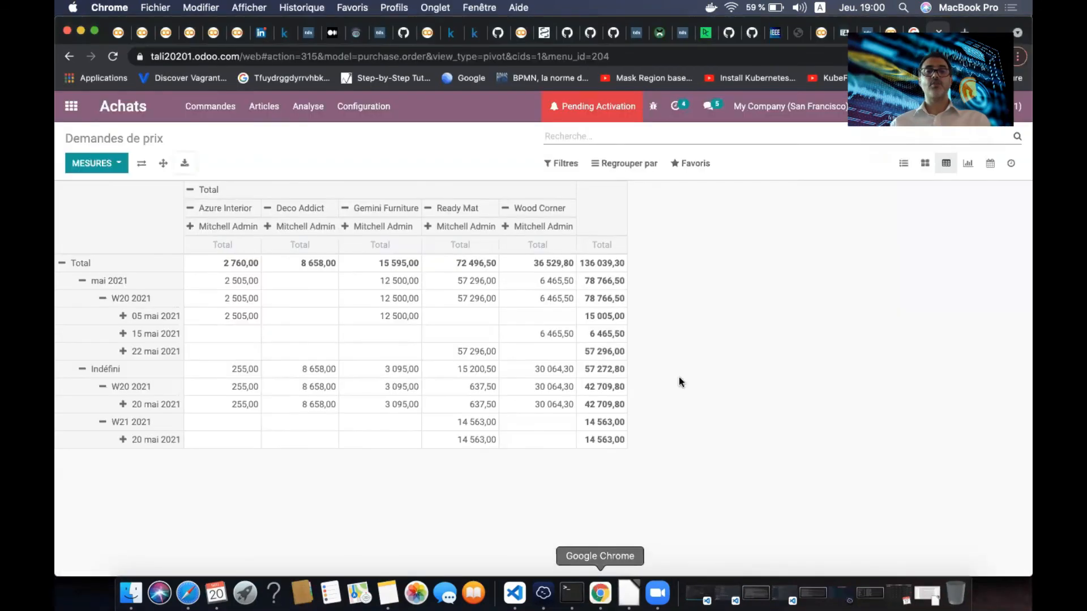
Filter the pivot table in turn by Demandes de prix, Bons de Commande and À approuver, clearing each filter
left_click(574, 165)
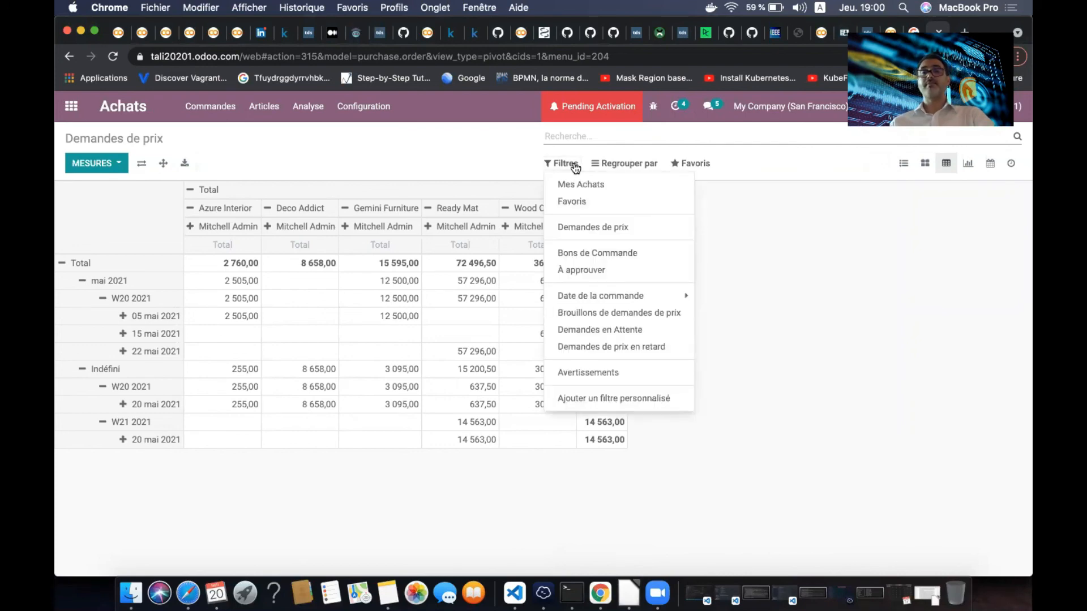
left_click(620, 228)
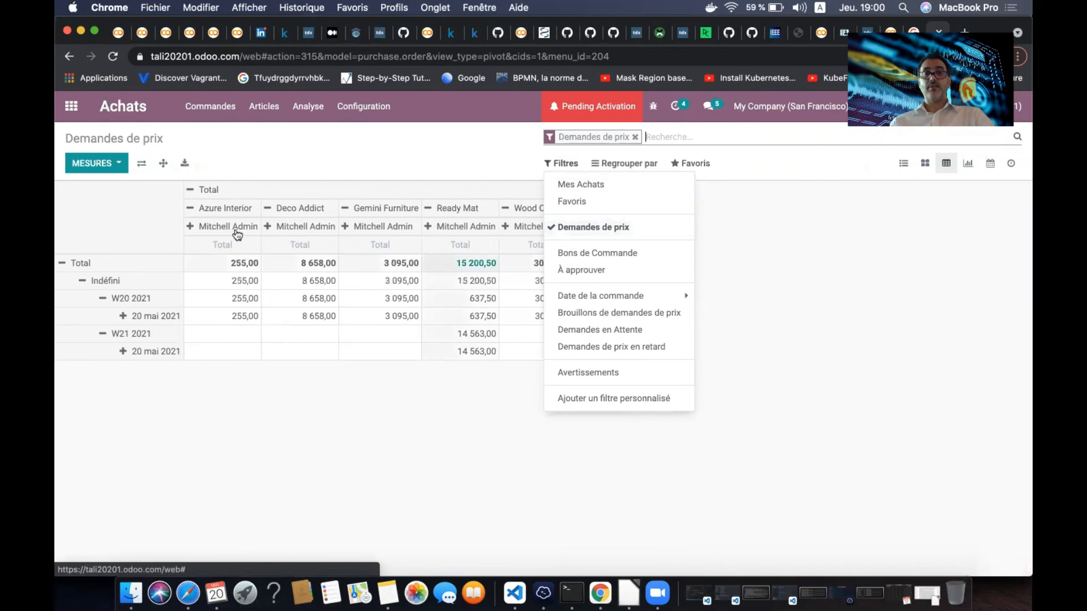
left_click(585, 227)
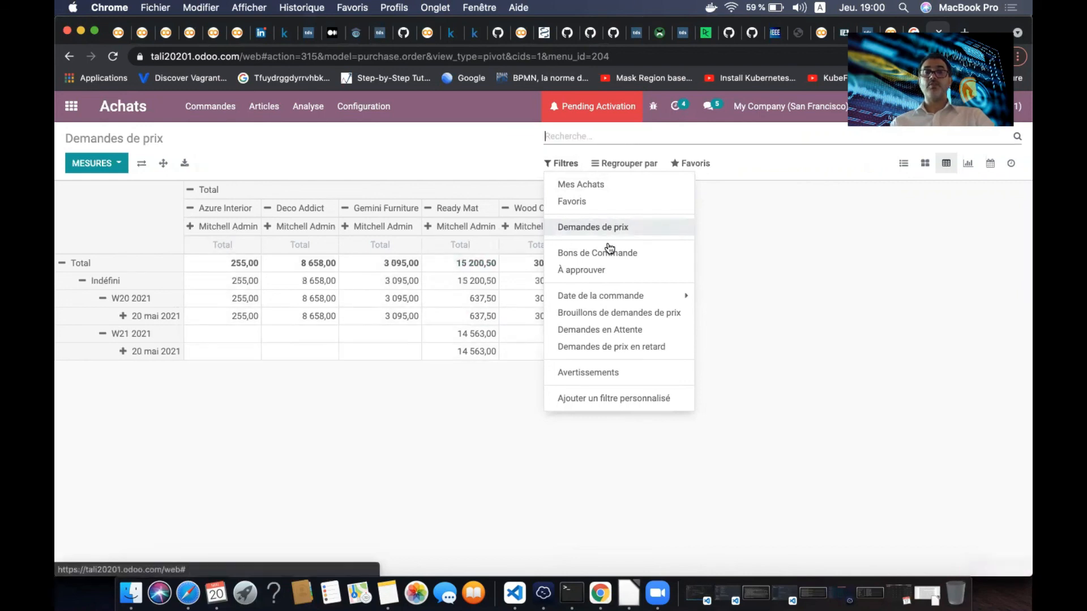
left_click(612, 254)
left_click(610, 271)
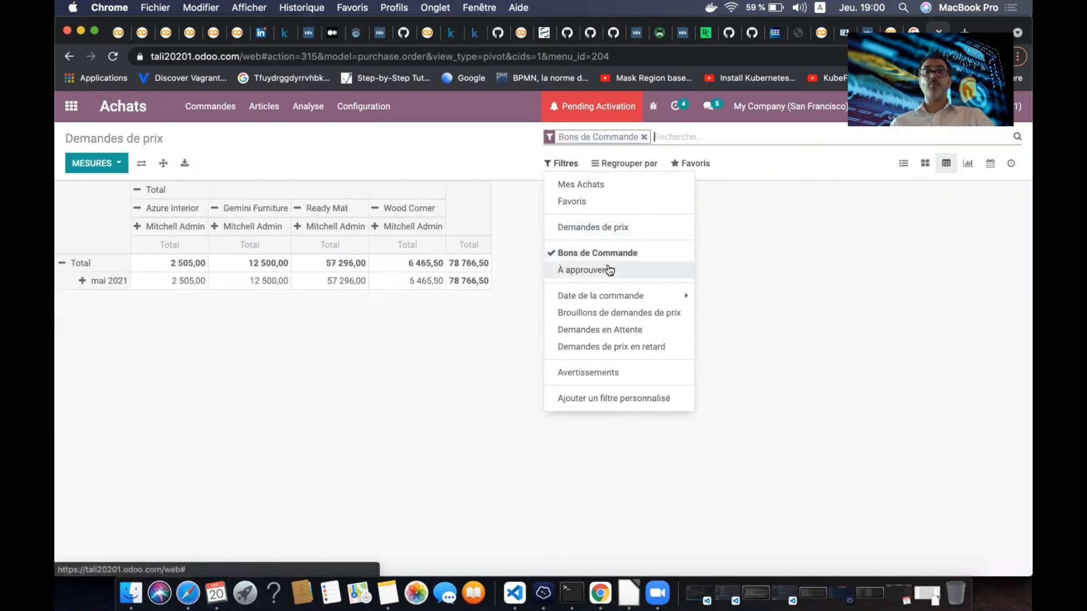
left_click(611, 251)
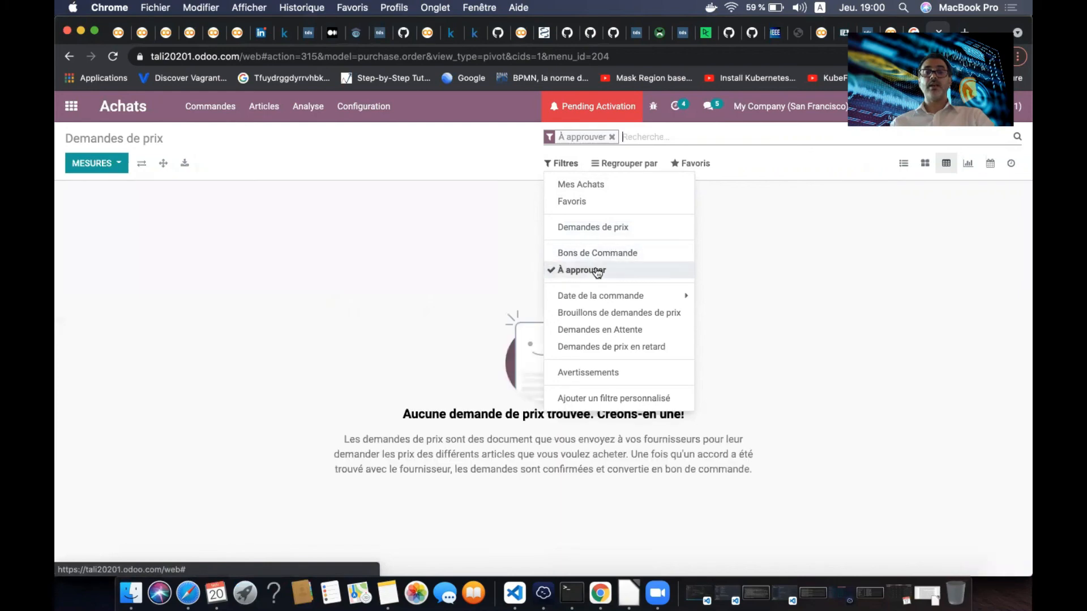
left_click(599, 271)
Filter the pivot table in turn by Demandes en Attente, Demandes de prix en retard and Avertissements, clearing each filter
left_click(608, 332)
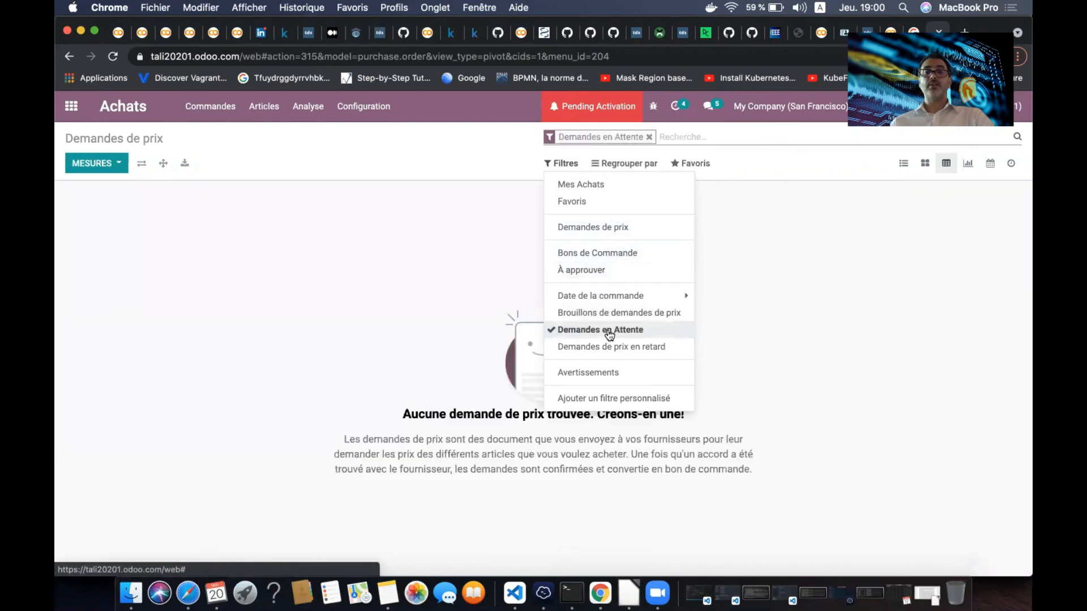
left_click(609, 333)
left_click(614, 349)
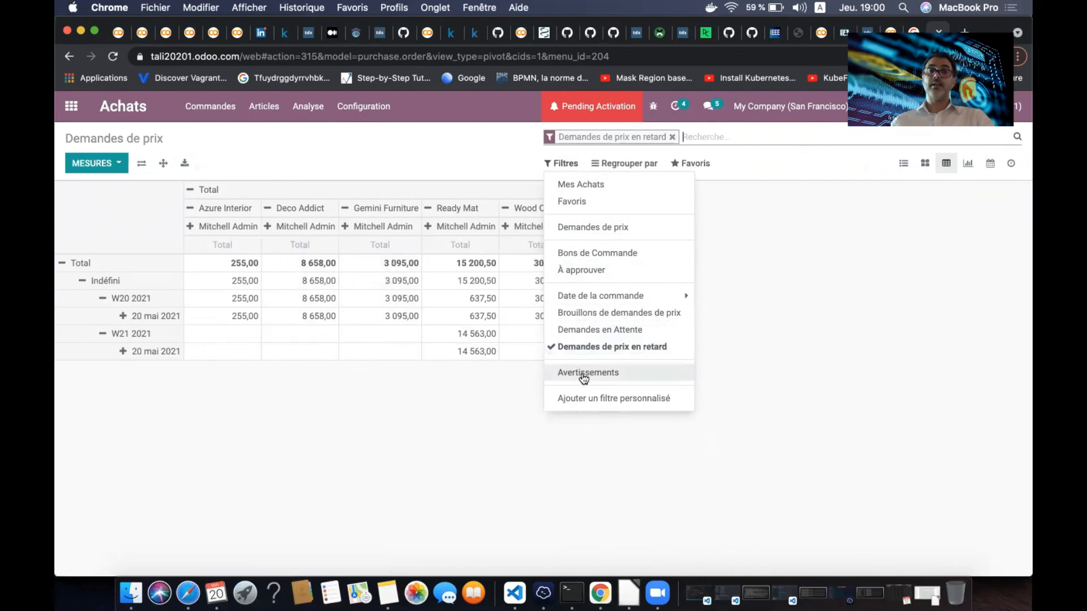
left_click(583, 377)
left_click(603, 347)
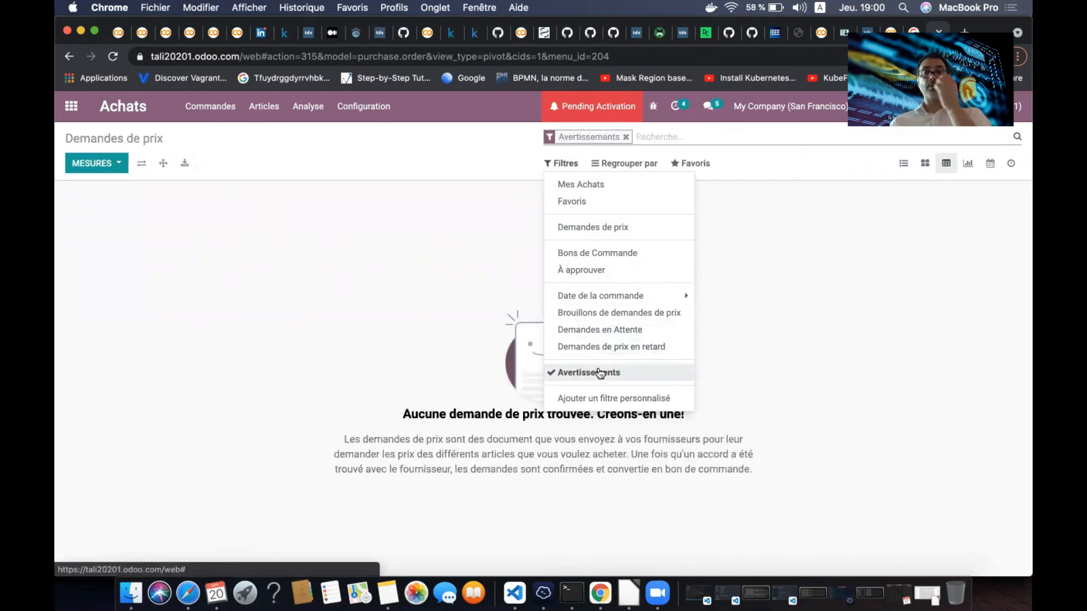
left_click(600, 372)
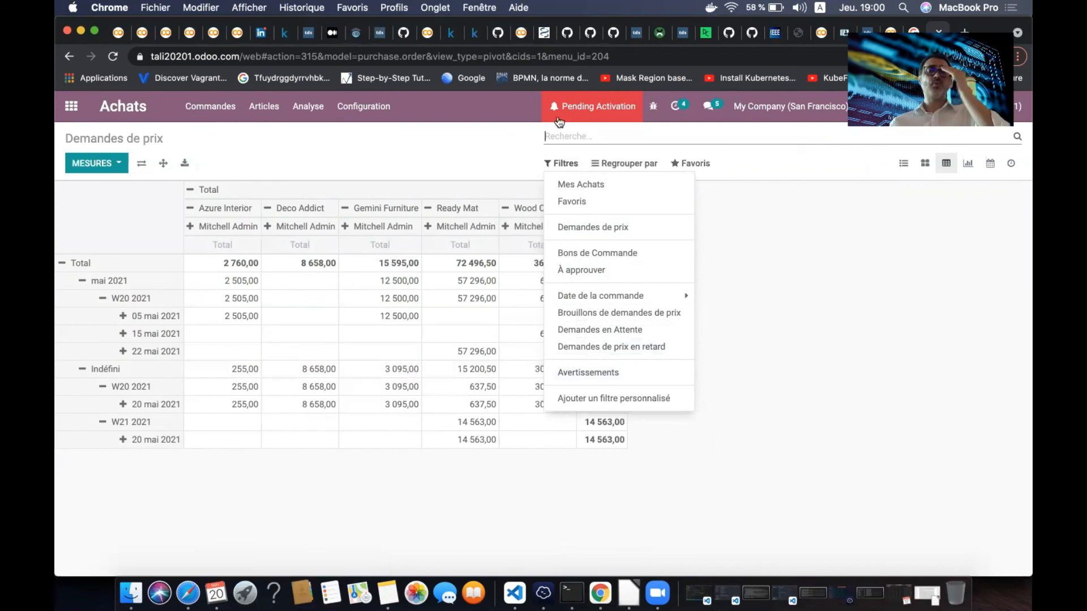
left_click(774, 320)
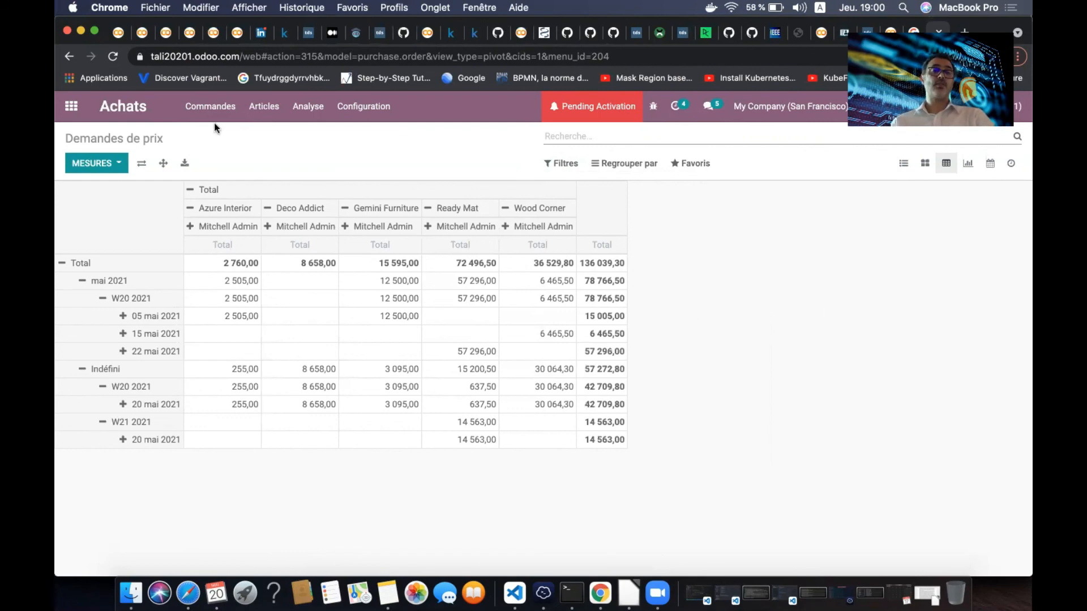
Open the personal dashboard in Tableaux de bord and expand the manager's group in Demandes de prix groupées par Resp et Four
left_click(71, 106)
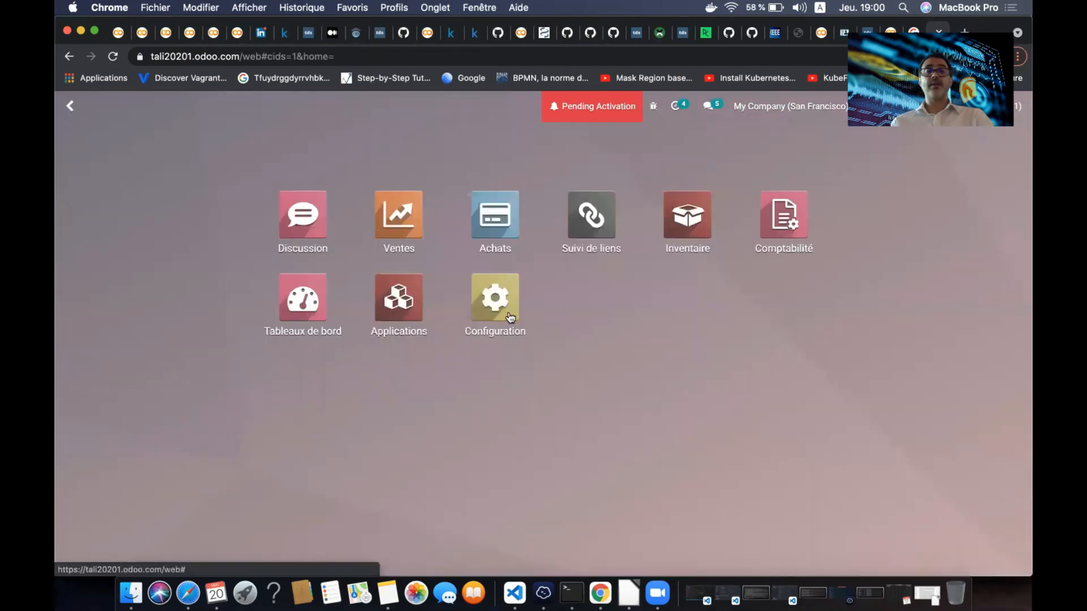
left_click(308, 303)
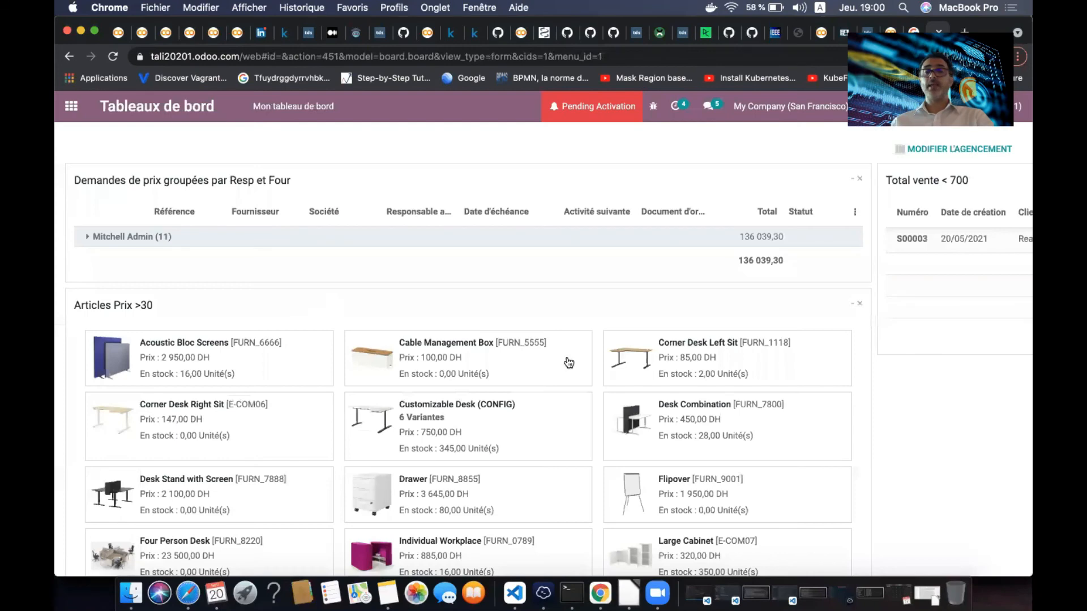
scroll(568, 361, "down", 5)
scroll(819, 279, "up", 5)
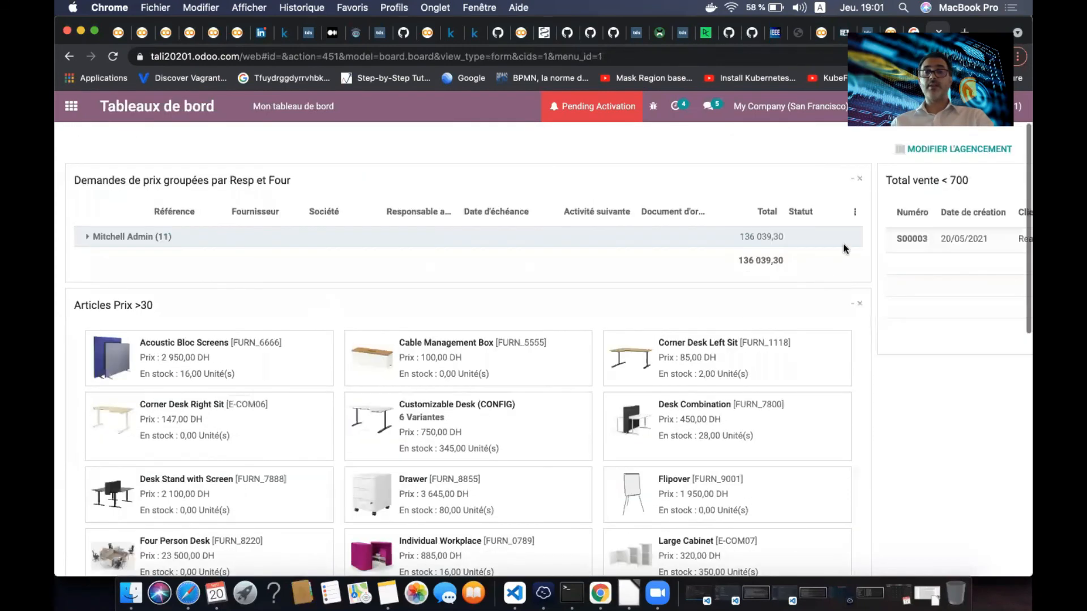
left_click(130, 237)
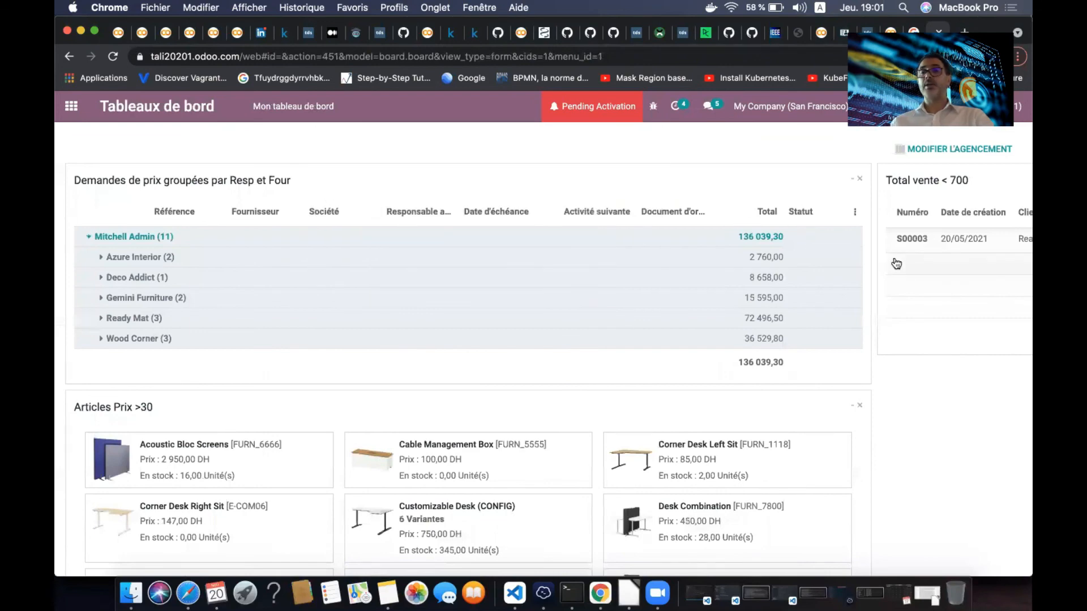
View the quotation listed under Total vente < 700 on the dashboard, and return to the Odoo apps overview
scroll(887, 264, "right", 10)
scroll(887, 264, "right", 5)
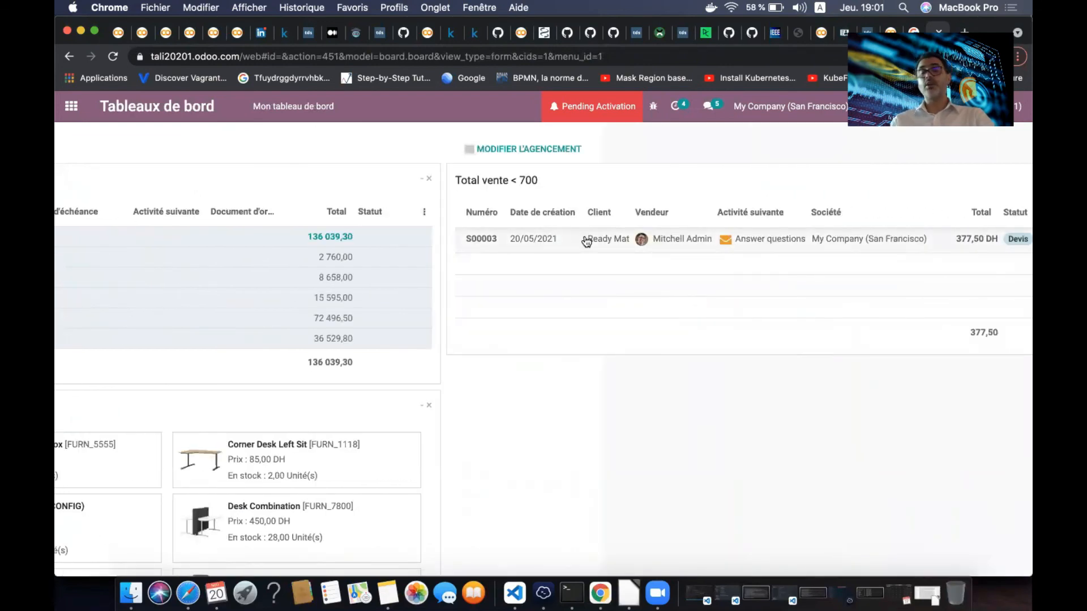
left_click(555, 237)
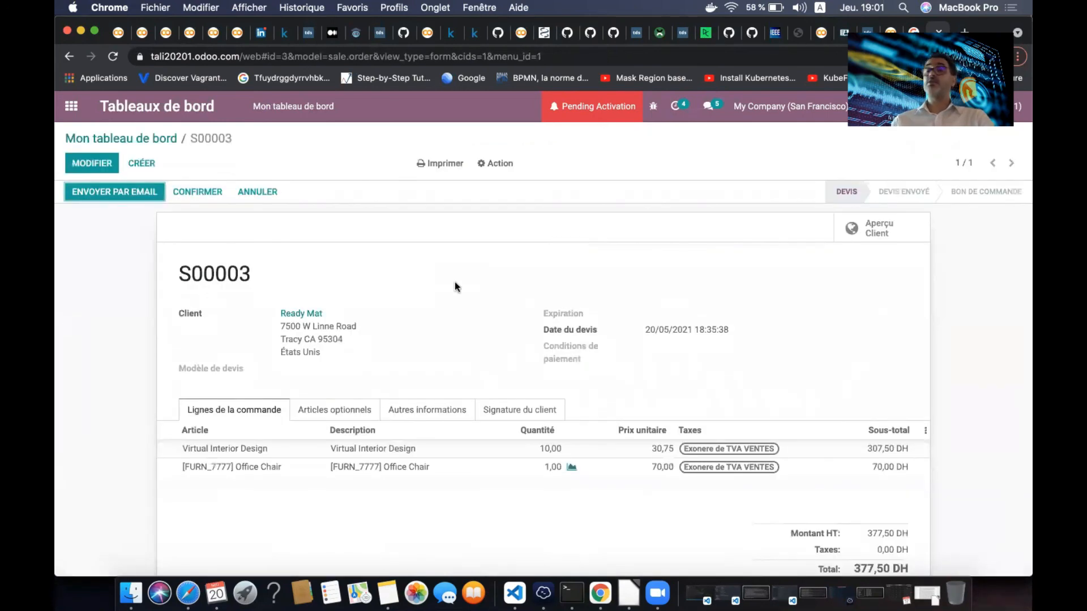
scroll(454, 282, "down", 2)
scroll(454, 282, "up", 2)
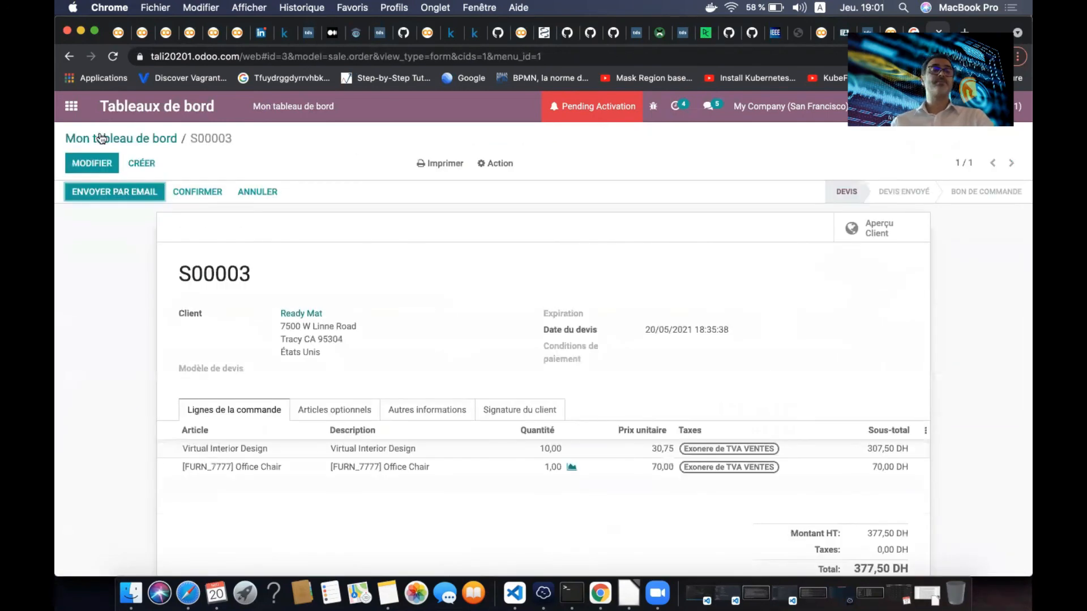
left_click(72, 107)
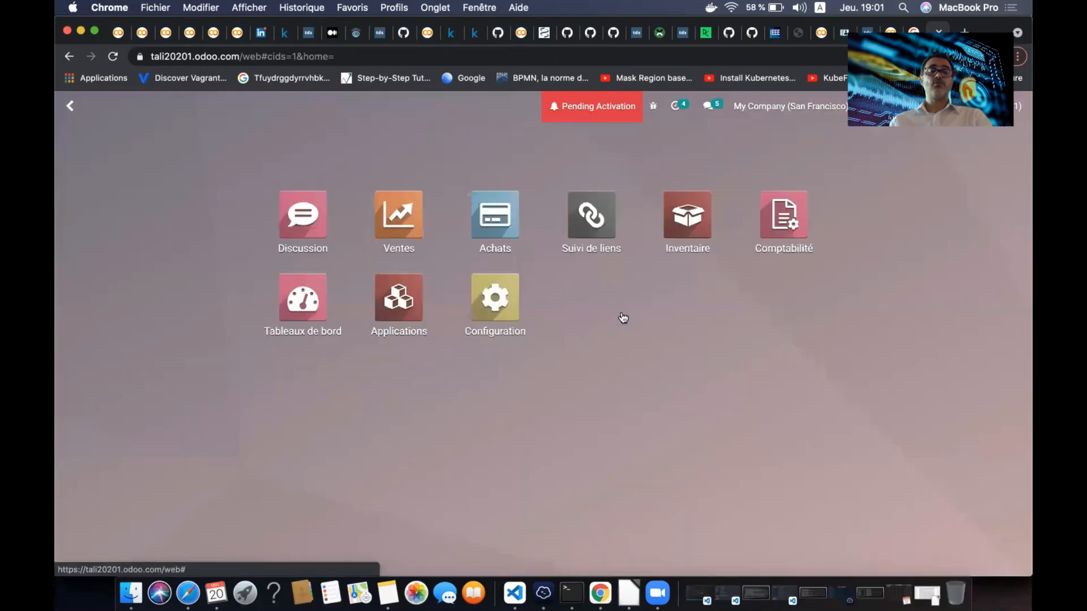